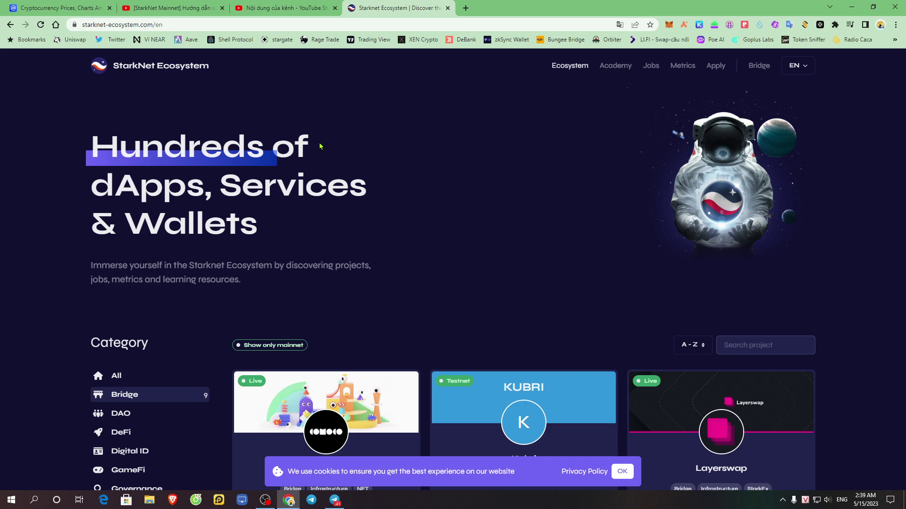
- Browse the nine StarkNet Ecosystem Bridge projects, including Orbiter Finance, StarkGate, Suez and Wido
{"action": "key", "text": "ctrl+2"}
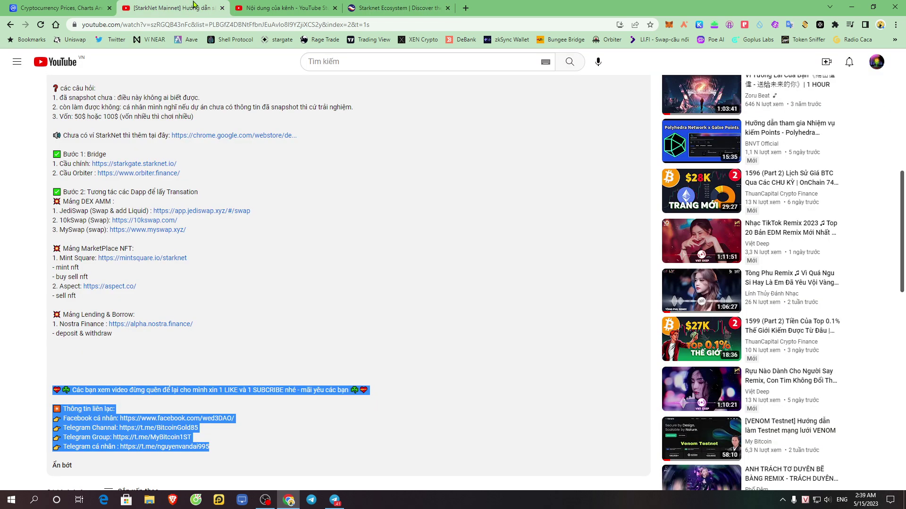
{"action": "scroll", "coordinate": [490, 216], "scroll_direction": "up", "scroll_amount": 9}
{"action": "scroll", "coordinate": [482, 255], "scroll_direction": "down", "scroll_amount": 6}
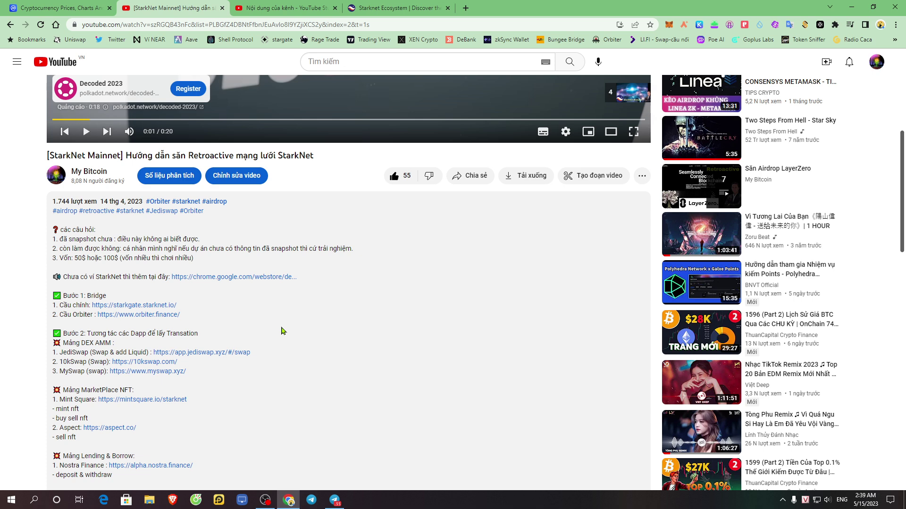
{"action": "left_click", "coordinate": [419, 6]}
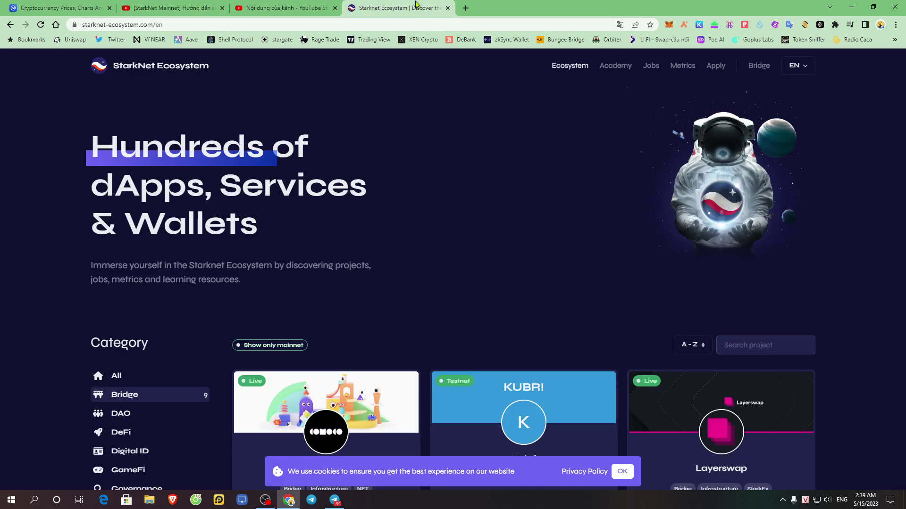
{"action": "scroll", "coordinate": [545, 270], "scroll_direction": "down", "scroll_amount": 3}
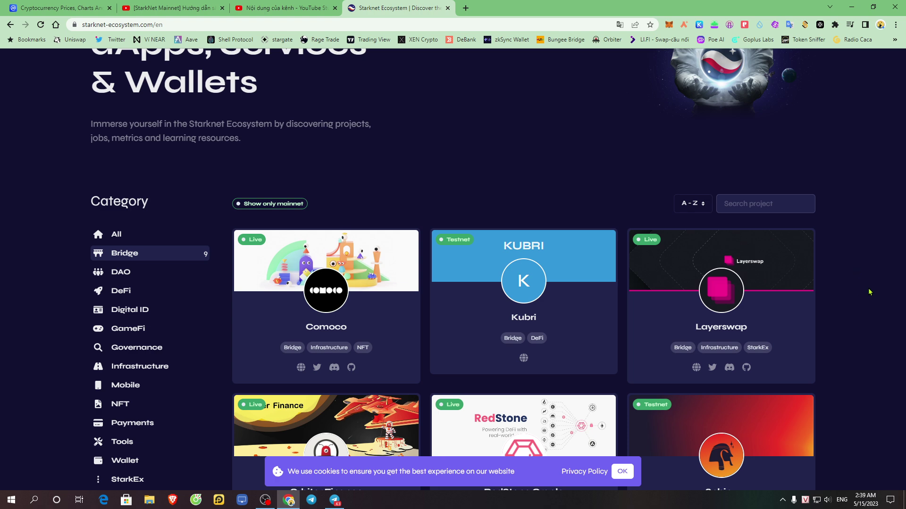
{"action": "scroll", "coordinate": [868, 295], "scroll_direction": "down", "scroll_amount": 8}
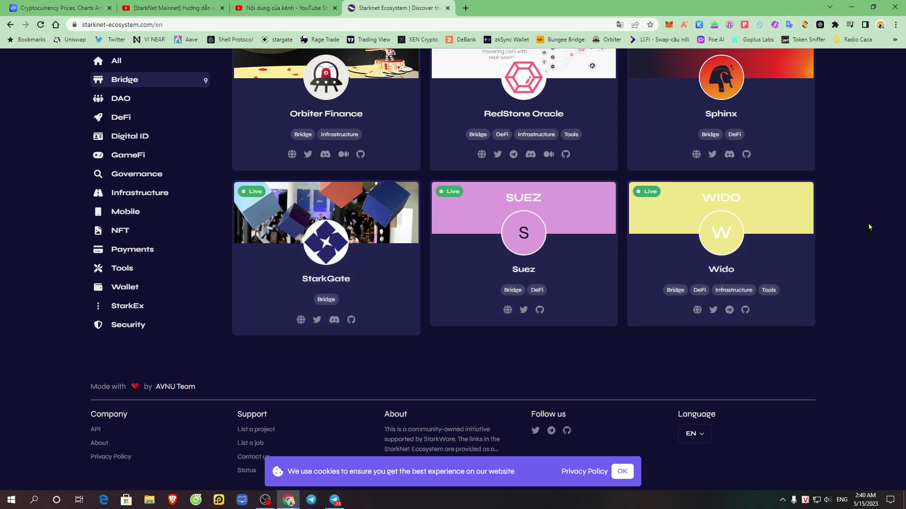
{"action": "scroll", "coordinate": [882, 222], "scroll_direction": "up", "scroll_amount": 3}
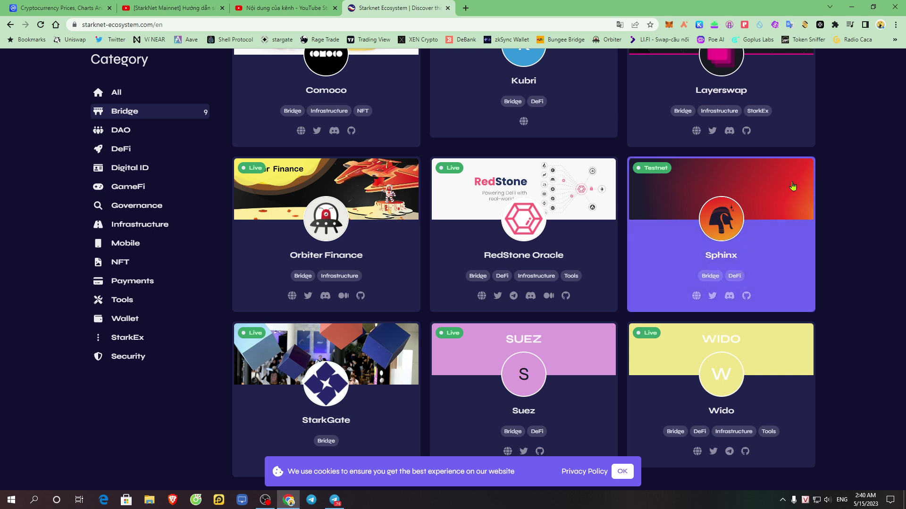
- Open omnibtc.finance in a new tab and launch the OmniSwap app
{"action": "left_click", "coordinate": [466, 8]}
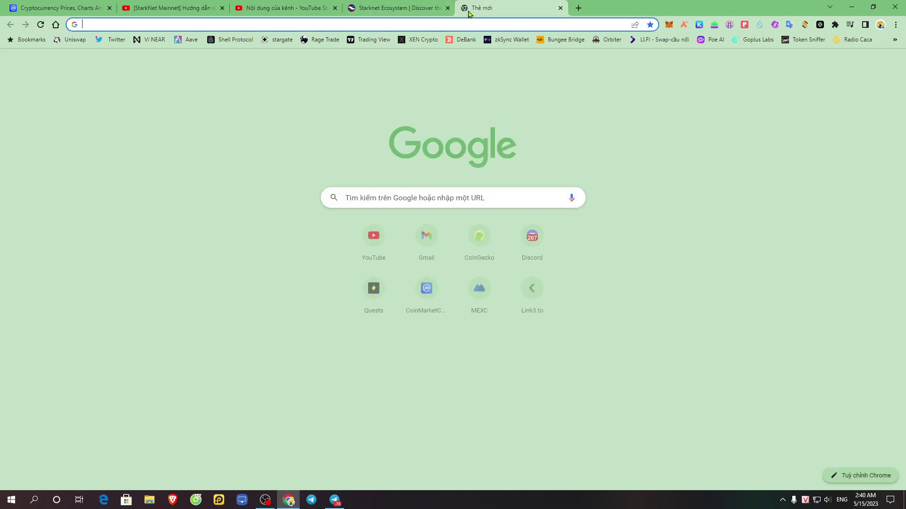
{"action": "type", "text": "omnibtc.finance"}
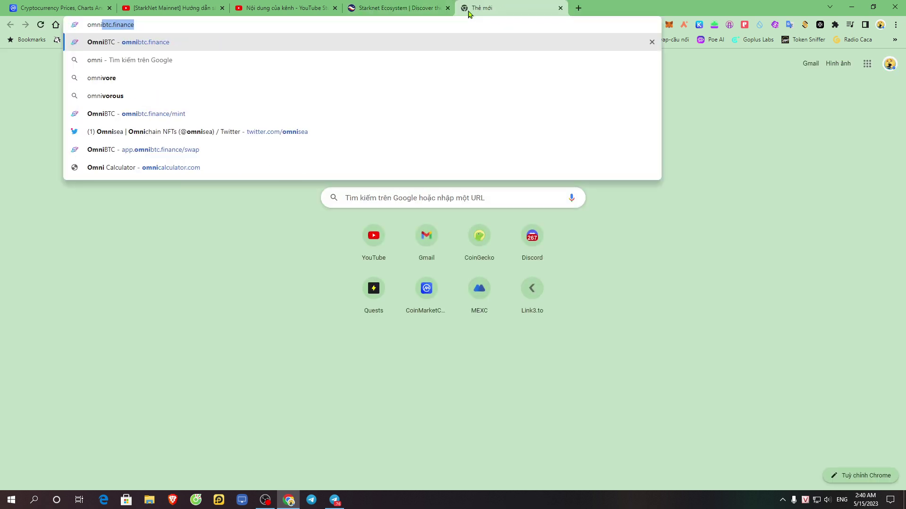
{"action": "key", "text": "Return"}
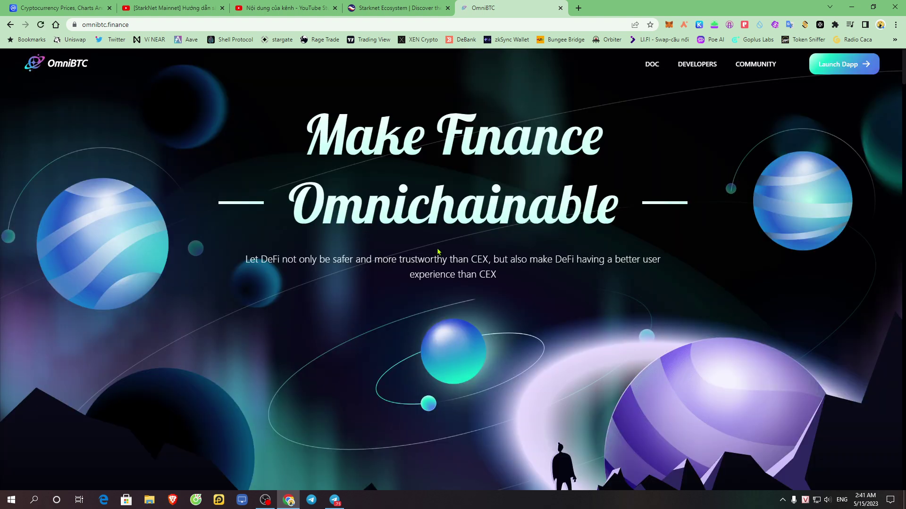
{"action": "left_click", "coordinate": [837, 65]}
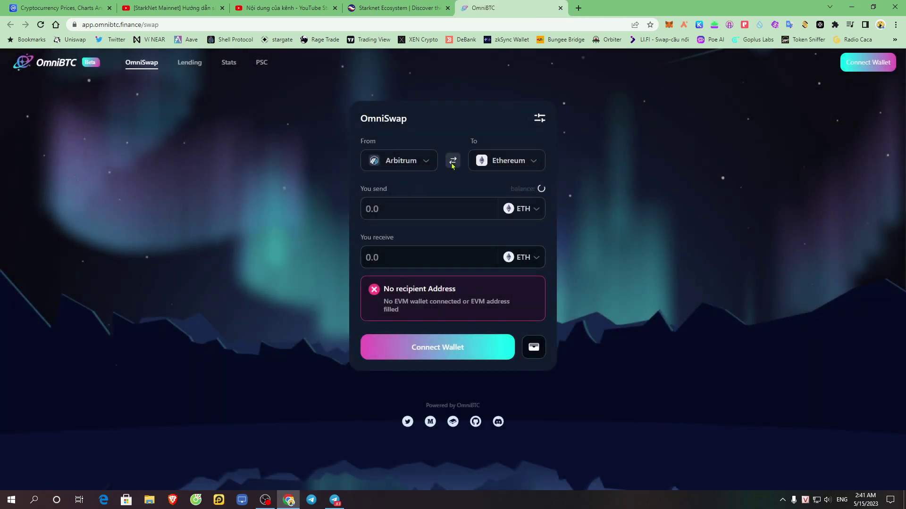
- Check OmniSwap's supported source and destination chains, then return to the StarkNet Ecosystem tab
{"action": "left_click", "coordinate": [434, 156]}
{"action": "scroll", "coordinate": [407, 233], "scroll_direction": "down", "scroll_amount": 3}
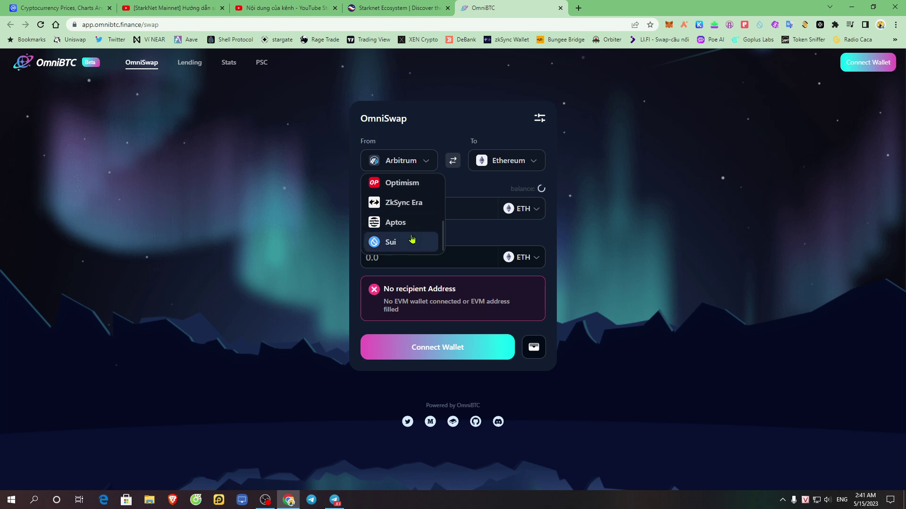
{"action": "left_click_drag", "start_coordinate": [444, 240], "coordinate": [445, 186]}
{"action": "left_click", "coordinate": [517, 162]}
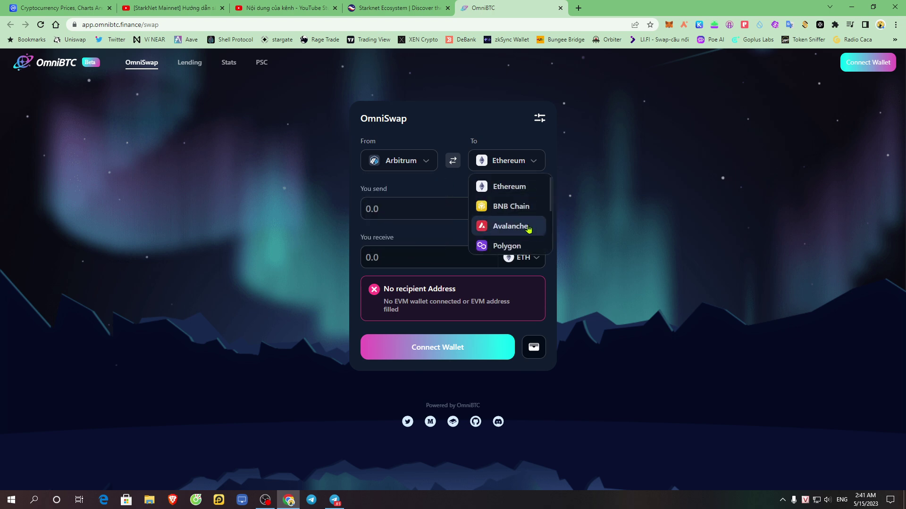
{"action": "scroll", "coordinate": [528, 229], "scroll_direction": "down", "scroll_amount": 2}
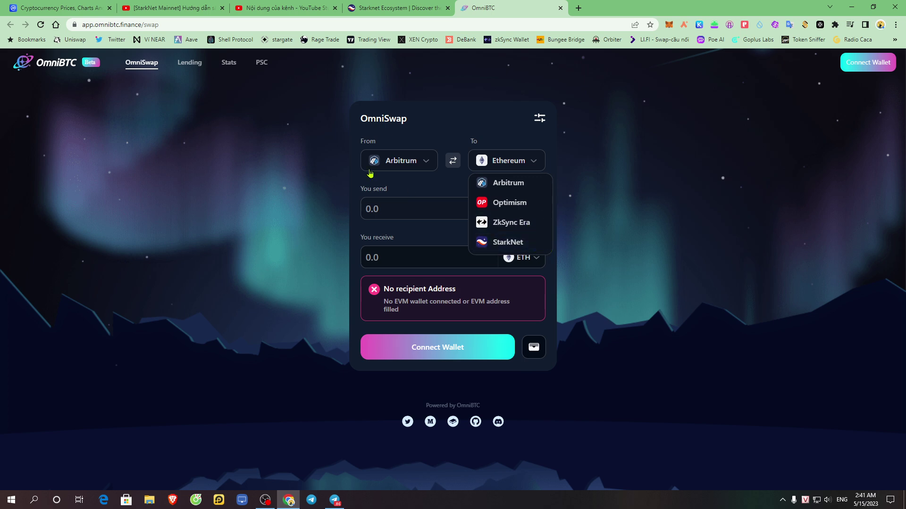
{"action": "left_click", "coordinate": [398, 8]}
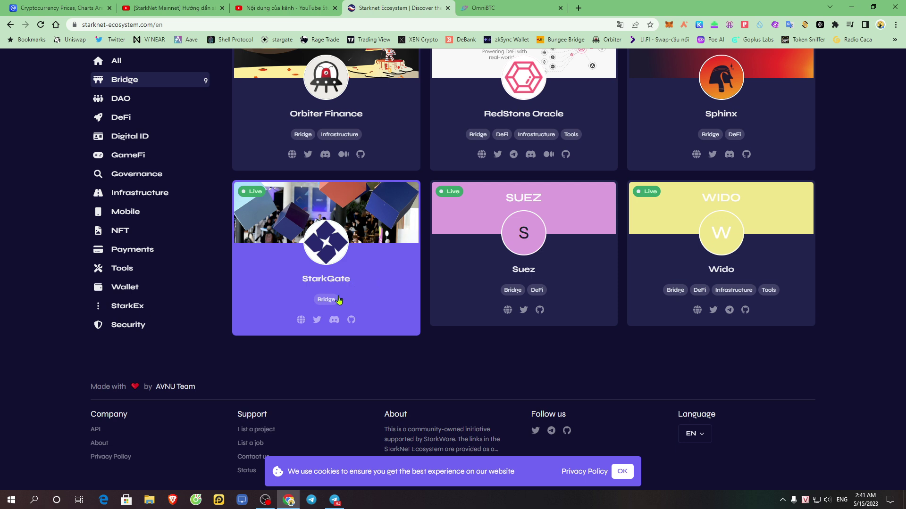
- Open the StarkGate website in its own tab and dismiss the translation prompt
{"action": "right_click", "coordinate": [301, 320]}
{"action": "left_click", "coordinate": [333, 329]}
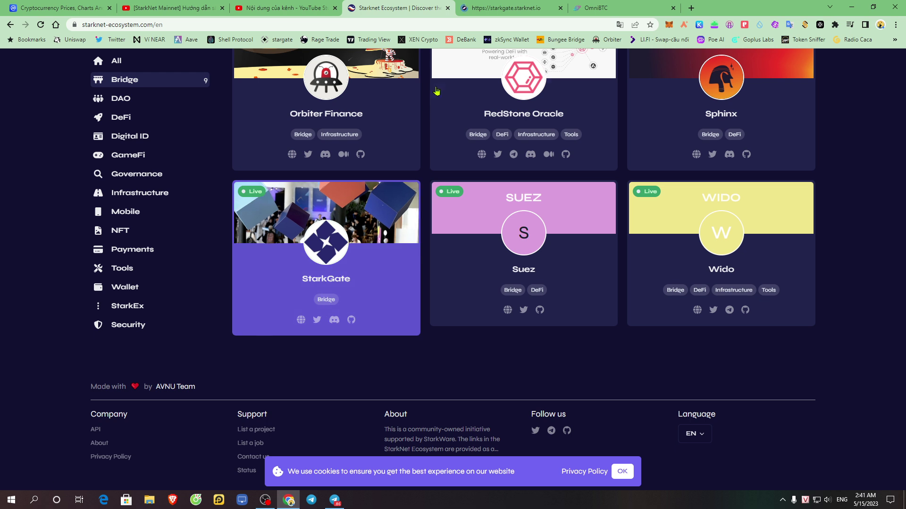
{"action": "left_click", "coordinate": [508, 7]}
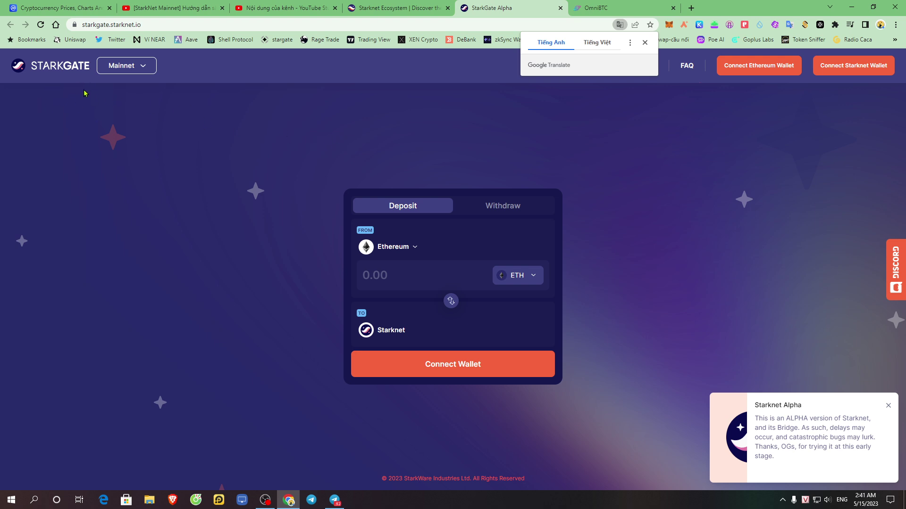
{"action": "left_click", "coordinate": [277, 122]}
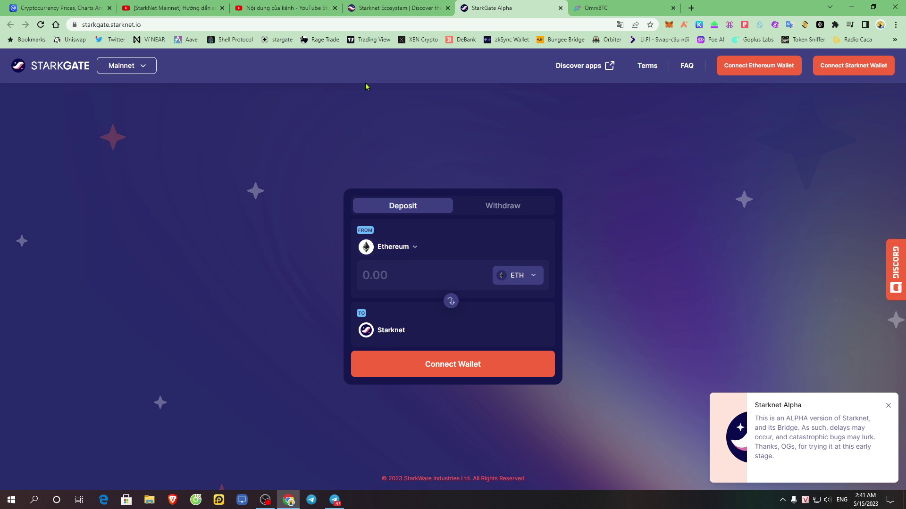
- Check StarkGate's full web address and its Mainnet/Goerli network choices
{"action": "double_click", "coordinate": [172, 27]}
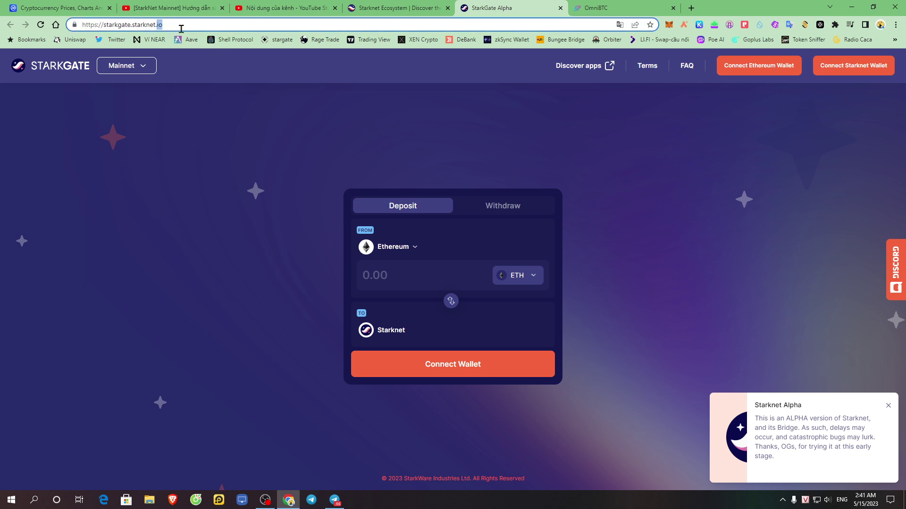
{"action": "left_click", "coordinate": [246, 107]}
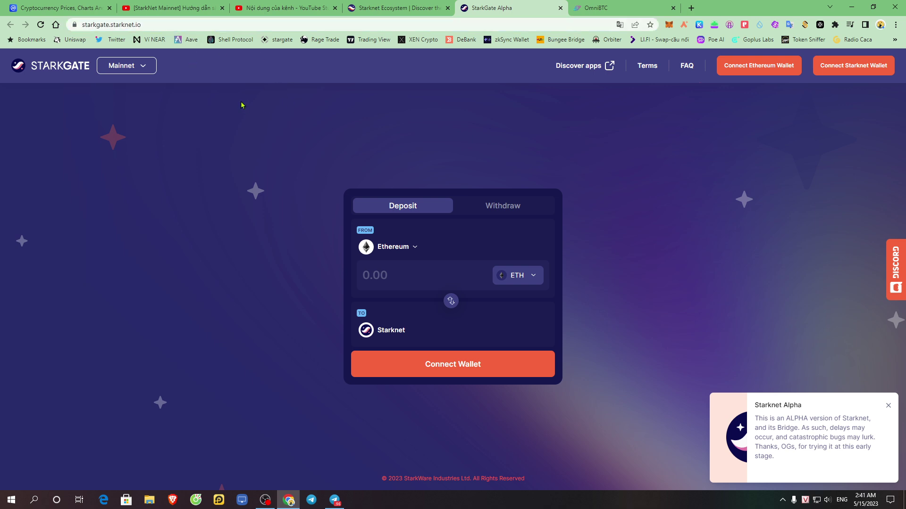
{"action": "left_click", "coordinate": [138, 68]}
{"action": "left_click", "coordinate": [151, 69]}
- Inspect the MetaMask network list and 0.0008 ETH balance, then close the wallet
{"action": "left_click", "coordinate": [670, 25]}
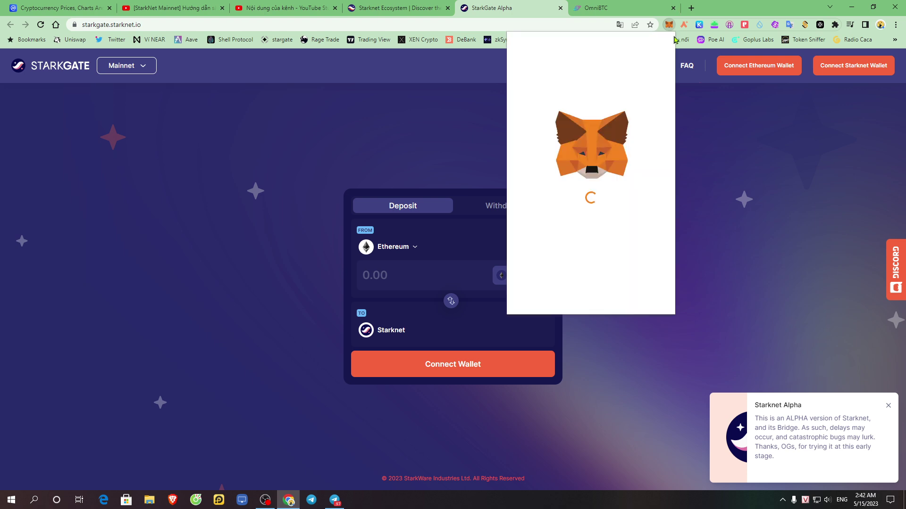
{"action": "left_click", "coordinate": [612, 52]}
{"action": "left_click", "coordinate": [607, 51]}
{"action": "left_click_drag", "start_coordinate": [537, 135], "coordinate": [638, 133]}
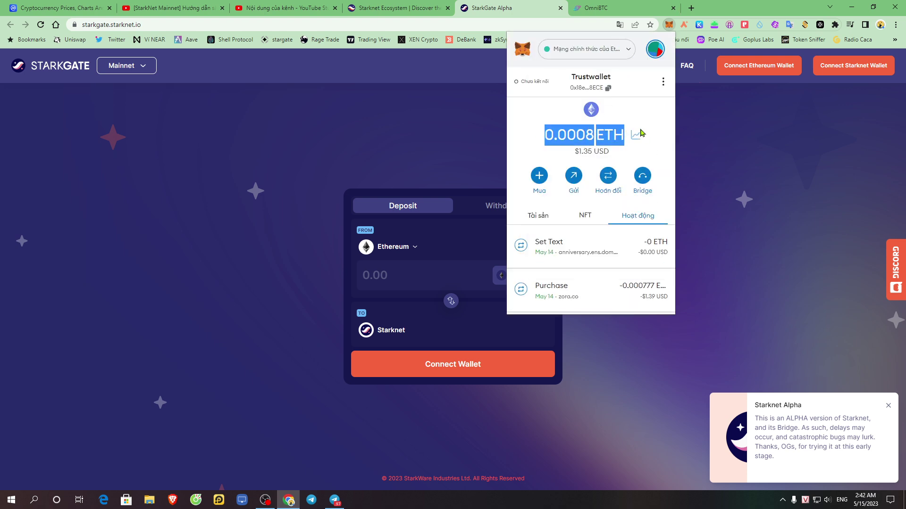
{"action": "left_click", "coordinate": [654, 116]}
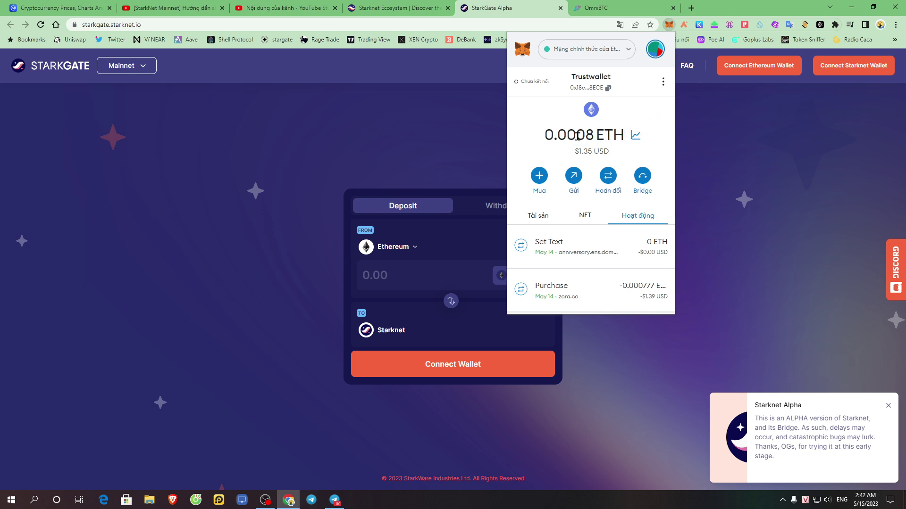
{"action": "left_click_drag", "start_coordinate": [538, 137], "coordinate": [595, 137]}
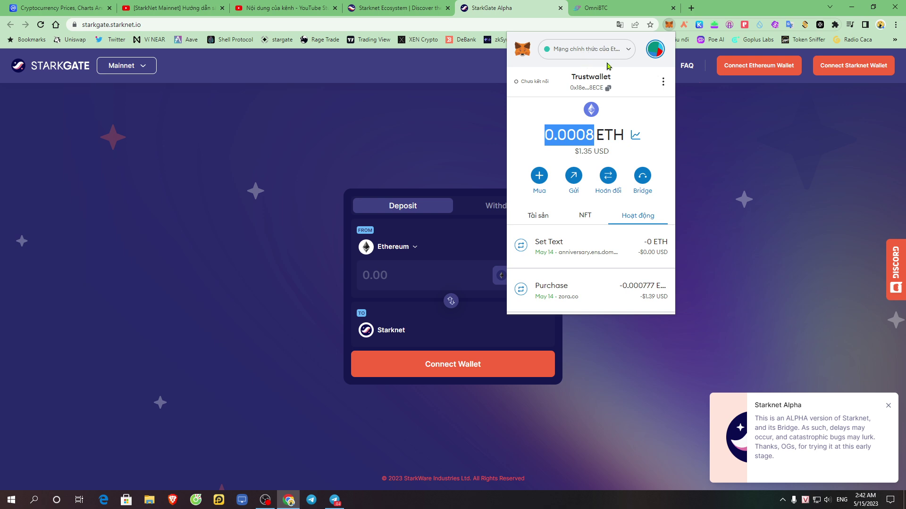
{"action": "left_click", "coordinate": [638, 103]}
{"action": "left_click_drag", "start_coordinate": [563, 138], "coordinate": [632, 135]}
{"action": "left_click", "coordinate": [687, 115]}
{"action": "left_click", "coordinate": [241, 26]}
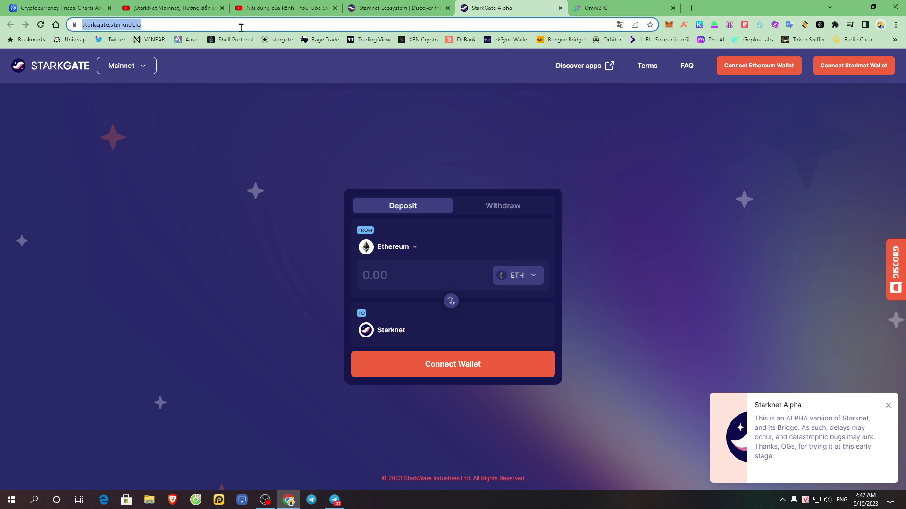
{"action": "left_click", "coordinate": [254, 140]}
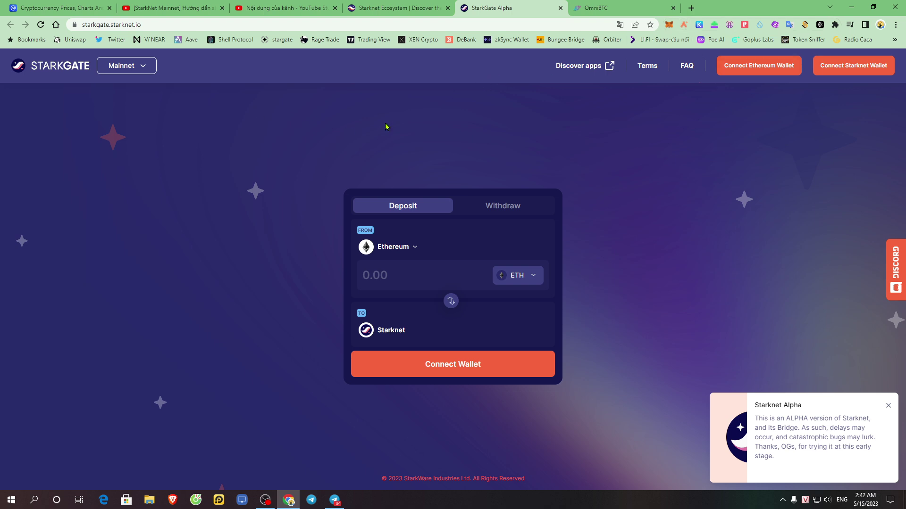
- Connect MetaMask as StarkGate's Ethereum wallet
{"action": "left_click", "coordinate": [746, 71]}
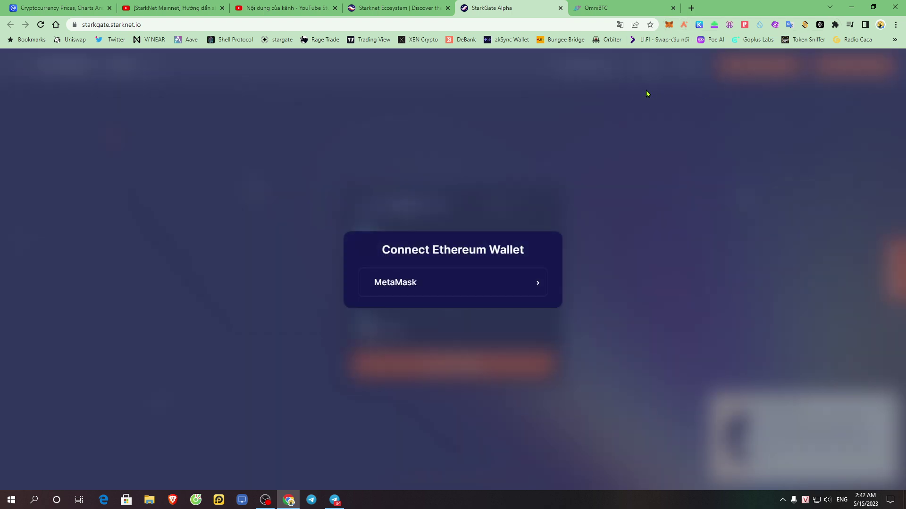
{"action": "left_click", "coordinate": [481, 278]}
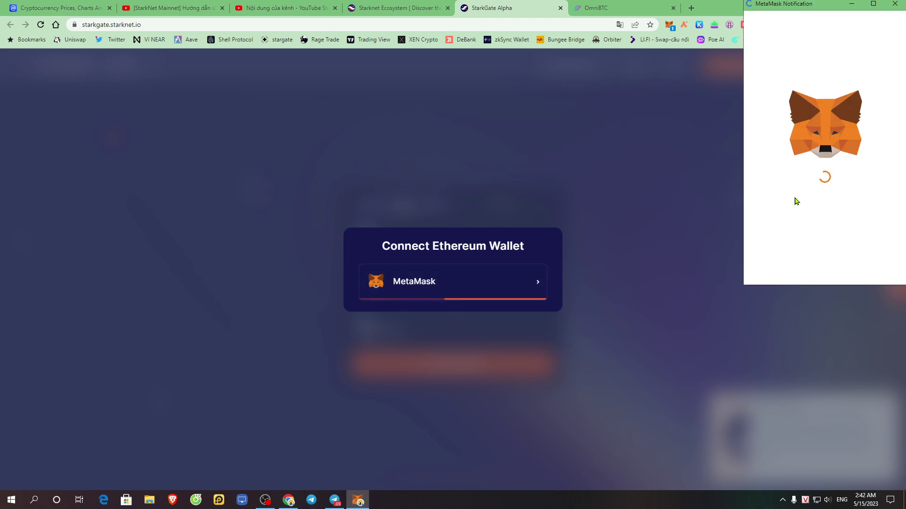
{"action": "left_click", "coordinate": [868, 265]}
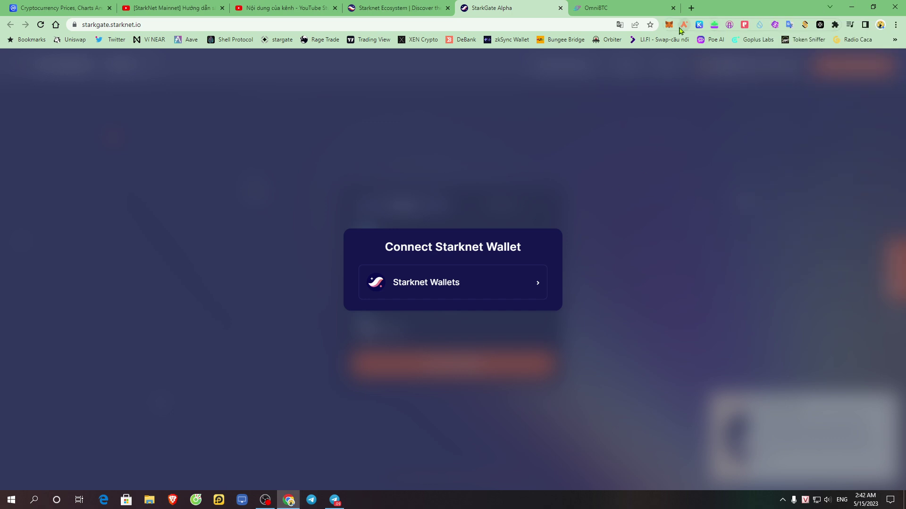
- Connect the Argent X Starknet wallet, approving starkgate.starknet.io
{"action": "left_click_drag", "start_coordinate": [378, 253], "coordinate": [523, 253]}
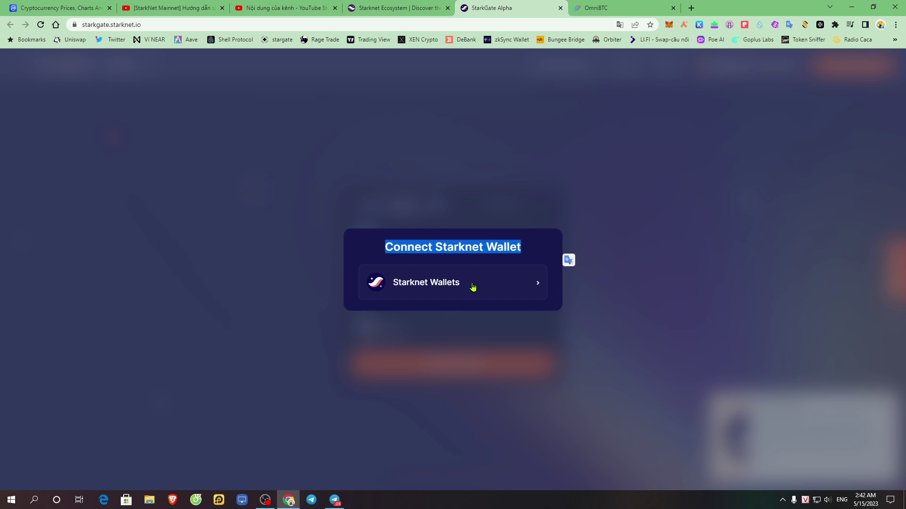
{"action": "left_click", "coordinate": [451, 289]}
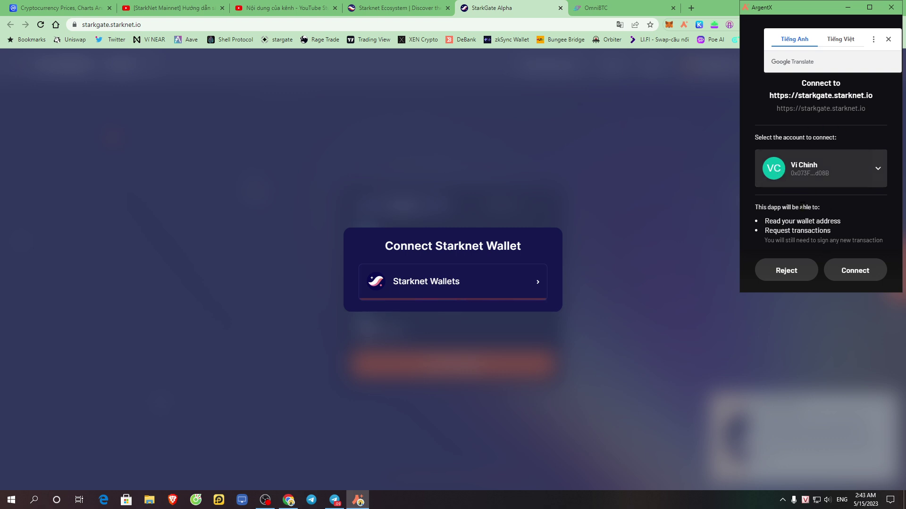
{"action": "left_click", "coordinate": [853, 277]}
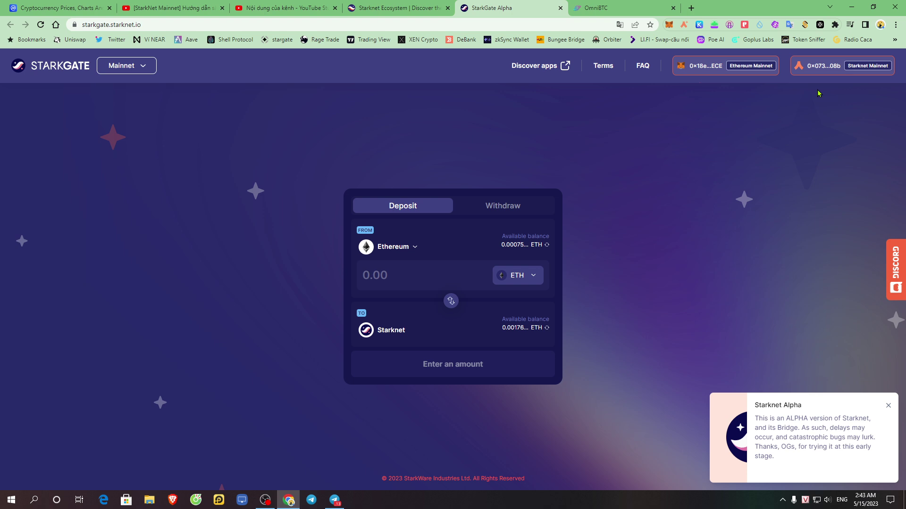
{"action": "left_click", "coordinate": [504, 208]}
{"action": "left_click", "coordinate": [399, 208]}
{"action": "left_click", "coordinate": [479, 208]}
{"action": "left_click", "coordinate": [445, 208]}
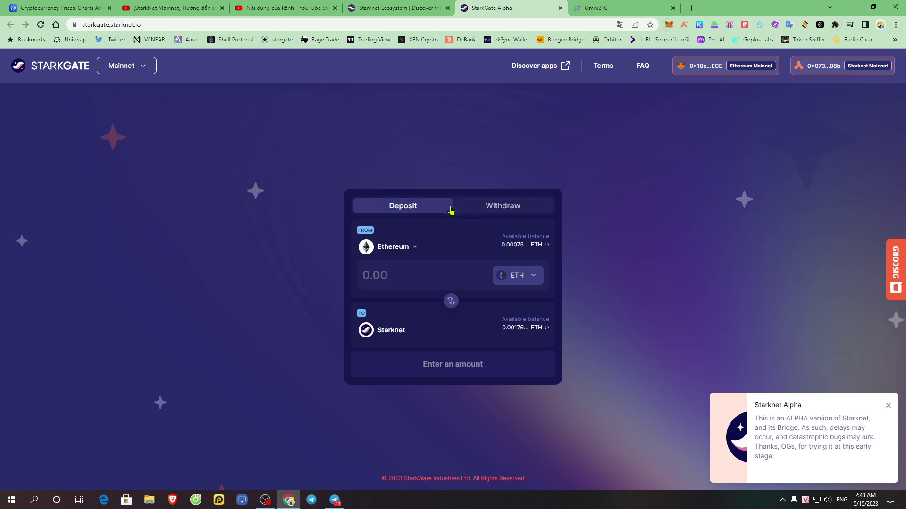
{"action": "left_click", "coordinate": [512, 208]}
{"action": "left_click", "coordinate": [420, 214]}
{"action": "left_click", "coordinate": [409, 248]}
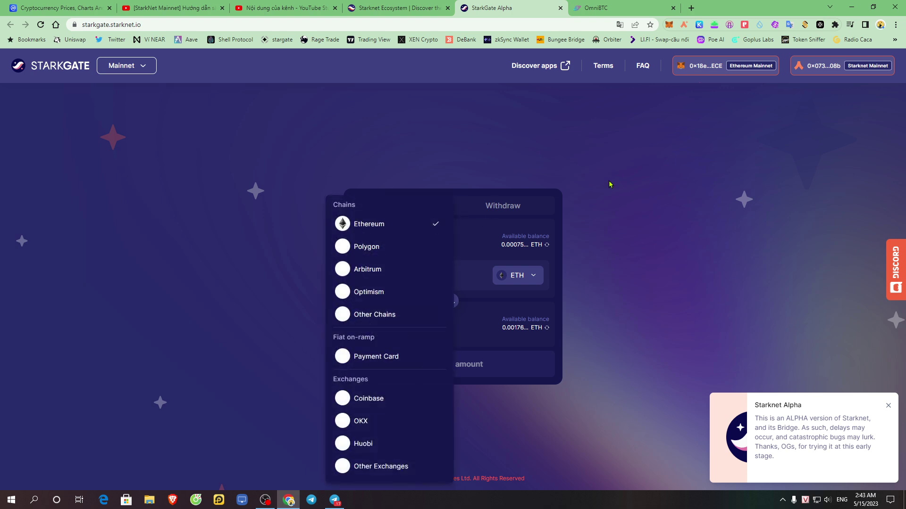
{"action": "left_click", "coordinate": [504, 209]}
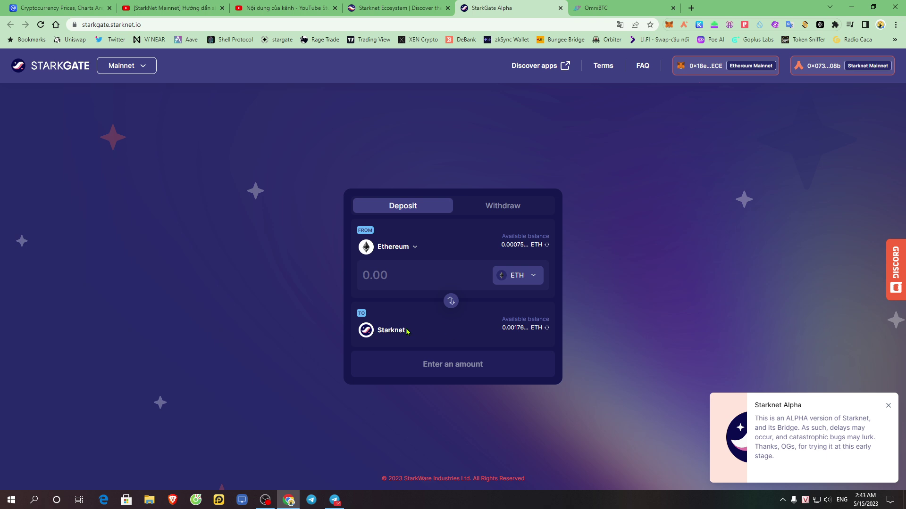
{"action": "left_click", "coordinate": [501, 206]}
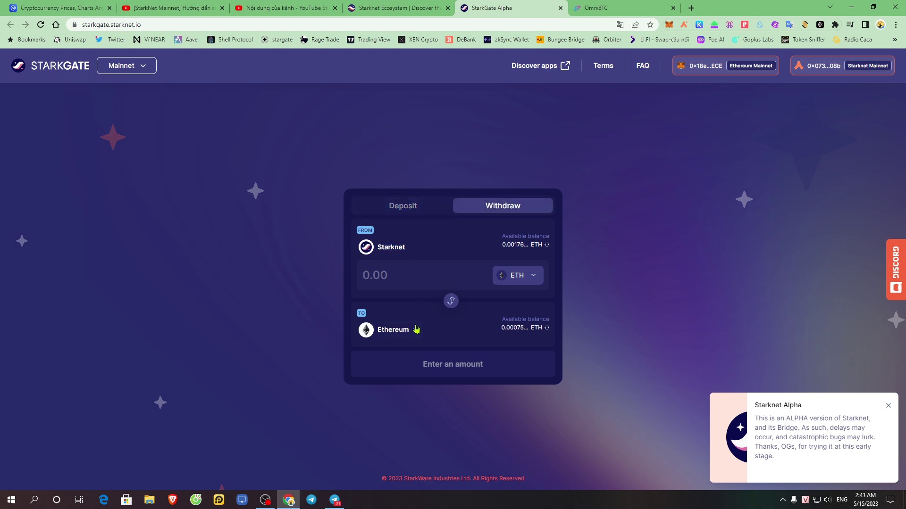
{"action": "left_click", "coordinate": [398, 335]}
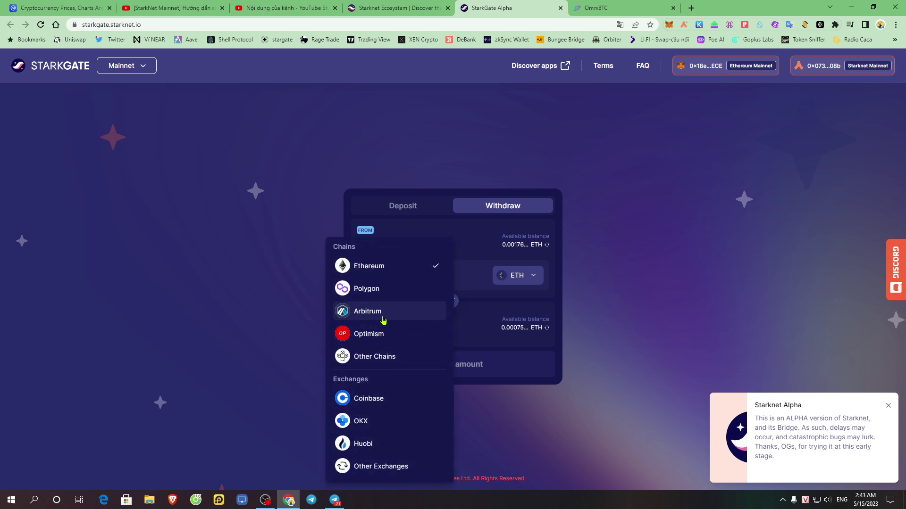
{"action": "left_click", "coordinate": [382, 317]}
{"action": "left_click", "coordinate": [387, 238]}
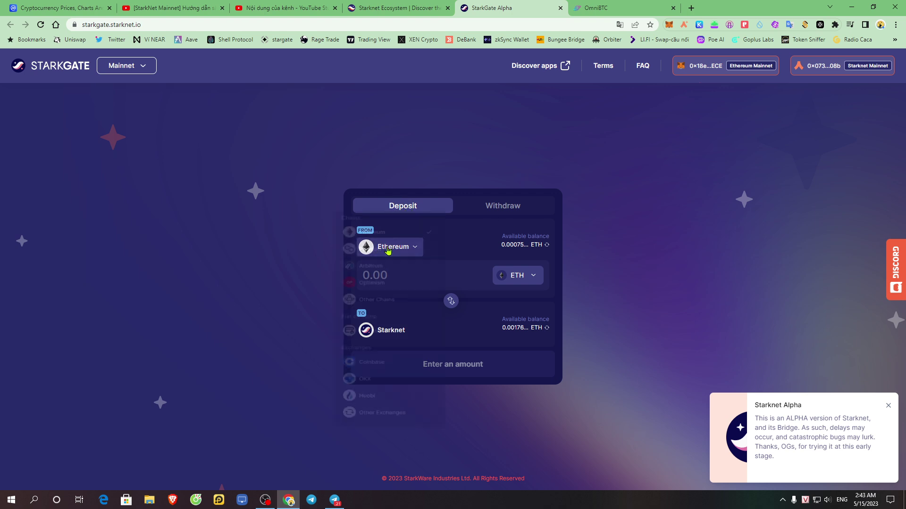
{"action": "left_click", "coordinate": [387, 250]}
{"action": "left_click", "coordinate": [397, 224]}
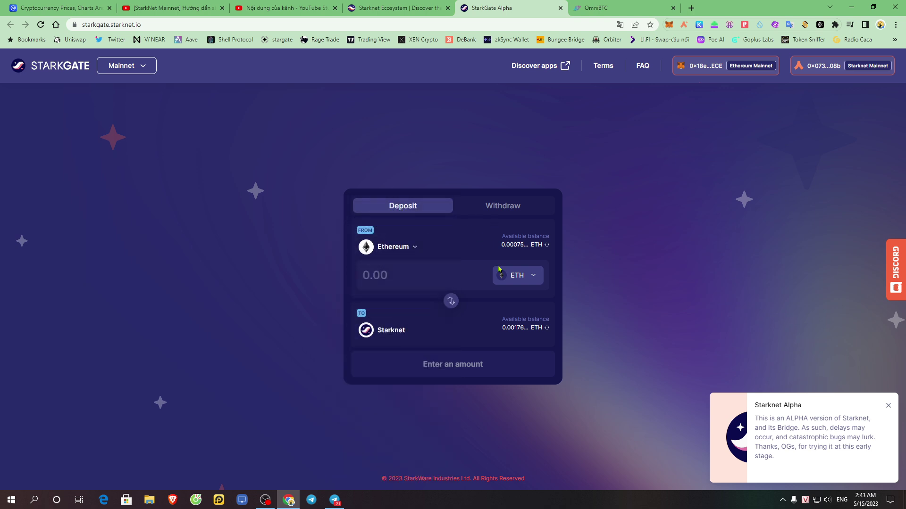
- Enter a 0.00001 ETH deposit amount, keeping ETH as the token, and submit the transfer
{"action": "left_click", "coordinate": [518, 279]}
{"action": "left_click", "coordinate": [395, 272]}
{"action": "type", "text": "0.01"}
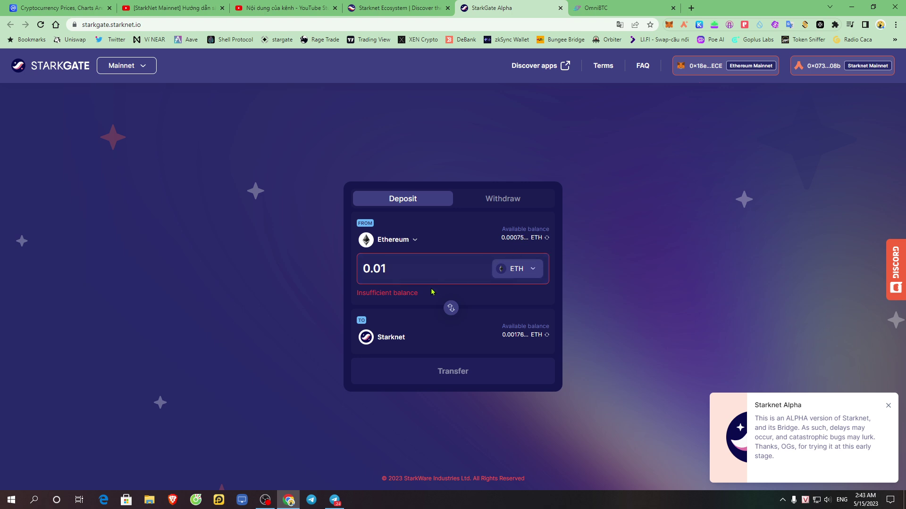
{"action": "key", "text": "BackSpace"}
{"action": "type", "text": "0001"}
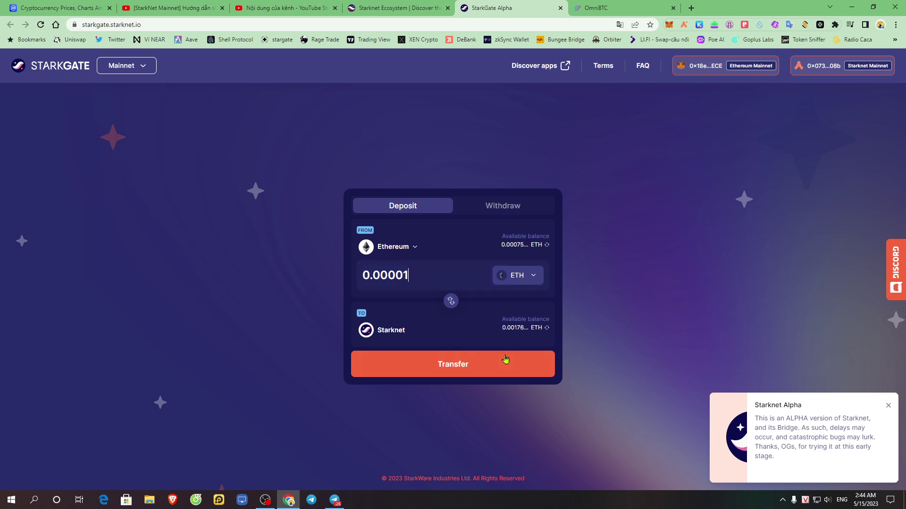
{"action": "left_click", "coordinate": [458, 373]}
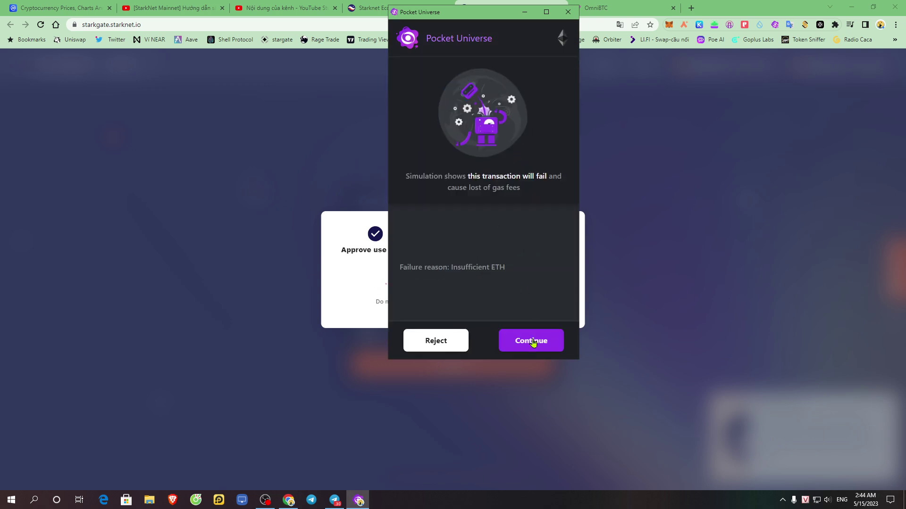
- Proceed past the simulation warning and review the deposit's total ETH cost in MetaMask
{"action": "left_click", "coordinate": [532, 341]}
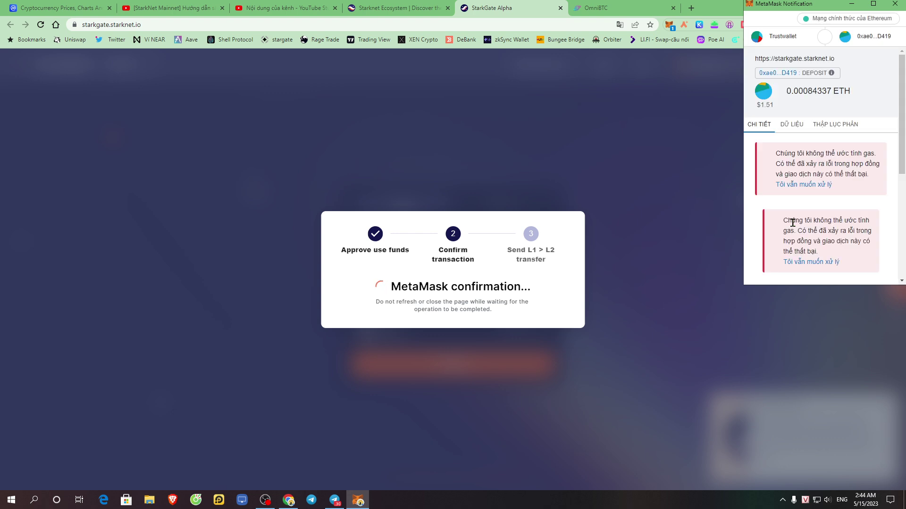
{"action": "left_click", "coordinate": [810, 252]}
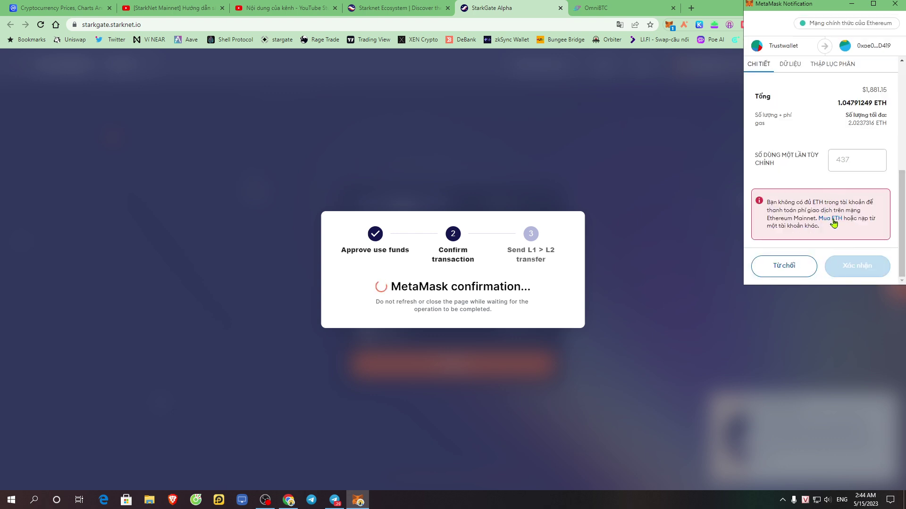
{"action": "scroll", "coordinate": [833, 222], "scroll_direction": "up", "scroll_amount": 3}
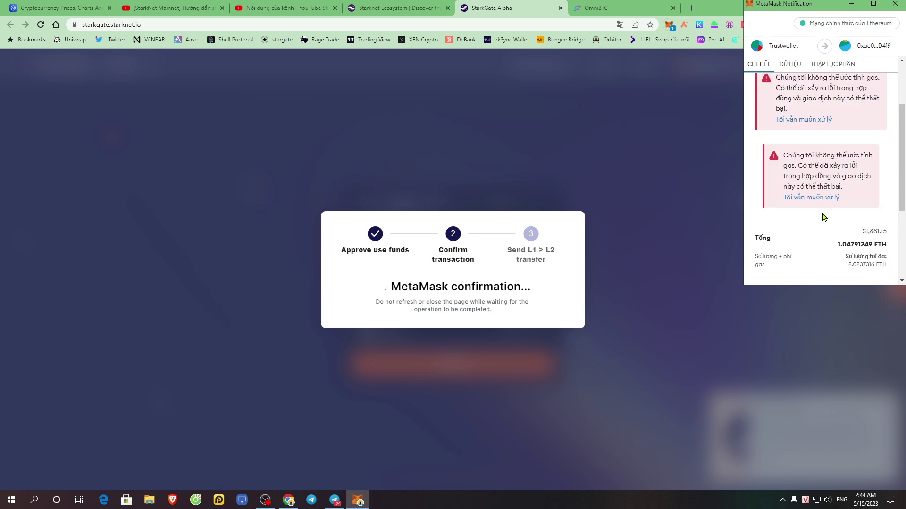
{"action": "scroll", "coordinate": [822, 236], "scroll_direction": "up", "scroll_amount": 2}
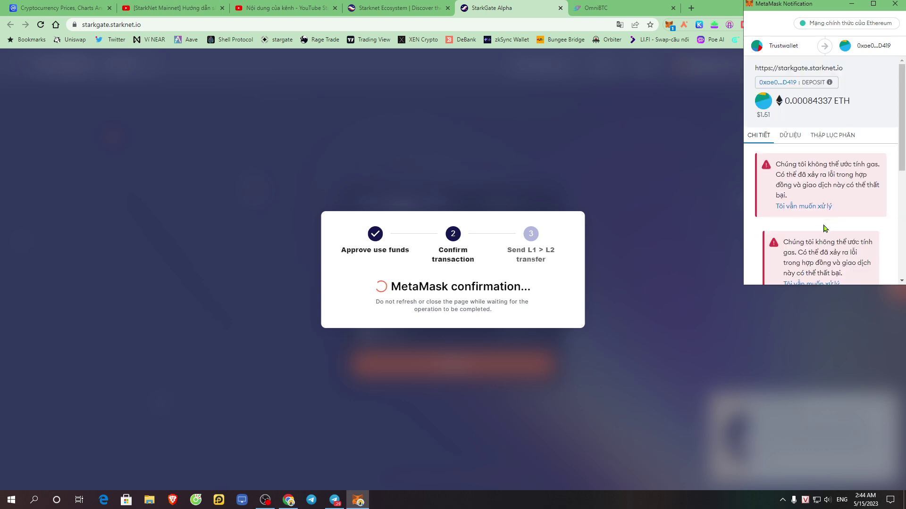
{"action": "scroll", "coordinate": [823, 236], "scroll_direction": "down", "scroll_amount": 5}
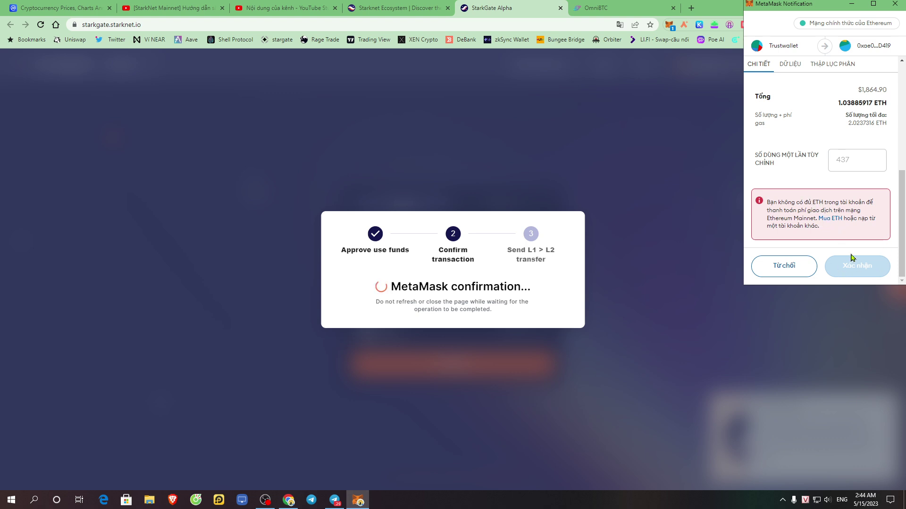
{"action": "scroll", "coordinate": [847, 210], "scroll_direction": "up", "scroll_amount": 3}
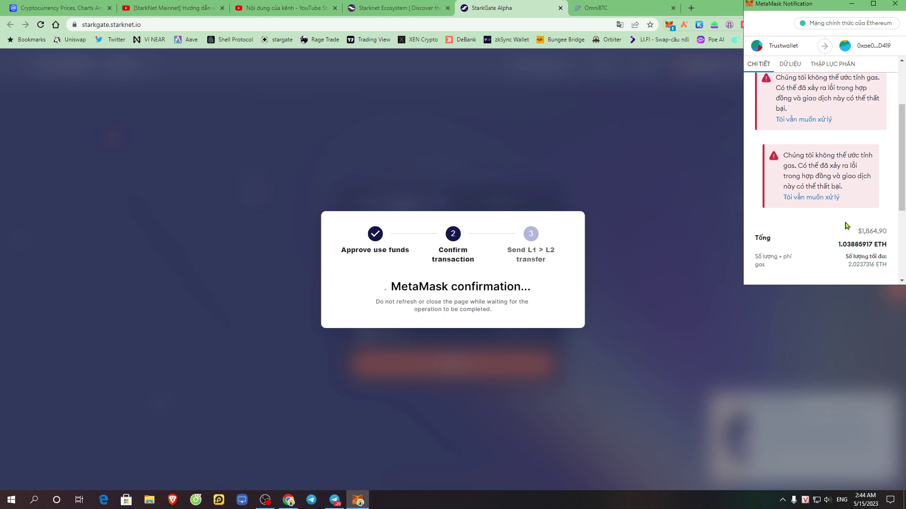
{"action": "left_click_drag", "start_coordinate": [847, 245], "coordinate": [838, 217]}
{"action": "scroll", "coordinate": [807, 245], "scroll_direction": "down", "scroll_amount": 3}
- Proceed despite the gas estimation warning and bring up the gas fee options
{"action": "left_click", "coordinate": [811, 141]}
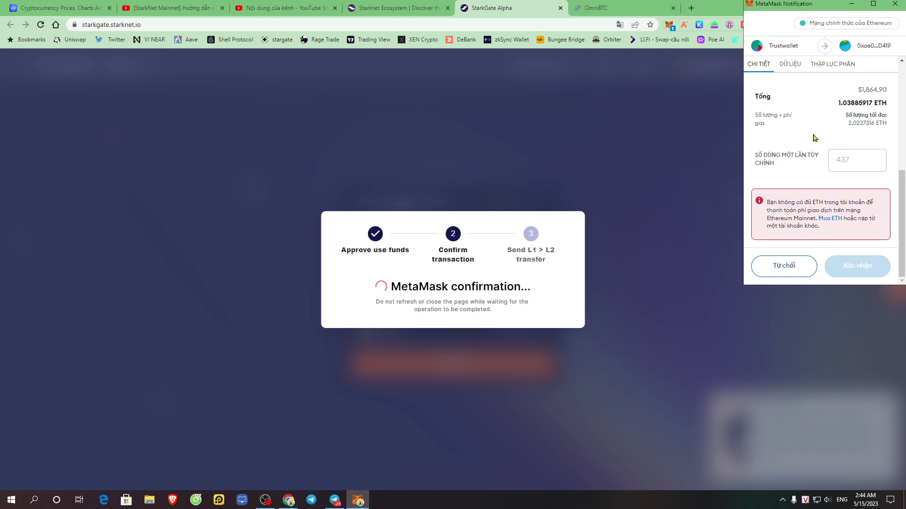
{"action": "left_click_drag", "start_coordinate": [850, 131], "coordinate": [815, 125]}
{"action": "scroll", "coordinate": [823, 142], "scroll_direction": "up", "scroll_amount": 3}
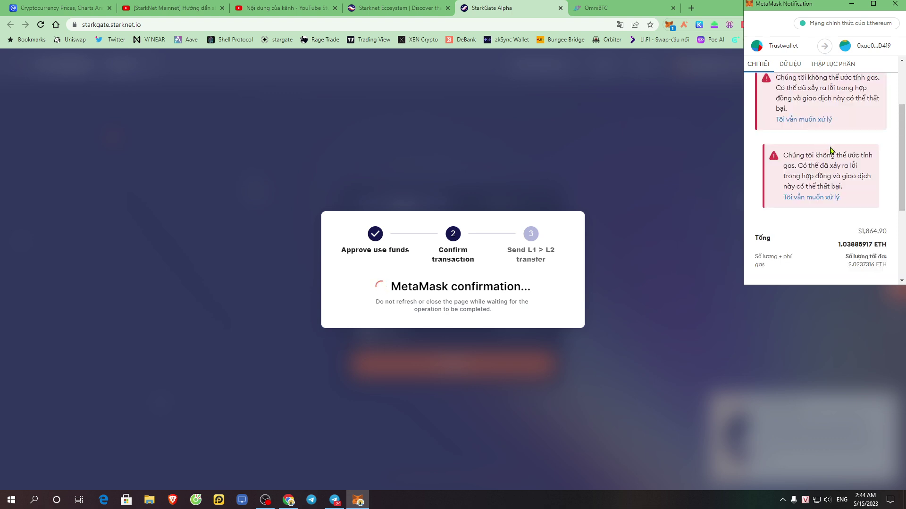
{"action": "scroll", "coordinate": [849, 223], "scroll_direction": "up", "scroll_amount": 2}
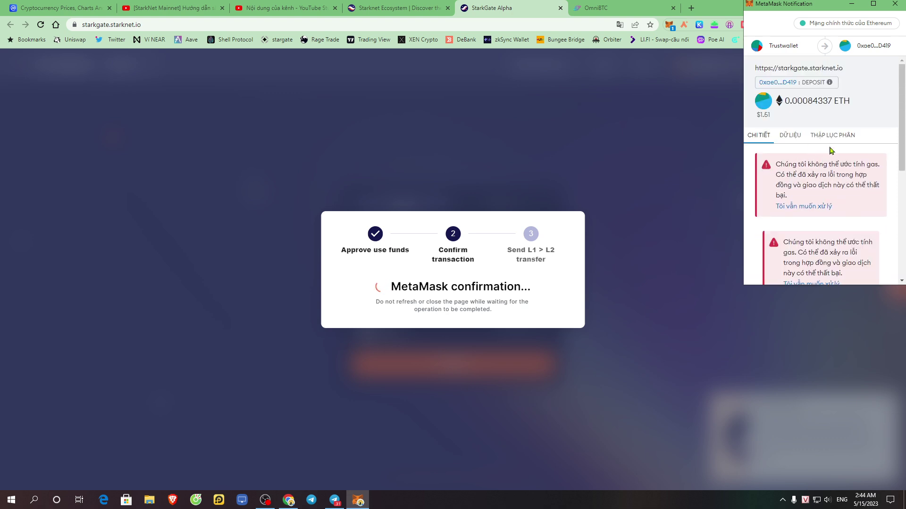
{"action": "left_click", "coordinate": [815, 207]}
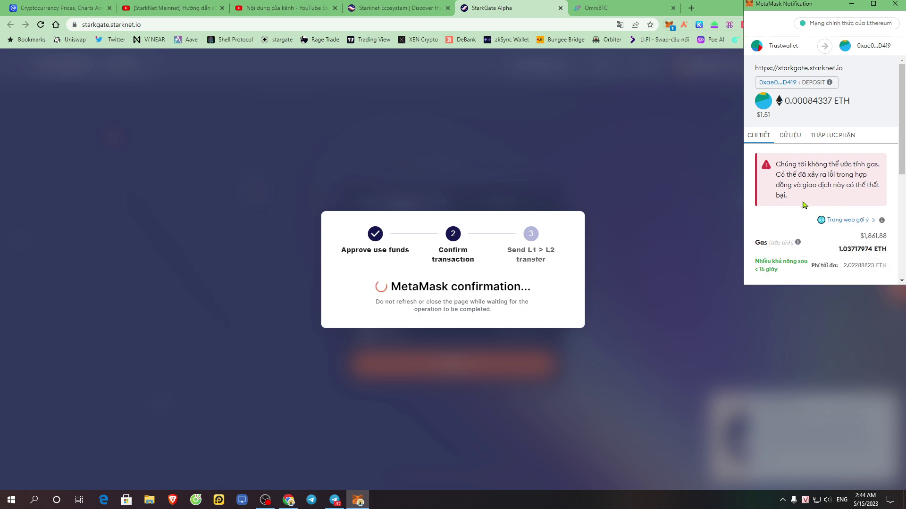
{"action": "scroll", "coordinate": [822, 197], "scroll_direction": "down", "scroll_amount": 3}
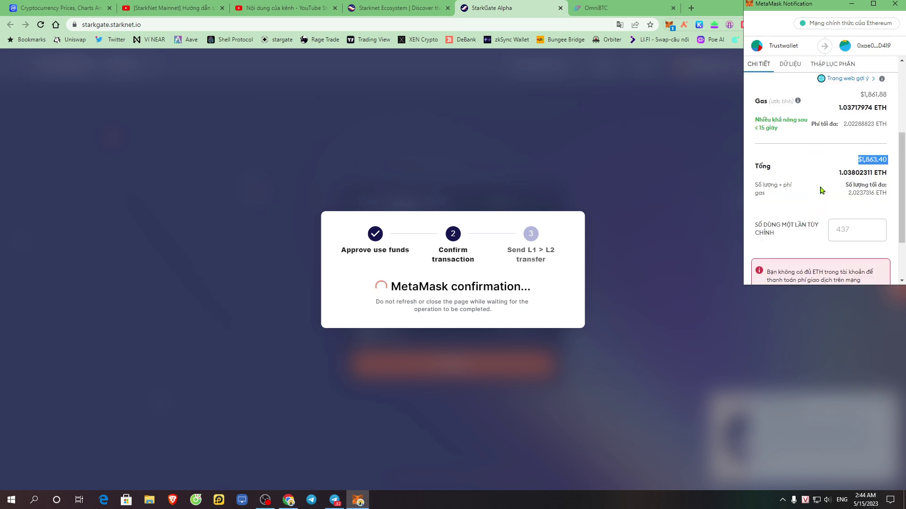
{"action": "left_click", "coordinate": [847, 80]}
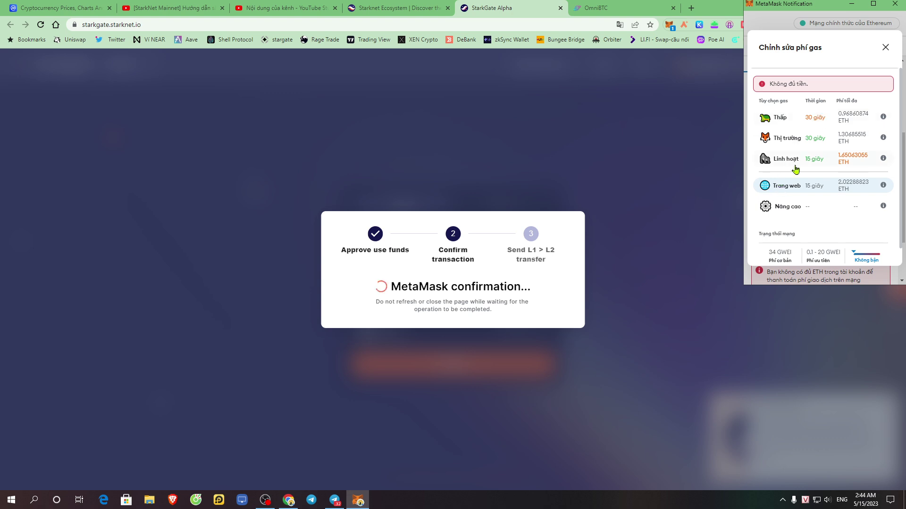
- In advanced gas settings, set the max base fee to 30 and priority fee to 0,1
{"action": "left_click", "coordinate": [816, 213]}
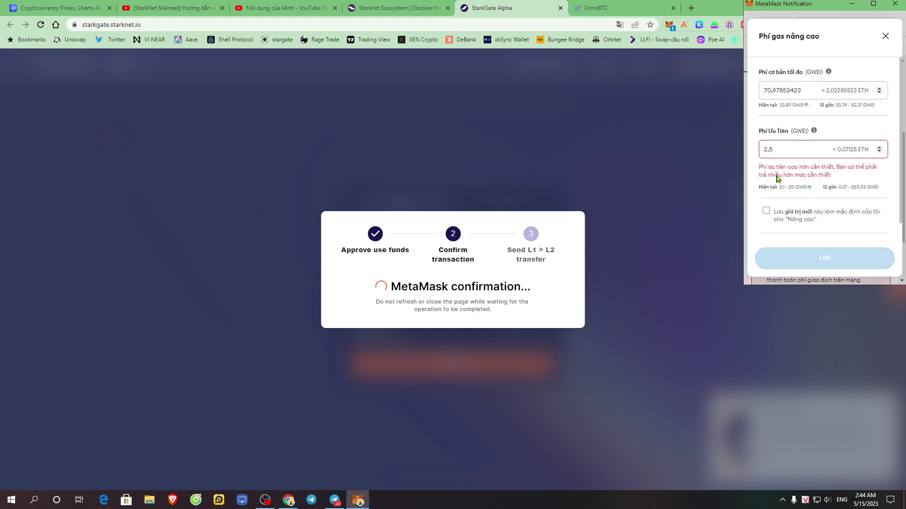
{"action": "left_click_drag", "start_coordinate": [775, 177], "coordinate": [838, 168]}
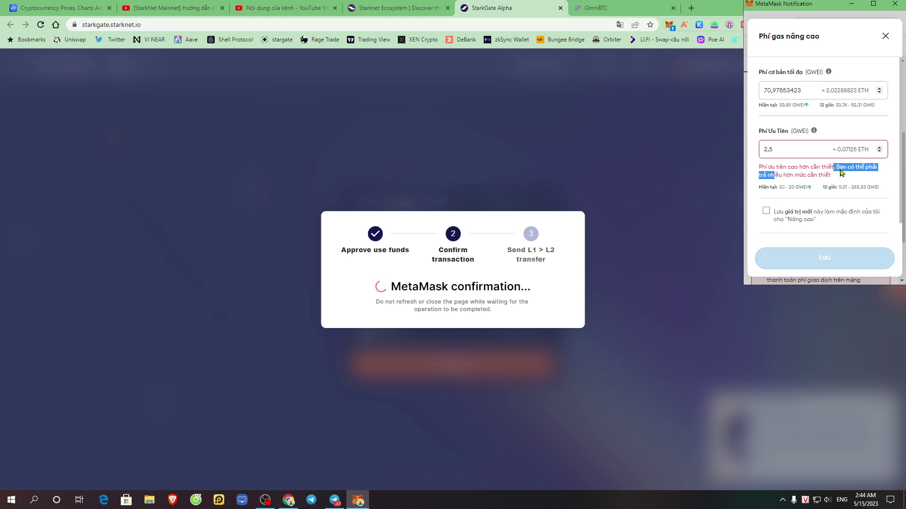
{"action": "double_click", "coordinate": [803, 89]}
{"action": "type", "text": "30"}
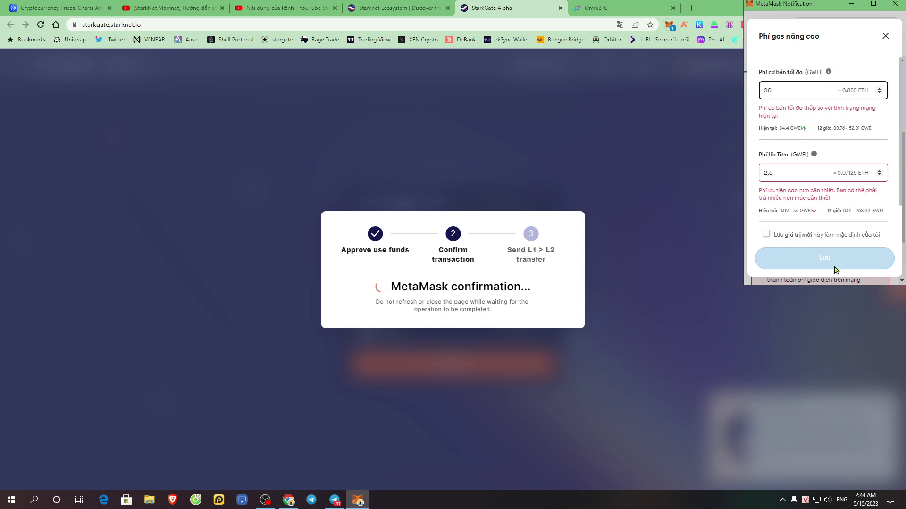
{"action": "scroll", "coordinate": [828, 193], "scroll_direction": "down", "scroll_amount": 1}
{"action": "left_click", "coordinate": [799, 135]}
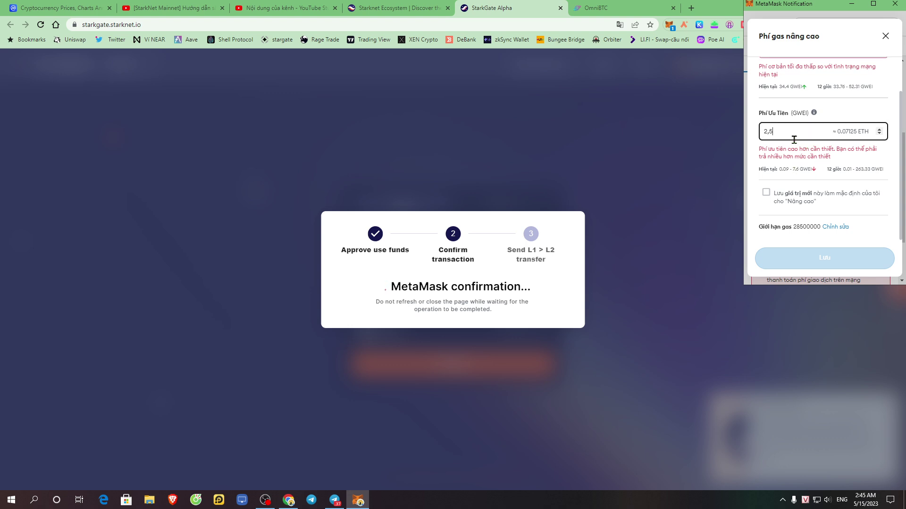
{"action": "left_click_drag", "start_coordinate": [791, 132], "coordinate": [740, 137]}
{"action": "type", "text": "01"}
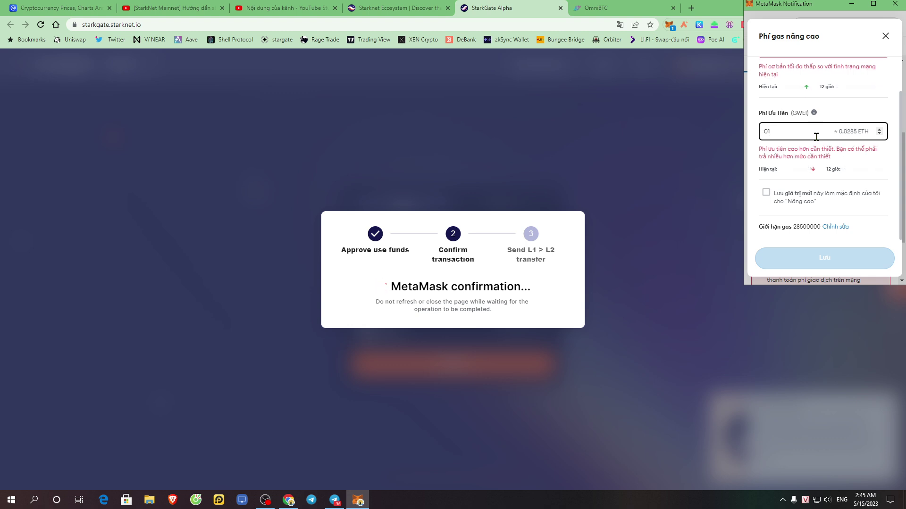
{"action": "key", "text": "BackSpace"}
{"action": "type", "text": ",1"}
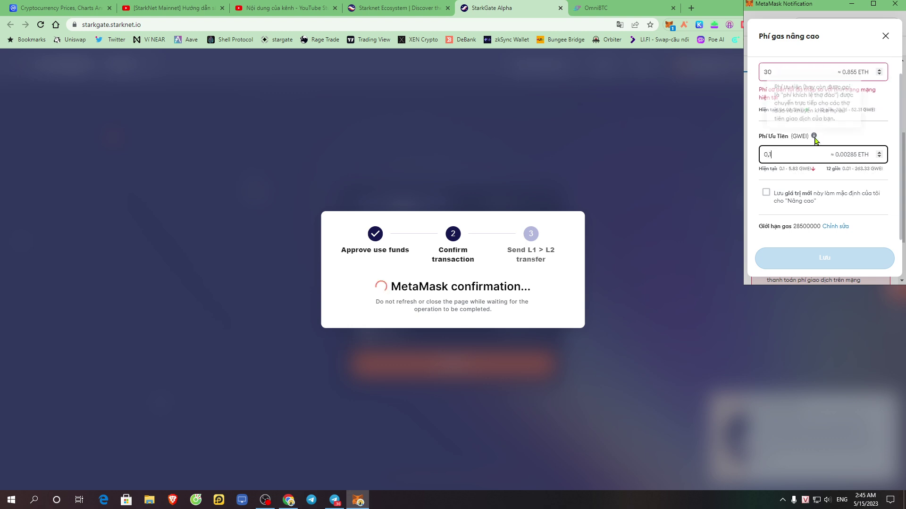
{"action": "left_click", "coordinate": [859, 238]}
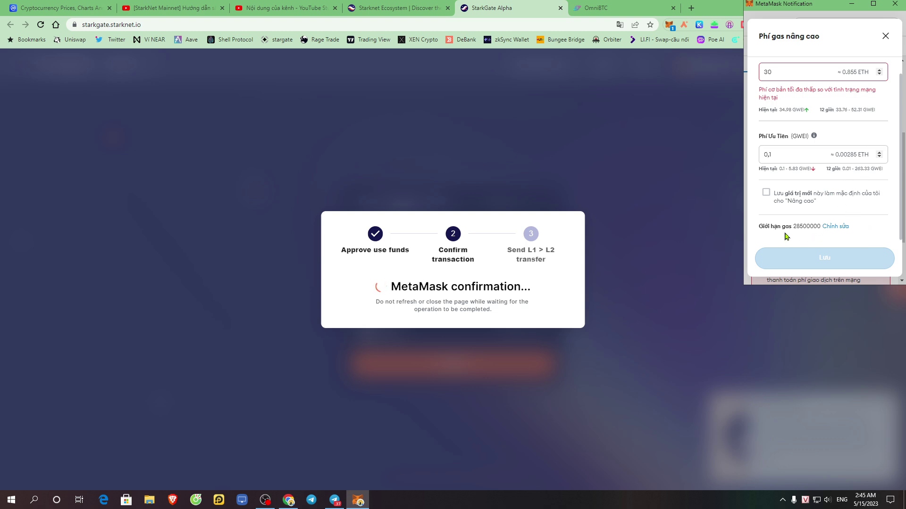
- Remove one digit from the 28500000 gas limit and save the gas settings
{"action": "left_click", "coordinate": [836, 226]}
{"action": "left_click", "coordinate": [840, 225]}
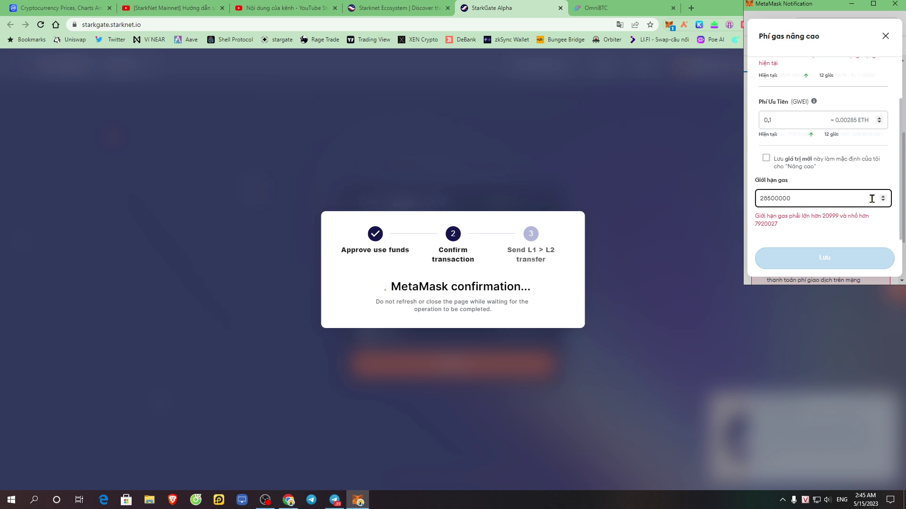
{"action": "key", "text": "BackSpace"}
{"action": "left_click", "coordinate": [835, 259]}
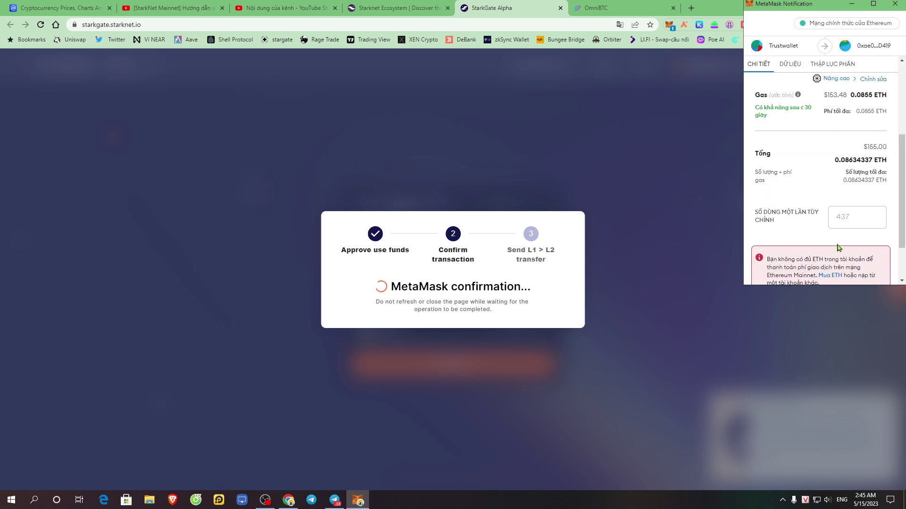
- Reopen the advanced gas fee editor and close it without saving
{"action": "scroll", "coordinate": [793, 229], "scroll_direction": "down", "scroll_amount": 2}
{"action": "scroll", "coordinate": [805, 217], "scroll_direction": "up", "scroll_amount": 5}
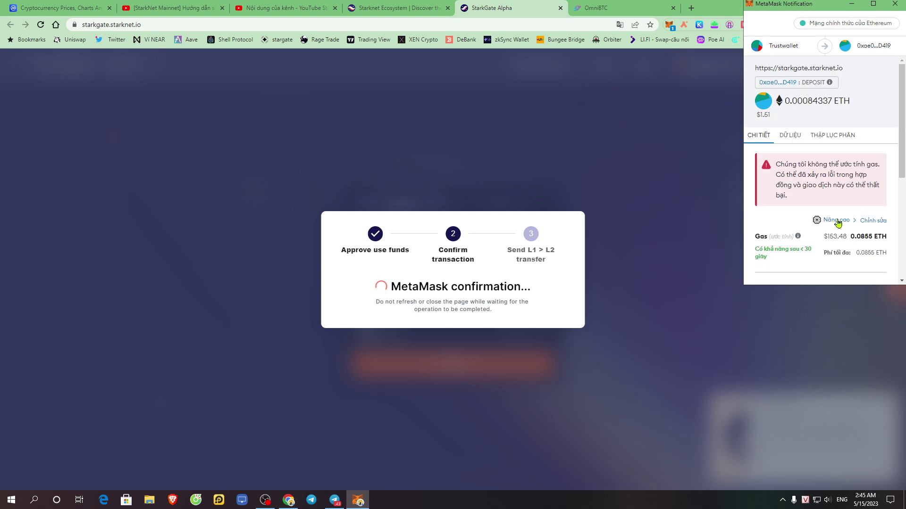
{"action": "scroll", "coordinate": [834, 225], "scroll_direction": "down", "scroll_amount": 3}
{"action": "scroll", "coordinate": [832, 228], "scroll_direction": "up", "scroll_amount": 3}
{"action": "left_click", "coordinate": [873, 220]}
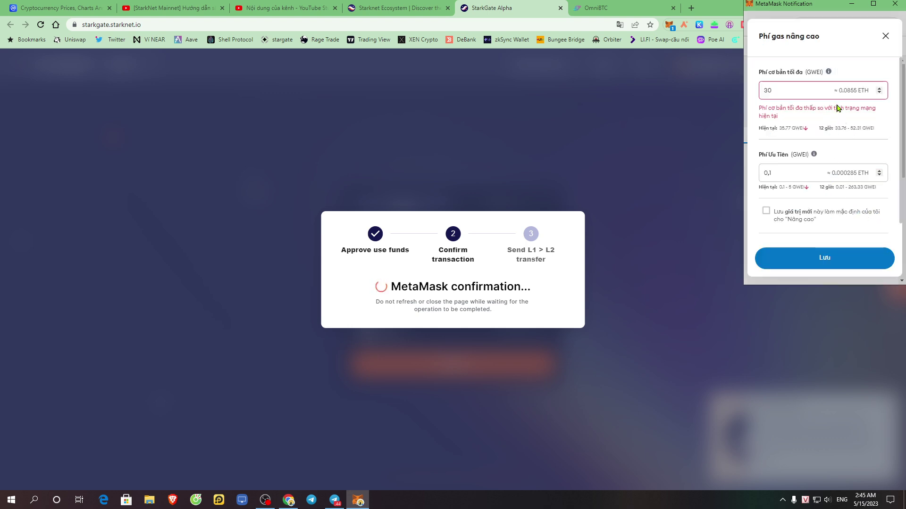
{"action": "scroll", "coordinate": [834, 202], "scroll_direction": "down", "scroll_amount": 1}
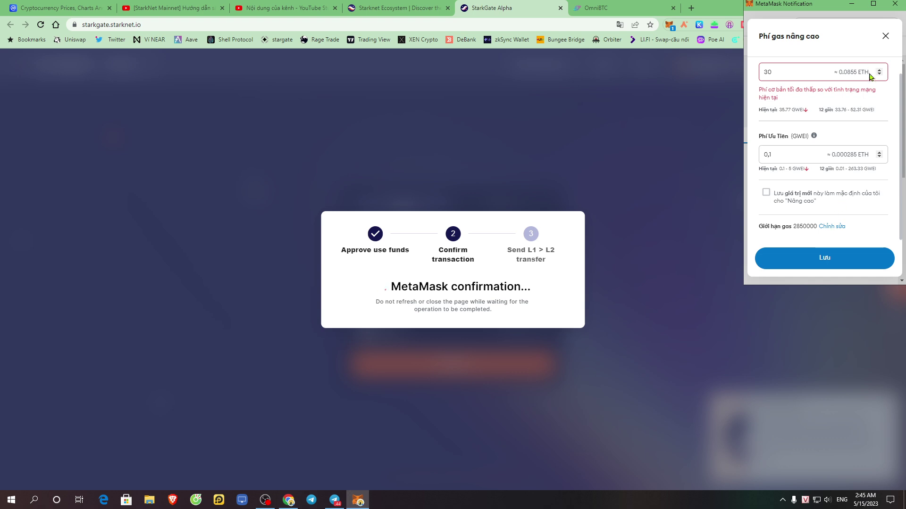
{"action": "left_click", "coordinate": [884, 39]}
- Review the estimated gas cost and reject the deposit transaction
{"action": "scroll", "coordinate": [844, 143], "scroll_direction": "down", "scroll_amount": 4}
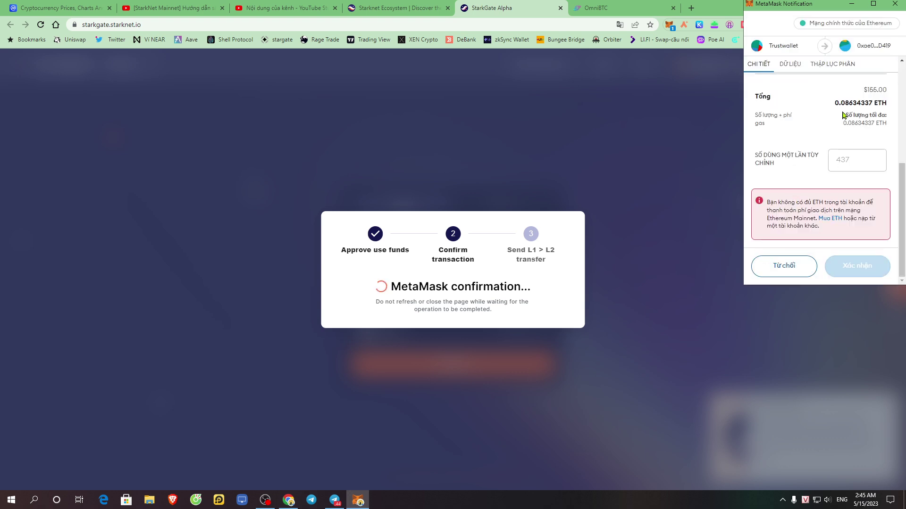
{"action": "scroll", "coordinate": [833, 151], "scroll_direction": "up", "scroll_amount": 3}
{"action": "left_click_drag", "start_coordinate": [814, 181], "coordinate": [900, 178]}
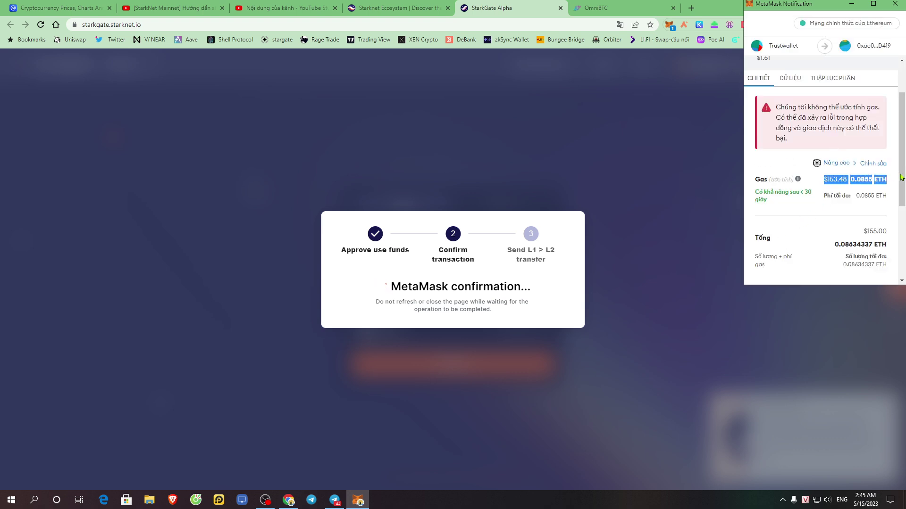
{"action": "scroll", "coordinate": [777, 255], "scroll_direction": "down", "scroll_amount": 3}
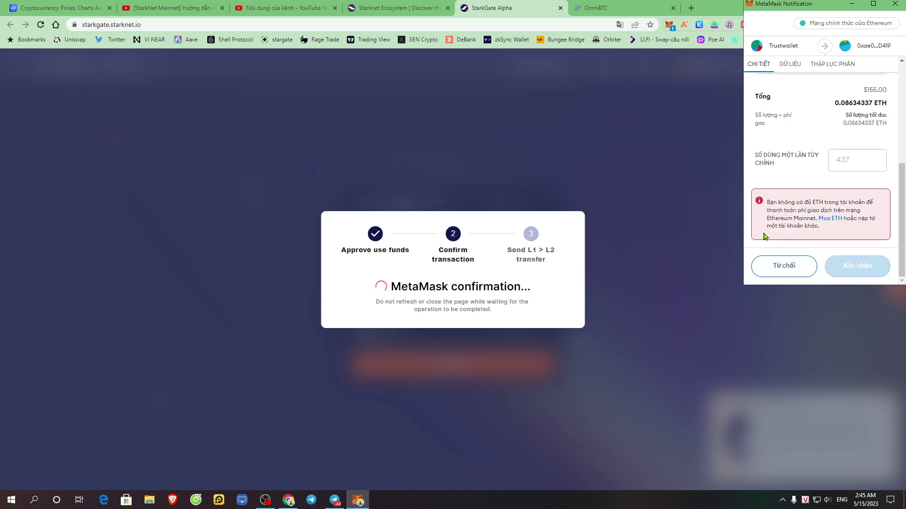
{"action": "left_click", "coordinate": [782, 270]}
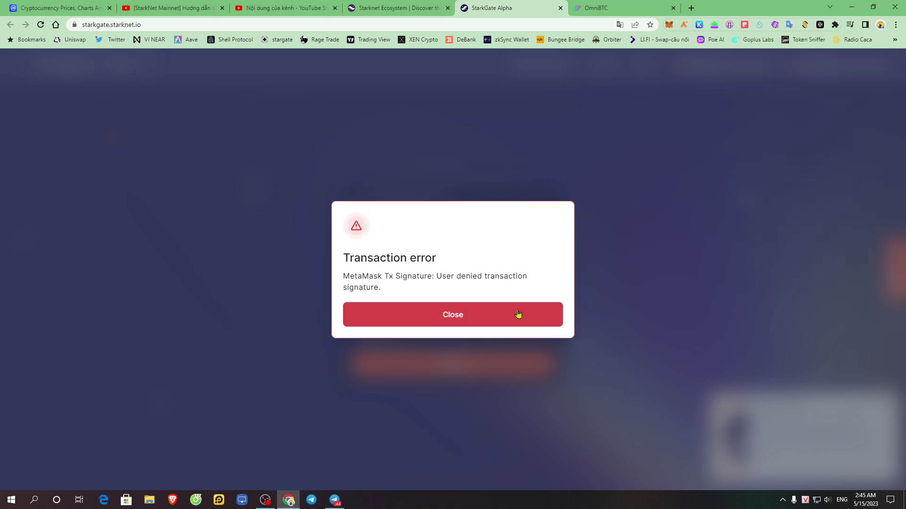
- Dismiss the transaction error and update all Chrome extensions from the extensions management page
{"action": "left_click", "coordinate": [527, 307]}
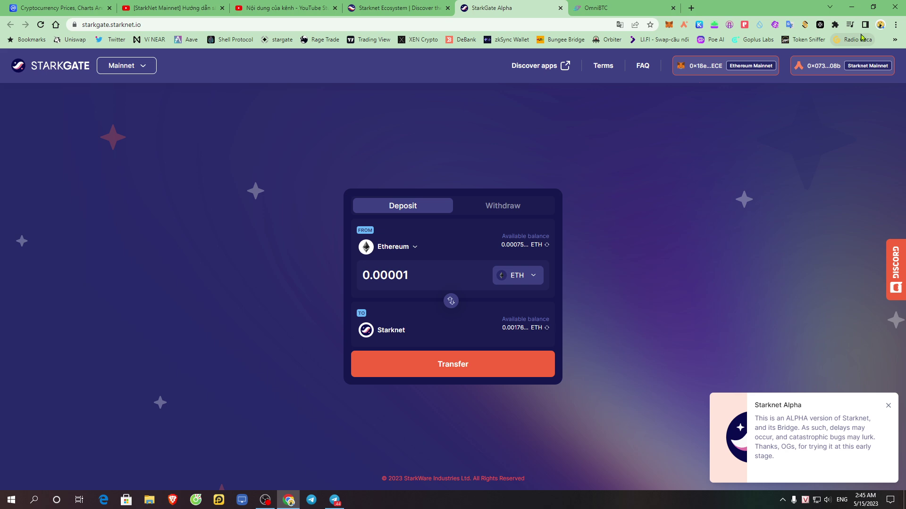
{"action": "left_click", "coordinate": [835, 24]}
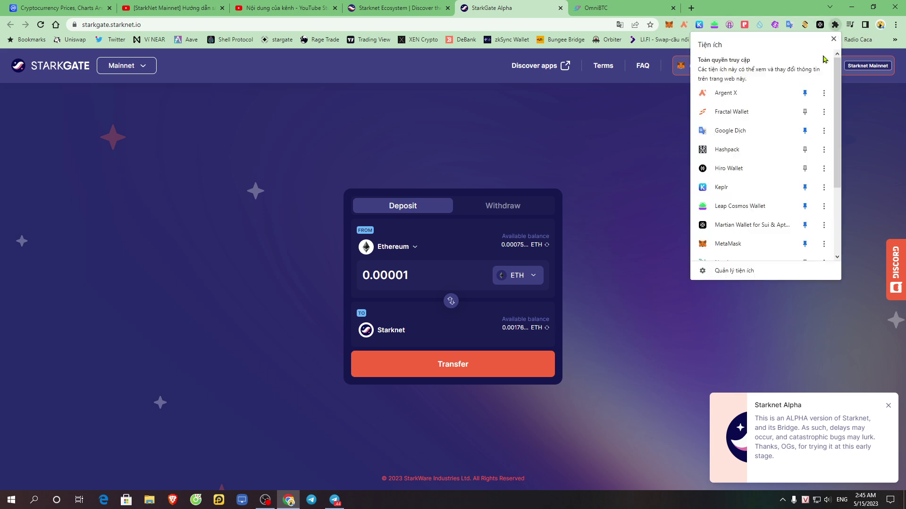
{"action": "scroll", "coordinate": [755, 188], "scroll_direction": "down", "scroll_amount": 1}
{"action": "left_click", "coordinate": [734, 278]}
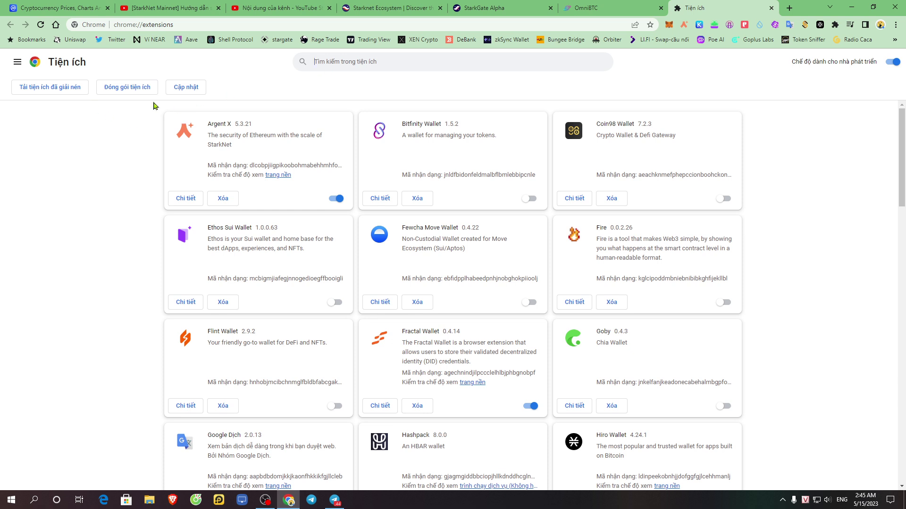
{"action": "left_click", "coordinate": [186, 92]}
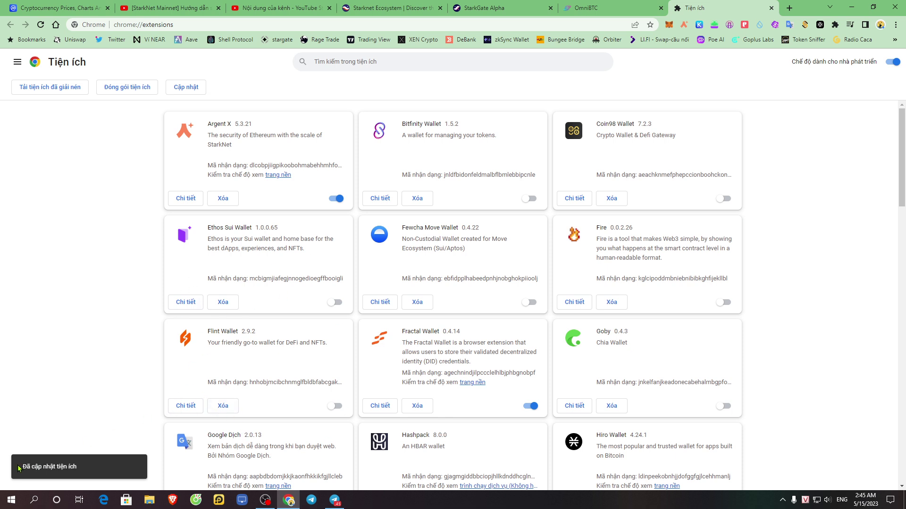
{"action": "left_click", "coordinate": [192, 90]}
{"action": "left_click", "coordinate": [514, 6]}
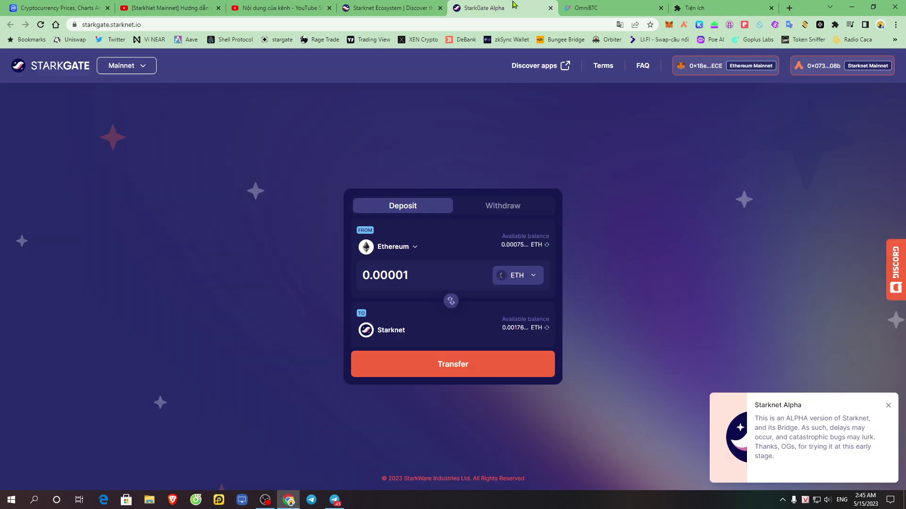
{"action": "left_click", "coordinate": [448, 368]}
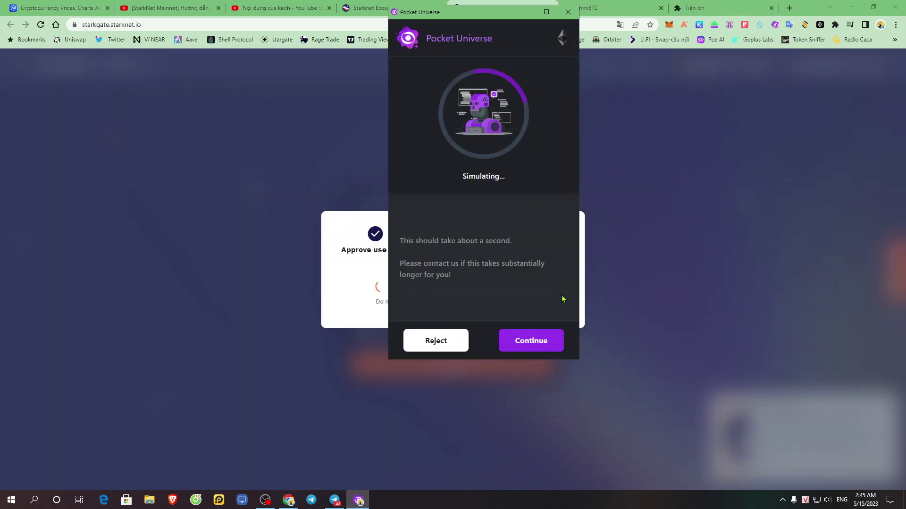
{"action": "left_click", "coordinate": [532, 335]}
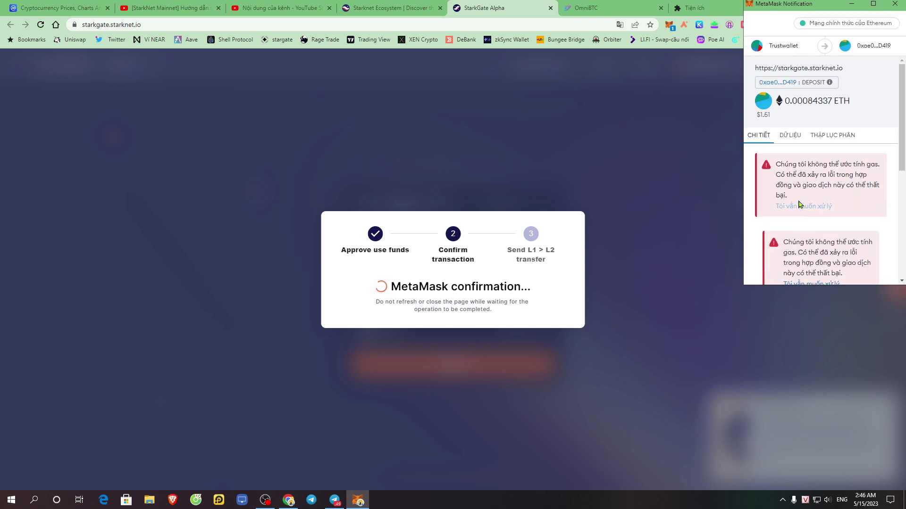
{"action": "left_click", "coordinate": [834, 135]}
{"action": "left_click", "coordinate": [790, 135]}
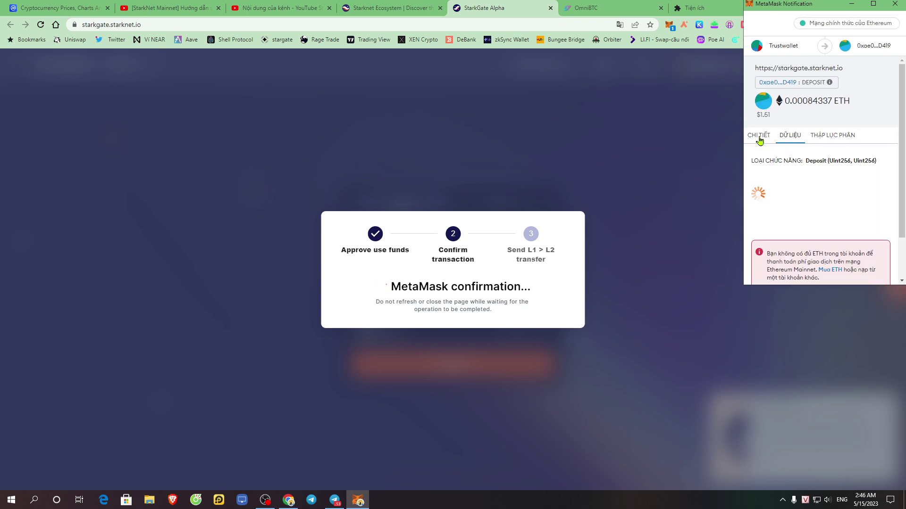
{"action": "left_click", "coordinate": [755, 137]}
{"action": "scroll", "coordinate": [822, 250], "scroll_direction": "down", "scroll_amount": 5}
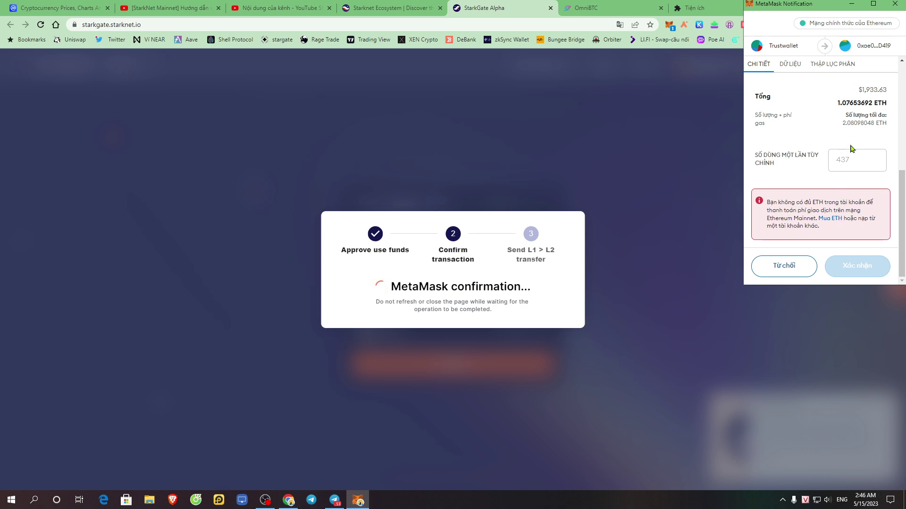
{"action": "scroll", "coordinate": [843, 154], "scroll_direction": "up", "scroll_amount": 3}
{"action": "left_click_drag", "start_coordinate": [839, 238], "coordinate": [880, 242]}
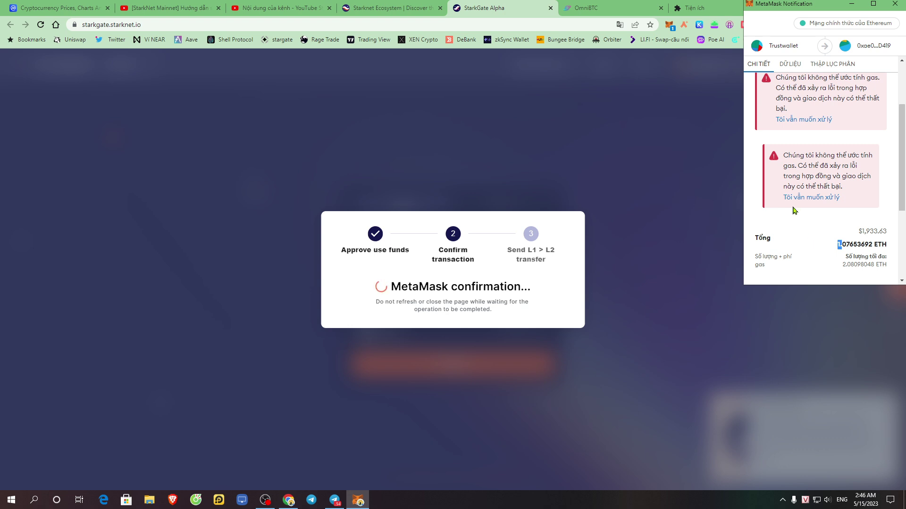
{"action": "scroll", "coordinate": [816, 240], "scroll_direction": "down", "scroll_amount": 3}
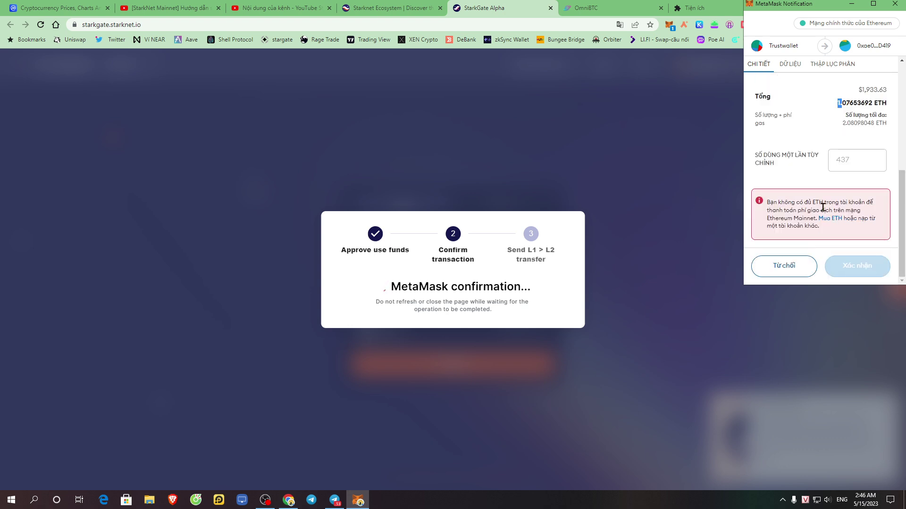
{"action": "scroll", "coordinate": [812, 201], "scroll_direction": "up", "scroll_amount": 3}
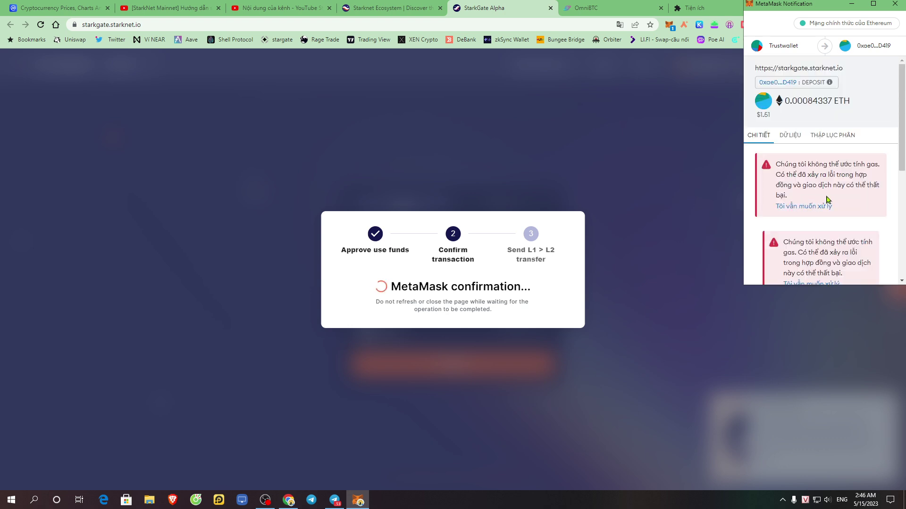
{"action": "left_click", "coordinate": [790, 135]}
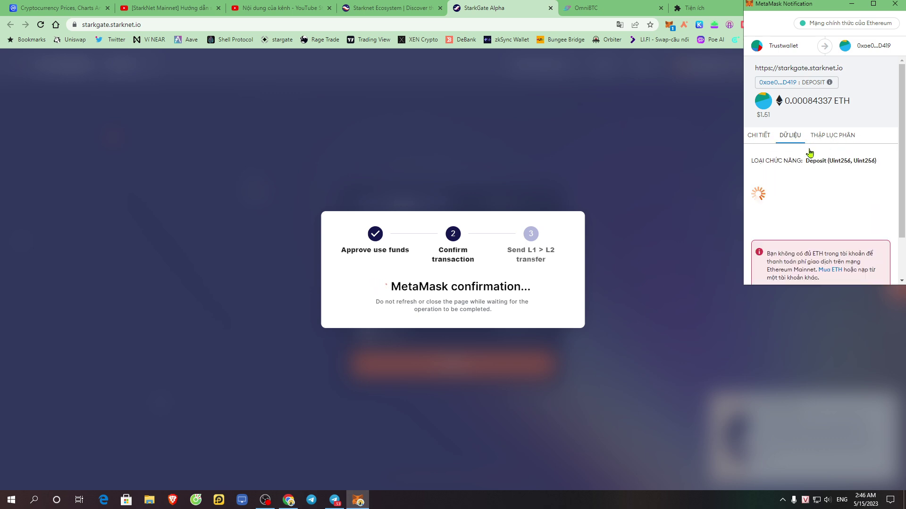
{"action": "left_click", "coordinate": [831, 137]}
{"action": "left_click", "coordinate": [766, 140]}
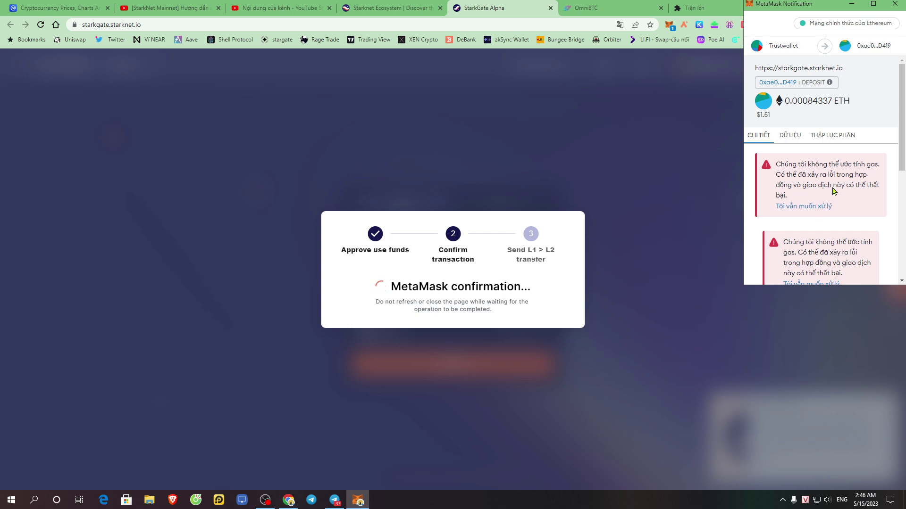
{"action": "scroll", "coordinate": [820, 189], "scroll_direction": "down", "scroll_amount": 5}
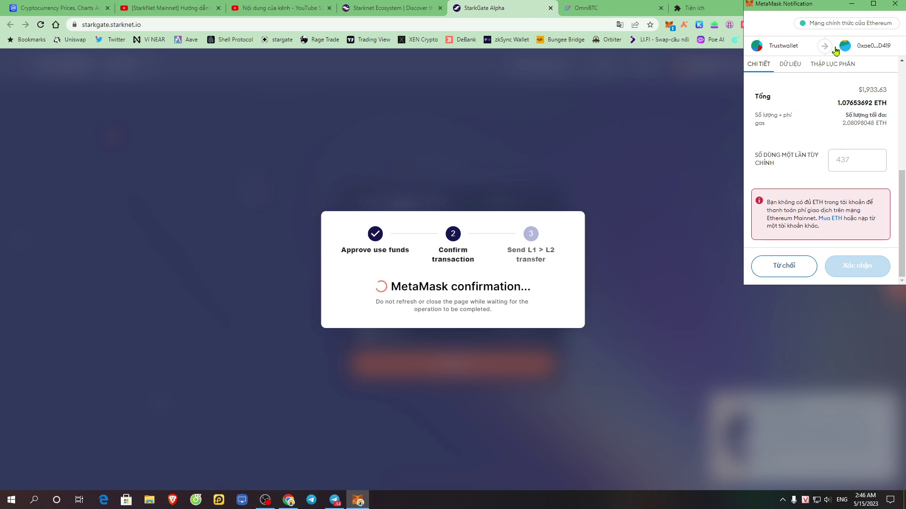
{"action": "left_click", "coordinate": [783, 268]}
{"action": "left_click", "coordinate": [489, 320]}
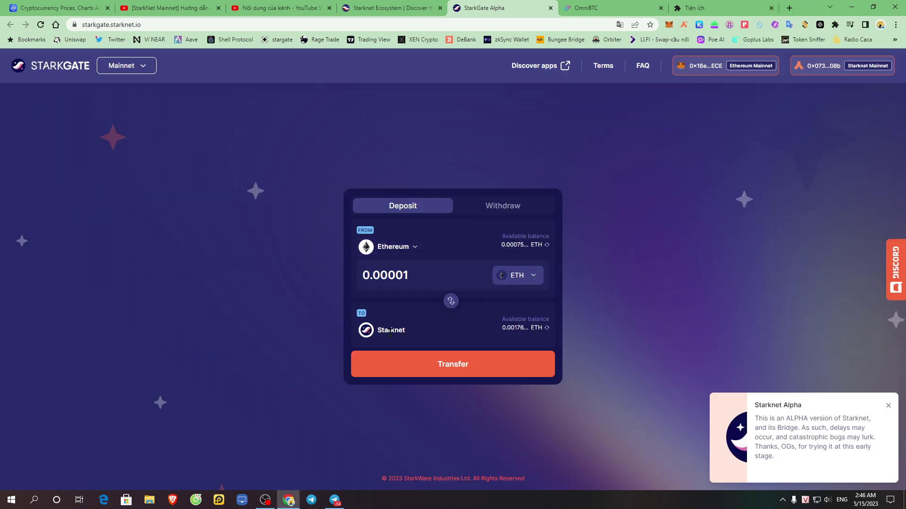
- Check the Starknet destination, the $3.16 Argent X balance and the 0.0018 ETH holding
{"action": "left_click_drag", "start_coordinate": [377, 337], "coordinate": [436, 336]}
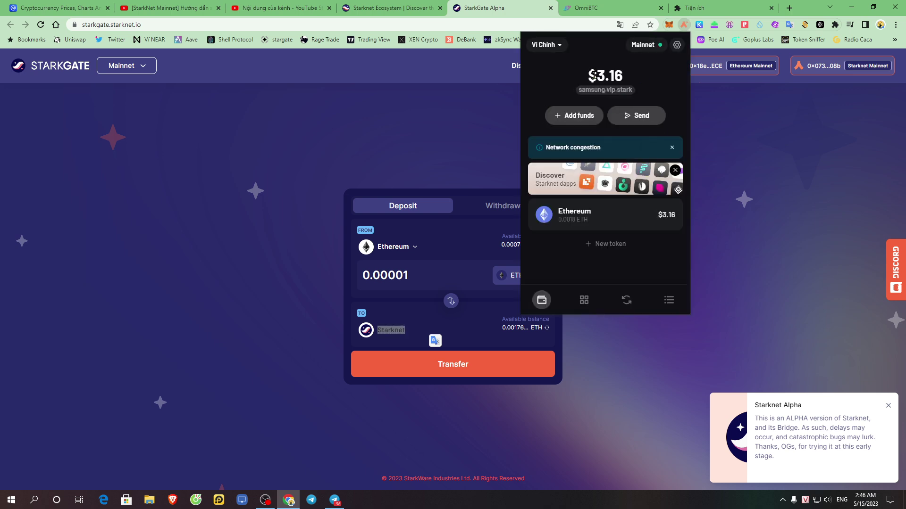
{"action": "left_click_drag", "start_coordinate": [582, 78], "coordinate": [652, 81]}
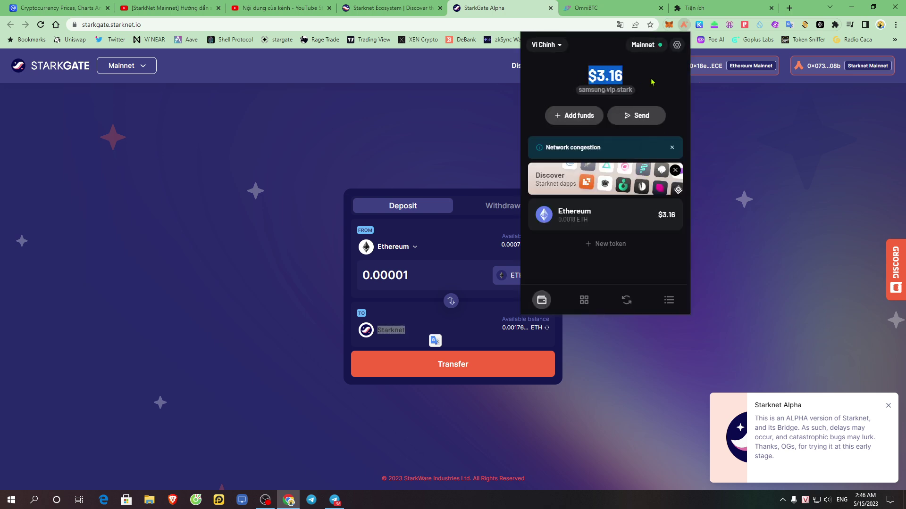
{"action": "left_click", "coordinate": [561, 216]}
{"action": "left_click_drag", "start_coordinate": [581, 107], "coordinate": [631, 107]}
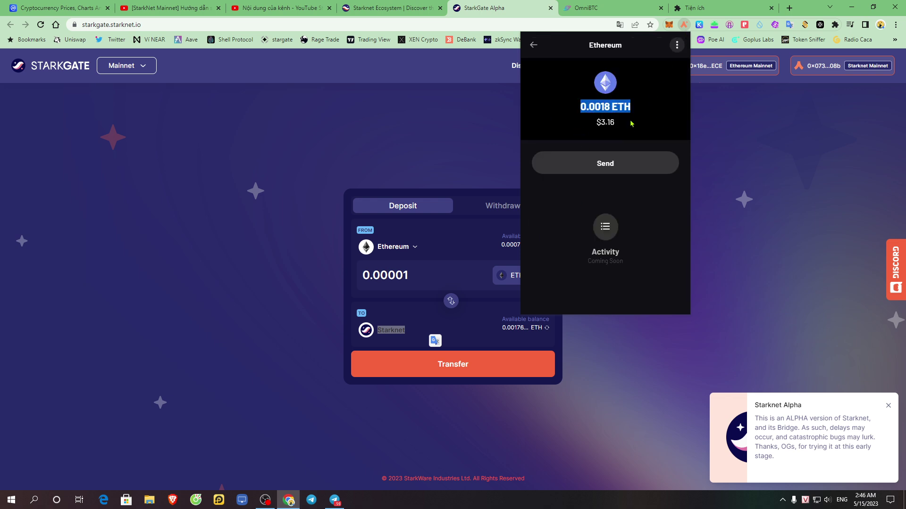
{"action": "left_click", "coordinate": [533, 45]}
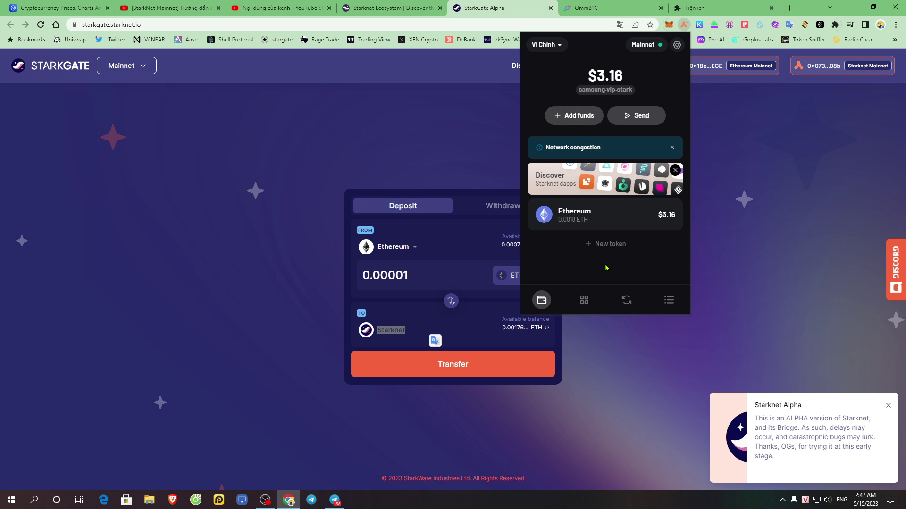
- Open the 0.005 ETH receive from Argent X Activity and view it on Starkscan
{"action": "left_click", "coordinate": [668, 298]}
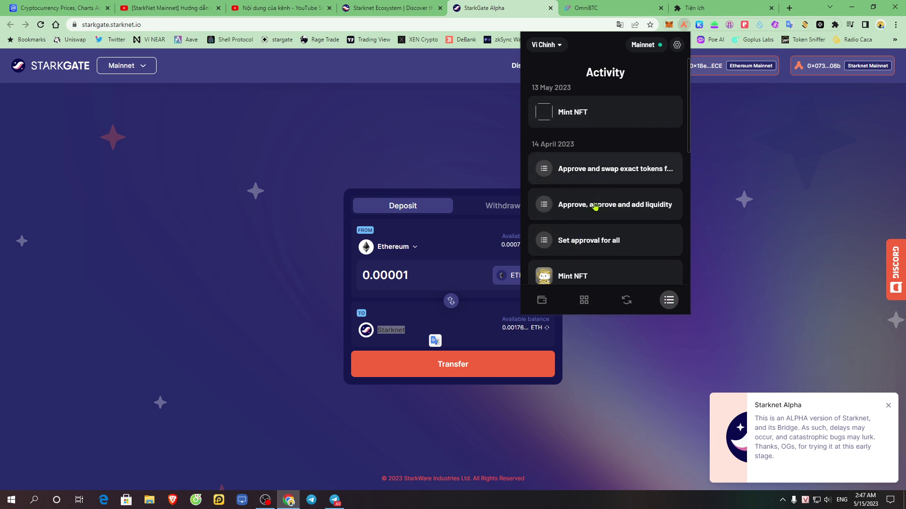
{"action": "scroll", "coordinate": [599, 201], "scroll_direction": "down", "scroll_amount": 5}
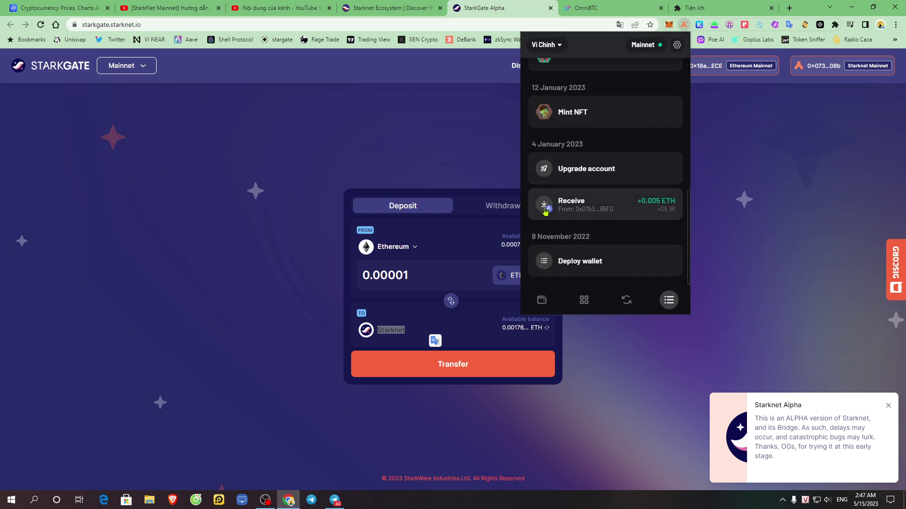
{"action": "left_click", "coordinate": [565, 205]}
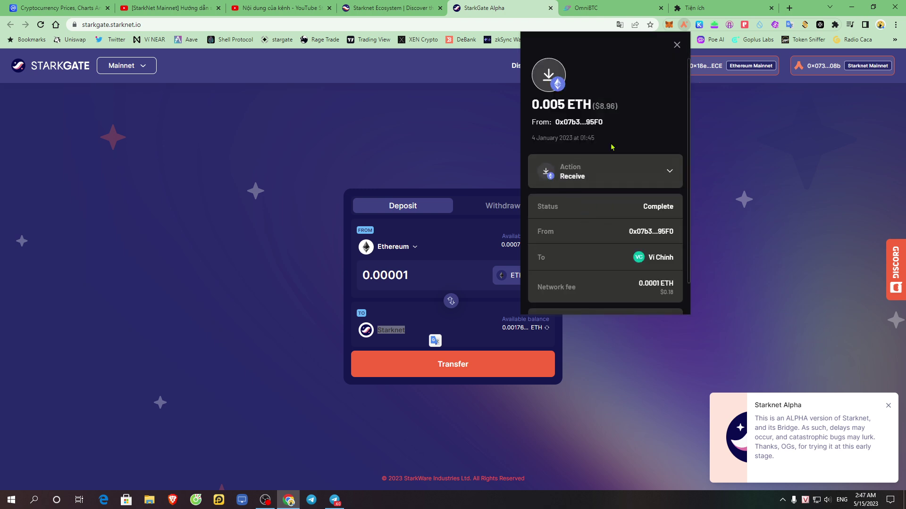
{"action": "scroll", "coordinate": [609, 216], "scroll_direction": "down", "scroll_amount": 1}
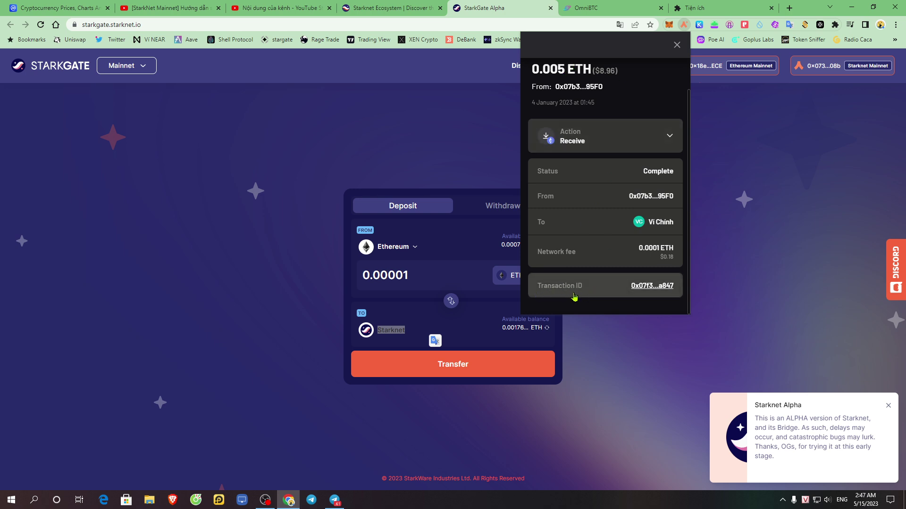
{"action": "left_click", "coordinate": [647, 287]}
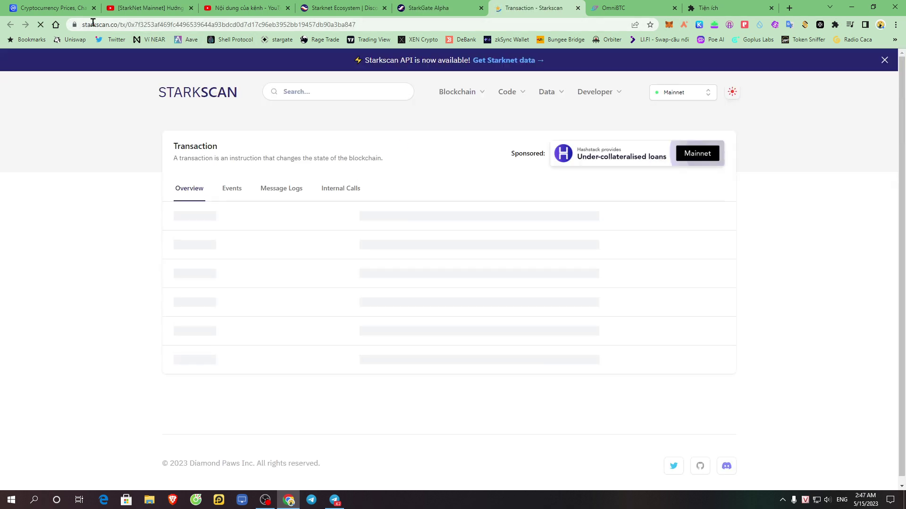
- Confirm the Starkscan transaction is Accepted on L1, then return to the StarkGate bridge tab
{"action": "left_click_drag", "start_coordinate": [114, 24], "coordinate": [208, 24]}
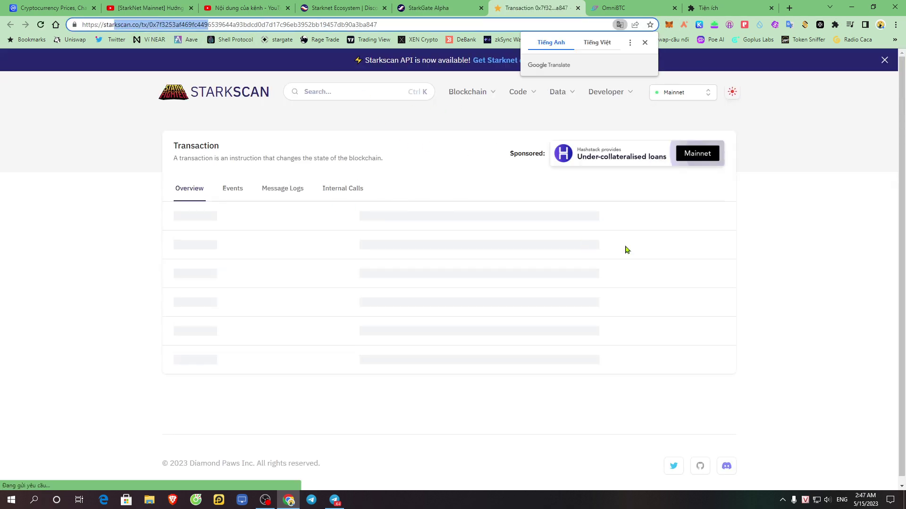
{"action": "left_click", "coordinate": [819, 227]}
{"action": "left_click_drag", "start_coordinate": [324, 265], "coordinate": [505, 255]}
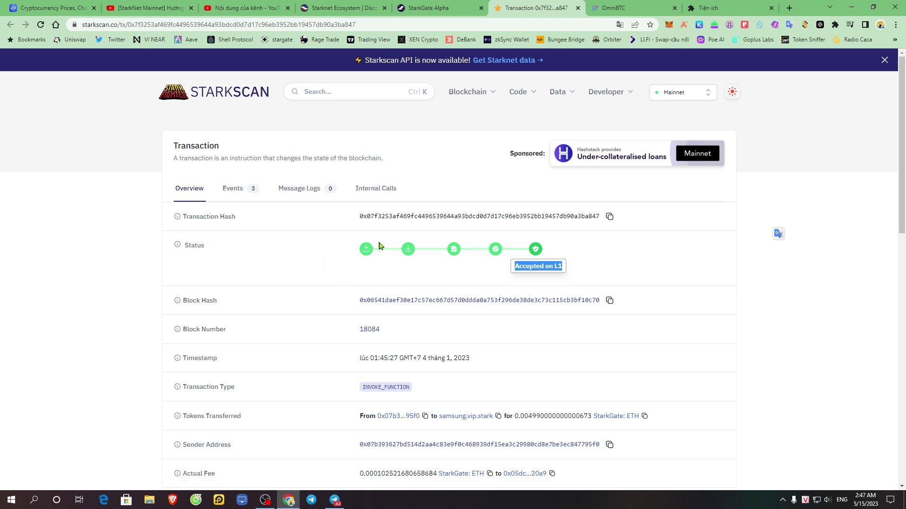
{"action": "left_click_drag", "start_coordinate": [363, 265], "coordinate": [628, 250]}
{"action": "left_click", "coordinate": [545, 250]}
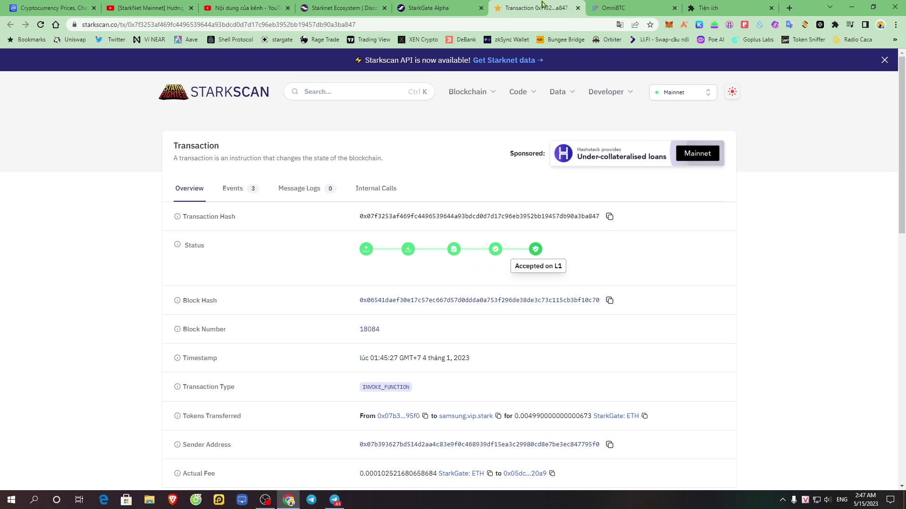
{"action": "left_click", "coordinate": [654, 5]}
{"action": "left_click", "coordinate": [425, 4]}
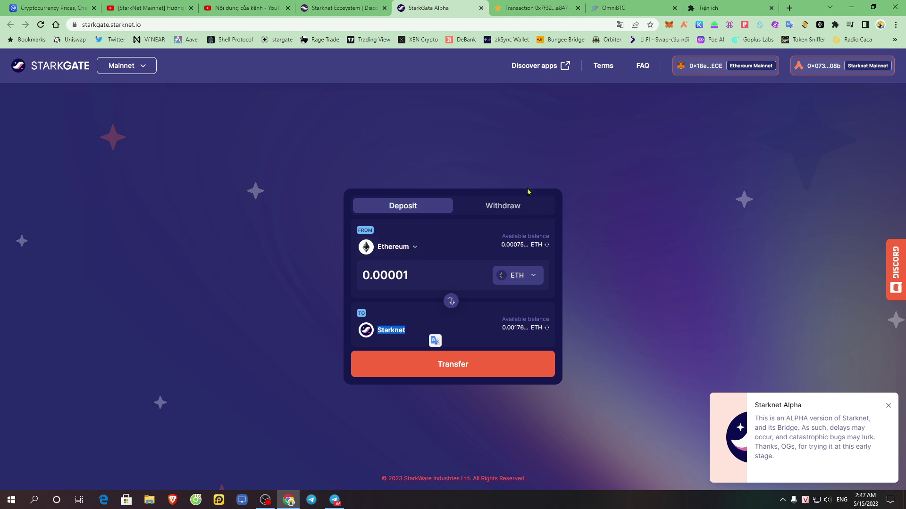
- Switch StarkGate to its Withdraw form, sending from Starknet to Ethereum
{"action": "left_click", "coordinate": [499, 202]}
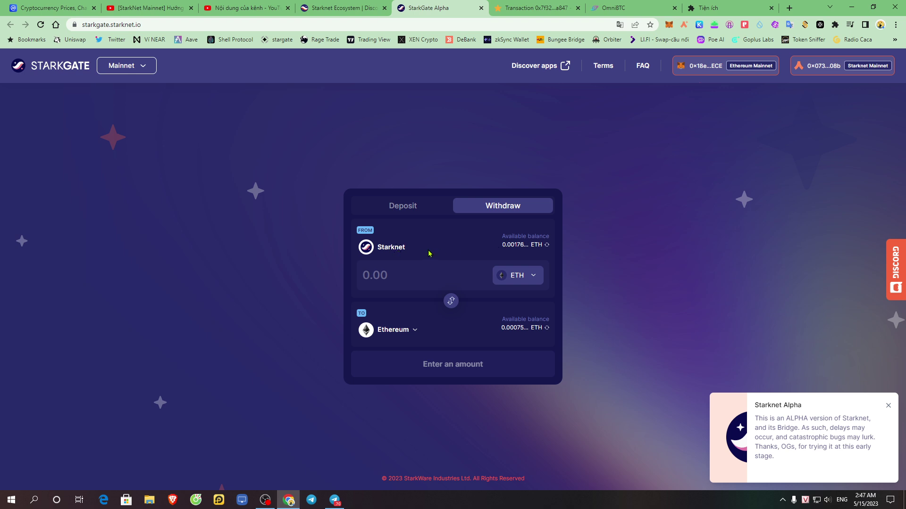
{"action": "left_click_drag", "start_coordinate": [378, 250], "coordinate": [412, 254]}
{"action": "left_click", "coordinate": [538, 8]}
- Close the Starkscan and extensions pages and go back to the Starknet Ecosystem page
{"action": "left_click", "coordinate": [577, 8]}
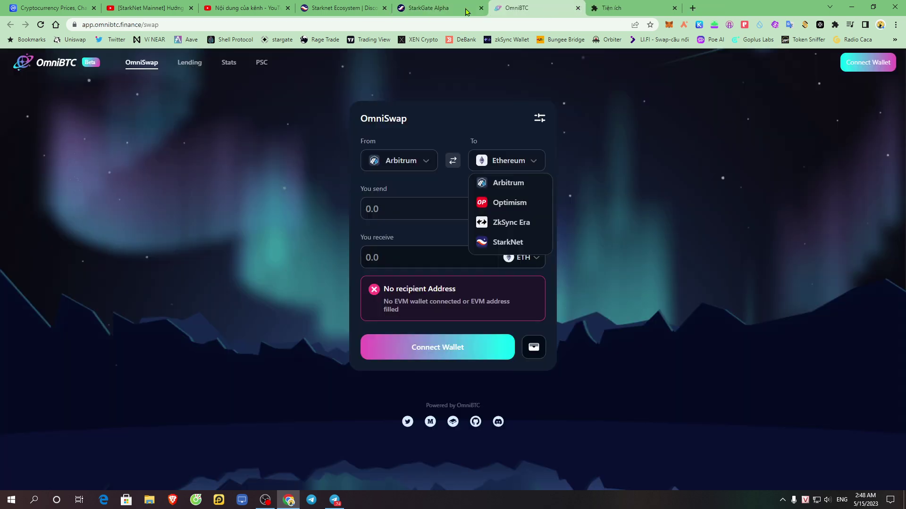
{"action": "left_click", "coordinate": [635, 5]}
{"action": "left_click", "coordinate": [675, 8]}
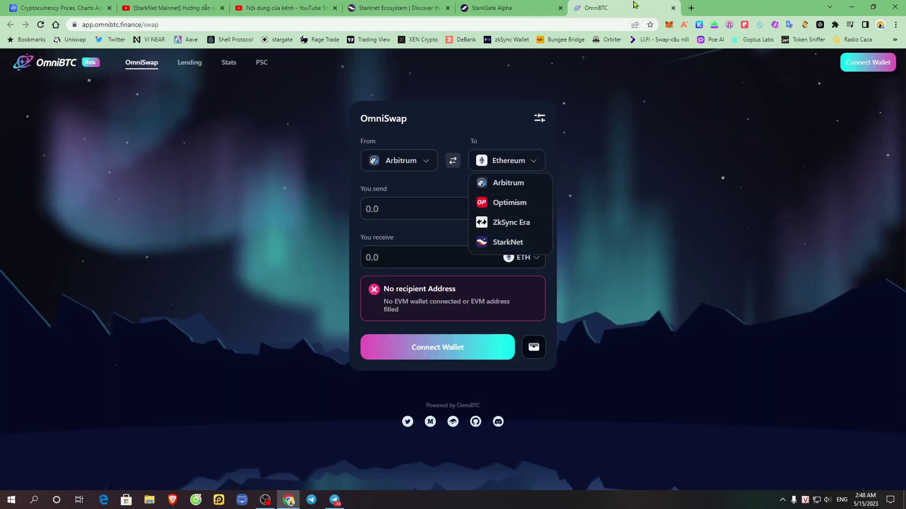
{"action": "left_click", "coordinate": [399, 6]}
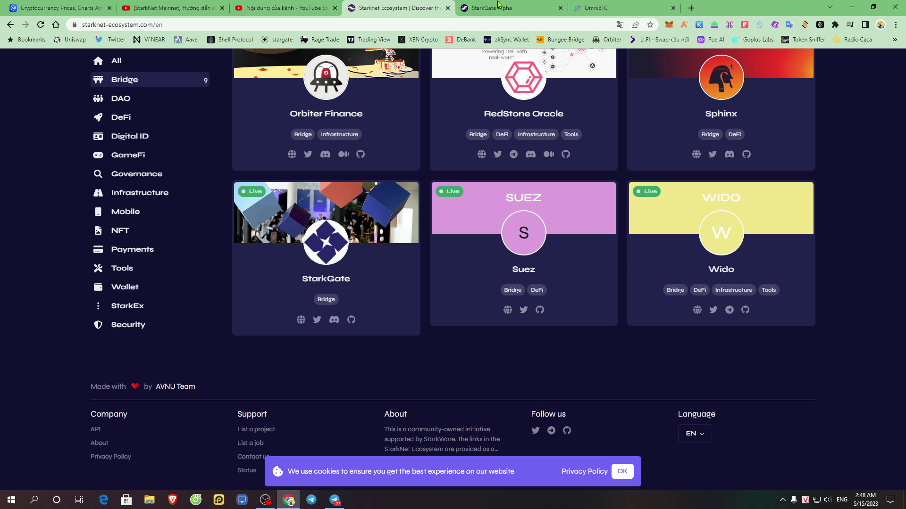
{"action": "left_click", "coordinate": [498, 6]}
{"action": "left_click", "coordinate": [283, 173]}
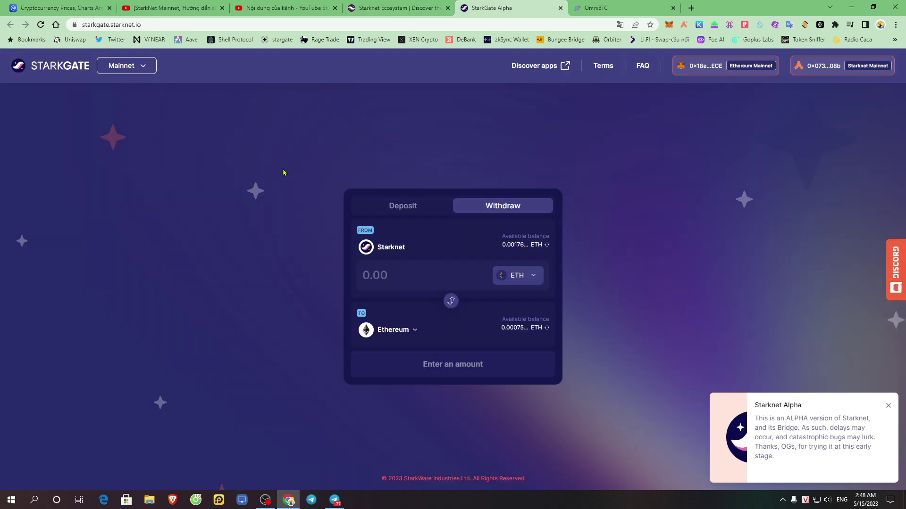
{"action": "left_click", "coordinate": [443, 4]}
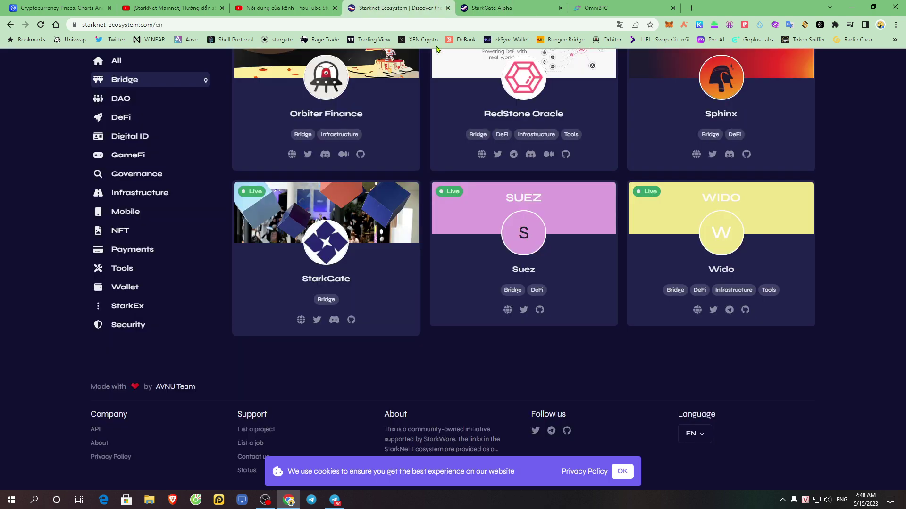
- Open Orbiter Finance's website from the Starknet Ecosystem listing in a new tab
{"action": "scroll", "coordinate": [887, 255], "scroll_direction": "up", "scroll_amount": 3}
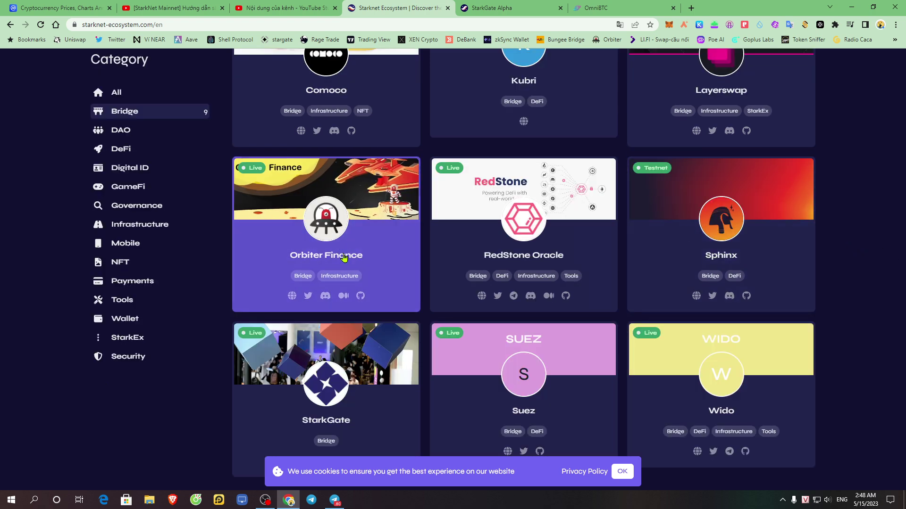
{"action": "right_click", "coordinate": [292, 297]}
{"action": "left_click", "coordinate": [336, 308]}
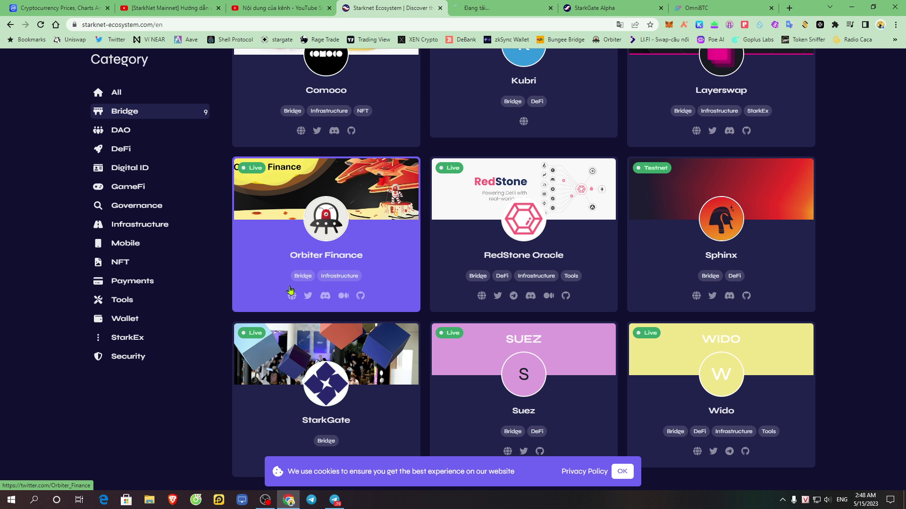
{"action": "key", "text": "ctrl+Tab"}
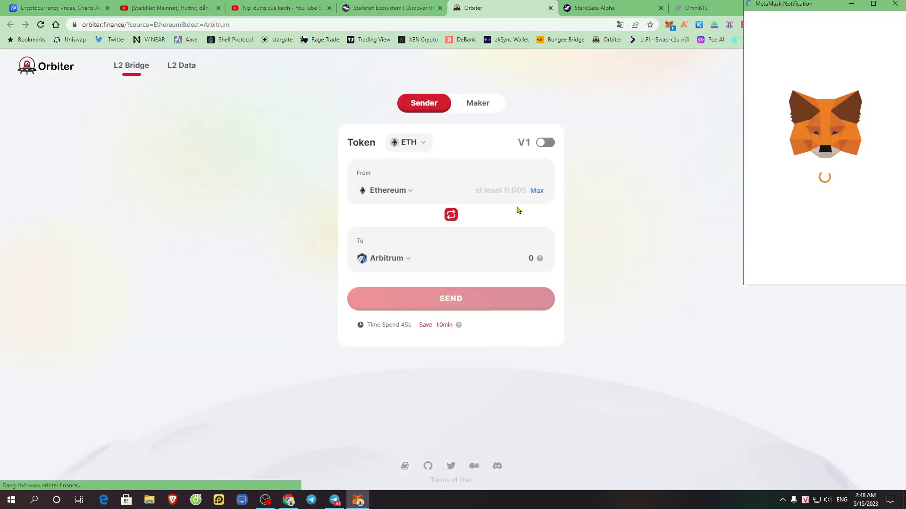
- Connect MetaMask to Orbiter Finance, keeping ETH as the token to bridge
{"action": "left_click", "coordinate": [865, 264]}
{"action": "left_click", "coordinate": [878, 264]}
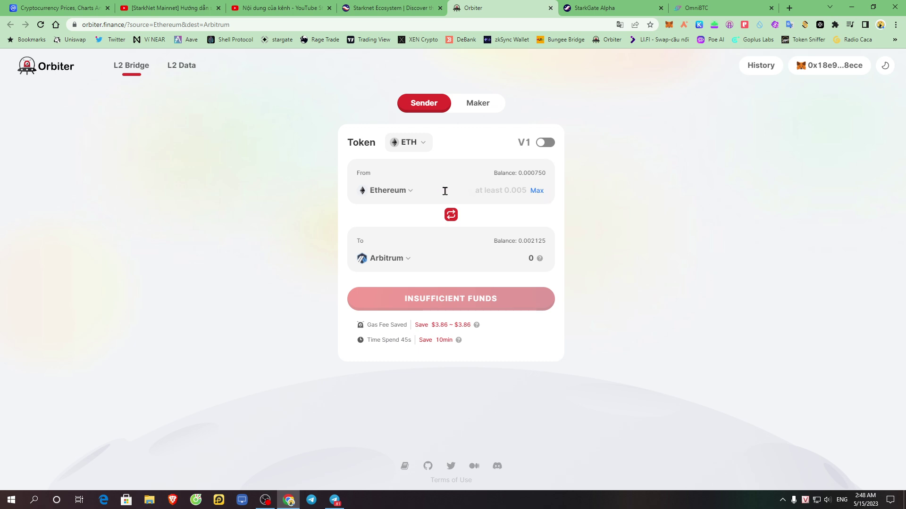
{"action": "left_click", "coordinate": [423, 142]}
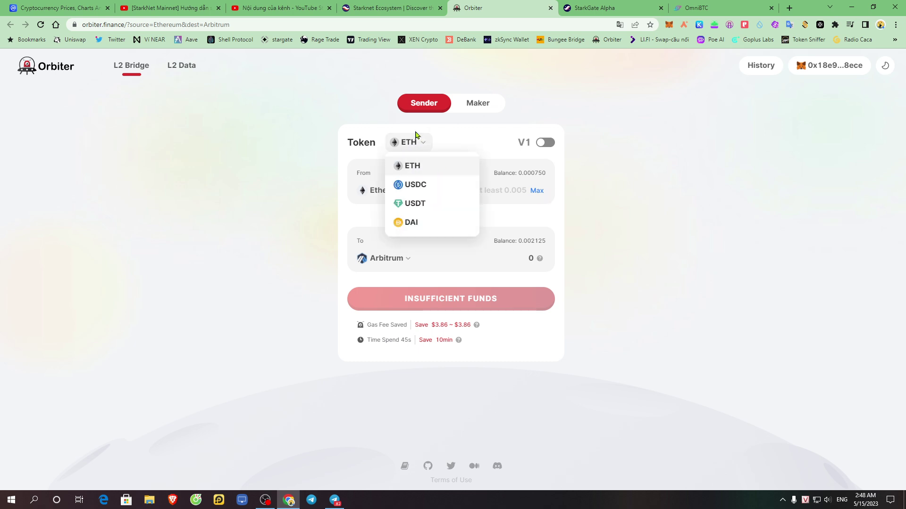
{"action": "left_click", "coordinate": [653, 135]}
- Reverse the route to start from Arbitrum and set the destination chain to Starknet
{"action": "left_click", "coordinate": [451, 216]}
{"action": "left_click", "coordinate": [404, 196]}
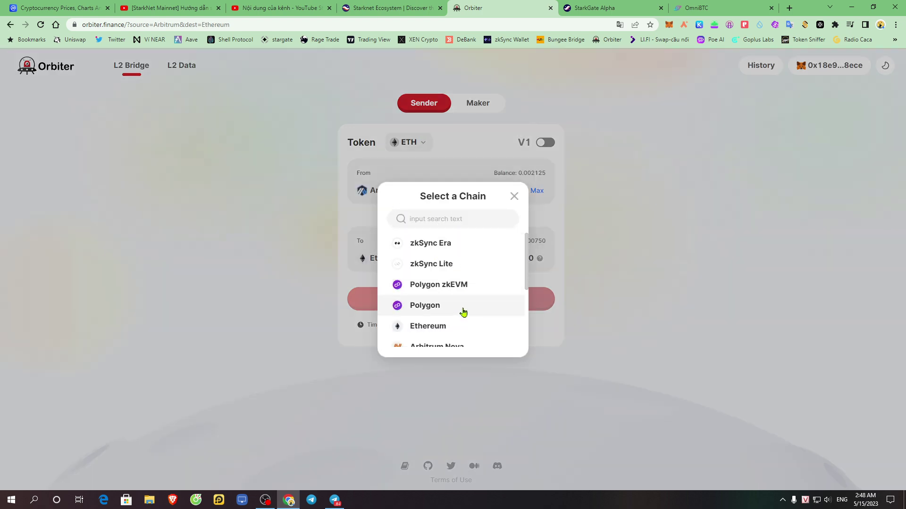
{"action": "scroll", "coordinate": [463, 312], "scroll_direction": "down", "scroll_amount": 3}
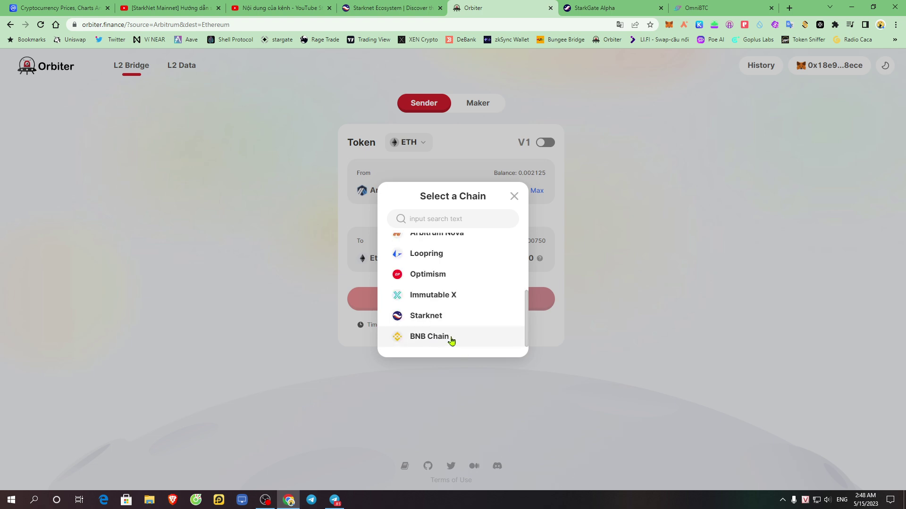
{"action": "left_click", "coordinate": [448, 318]}
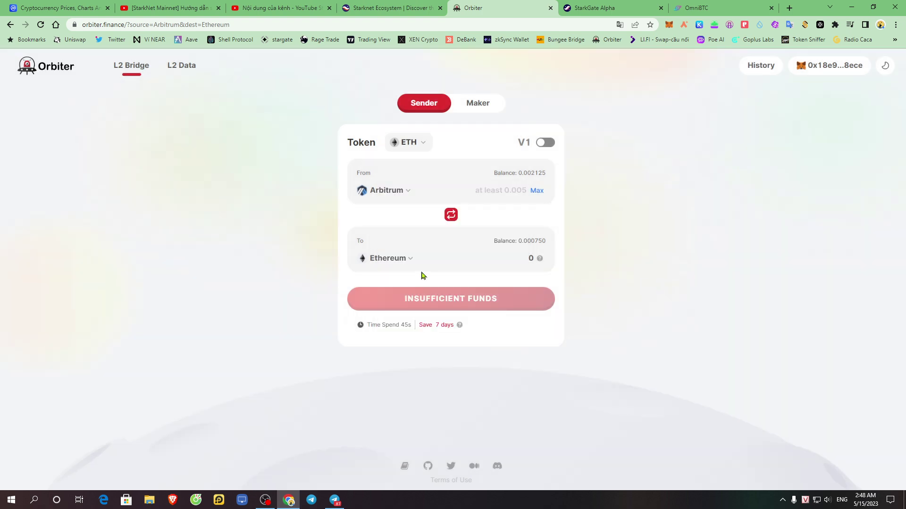
{"action": "left_click", "coordinate": [393, 262]}
{"action": "left_click", "coordinate": [583, 214]}
{"action": "left_click", "coordinate": [397, 191]}
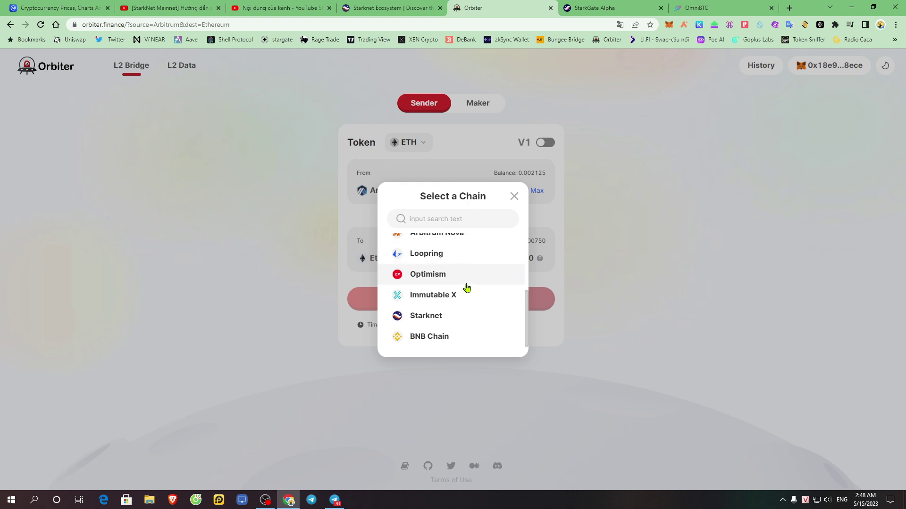
{"action": "scroll", "coordinate": [458, 293], "scroll_direction": "up", "scroll_amount": 2}
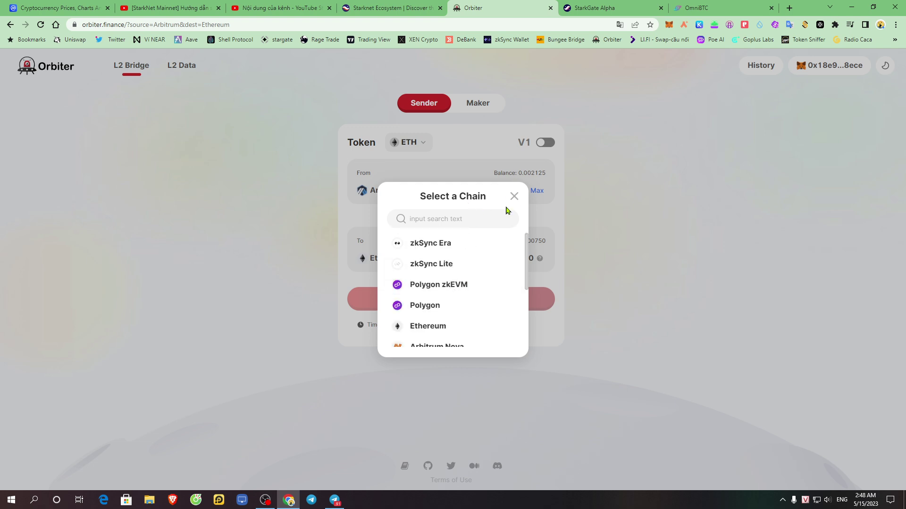
{"action": "left_click", "coordinate": [514, 196]}
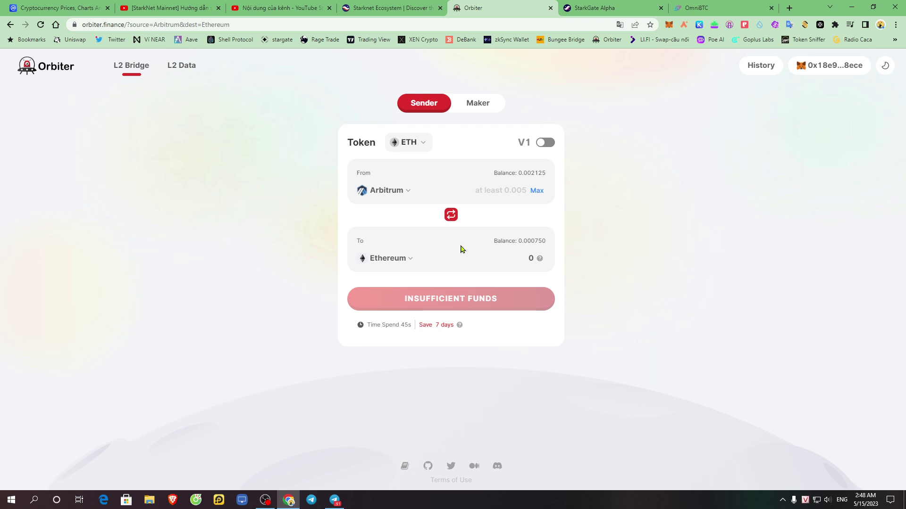
{"action": "left_click", "coordinate": [396, 263]}
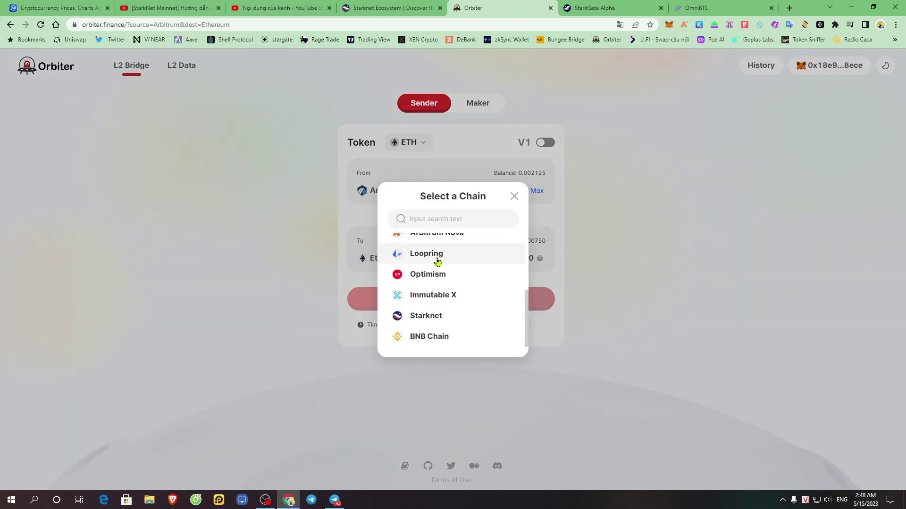
{"action": "left_click", "coordinate": [428, 317]}
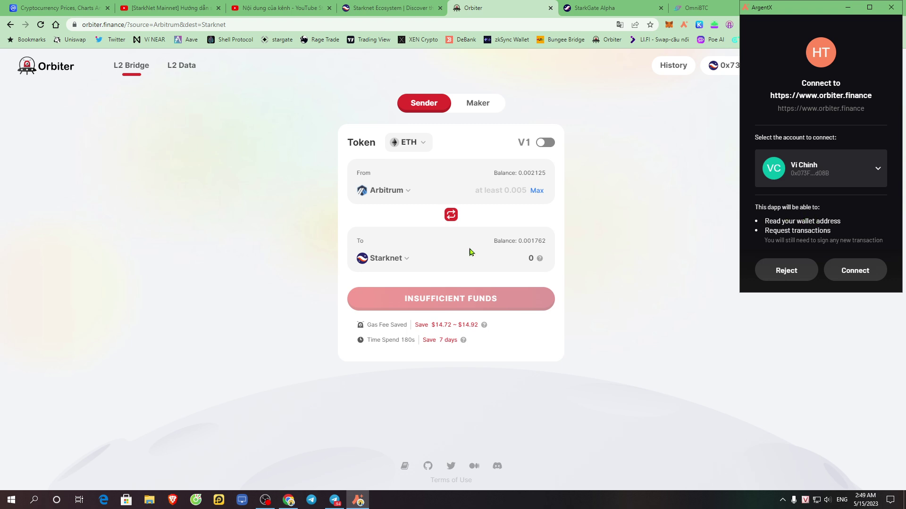
- Connect Argent X to Orbiter and enter 0.005 ETH, quoting 0.00499 on Starknet
{"action": "left_click", "coordinate": [855, 270]}
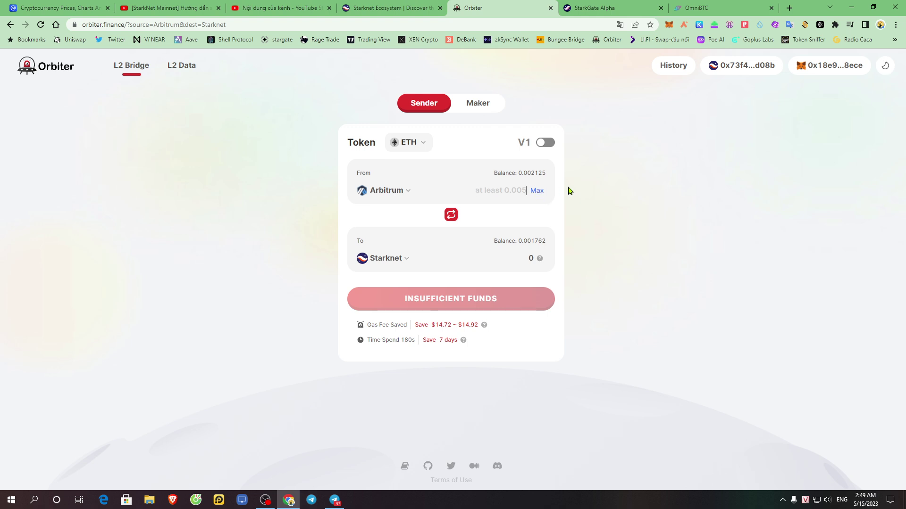
{"action": "type", "text": "0.005"}
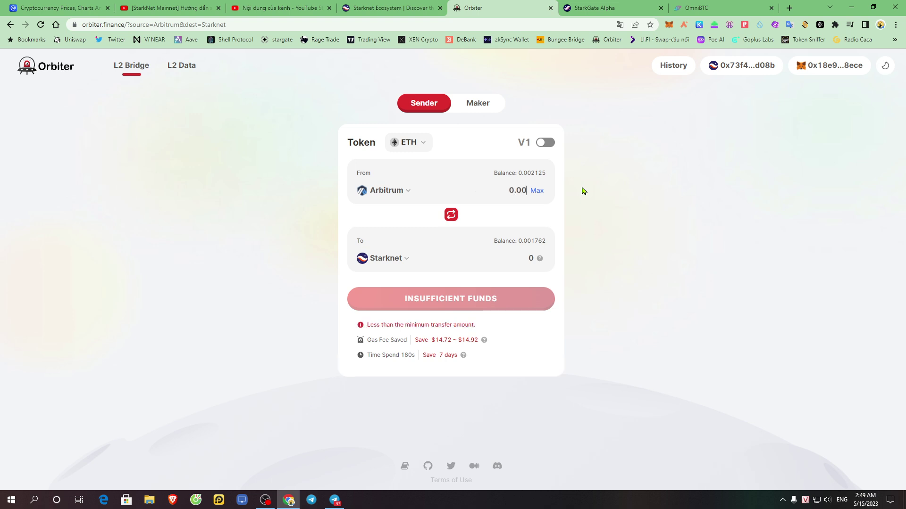
{"action": "mouse_move", "coordinate": [485, 325]}
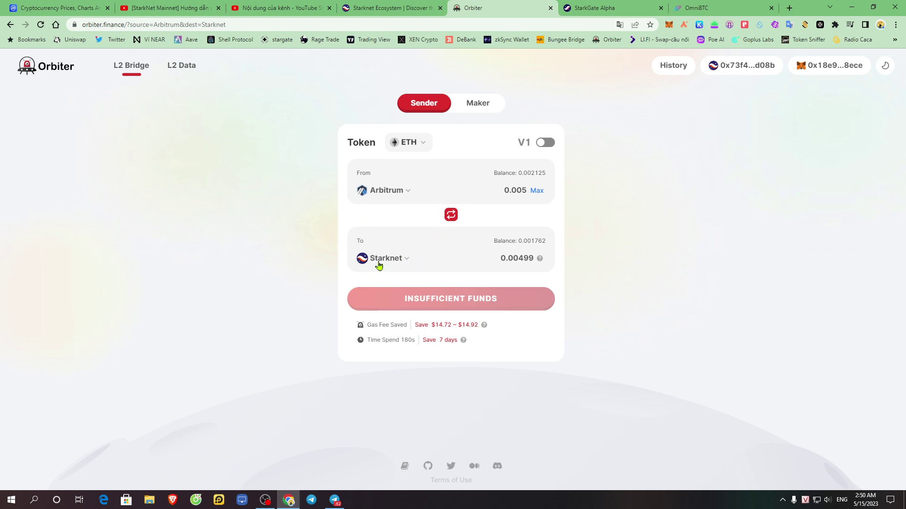
- Flip the Orbiter route to Starknet → Arbitrum, quoting 0.00498 ETH for 0.005
{"action": "left_click", "coordinate": [452, 216]}
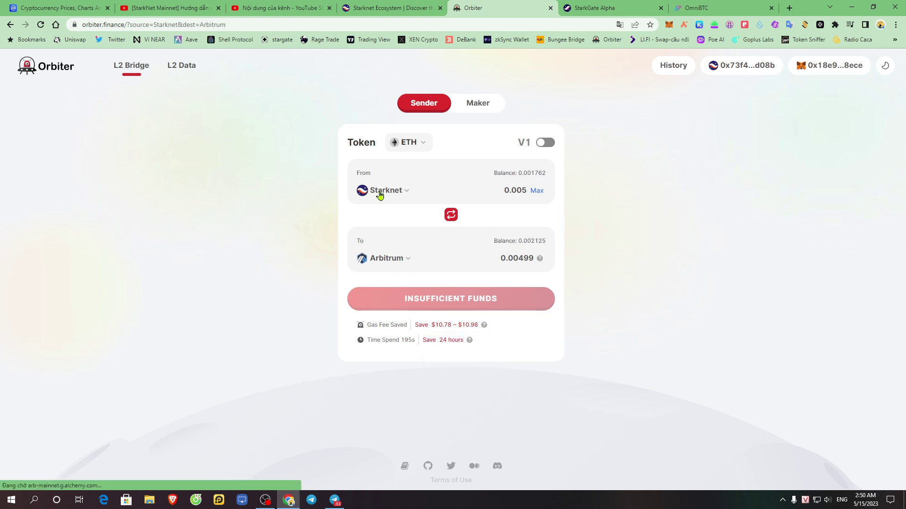
{"action": "left_click", "coordinate": [392, 259]}
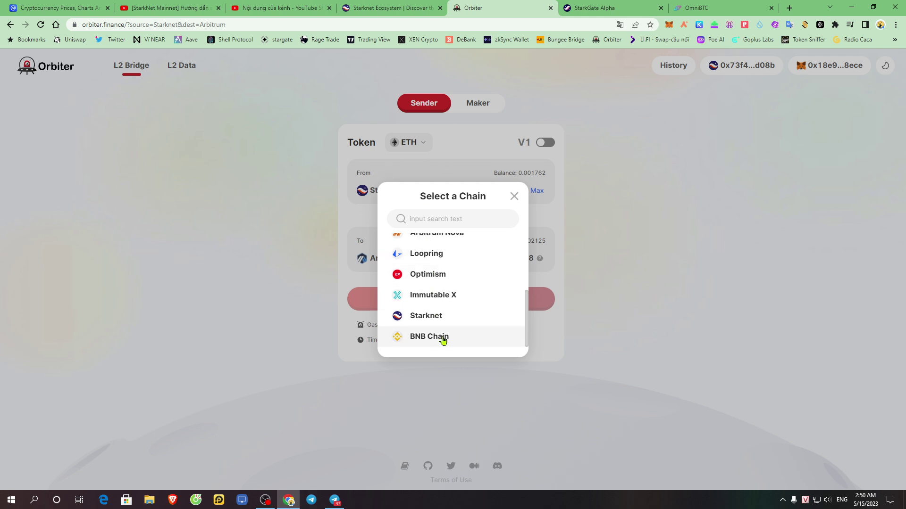
{"action": "scroll", "coordinate": [442, 309], "scroll_direction": "up", "scroll_amount": 5}
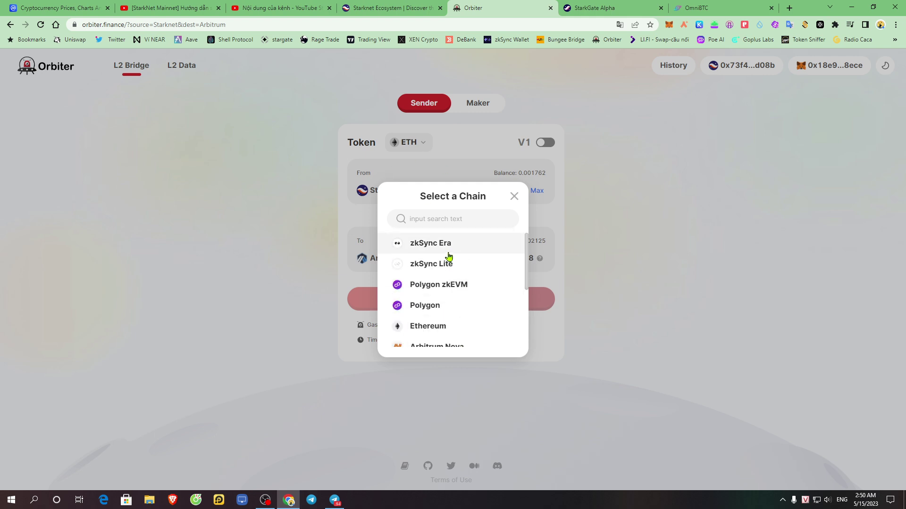
{"action": "left_click", "coordinate": [590, 221]}
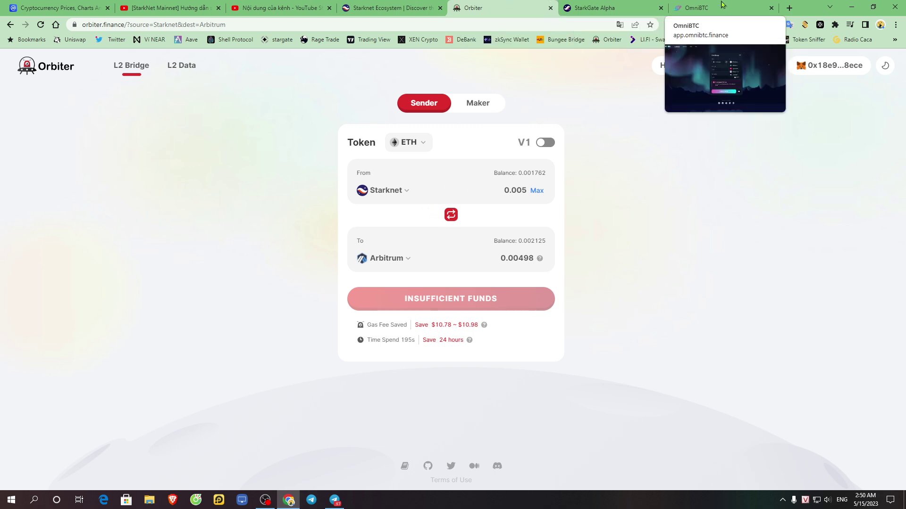
- Move the StarkGate tab ahead of Orbiter and return to the OmniBTC swap page
{"action": "left_click_drag", "start_coordinate": [696, 8], "coordinate": [590, 9]}
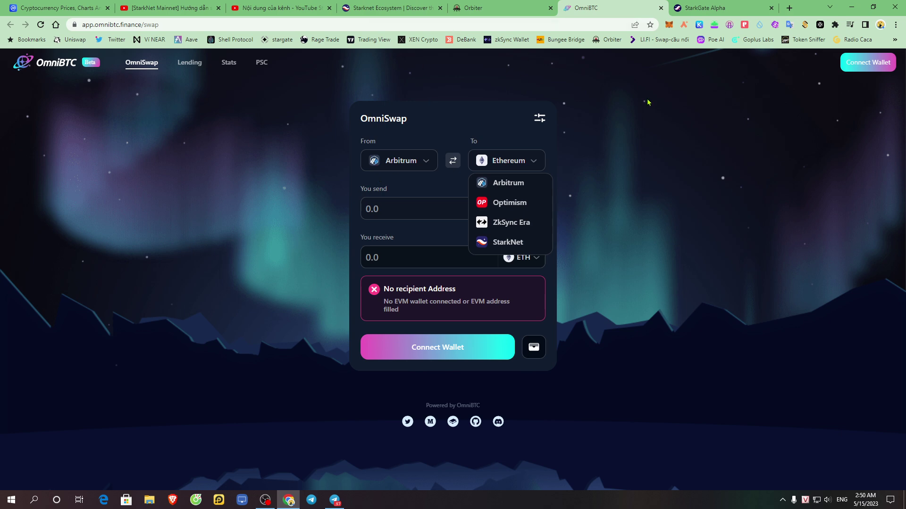
{"action": "left_click", "coordinate": [699, 96]}
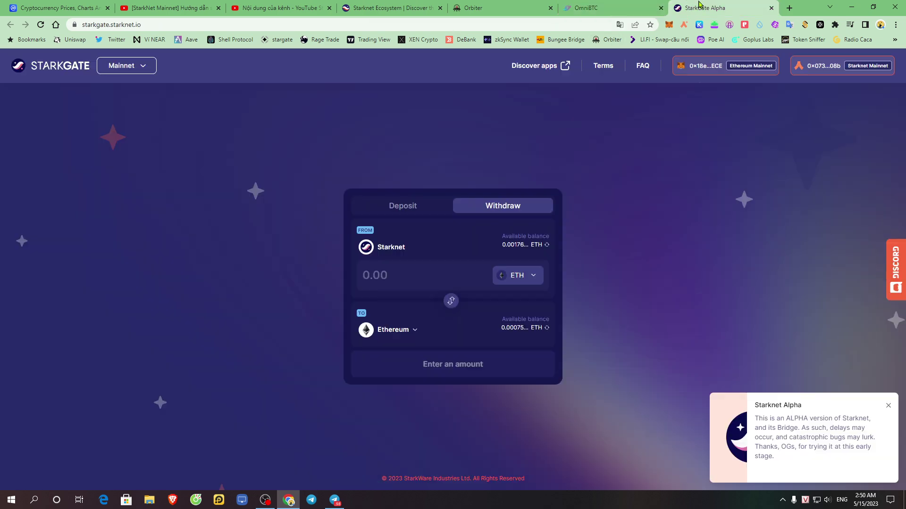
{"action": "left_click", "coordinate": [702, 7]}
{"action": "left_click_drag", "start_coordinate": [710, 4], "coordinate": [481, 5]}
{"action": "left_click", "coordinate": [729, 5]}
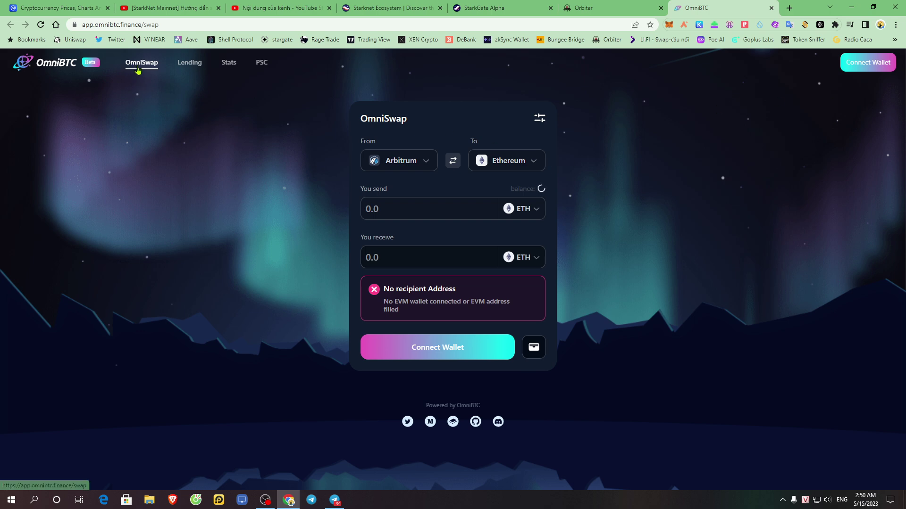
{"action": "left_click", "coordinate": [615, 6]}
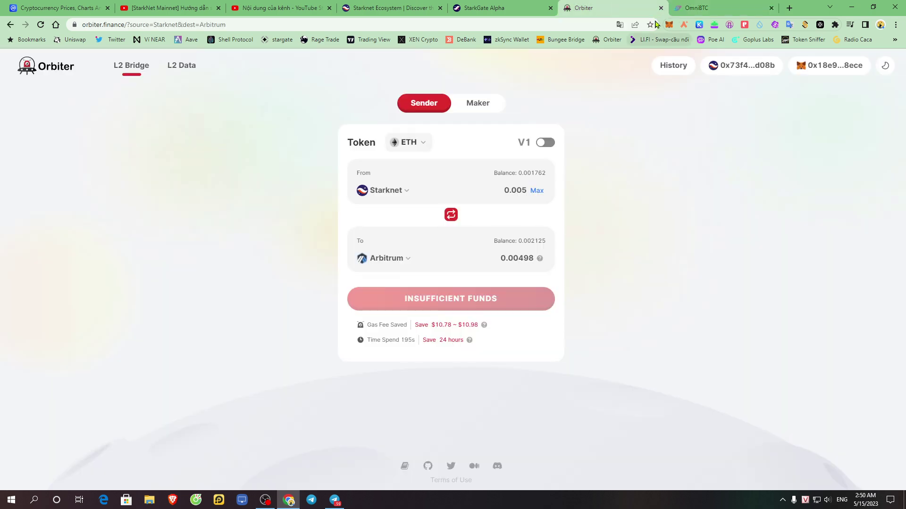
{"action": "left_click", "coordinate": [712, 6]}
- Review OmniBTC's sending-chain list, leaving the route at Arbitrum to Ethereum
{"action": "left_click", "coordinate": [424, 163]}
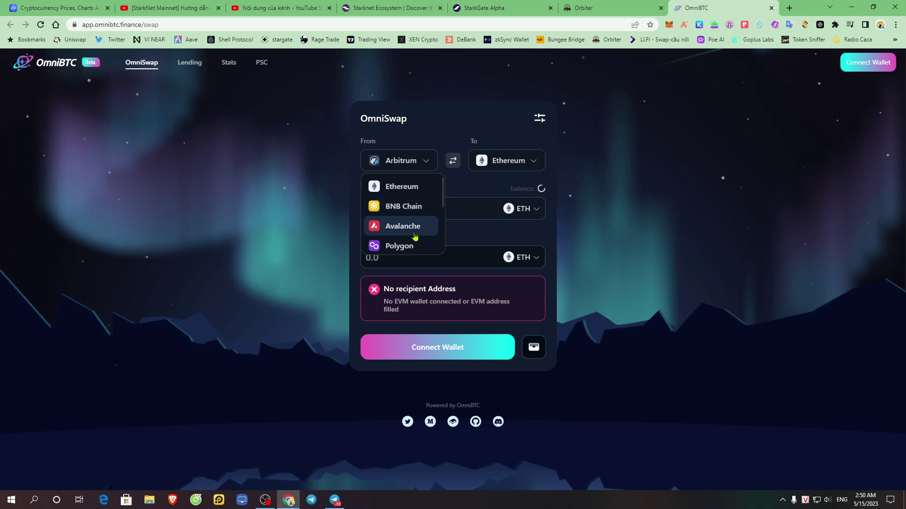
{"action": "scroll", "coordinate": [415, 231], "scroll_direction": "down", "scroll_amount": 2}
{"action": "scroll", "coordinate": [413, 234], "scroll_direction": "up", "scroll_amount": 2}
{"action": "scroll", "coordinate": [414, 235], "scroll_direction": "down", "scroll_amount": 3}
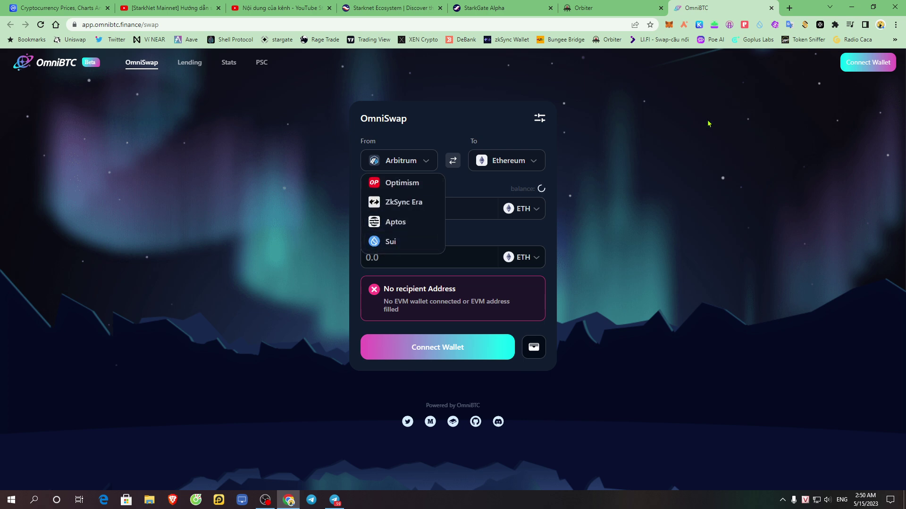
{"action": "left_click", "coordinate": [706, 124]}
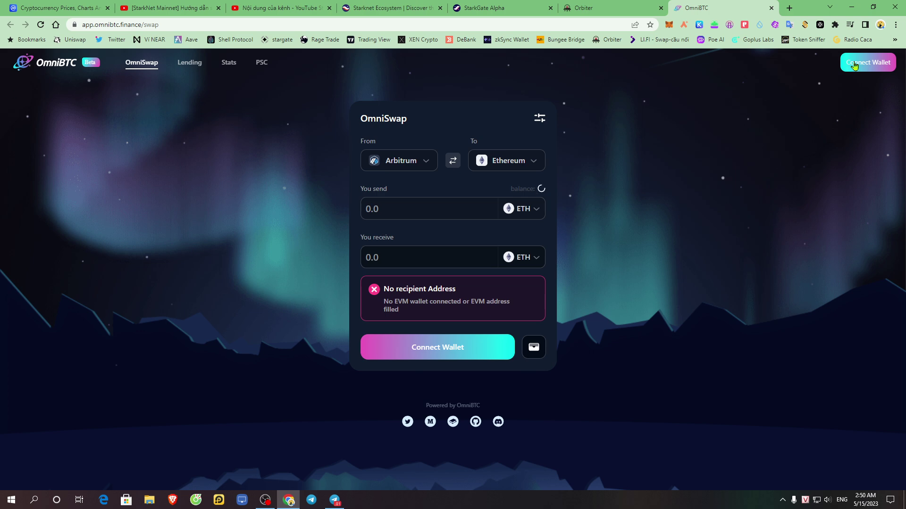
{"action": "left_click", "coordinate": [857, 68]}
- Connect both the MetaMask and ArgentX wallets to OmniBTC
{"action": "left_click", "coordinate": [379, 170]}
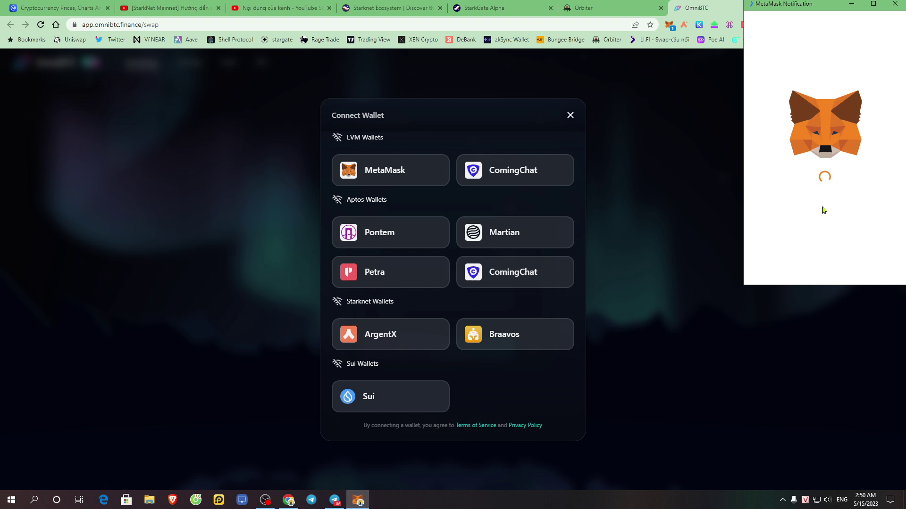
{"action": "left_click", "coordinate": [871, 266]}
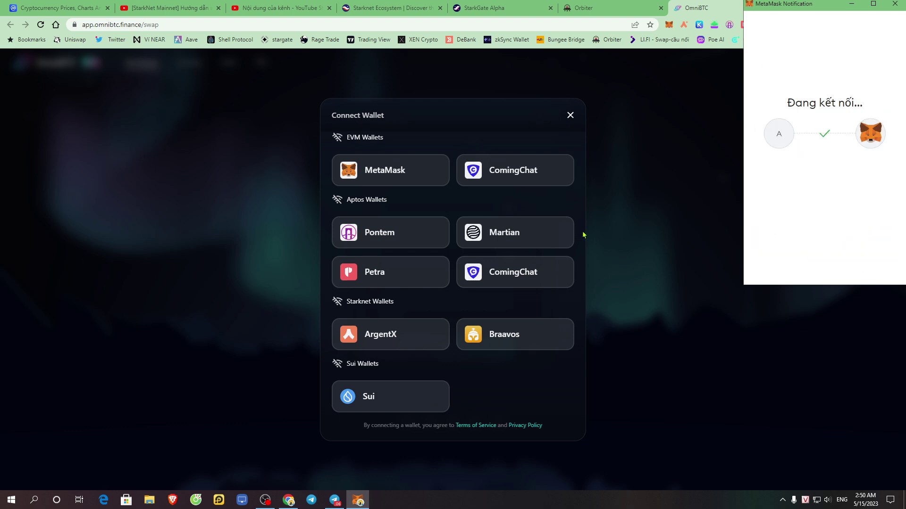
{"action": "left_click_drag", "start_coordinate": [348, 312], "coordinate": [396, 311]}
{"action": "left_click", "coordinate": [446, 313]}
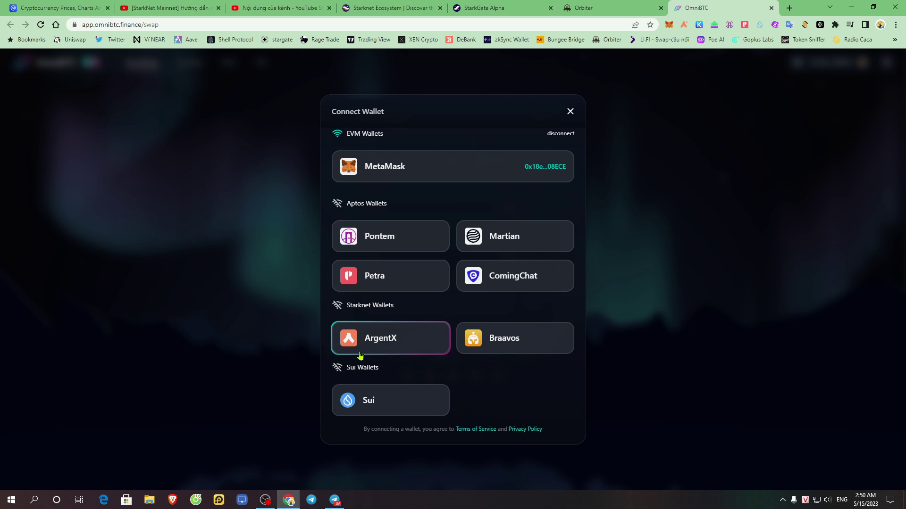
{"action": "left_click", "coordinate": [383, 348]}
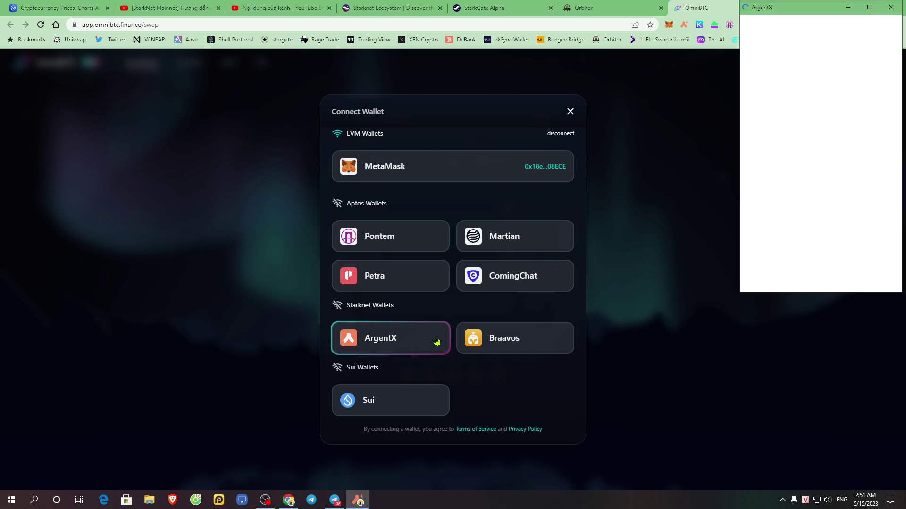
{"action": "left_click", "coordinate": [858, 270]}
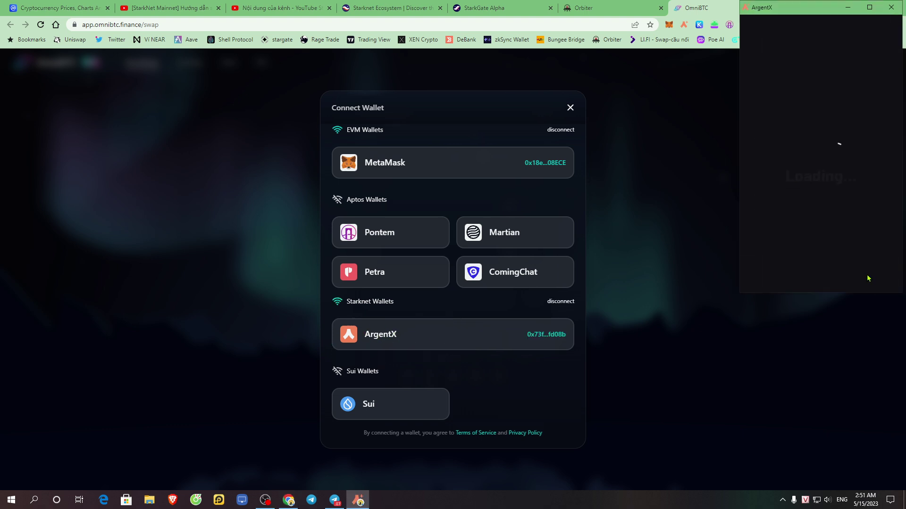
{"action": "left_click", "coordinate": [571, 108]}
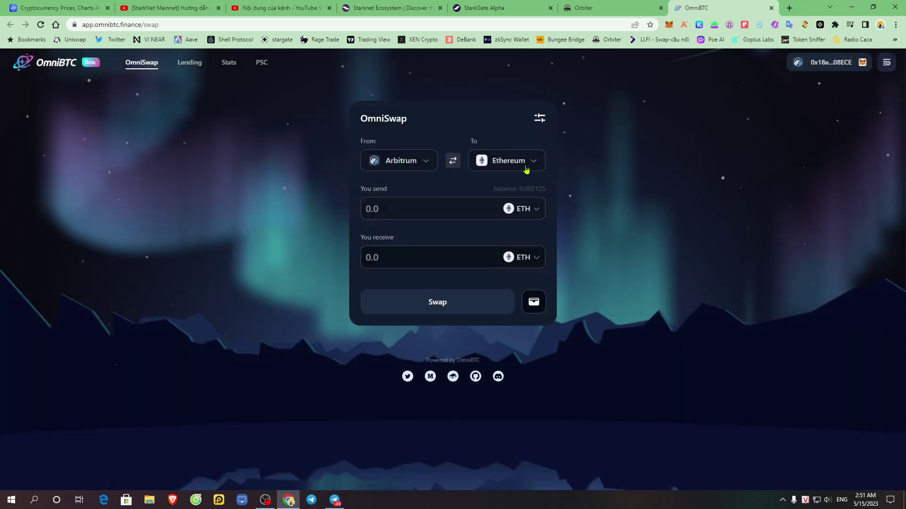
- Set BNB Chain as the sending chain, showing a 0.017407 BNB balance
{"action": "left_click", "coordinate": [405, 165]}
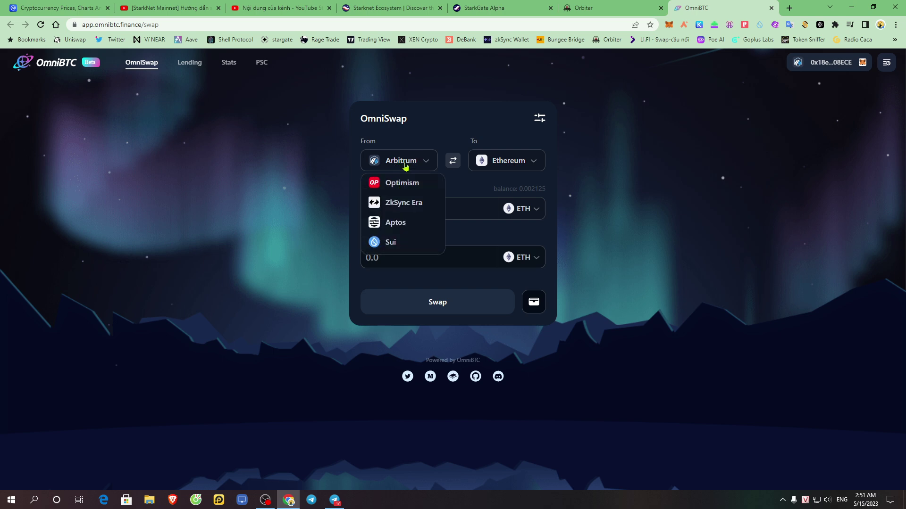
{"action": "scroll", "coordinate": [404, 222], "scroll_direction": "up", "scroll_amount": 3}
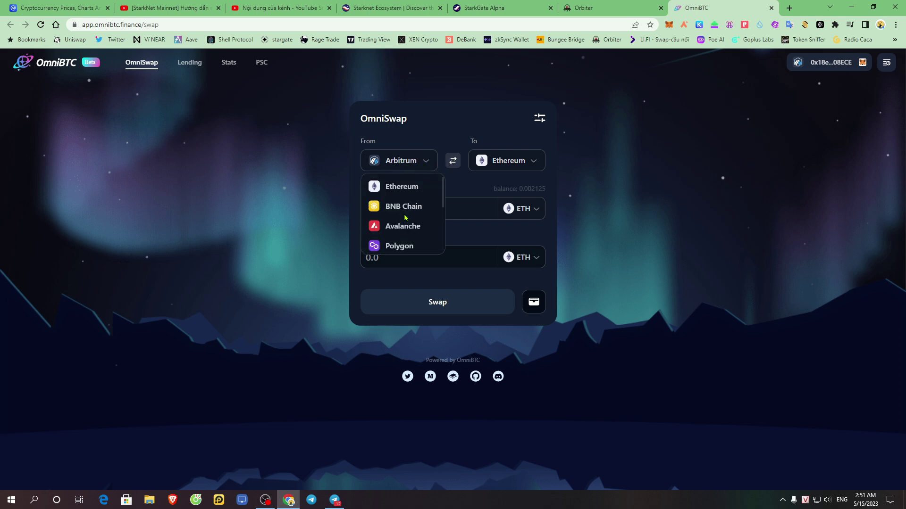
{"action": "left_click", "coordinate": [407, 208]}
{"action": "left_click", "coordinate": [513, 162]}
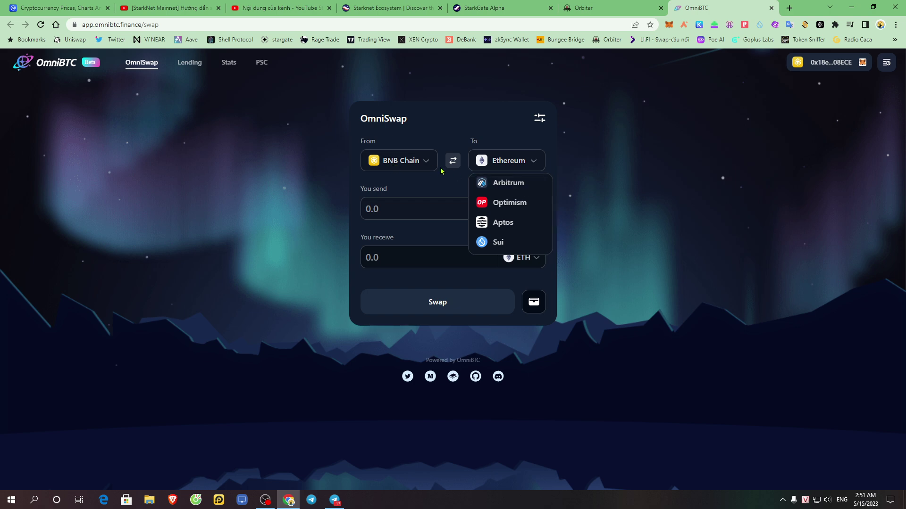
{"action": "double_click", "coordinate": [360, 144]}
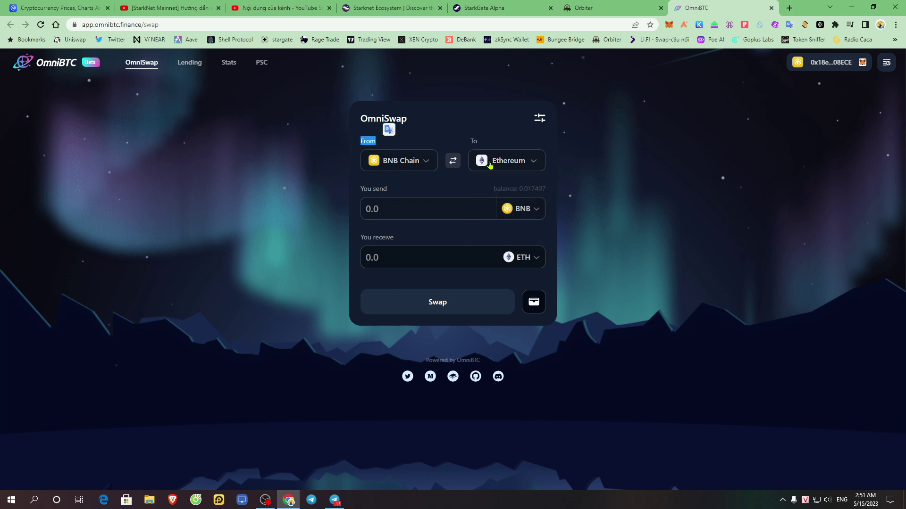
- Browse OmniBTC's destination chain list without changing it
{"action": "left_click", "coordinate": [516, 158]}
{"action": "double_click", "coordinate": [473, 141]}
{"action": "left_click", "coordinate": [519, 157]}
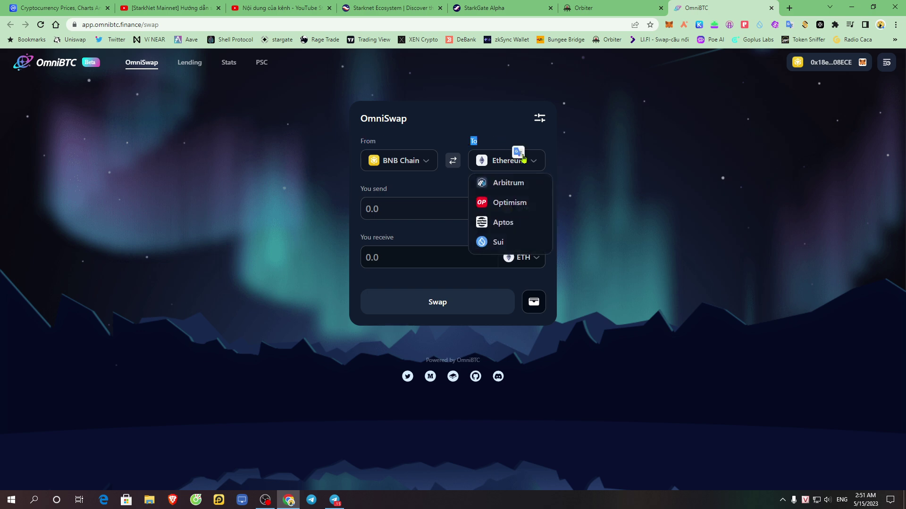
{"action": "scroll", "coordinate": [517, 234], "scroll_direction": "up", "scroll_amount": 2}
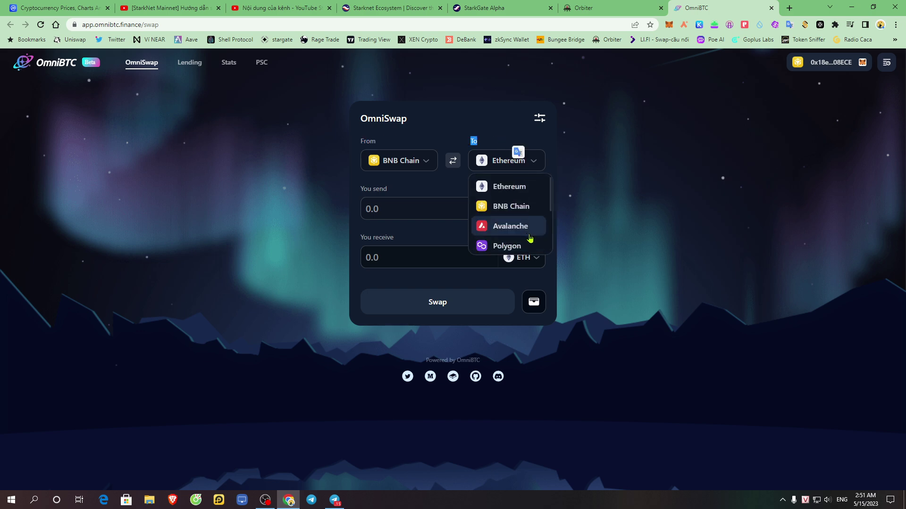
{"action": "scroll", "coordinate": [530, 239], "scroll_direction": "down", "scroll_amount": 2}
{"action": "left_click_drag", "start_coordinate": [551, 238], "coordinate": [552, 269]}
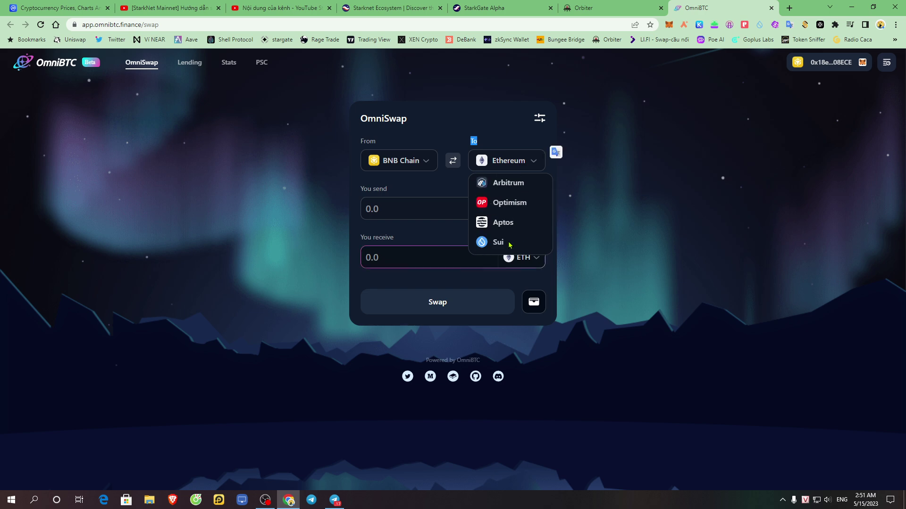
- Try Avalanche and then Polygon as the sending chain, checking destinations each time
{"action": "left_click", "coordinate": [415, 162]}
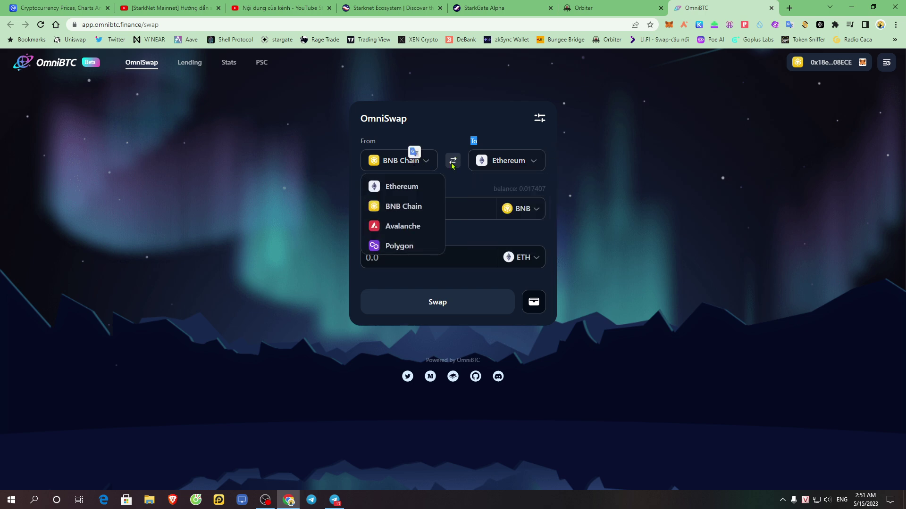
{"action": "left_click", "coordinate": [402, 230]}
{"action": "left_click", "coordinate": [534, 163]}
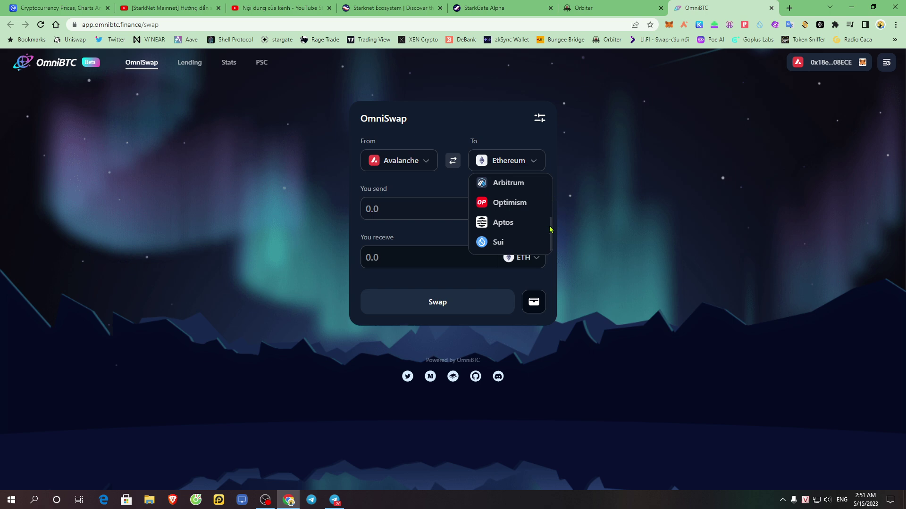
{"action": "left_click_drag", "start_coordinate": [551, 235], "coordinate": [553, 188]}
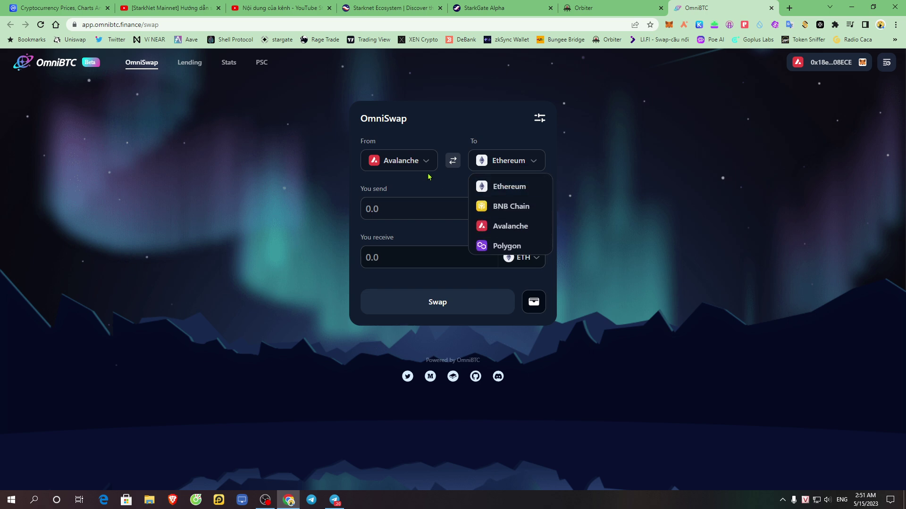
{"action": "left_click", "coordinate": [425, 162]}
{"action": "left_click", "coordinate": [409, 244]}
{"action": "left_click", "coordinate": [537, 168]}
{"action": "left_click_drag", "start_coordinate": [553, 189], "coordinate": [550, 174]}
- Set Ethereum as the sending chain and show the connected MetaMask and ArgentX wallets
{"action": "left_click", "coordinate": [421, 165]}
{"action": "left_click", "coordinate": [392, 186]}
{"action": "left_click", "coordinate": [535, 164]}
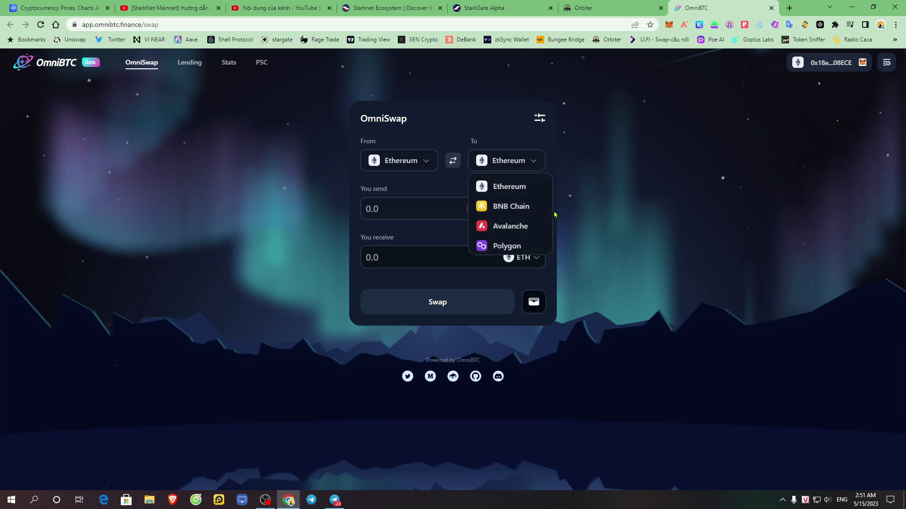
{"action": "scroll", "coordinate": [536, 226], "scroll_direction": "down", "scroll_amount": 3}
{"action": "scroll", "coordinate": [533, 229], "scroll_direction": "up", "scroll_amount": 3}
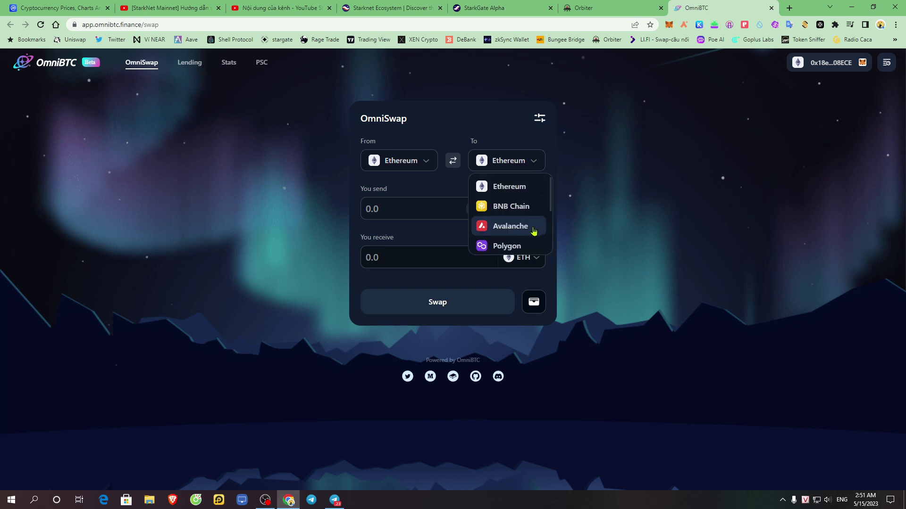
{"action": "left_click", "coordinate": [823, 80]}
{"action": "left_click", "coordinate": [832, 65]}
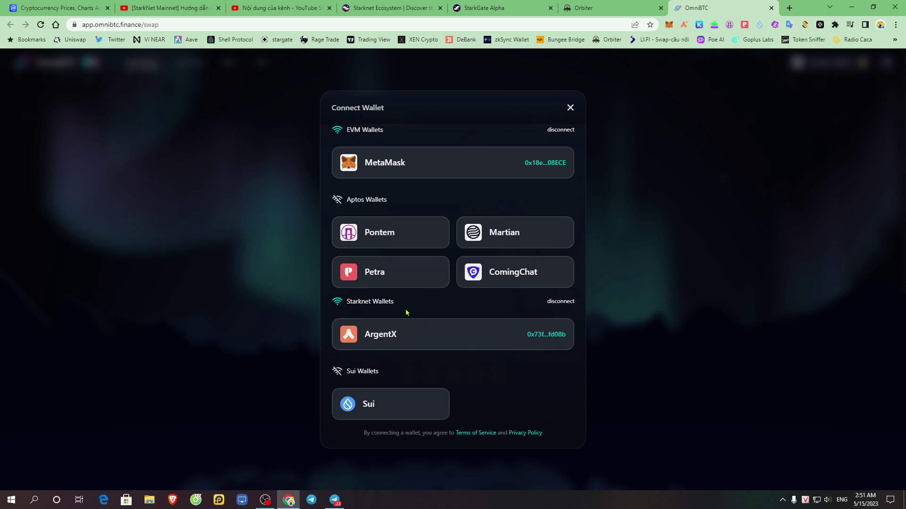
- Dismiss the Connect Wallet window and choose ETH as the token to send
{"action": "left_click", "coordinate": [570, 108]}
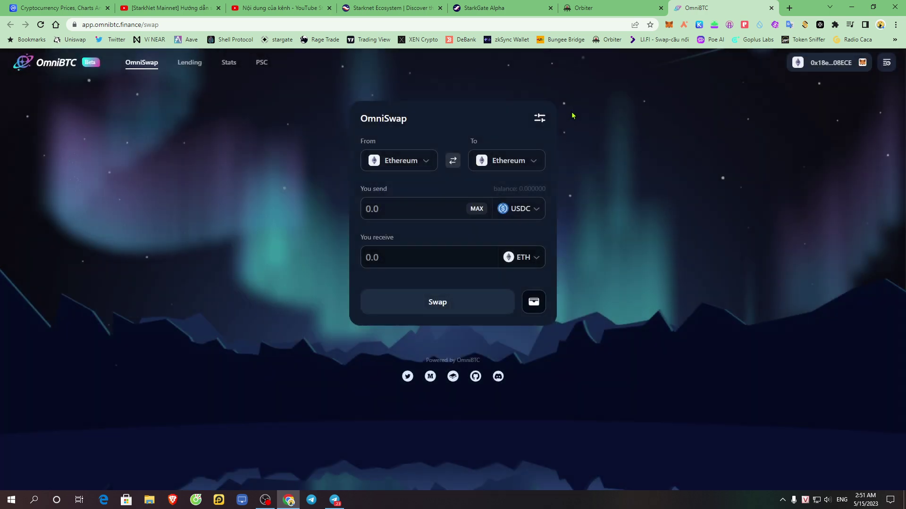
{"action": "left_click", "coordinate": [425, 164]}
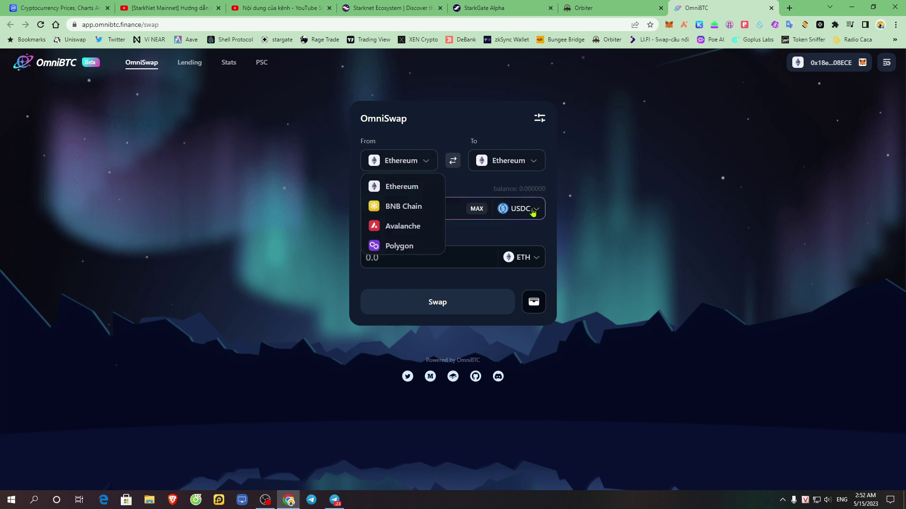
{"action": "left_click", "coordinate": [533, 211]}
{"action": "left_click", "coordinate": [377, 218]}
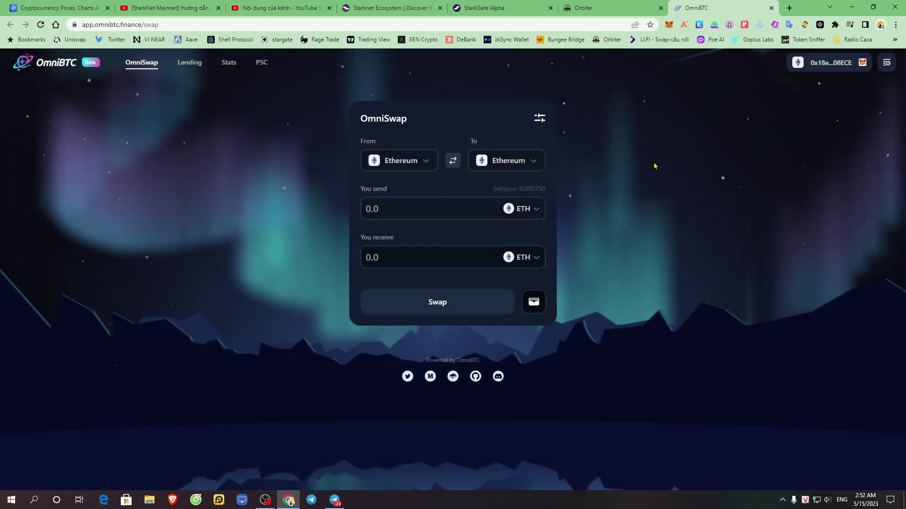
{"action": "left_click", "coordinate": [403, 169]}
- Route the swap from Optimism as source to StarkNet as destination
{"action": "left_click", "coordinate": [531, 161]}
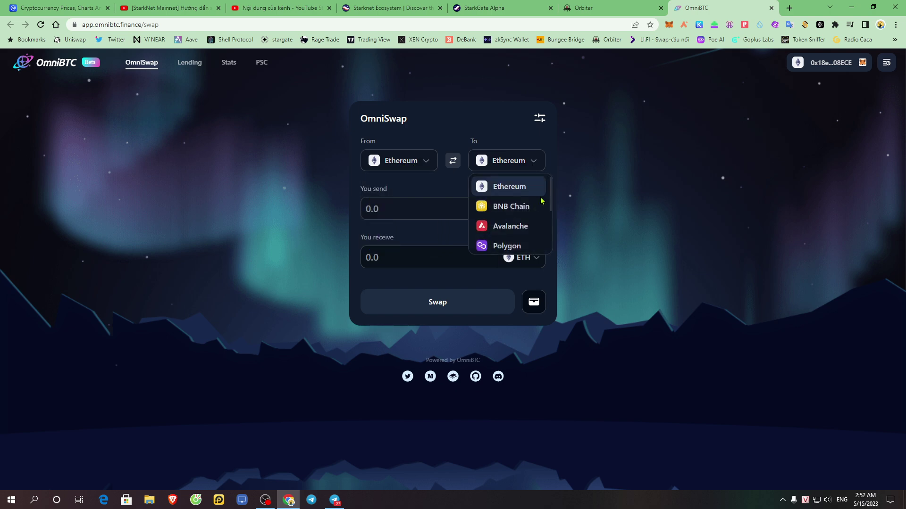
{"action": "scroll", "coordinate": [532, 222], "scroll_direction": "down", "scroll_amount": 3}
{"action": "scroll", "coordinate": [531, 224], "scroll_direction": "up", "scroll_amount": 3}
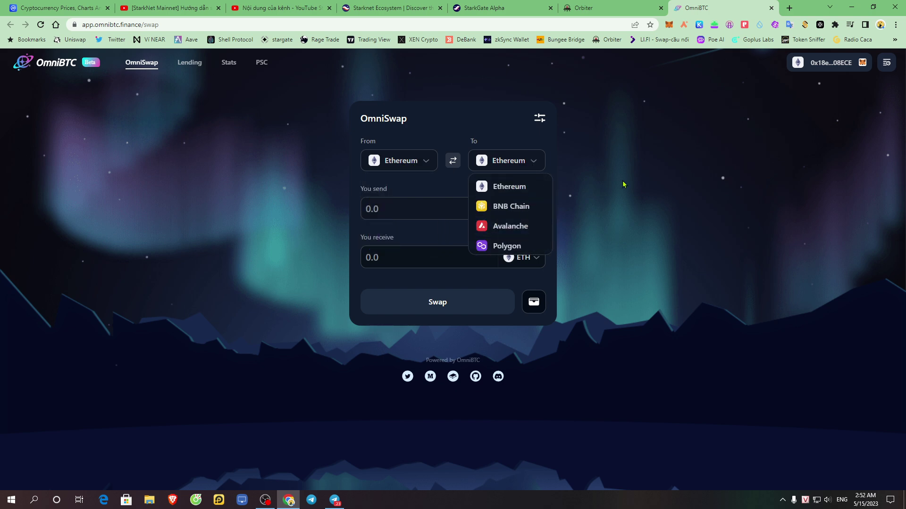
{"action": "left_click", "coordinate": [394, 162]}
{"action": "left_click", "coordinate": [394, 162]}
{"action": "scroll", "coordinate": [406, 243], "scroll_direction": "down", "scroll_amount": 3}
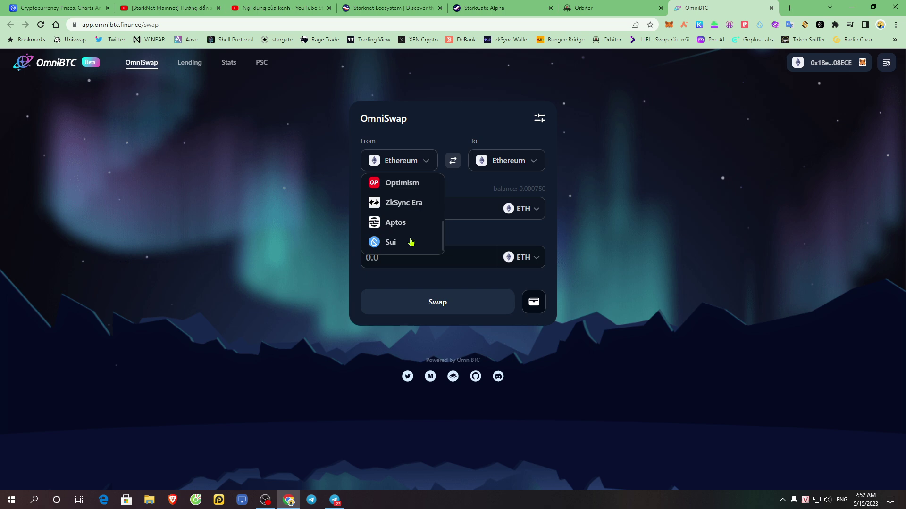
{"action": "left_click", "coordinate": [412, 184]}
{"action": "left_click", "coordinate": [517, 162]}
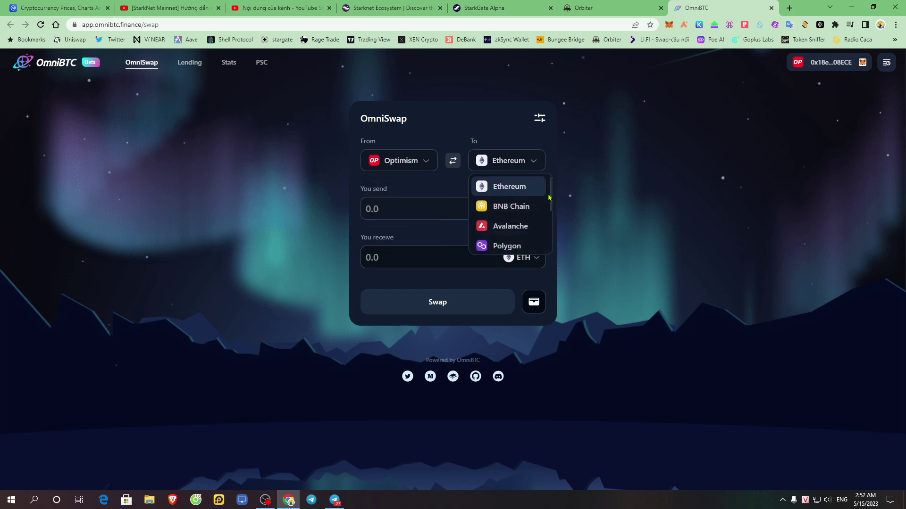
{"action": "scroll", "coordinate": [534, 221], "scroll_direction": "down", "scroll_amount": 2}
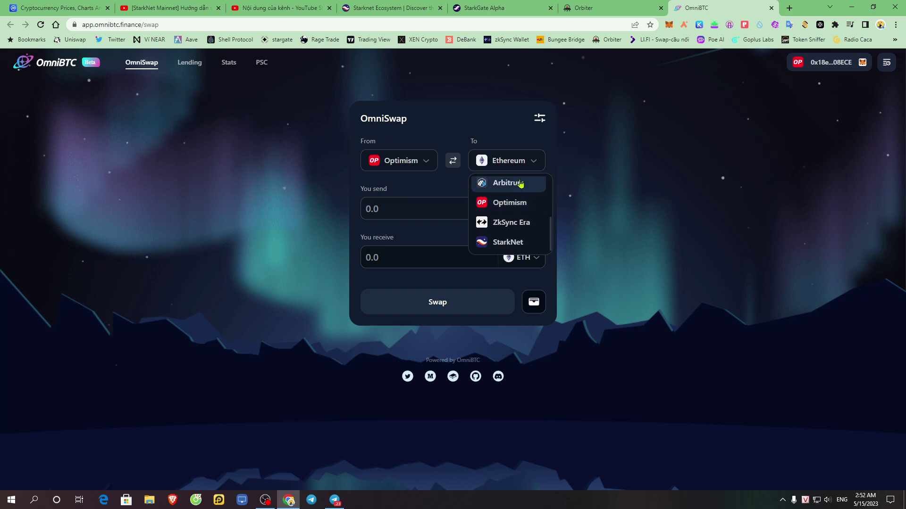
{"action": "left_click", "coordinate": [518, 162]}
{"action": "left_click", "coordinate": [530, 168]}
{"action": "left_click", "coordinate": [514, 244]}
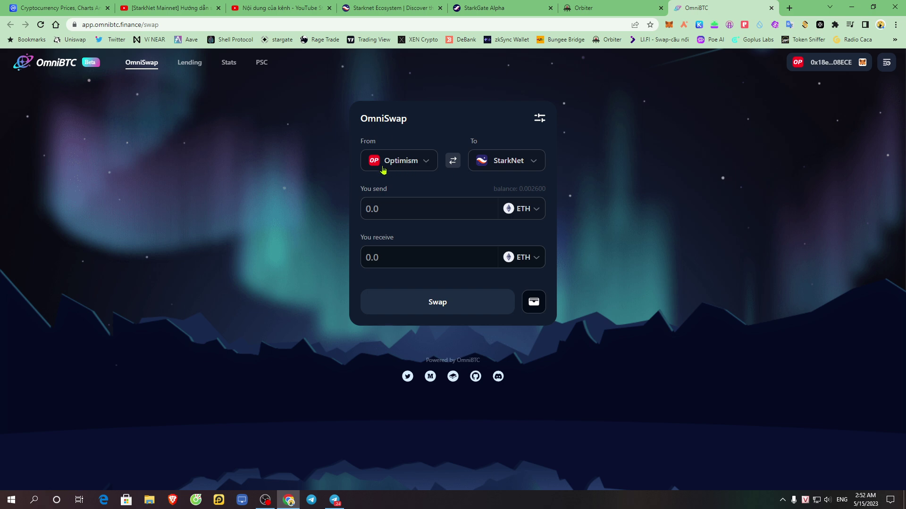
- Try ZkSync Era, Optimism and Aptos as source networks, dismissing the wallet prompt
{"action": "left_click", "coordinate": [411, 165]}
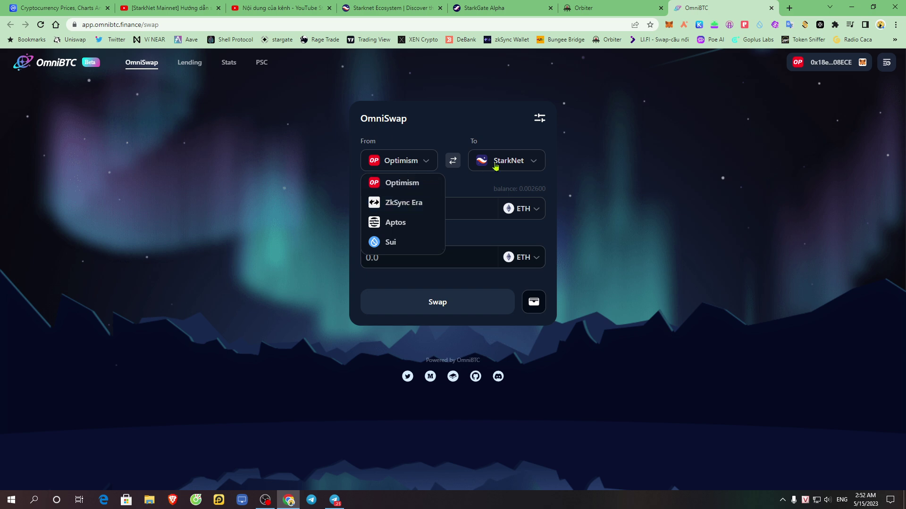
{"action": "left_click", "coordinate": [386, 207]}
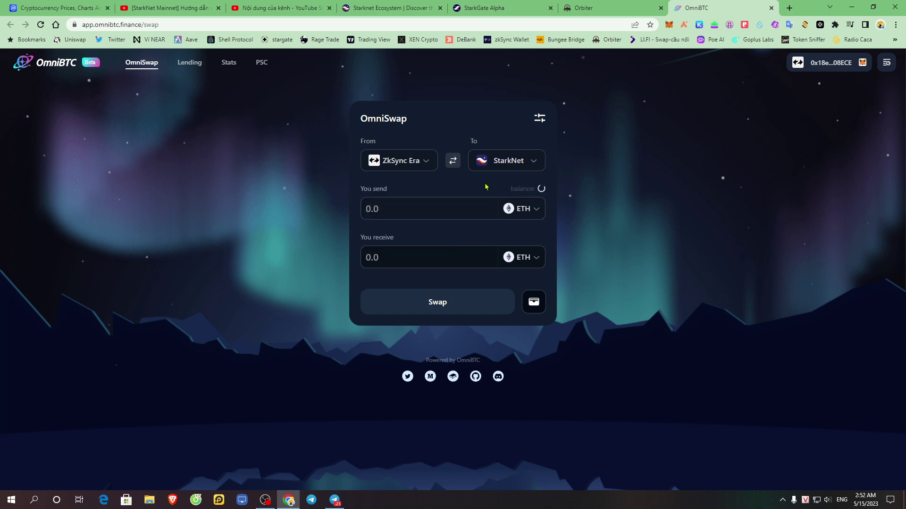
{"action": "left_click", "coordinate": [514, 165]}
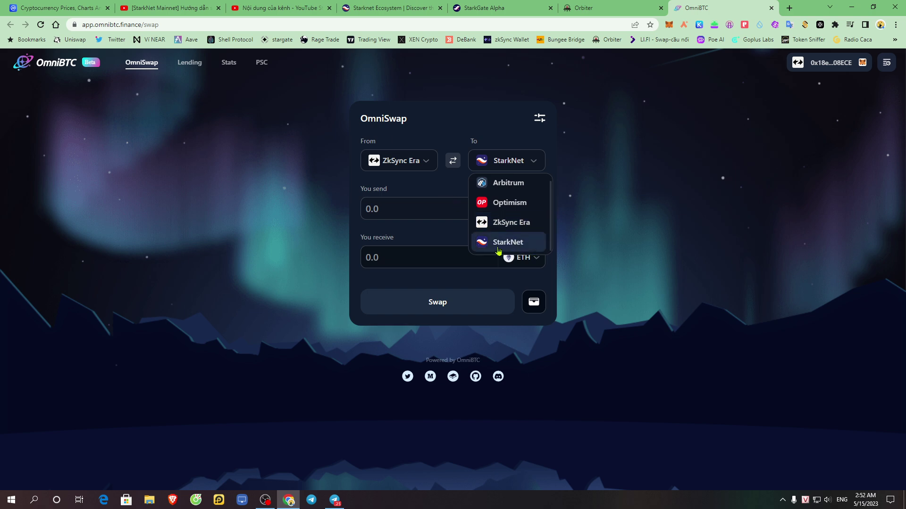
{"action": "left_click", "coordinate": [405, 164]}
{"action": "left_click", "coordinate": [415, 183]}
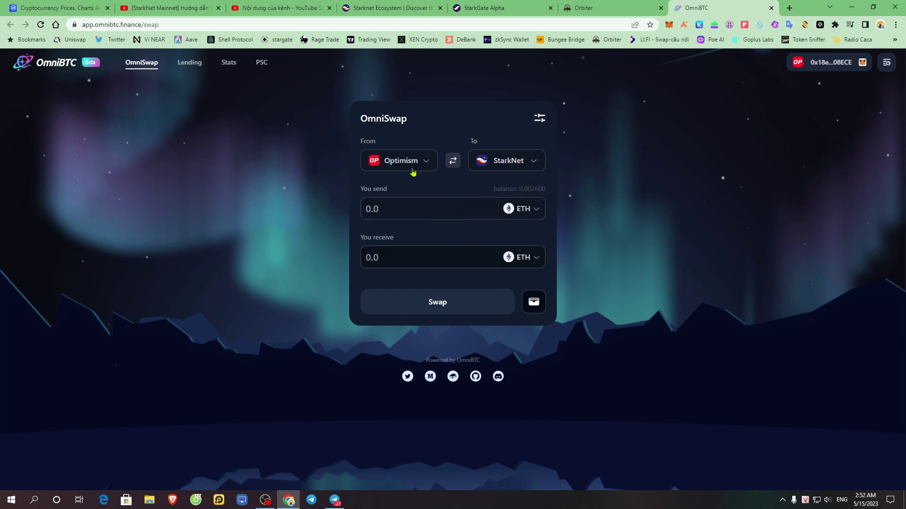
{"action": "left_click", "coordinate": [414, 164]}
{"action": "left_click", "coordinate": [405, 226]}
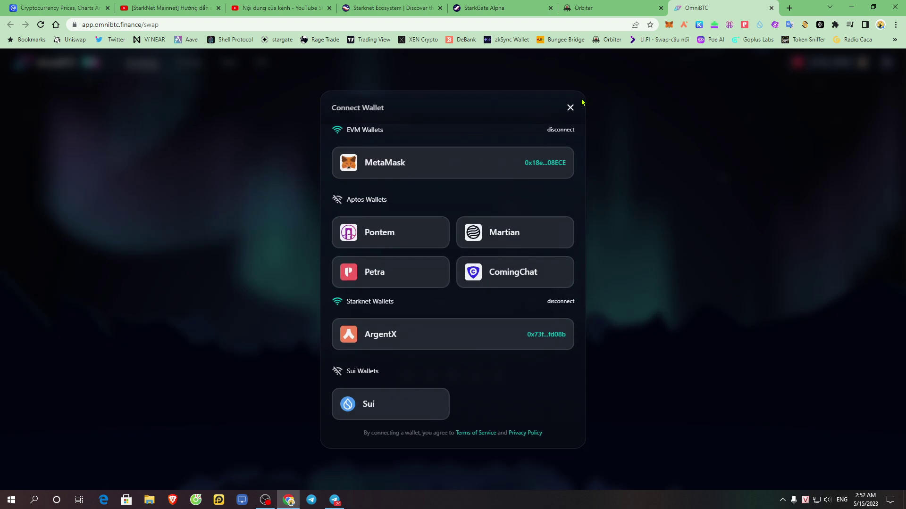
{"action": "left_click", "coordinate": [570, 107]}
- Try BNB Chain as the source and browse both network lists
{"action": "left_click", "coordinate": [411, 163]}
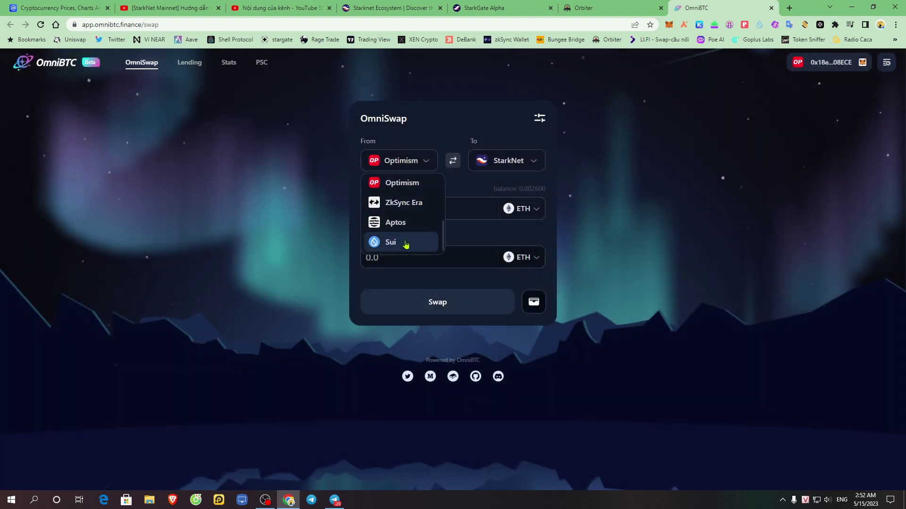
{"action": "scroll", "coordinate": [411, 241], "scroll_direction": "up", "scroll_amount": 3}
{"action": "left_click", "coordinate": [409, 203]}
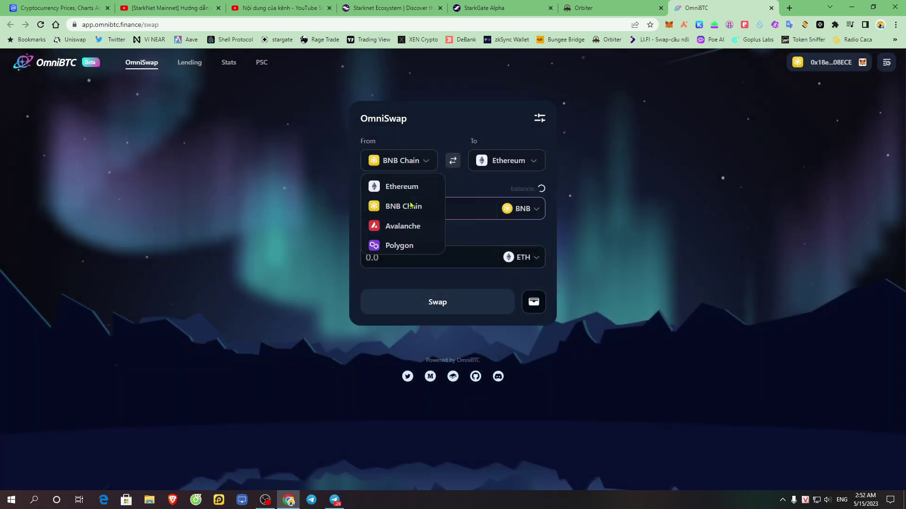
{"action": "left_click", "coordinate": [517, 161]}
{"action": "scroll", "coordinate": [538, 218], "scroll_direction": "down", "scroll_amount": 3}
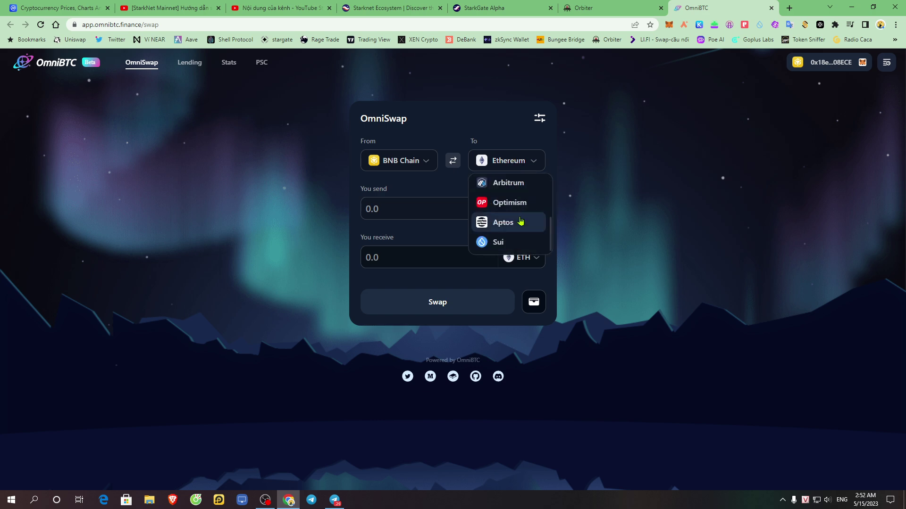
{"action": "left_click", "coordinate": [423, 163]}
{"action": "scroll", "coordinate": [417, 224], "scroll_direction": "down", "scroll_amount": 3}
{"action": "scroll", "coordinate": [417, 226], "scroll_direction": "up", "scroll_amount": 3}
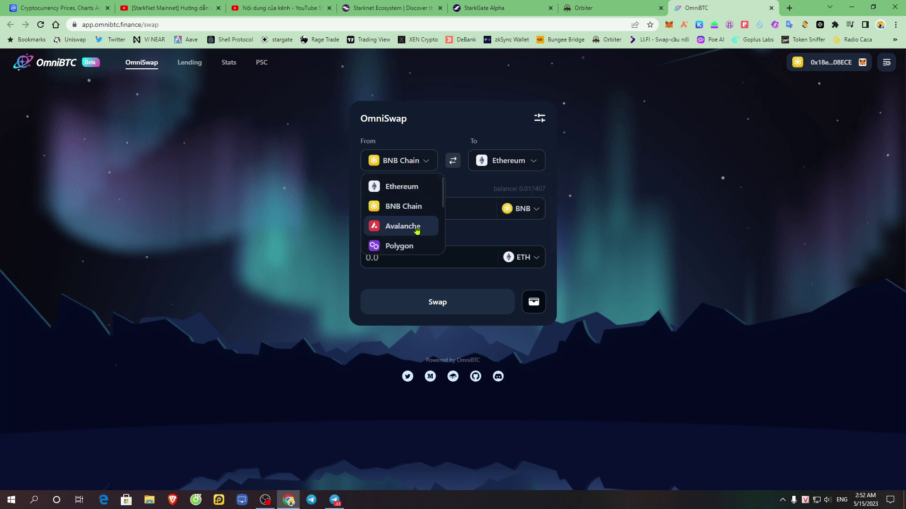
{"action": "scroll", "coordinate": [418, 228], "scroll_direction": "down", "scroll_amount": 3}
{"action": "scroll", "coordinate": [417, 230], "scroll_direction": "up", "scroll_amount": 3}
{"action": "left_click", "coordinate": [523, 167]}
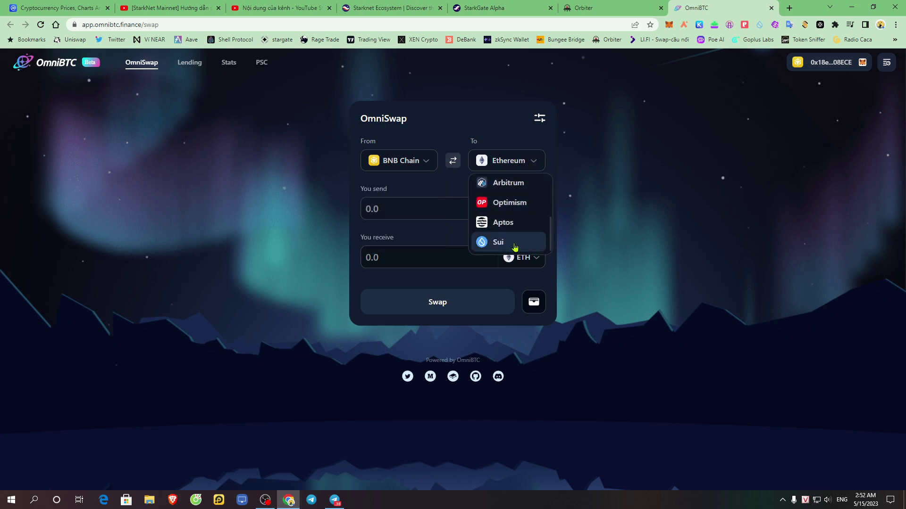
{"action": "scroll", "coordinate": [519, 238], "scroll_direction": "up", "scroll_amount": 3}
- Set Arbitrum as the source network and StarkNet as the destination
{"action": "left_click", "coordinate": [401, 161]}
{"action": "scroll", "coordinate": [411, 226], "scroll_direction": "down", "scroll_amount": 3}
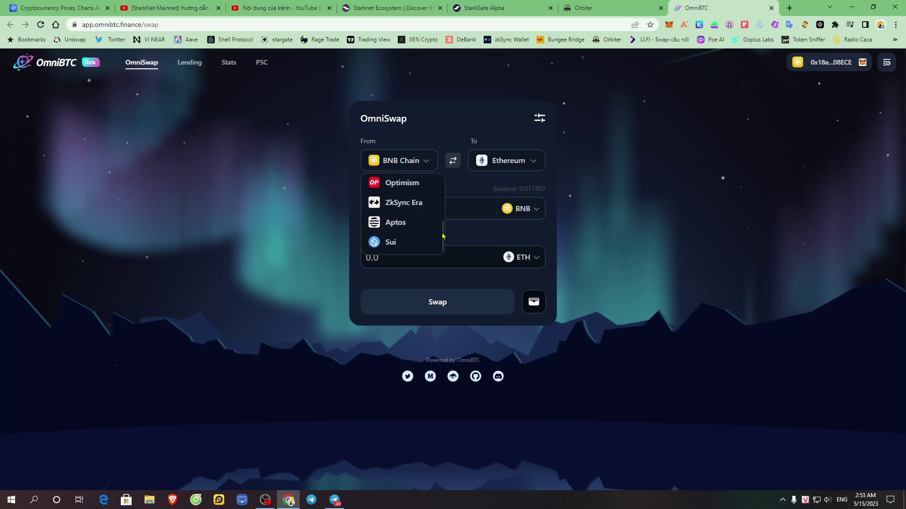
{"action": "scroll", "coordinate": [425, 227], "scroll_direction": "up", "scroll_amount": 3}
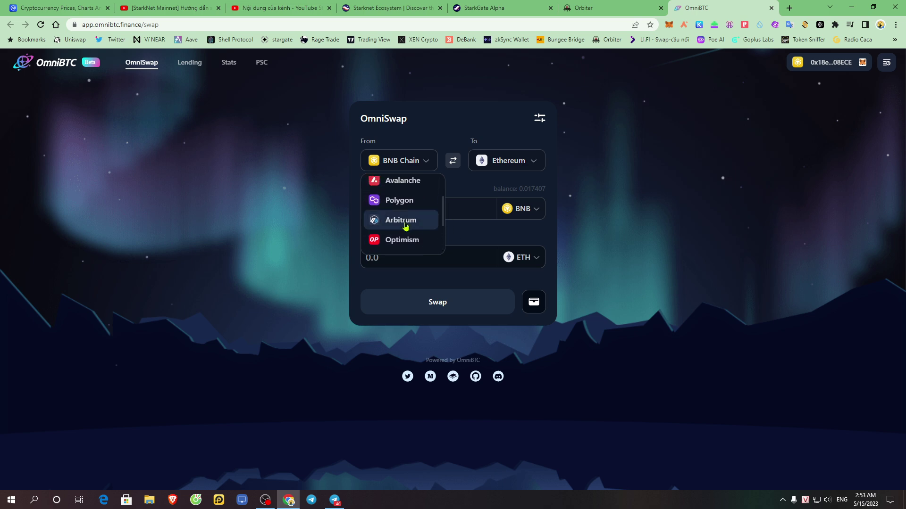
{"action": "left_click", "coordinate": [401, 220]}
{"action": "left_click", "coordinate": [507, 169]}
{"action": "scroll", "coordinate": [524, 224], "scroll_direction": "down", "scroll_amount": 3}
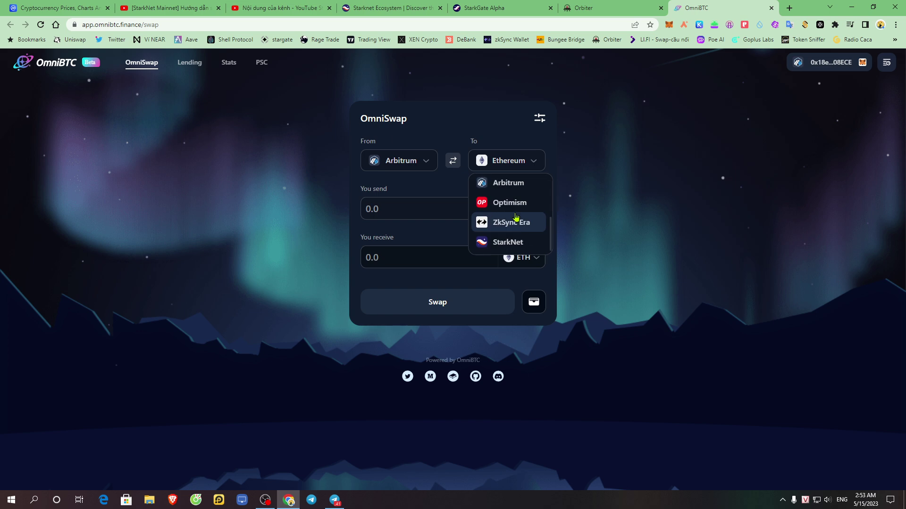
{"action": "left_click", "coordinate": [494, 244]}
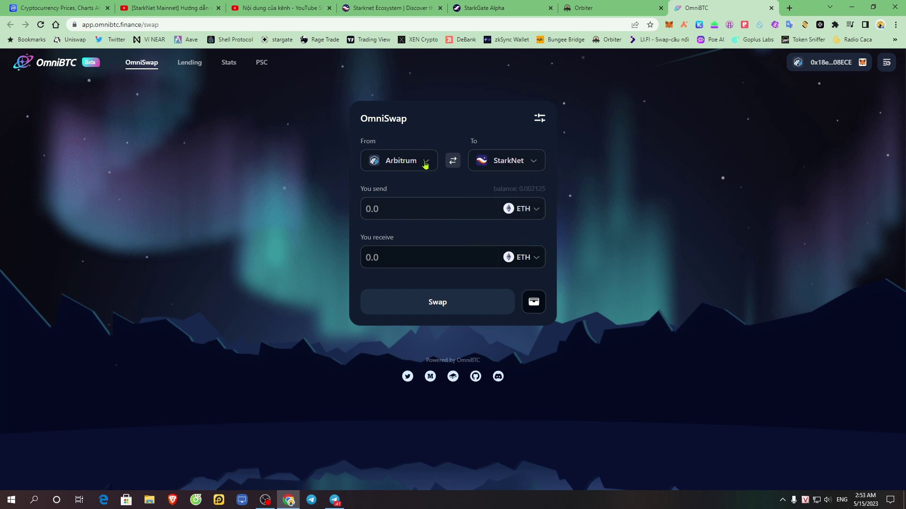
- Try Polygon as the source, then switch the source back to Arbitrum
{"action": "left_click", "coordinate": [426, 162]}
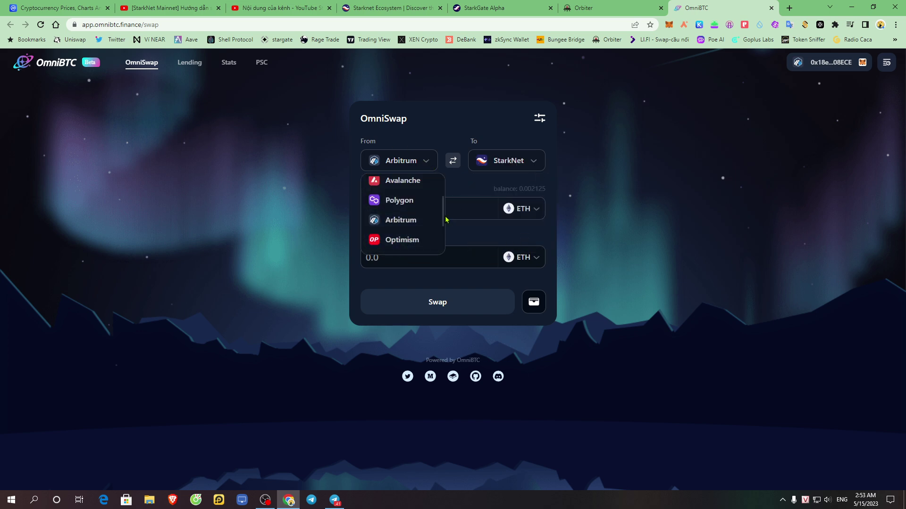
{"action": "left_click_drag", "start_coordinate": [443, 215], "coordinate": [443, 219]}
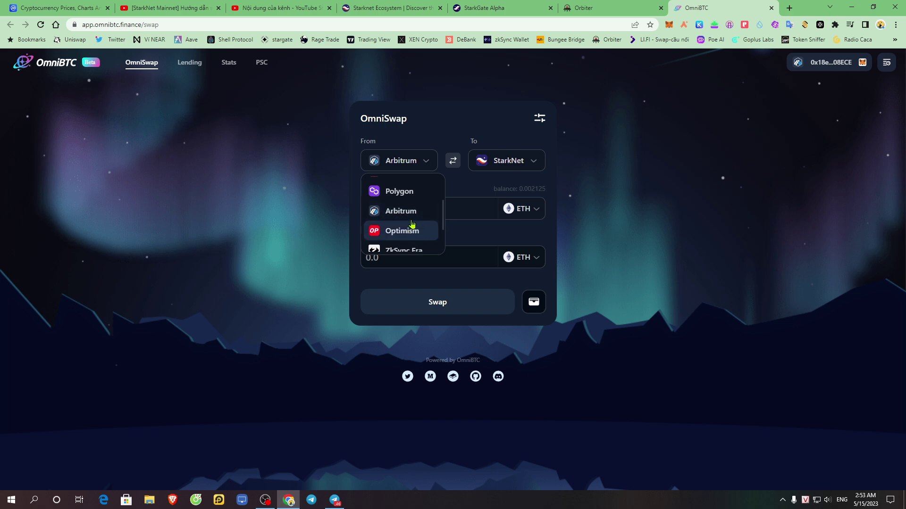
{"action": "left_click", "coordinate": [379, 190]}
{"action": "left_click", "coordinate": [509, 163]}
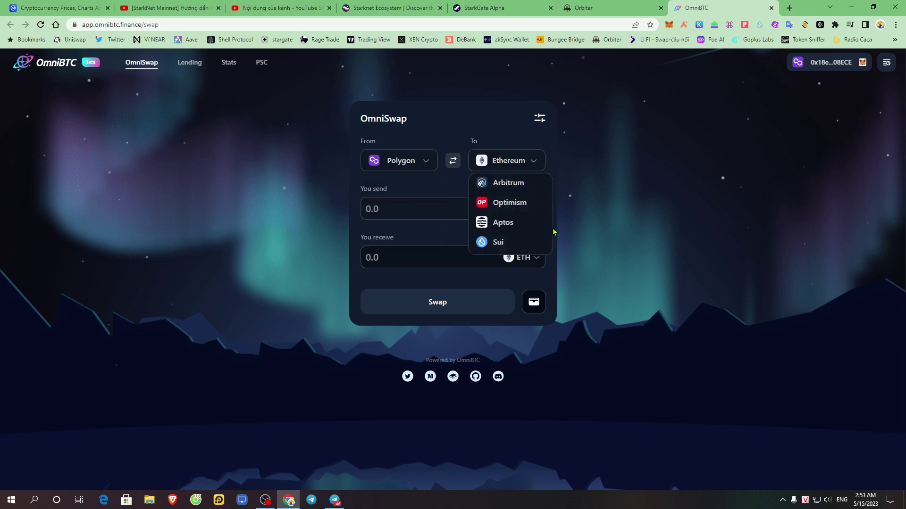
{"action": "left_click_drag", "start_coordinate": [552, 226], "coordinate": [551, 184]}
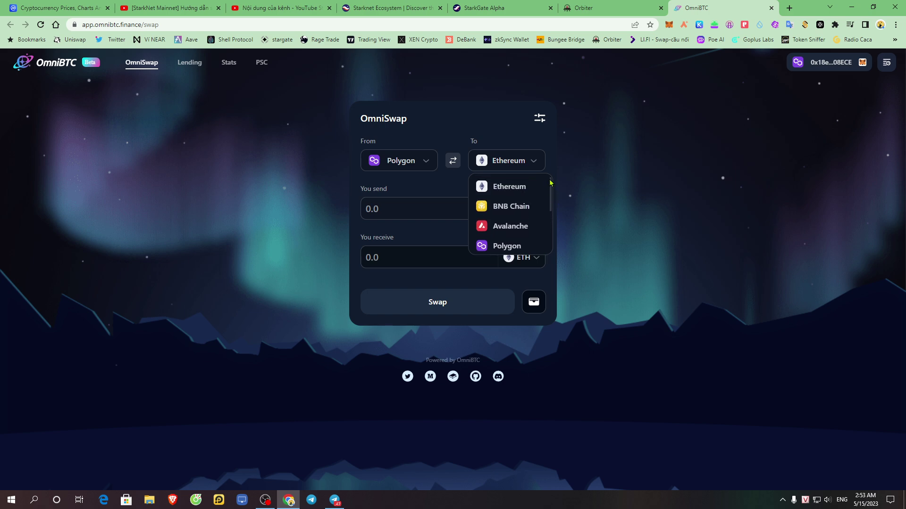
{"action": "left_click", "coordinate": [413, 161]}
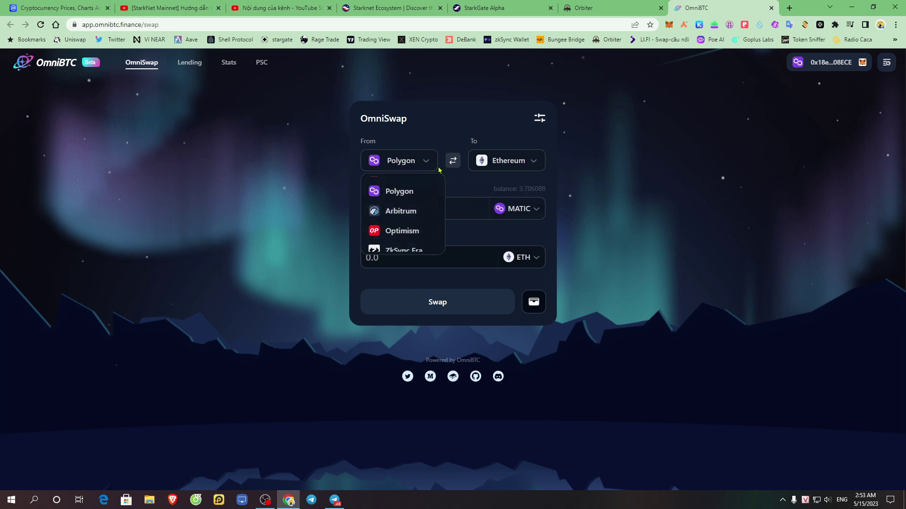
{"action": "left_click", "coordinate": [405, 212]}
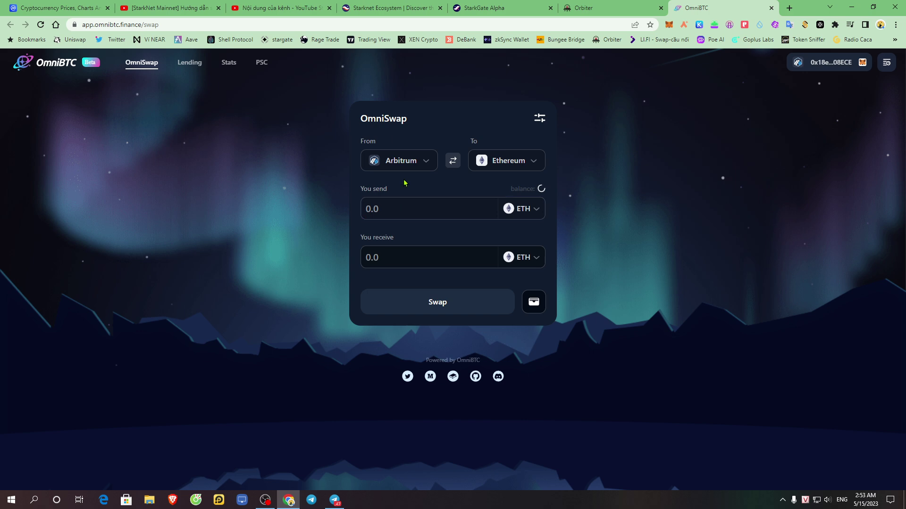
- Make StarkNet the destination and bring up the token choices for Arbitrum
{"action": "left_click", "coordinate": [504, 171]}
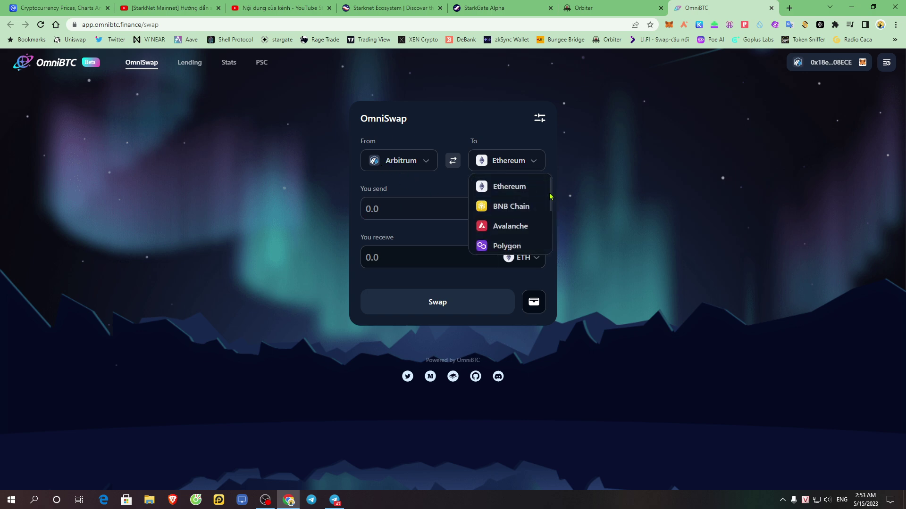
{"action": "left_click_drag", "start_coordinate": [549, 193], "coordinate": [553, 234]}
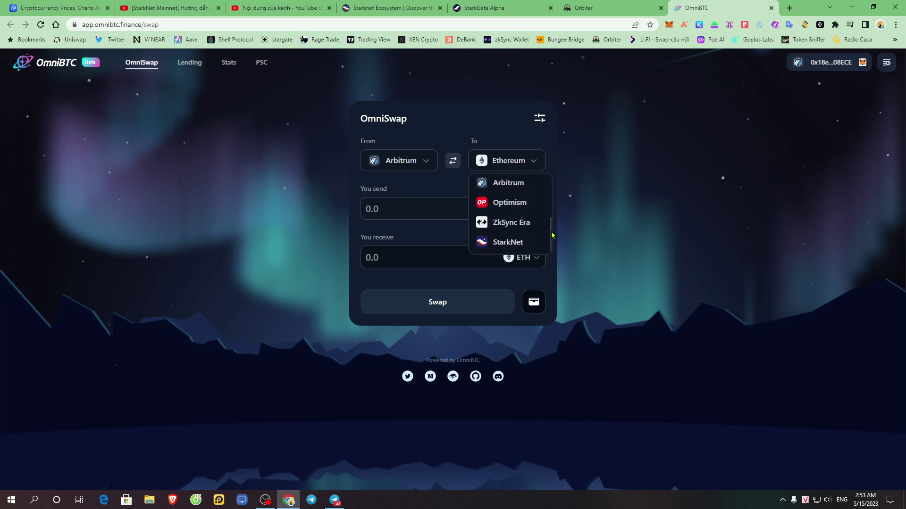
{"action": "left_click", "coordinate": [506, 242]}
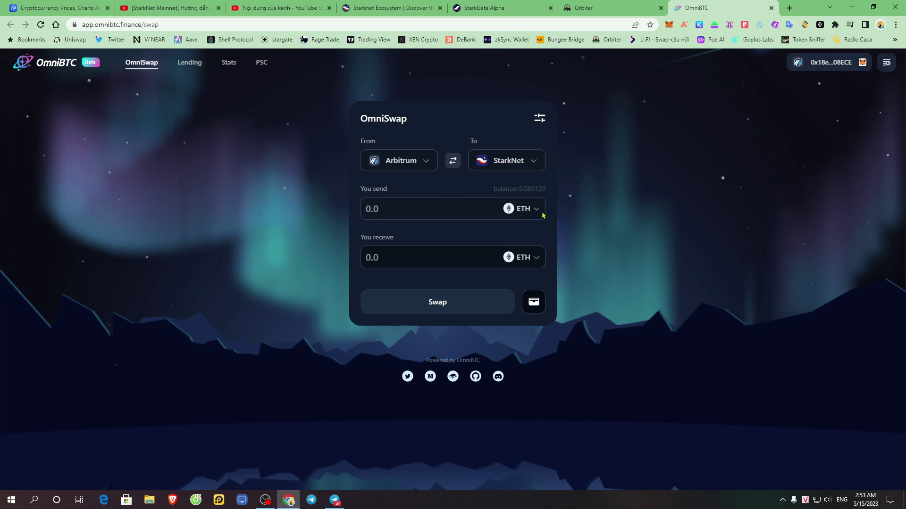
{"action": "left_click", "coordinate": [525, 211]}
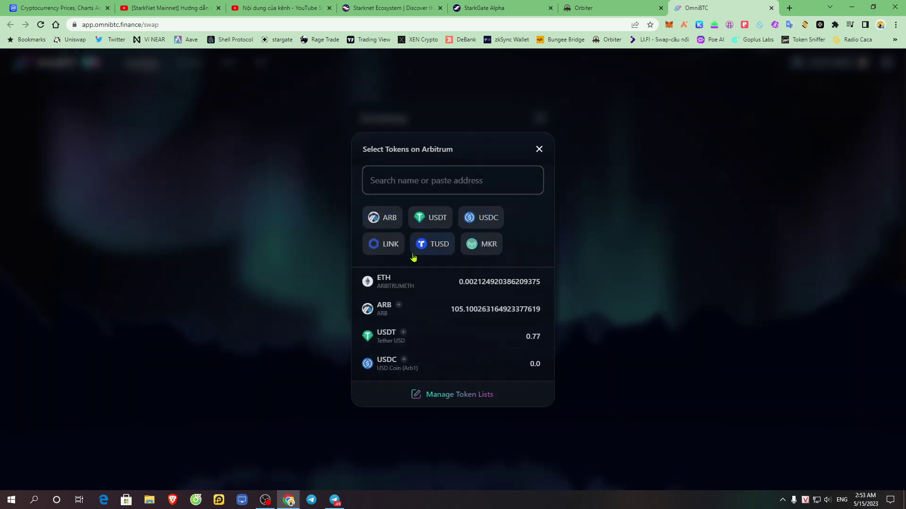
- Choose ETH, enter 0.001 to send, and inspect the route's 0.001 ETH output
{"action": "left_click", "coordinate": [470, 287]}
{"action": "left_click", "coordinate": [407, 211]}
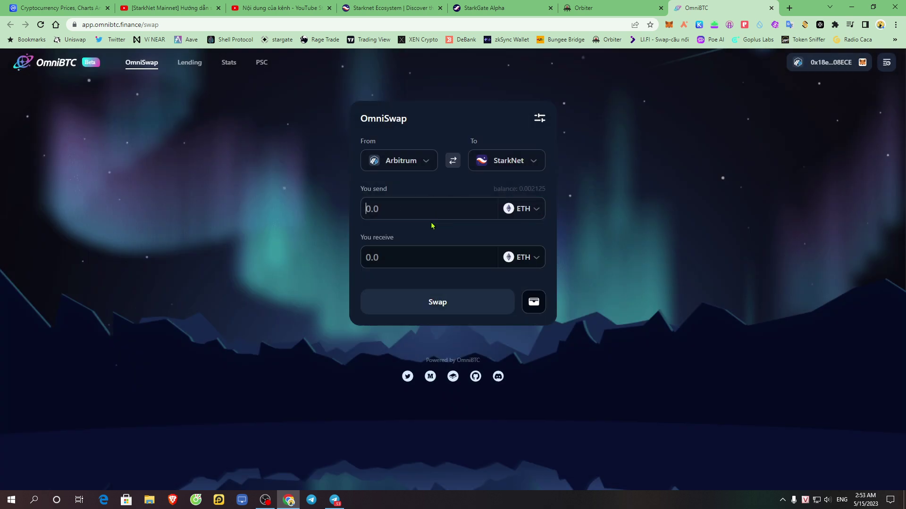
{"action": "type", "text": "0.001"}
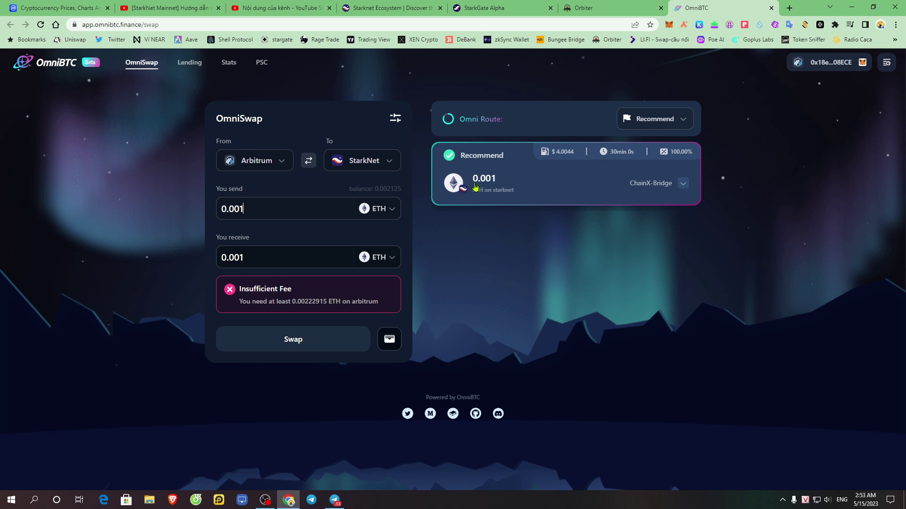
{"action": "left_click_drag", "start_coordinate": [469, 184], "coordinate": [508, 183]}
{"action": "left_click", "coordinate": [537, 158]}
- Change the send amount from 0.001 to 0.01, then to 0.1
{"action": "mouse_move", "coordinate": [625, 158]}
{"action": "double_click", "coordinate": [293, 212]}
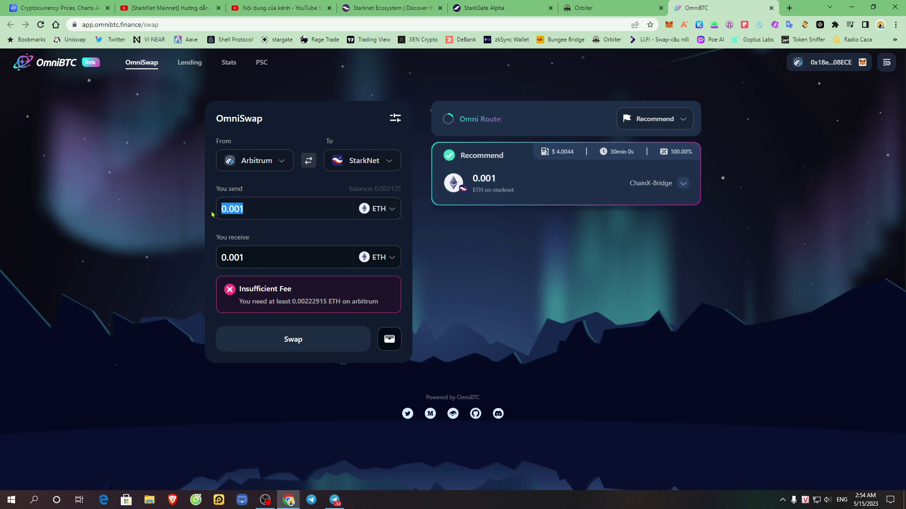
{"action": "left_click_drag", "start_coordinate": [510, 185], "coordinate": [470, 184]}
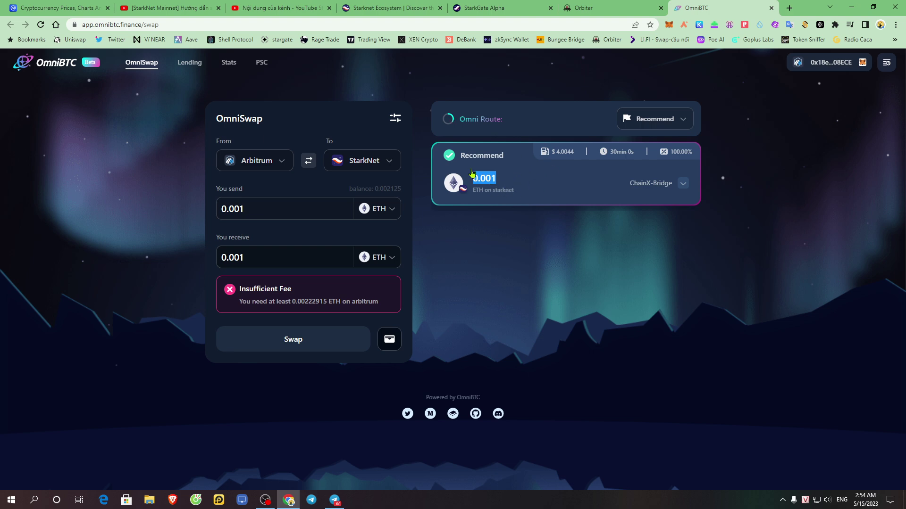
{"action": "left_click", "coordinate": [536, 188]}
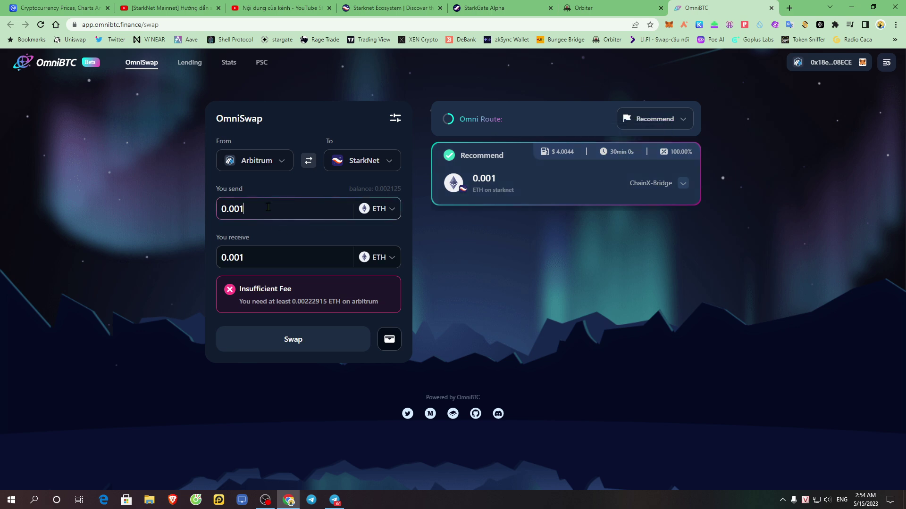
{"action": "key", "text": "BackSpace"}
{"action": "key", "text": "BackSpace"}
{"action": "type", "text": "1"}
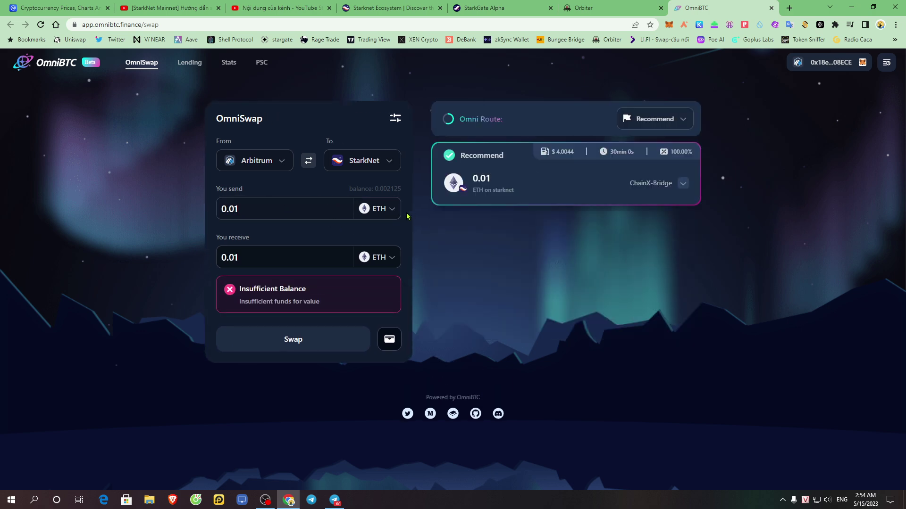
{"action": "key", "text": "ctrl+a"}
{"action": "type", "text": "0.1"}
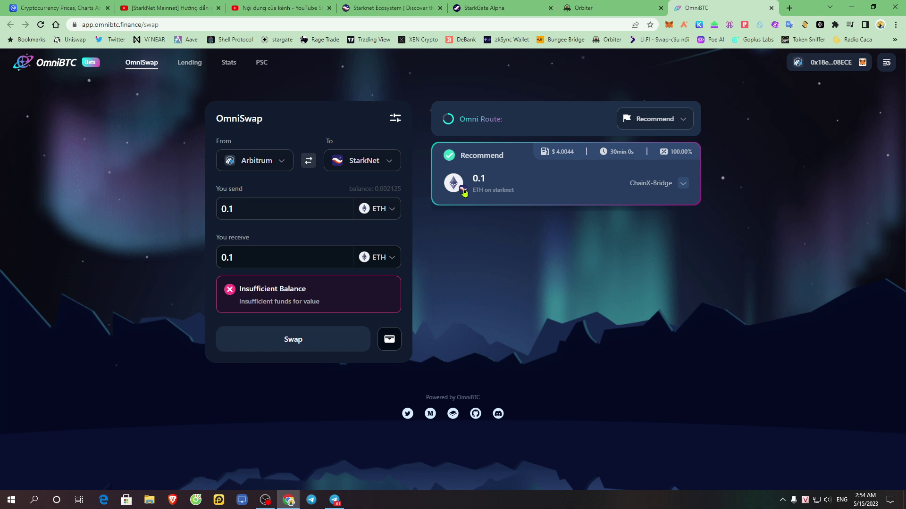
{"action": "left_click", "coordinate": [683, 183]}
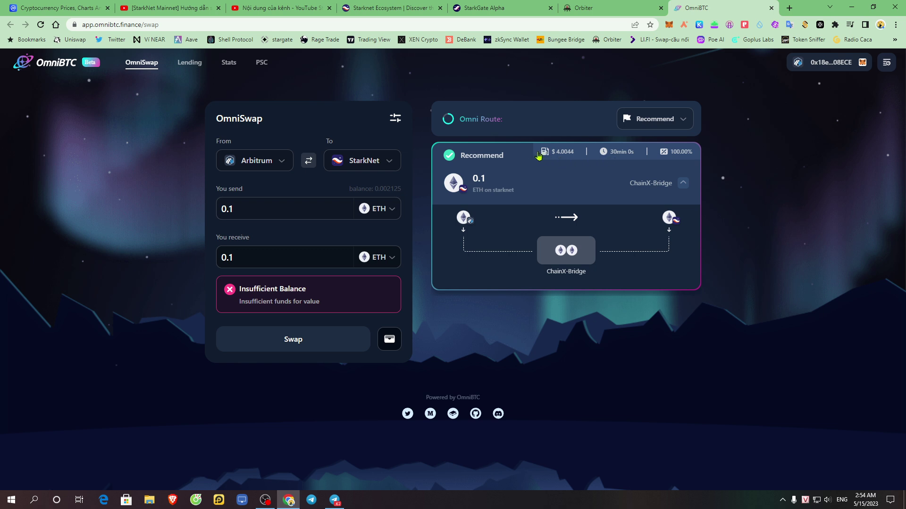
{"action": "left_click_drag", "start_coordinate": [550, 152], "coordinate": [574, 153]}
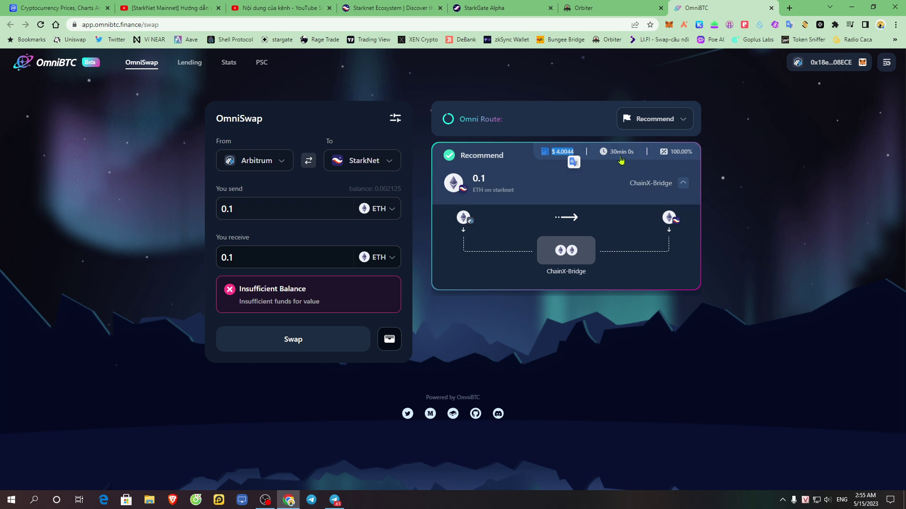
{"action": "left_click_drag", "start_coordinate": [491, 179], "coordinate": [455, 183]}
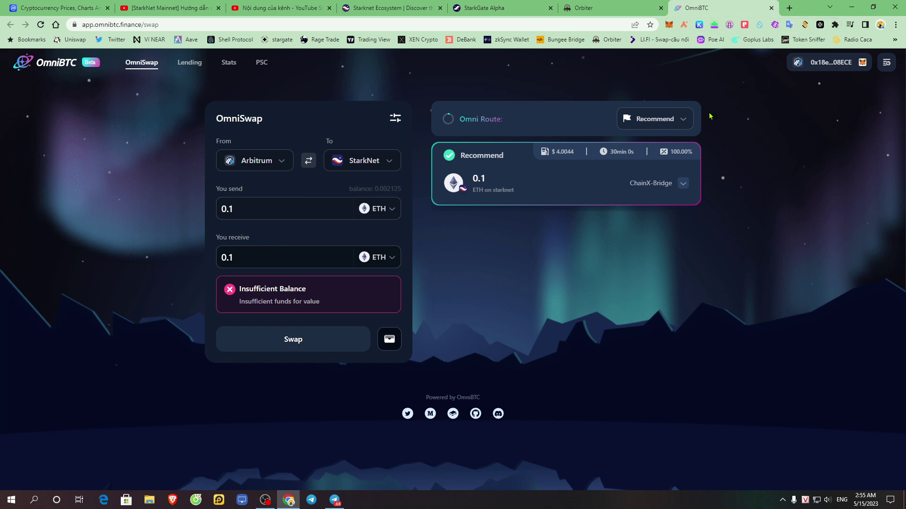
{"action": "left_click", "coordinate": [682, 121]}
- Set Arbitrum as the destination, review the three UniswapV3 quotes, then go to Orbiter
{"action": "left_click", "coordinate": [271, 162]}
{"action": "scroll", "coordinate": [279, 228], "scroll_direction": "down", "scroll_amount": 2}
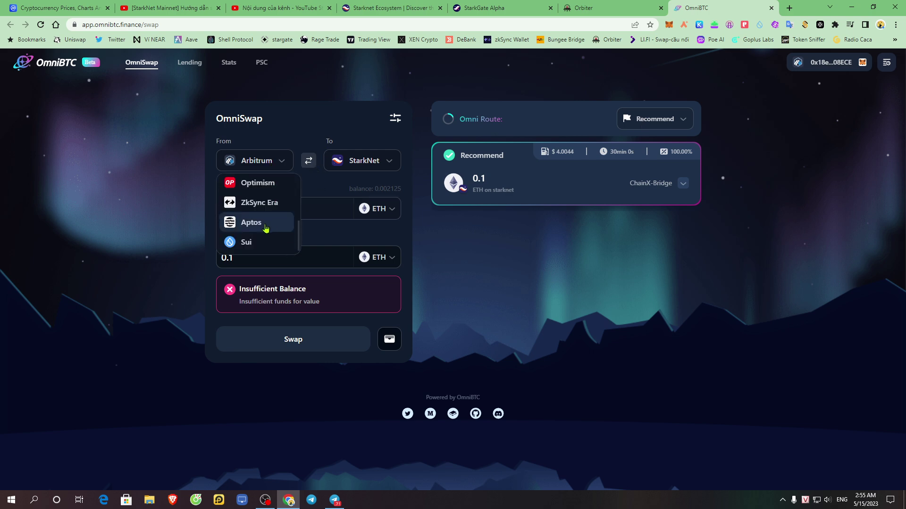
{"action": "scroll", "coordinate": [279, 229], "scroll_direction": "up", "scroll_amount": 3}
{"action": "left_click_drag", "start_coordinate": [299, 192], "coordinate": [299, 226]}
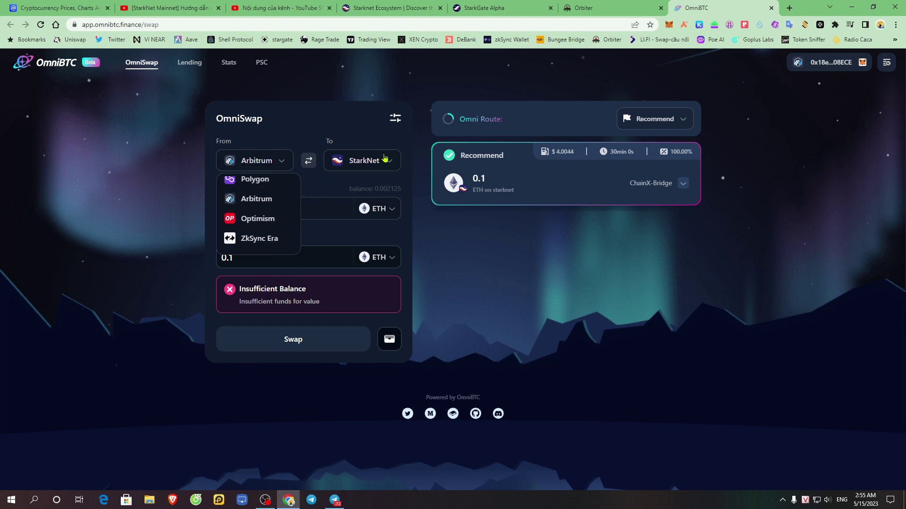
{"action": "left_click", "coordinate": [349, 163]}
{"action": "left_click", "coordinate": [378, 183]}
{"action": "left_click", "coordinate": [286, 159]}
{"action": "scroll", "coordinate": [287, 226], "scroll_direction": "down", "scroll_amount": 1}
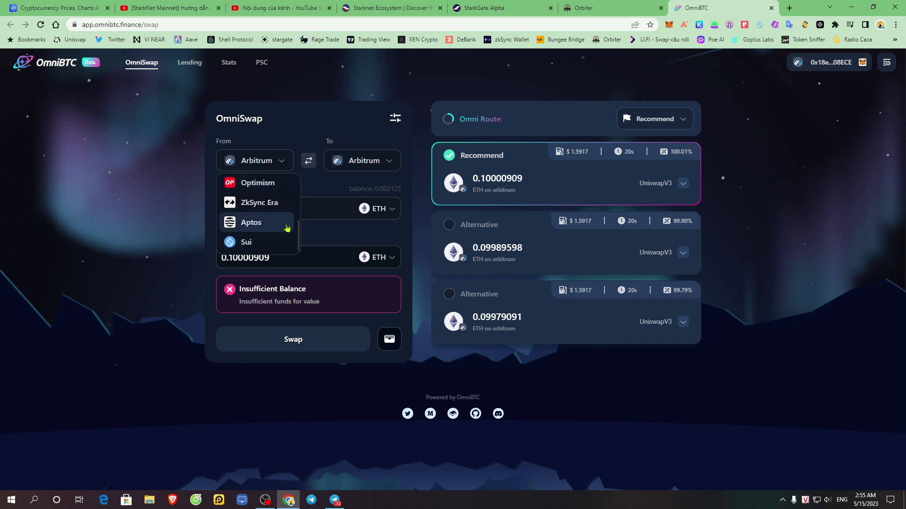
{"action": "left_click_drag", "start_coordinate": [299, 243], "coordinate": [300, 165]}
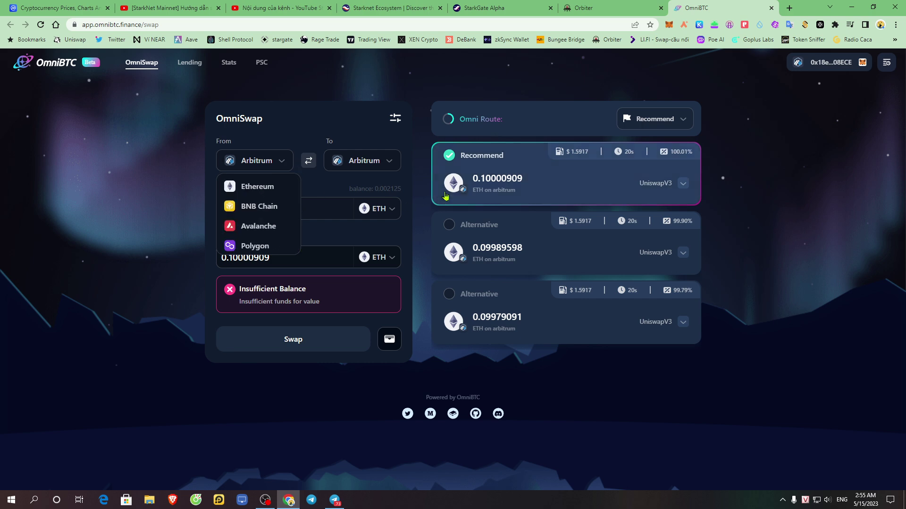
{"action": "left_click", "coordinate": [571, 6]}
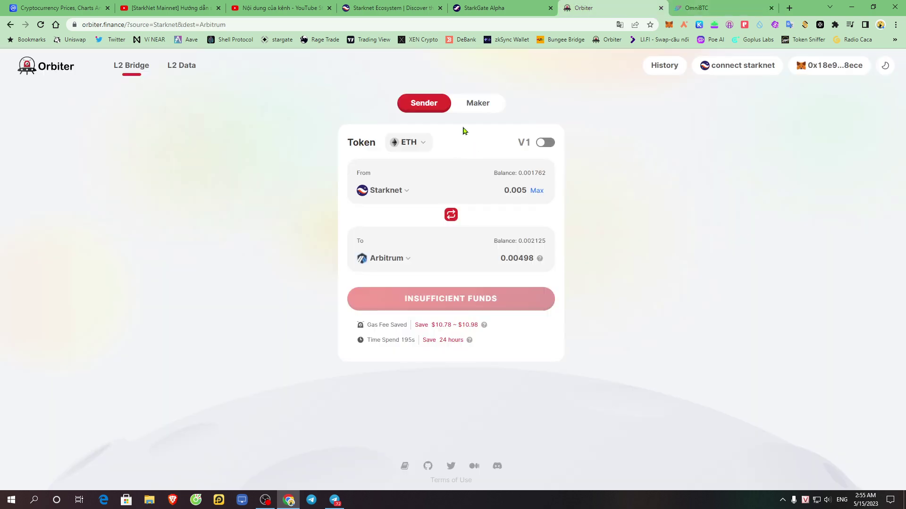
- Flip Orbiter's bridge to Arbitrum → Starknet, dismiss the wallet prompt, then go to StarkGate
{"action": "left_click", "coordinate": [450, 214]}
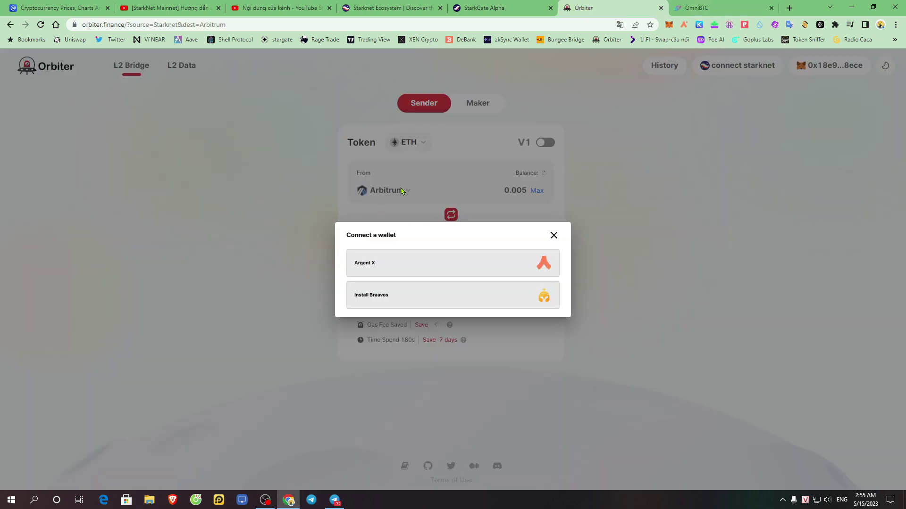
{"action": "left_click", "coordinate": [554, 236]}
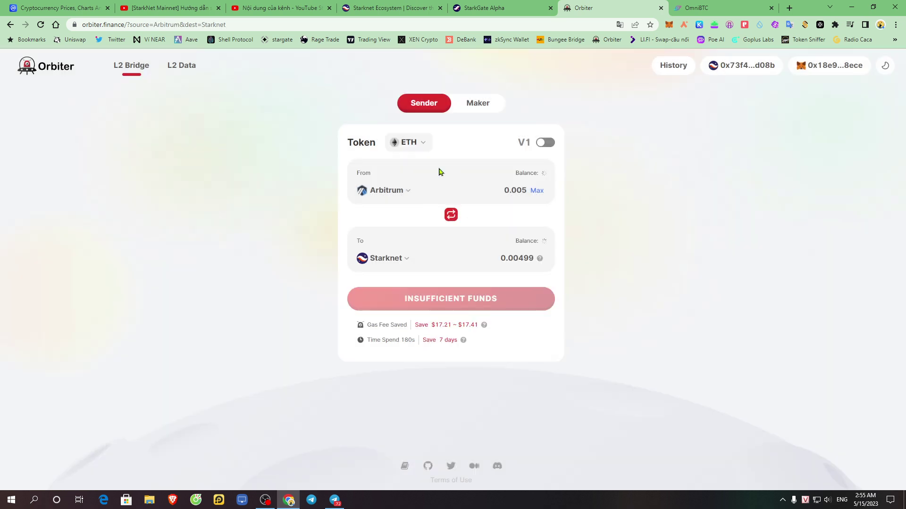
{"action": "left_click", "coordinate": [480, 6]}
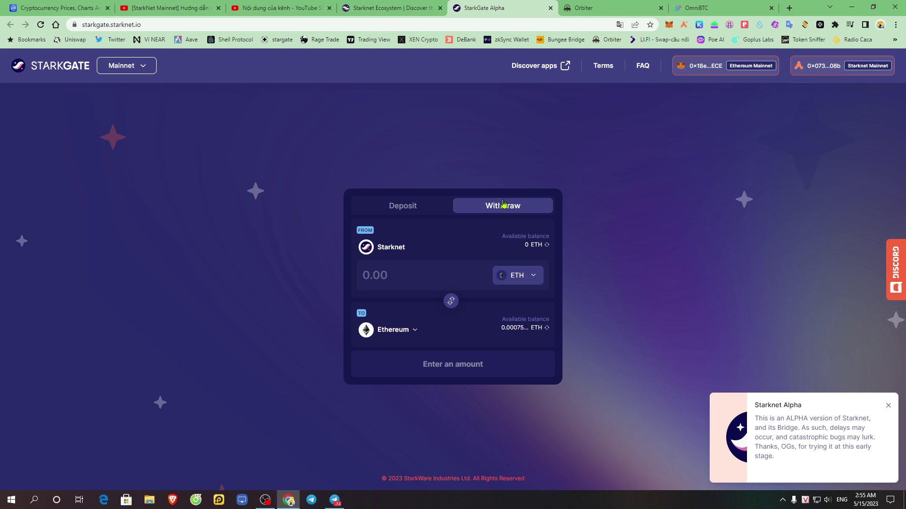
- From the Starknet Ecosystem listing, open Layerswap's website link in a new tab and view it
{"action": "left_click", "coordinate": [408, 7]}
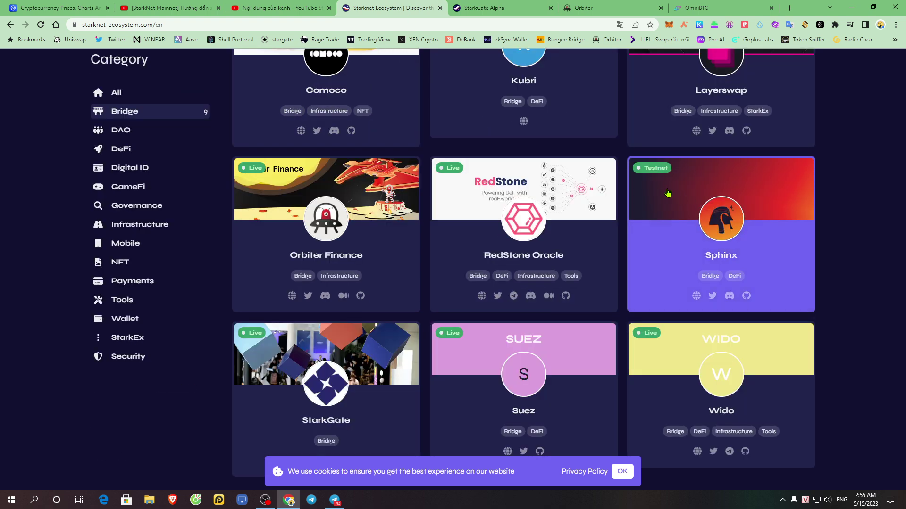
{"action": "scroll", "coordinate": [866, 150], "scroll_direction": "up", "scroll_amount": 3}
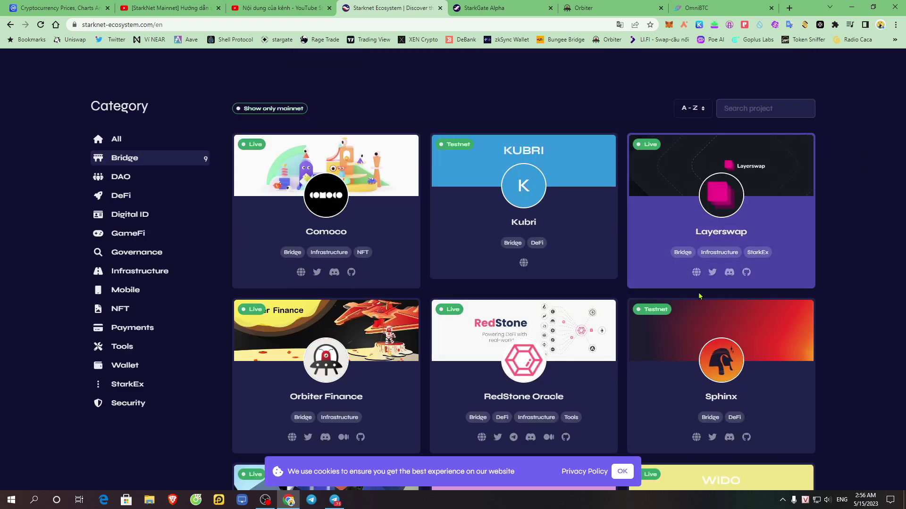
{"action": "right_click", "coordinate": [696, 272]}
{"action": "left_click", "coordinate": [734, 283]}
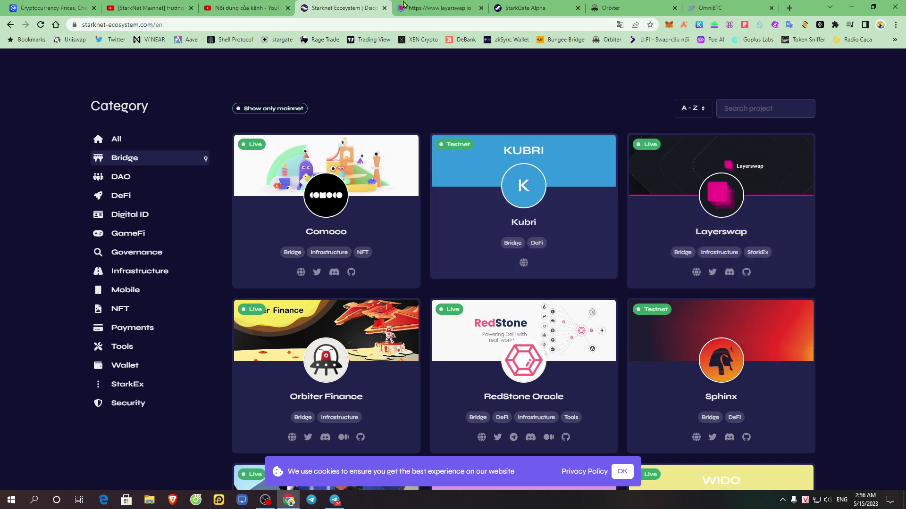
{"action": "left_click", "coordinate": [443, 4]}
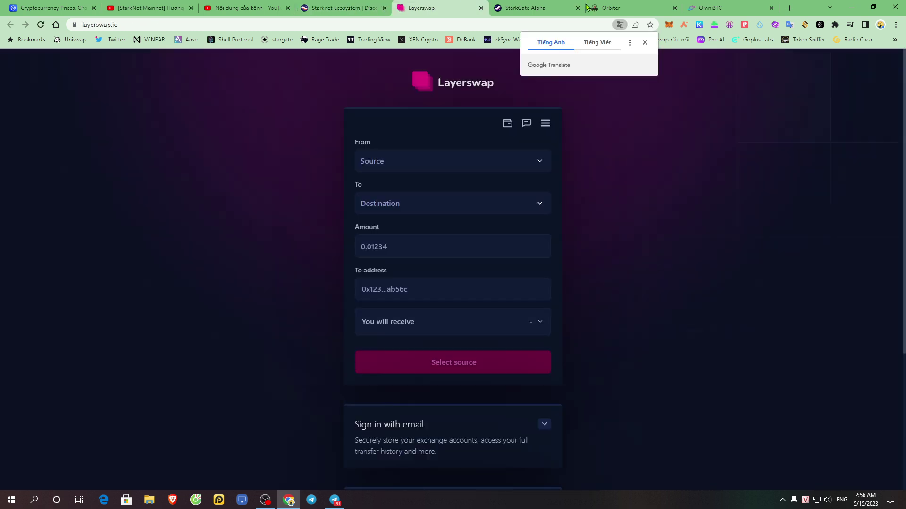
- Cycle through the Orbiter, OmniBTC and StarkGate tabs before returning to Layerswap
{"action": "left_click", "coordinate": [644, 5]}
{"action": "left_click", "coordinate": [712, 5]}
{"action": "left_click", "coordinate": [644, 5]}
{"action": "left_click", "coordinate": [555, 6]}
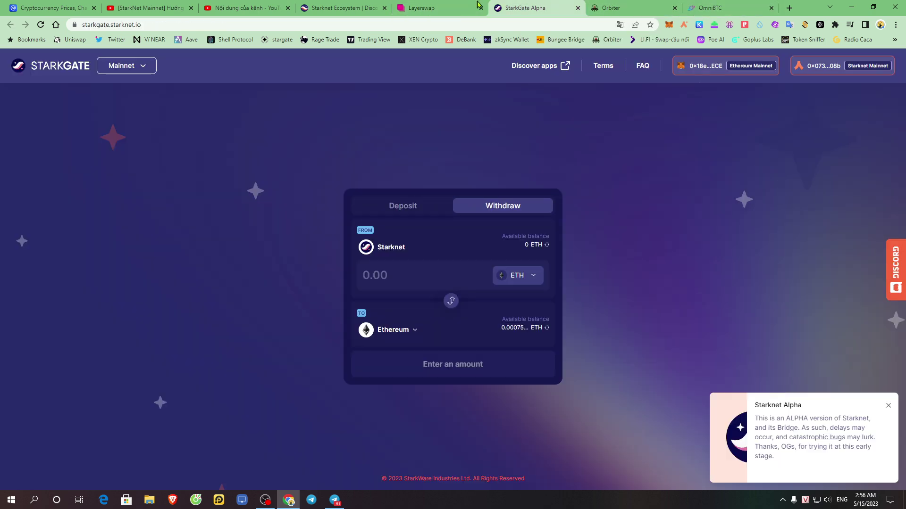
{"action": "left_click", "coordinate": [461, 6]}
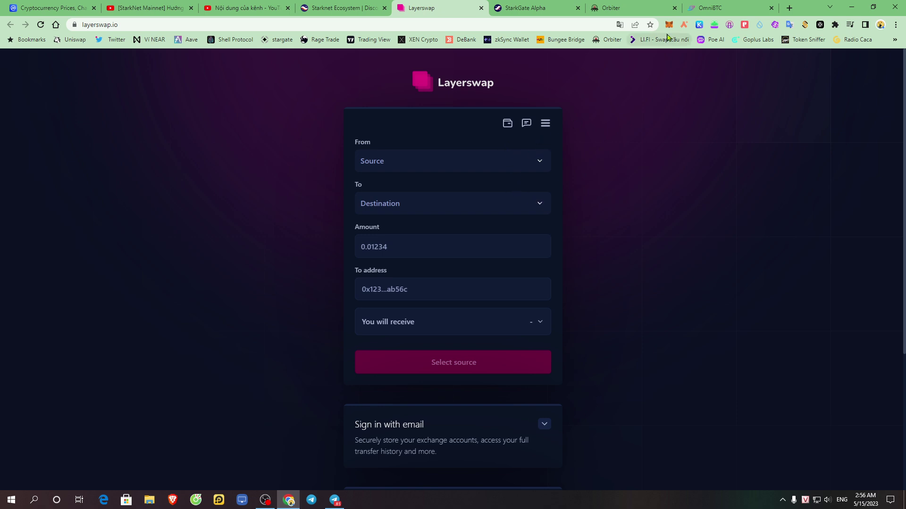
- Scroll through Layerswap's Swap from source list and close it without choosing
{"action": "left_click", "coordinate": [507, 164]}
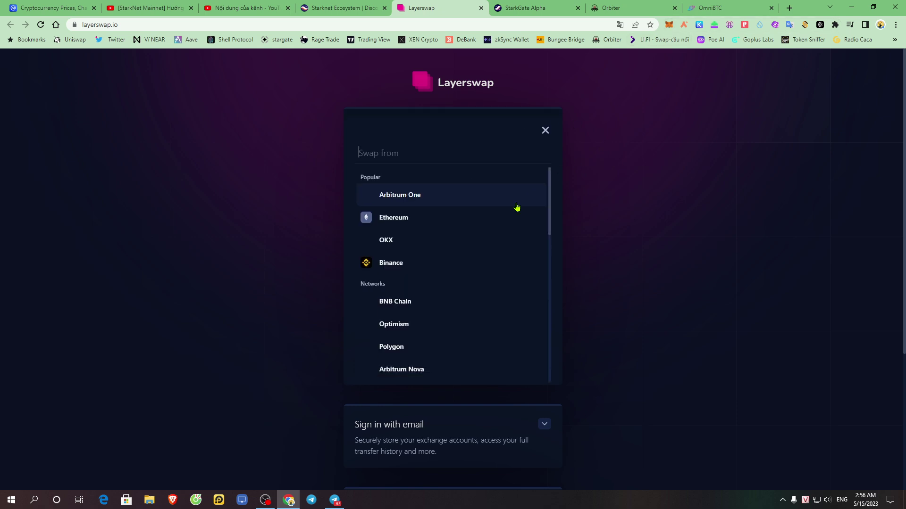
{"action": "left_click_drag", "start_coordinate": [551, 176], "coordinate": [551, 271]}
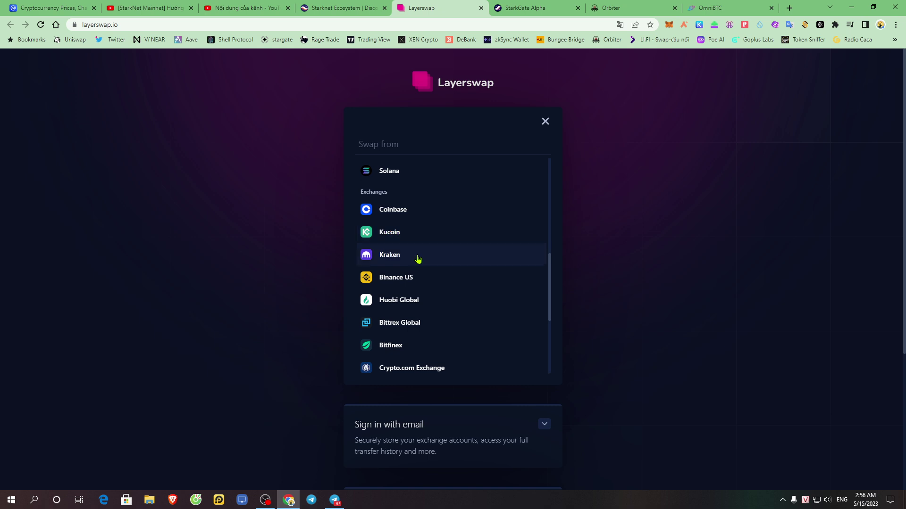
{"action": "left_click_drag", "start_coordinate": [553, 281], "coordinate": [551, 318]}
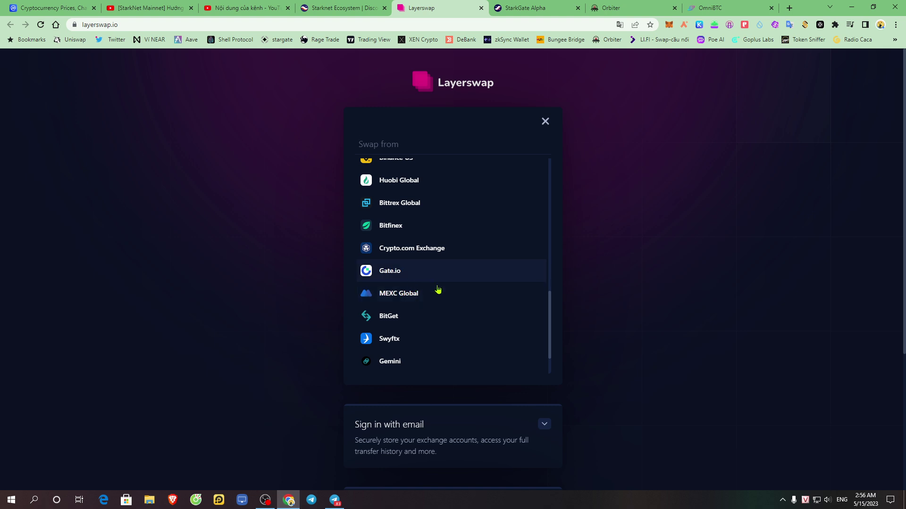
{"action": "left_click_drag", "start_coordinate": [551, 317], "coordinate": [561, 155]}
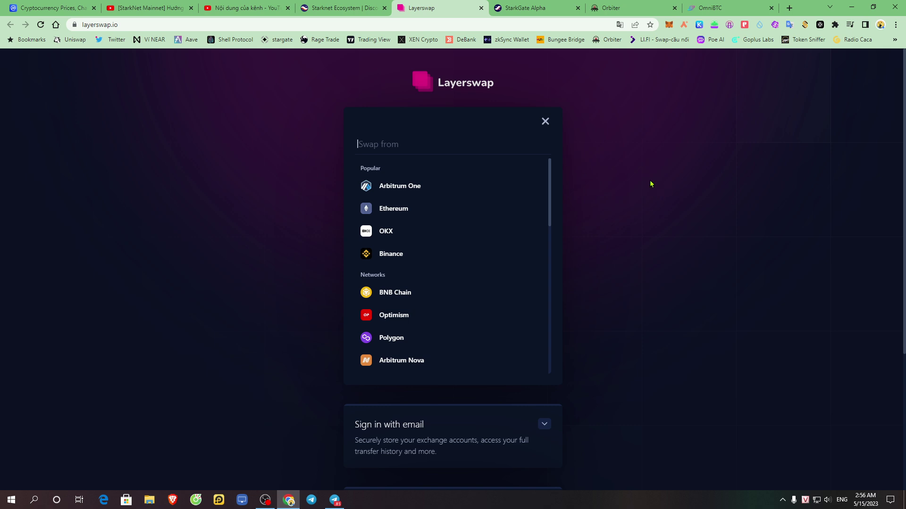
{"action": "left_click", "coordinate": [546, 121]}
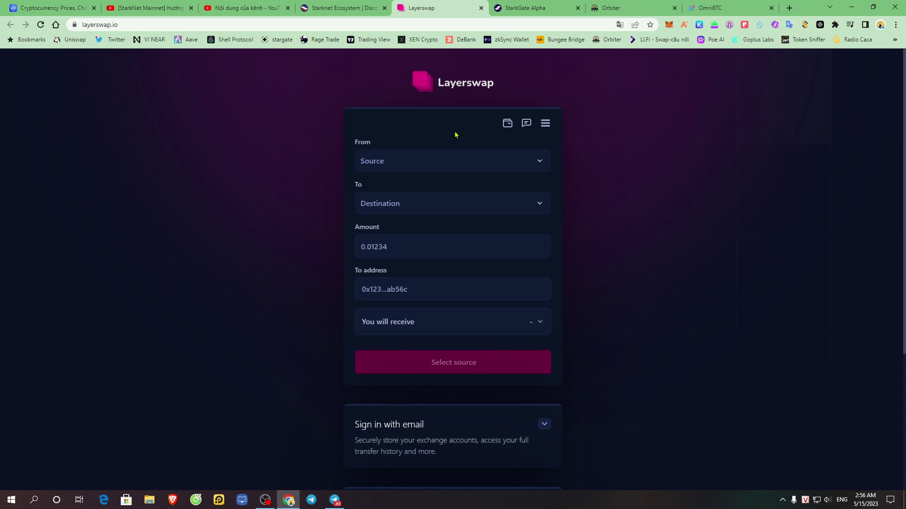
{"action": "left_click", "coordinate": [608, 7]}
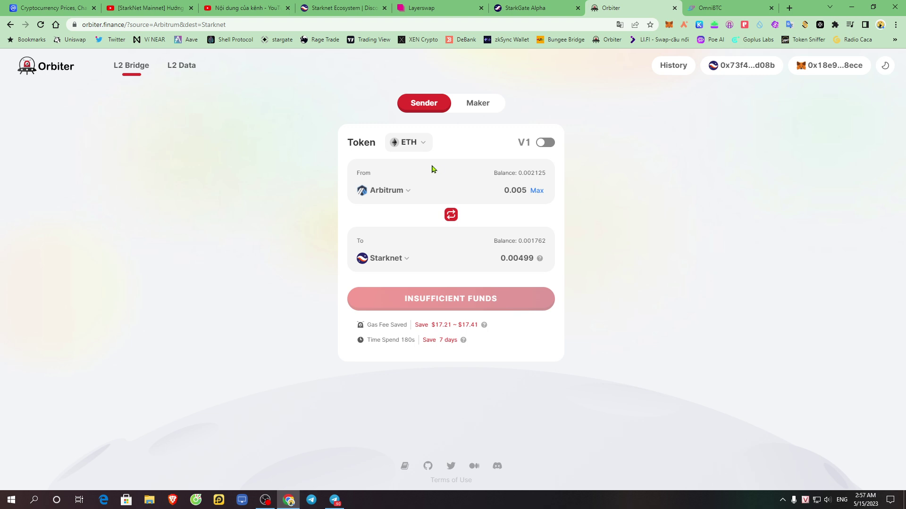
{"action": "left_click", "coordinate": [721, 6]}
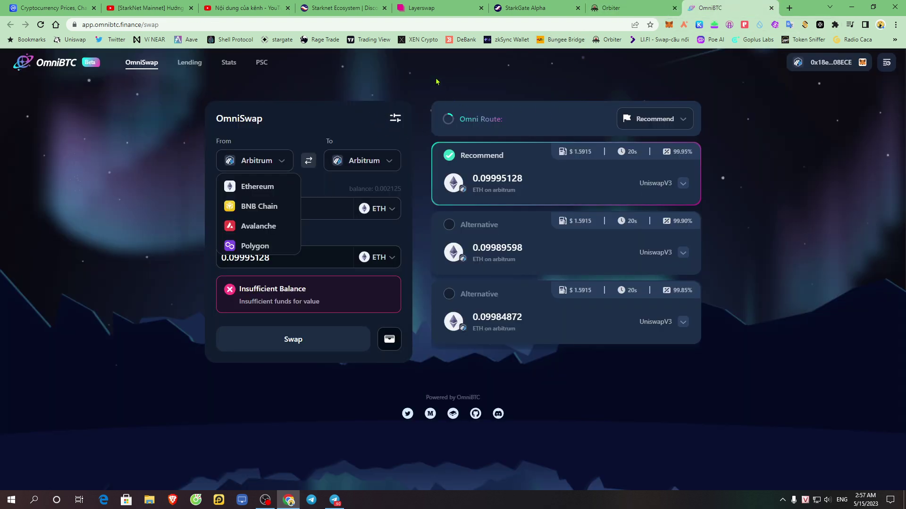
{"action": "left_click", "coordinate": [429, 7]}
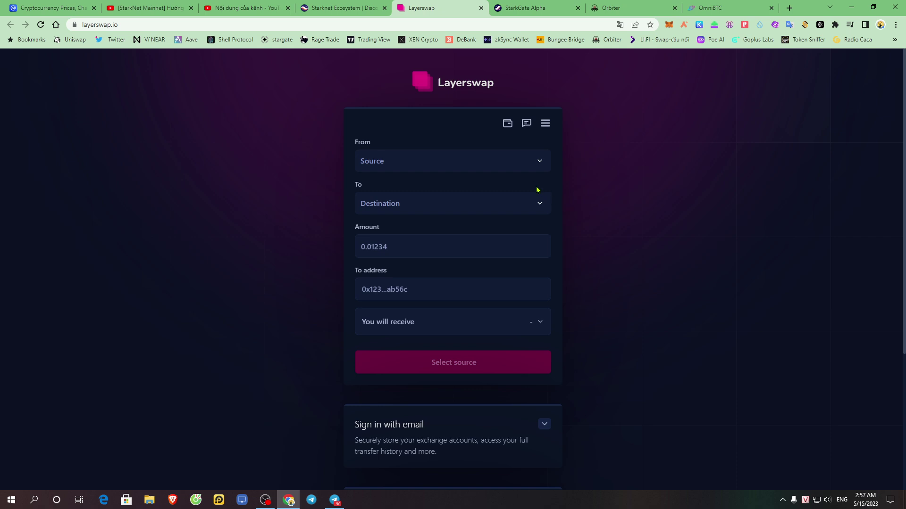
- Scroll the Layerswap page and inspect its full web address
{"action": "scroll", "coordinate": [611, 173], "scroll_direction": "down", "scroll_amount": 4}
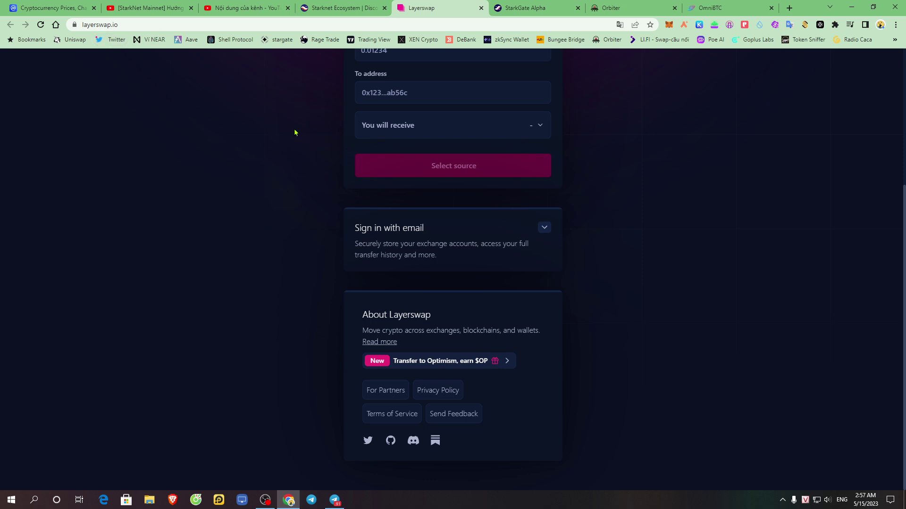
{"action": "scroll", "coordinate": [594, 251], "scroll_direction": "up", "scroll_amount": 4}
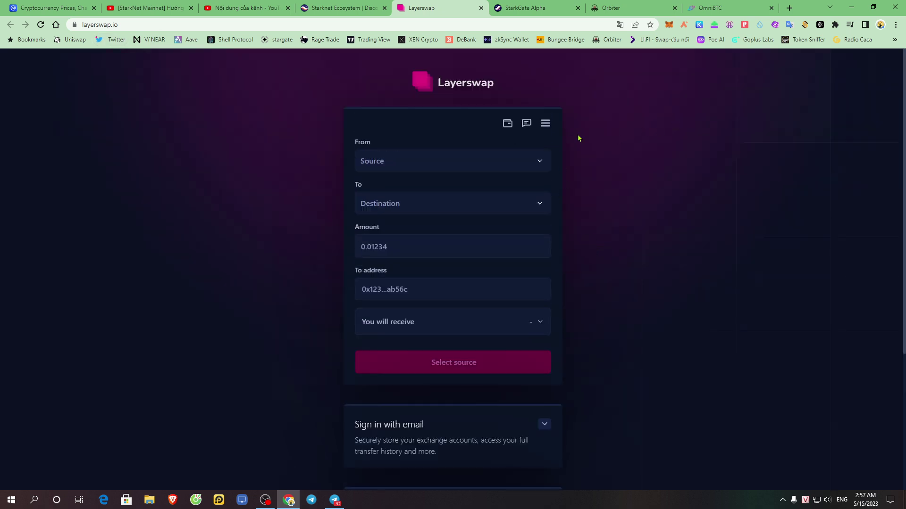
{"action": "left_click", "coordinate": [153, 25]}
{"action": "double_click", "coordinate": [153, 25]}
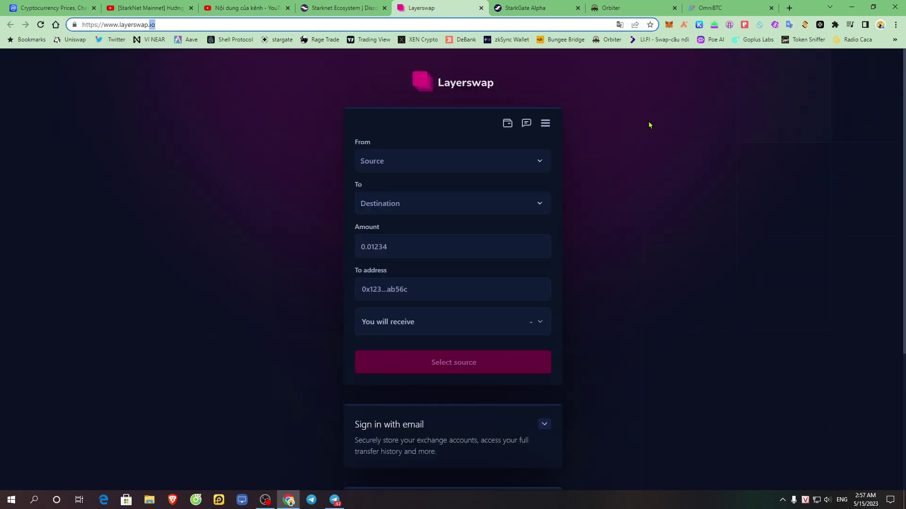
{"action": "left_click", "coordinate": [649, 125]}
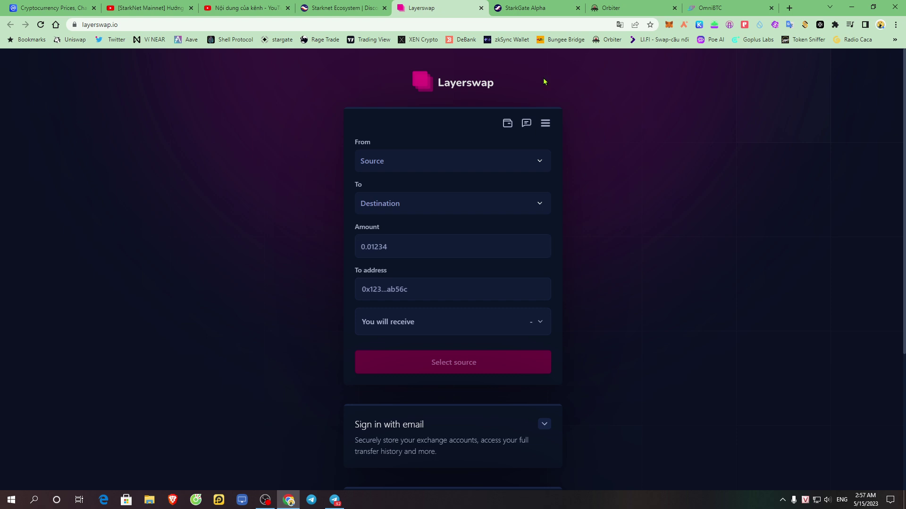
- Connect MetaMask, approve it in the popup, and view the connected wallet's details
{"action": "left_click", "coordinate": [507, 125]}
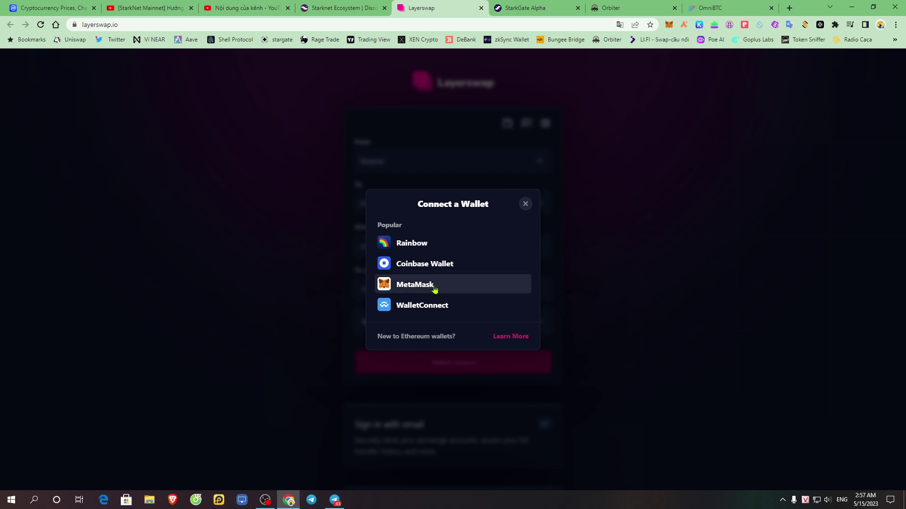
{"action": "left_click", "coordinate": [431, 284]}
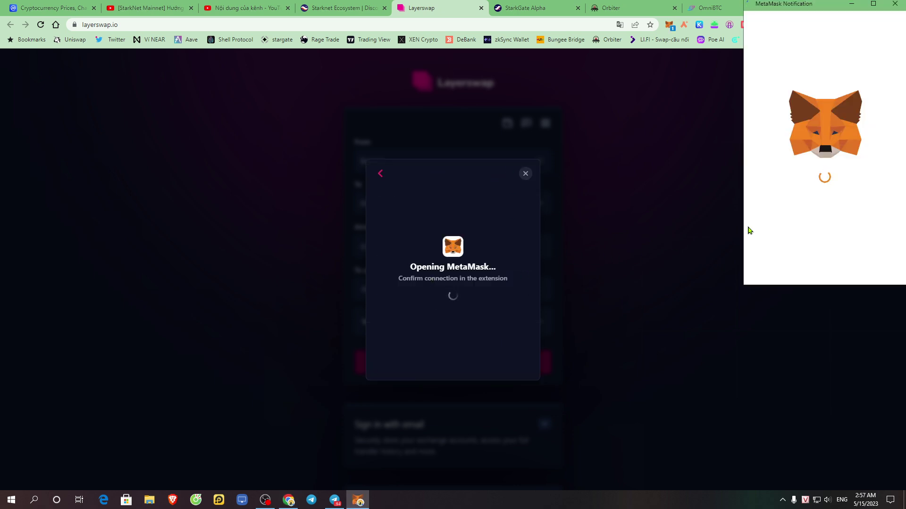
{"action": "left_click", "coordinate": [880, 268]}
{"action": "left_click", "coordinate": [880, 268]}
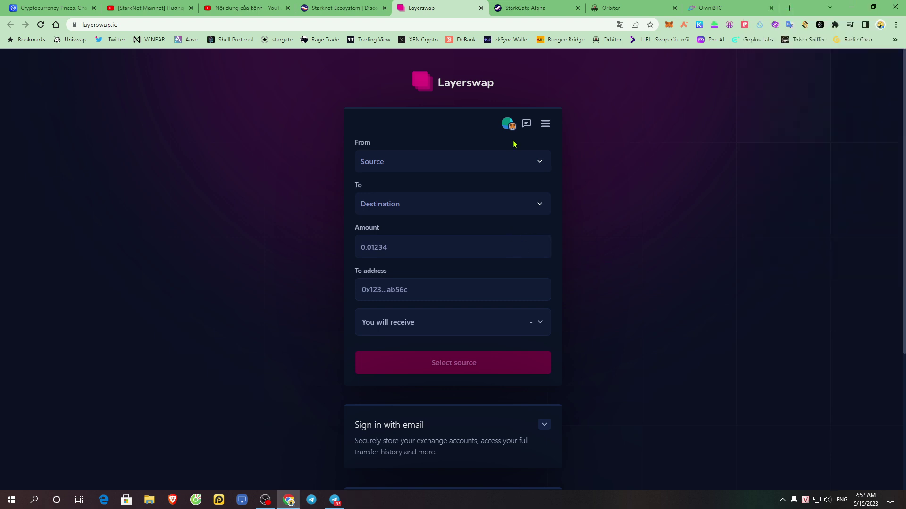
{"action": "left_click", "coordinate": [546, 125]}
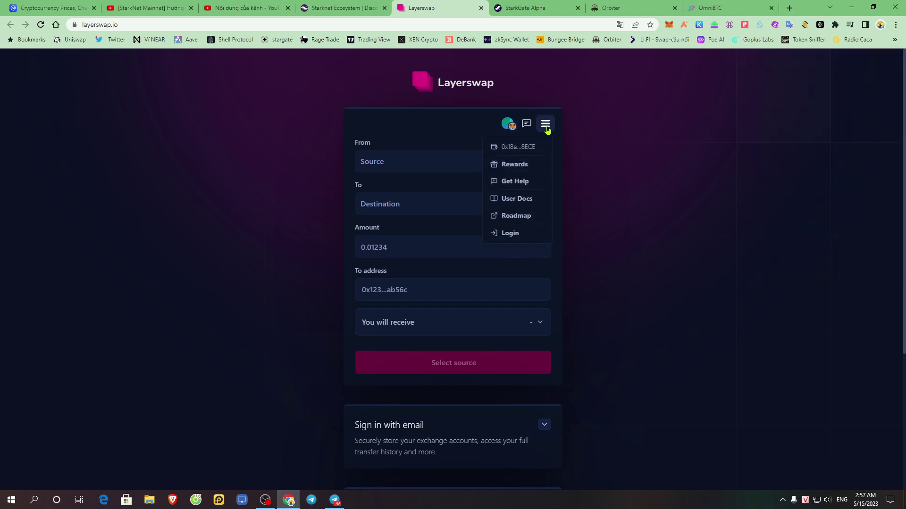
{"action": "left_click", "coordinate": [546, 125]}
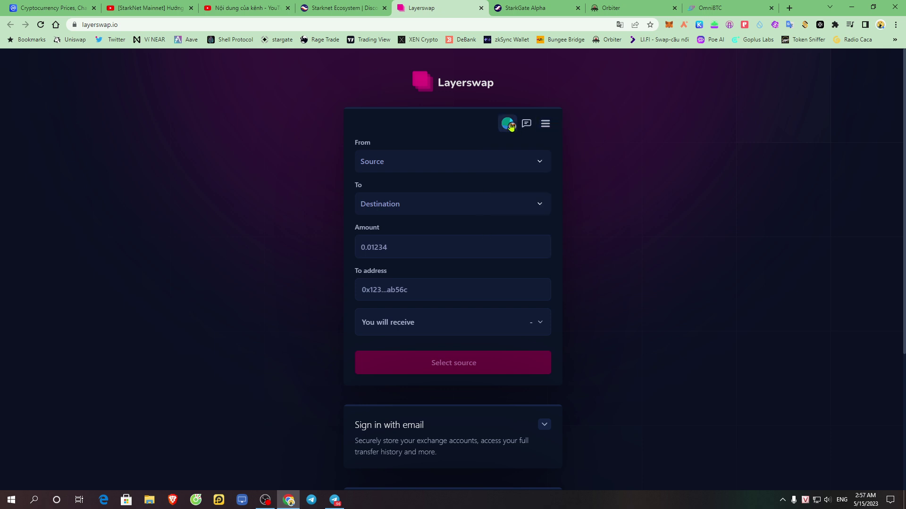
{"action": "left_click", "coordinate": [509, 123]}
- Close the wallet details and expand the Sign in with email section
{"action": "left_click", "coordinate": [608, 180]}
{"action": "scroll", "coordinate": [538, 312], "scroll_direction": "down", "scroll_amount": 4}
{"action": "left_click", "coordinate": [545, 225]}
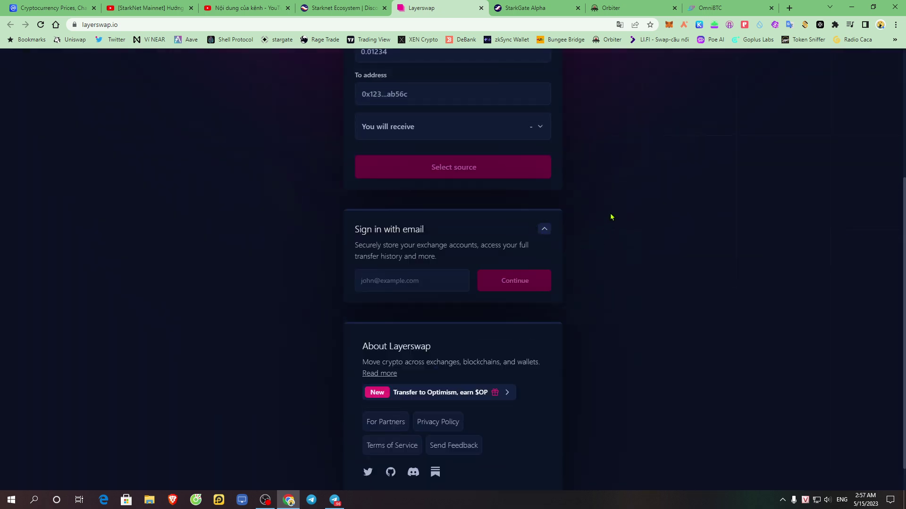
- Translate the Layerswap page into Vietnamese, then switch it back to English
{"action": "right_click", "coordinate": [610, 213]}
{"action": "left_click", "coordinate": [688, 324]}
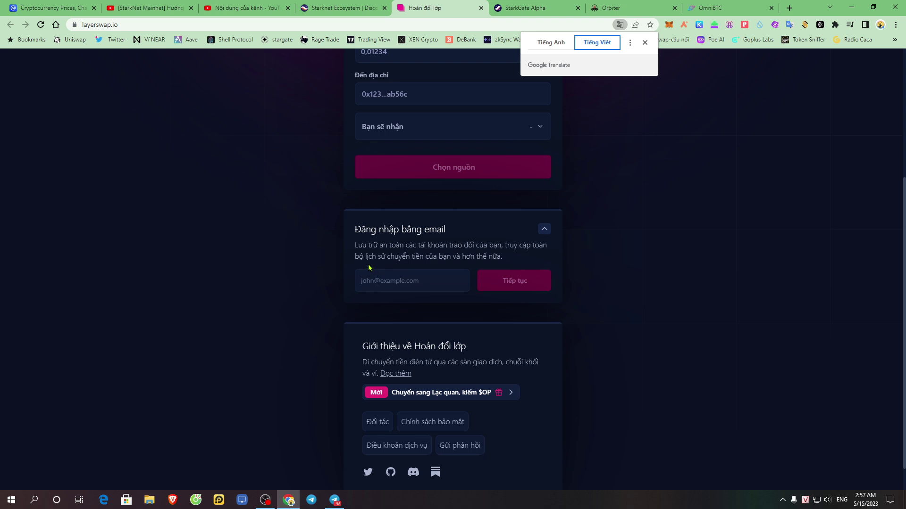
{"action": "left_click", "coordinate": [552, 44]}
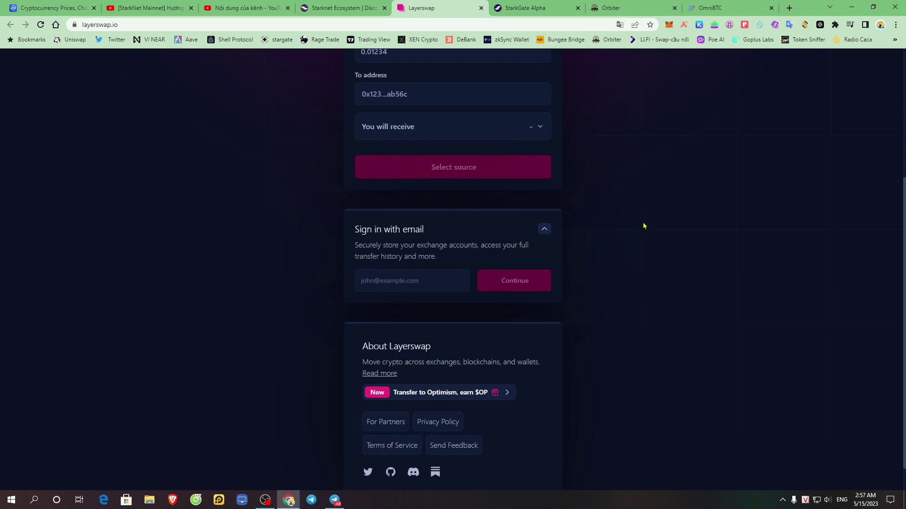
{"action": "scroll", "coordinate": [628, 220], "scroll_direction": "up", "scroll_amount": 4}
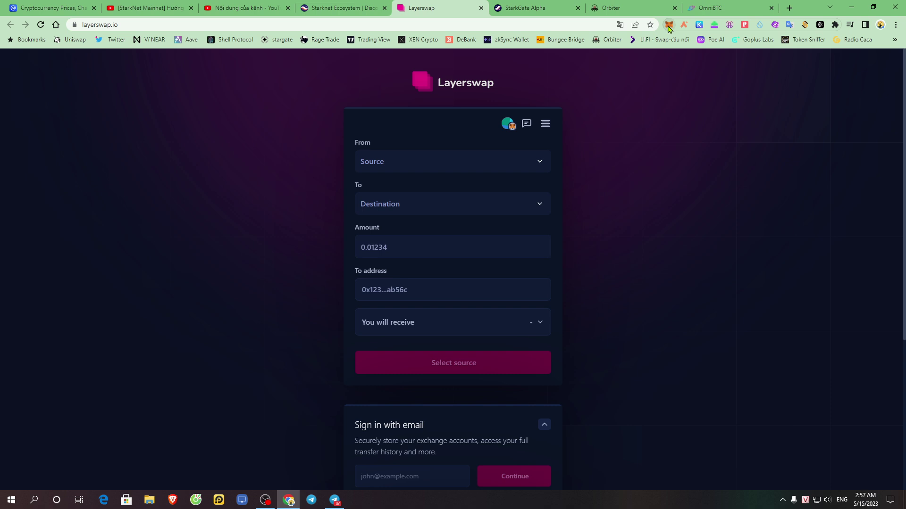
- Open and close the swap source list without choosing, then select and clear heading text
{"action": "left_click", "coordinate": [527, 168]}
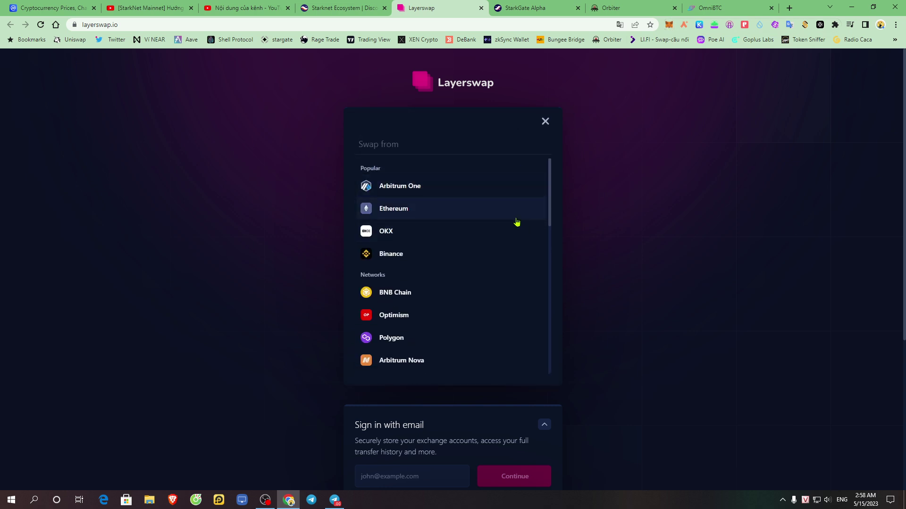
{"action": "left_click", "coordinate": [545, 121]}
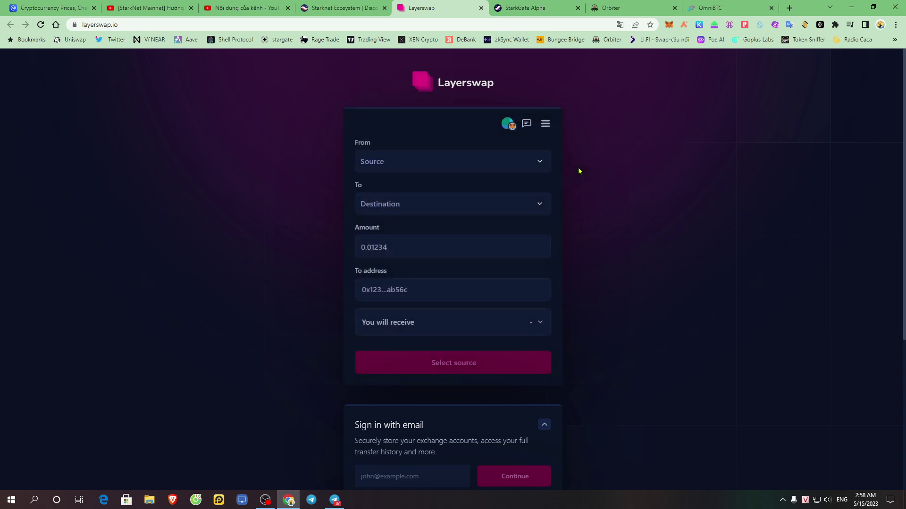
{"action": "scroll", "coordinate": [461, 441], "scroll_direction": "down", "scroll_amount": 3}
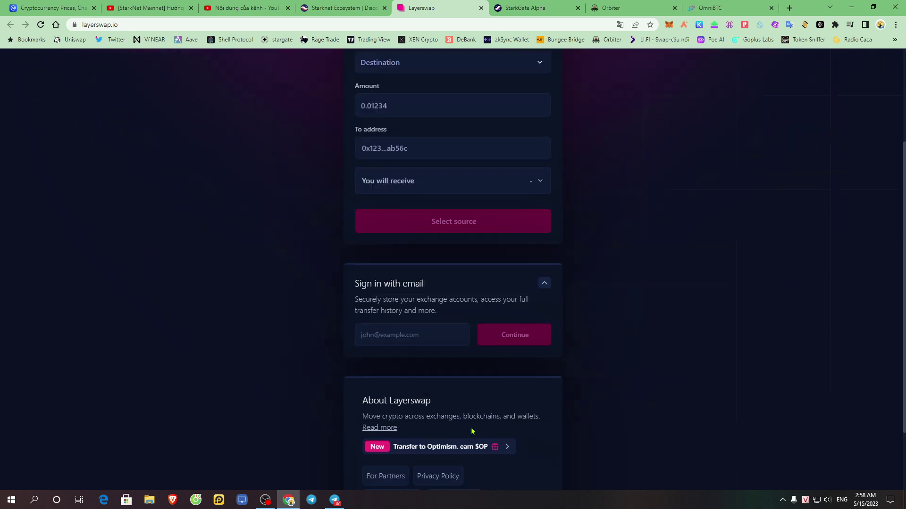
{"action": "left_click_drag", "start_coordinate": [356, 285], "coordinate": [425, 285]}
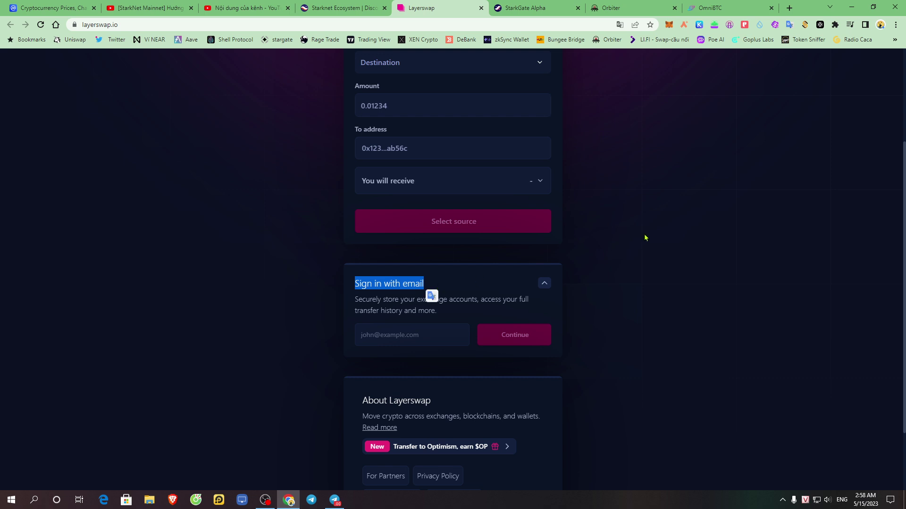
{"action": "left_click", "coordinate": [640, 233]}
{"action": "scroll", "coordinate": [625, 247], "scroll_direction": "up", "scroll_amount": 3}
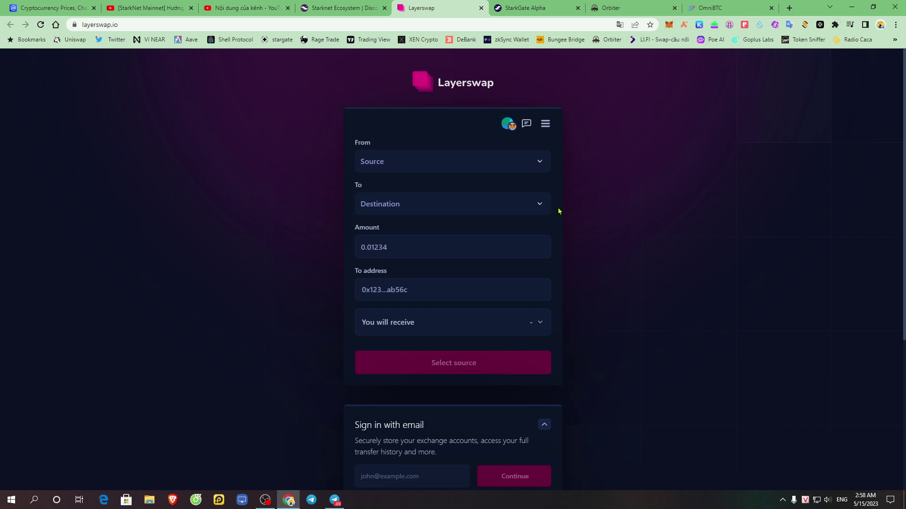
- Enter the account's e-mail address under Sign in with email, fix its '.vcom' typo, and continue
{"action": "scroll", "coordinate": [542, 211], "scroll_direction": "down", "scroll_amount": 5}
{"action": "left_click_drag", "start_coordinate": [354, 201], "coordinate": [447, 204]}
{"action": "left_click", "coordinate": [673, 193]}
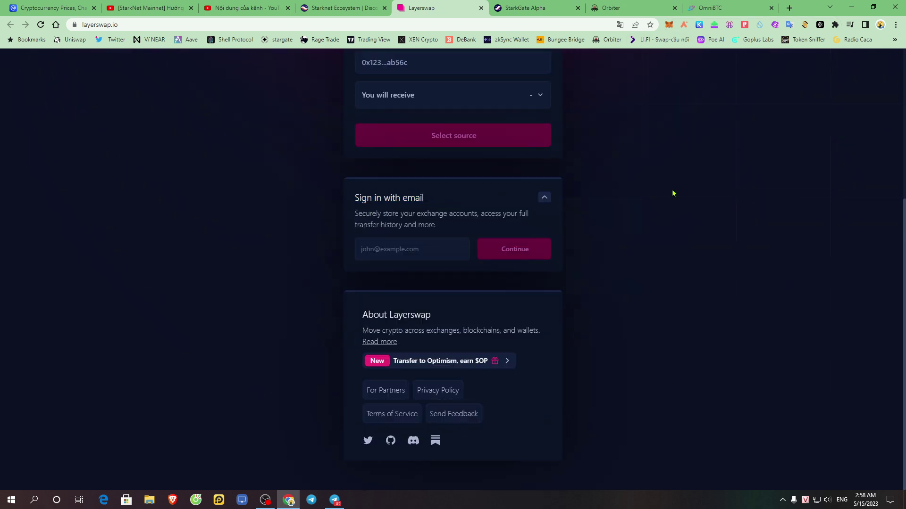
{"action": "left_click", "coordinate": [544, 198]}
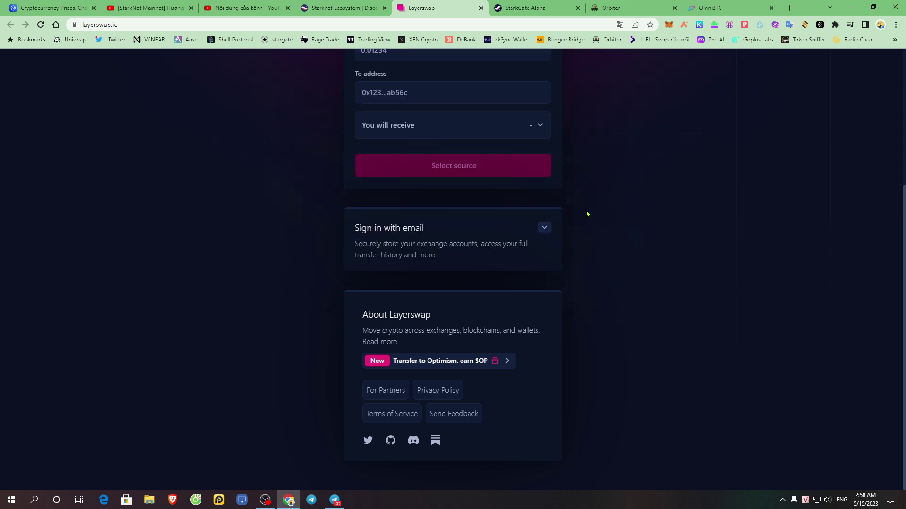
{"action": "left_click", "coordinate": [545, 228]}
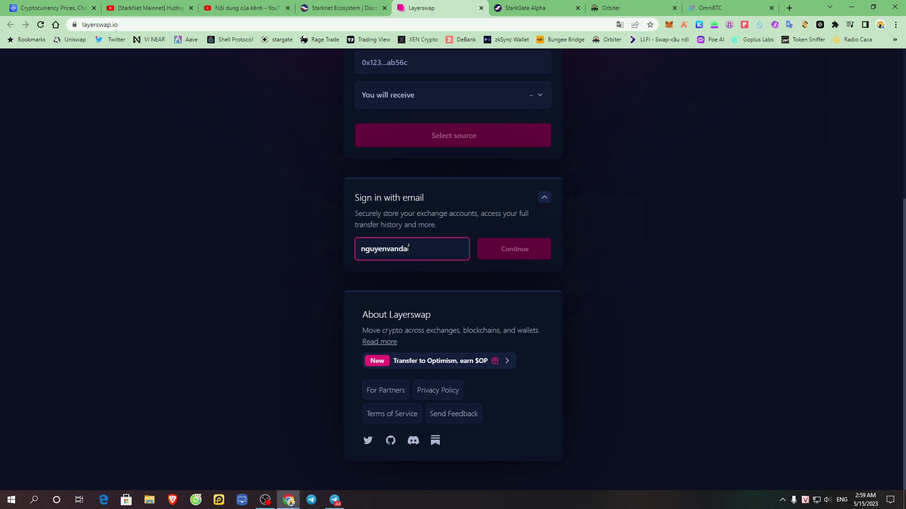
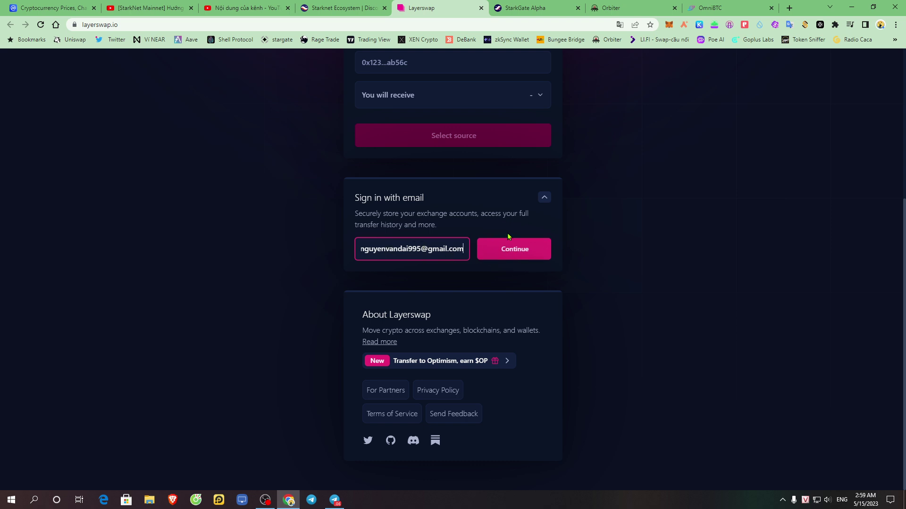
{"action": "left_click", "coordinate": [519, 249]}
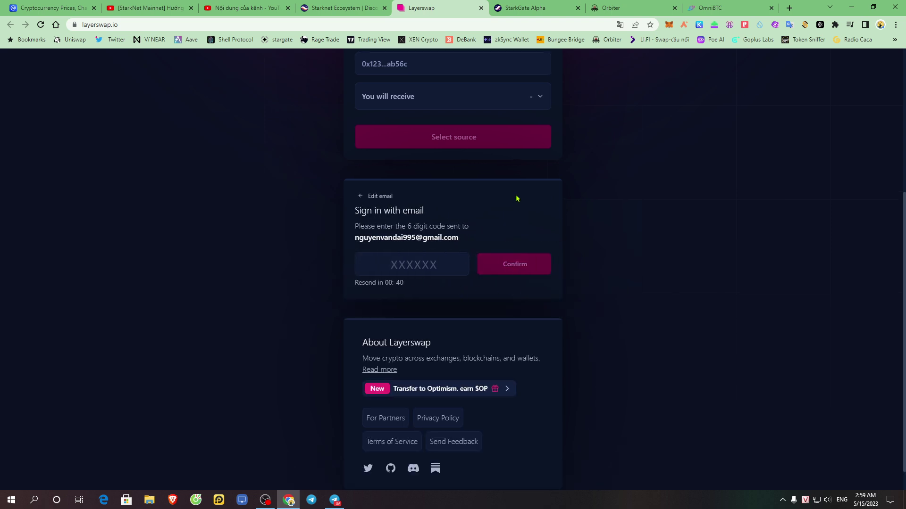
- Open Gmail in a new tab and open Layerswap's login-code e-mail
{"action": "left_click", "coordinate": [789, 8]}
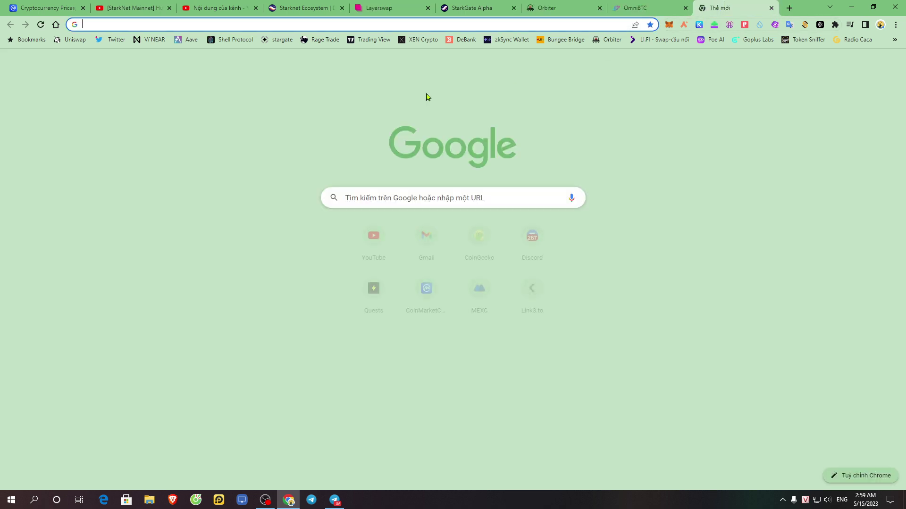
{"action": "left_click", "coordinate": [427, 237]}
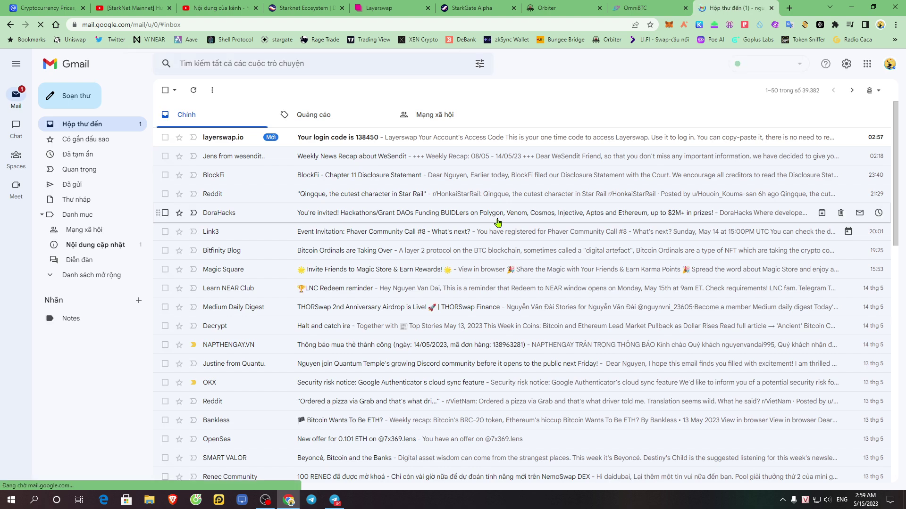
{"action": "left_click", "coordinate": [398, 138]}
- Copy the login code from the e-mail and return to the Layerswap code entry tab
{"action": "double_click", "coordinate": [520, 297]}
{"action": "right_click", "coordinate": [521, 297]}
{"action": "left_click", "coordinate": [559, 305]}
{"action": "left_click", "coordinate": [655, 5]}
{"action": "left_click", "coordinate": [557, 4]}
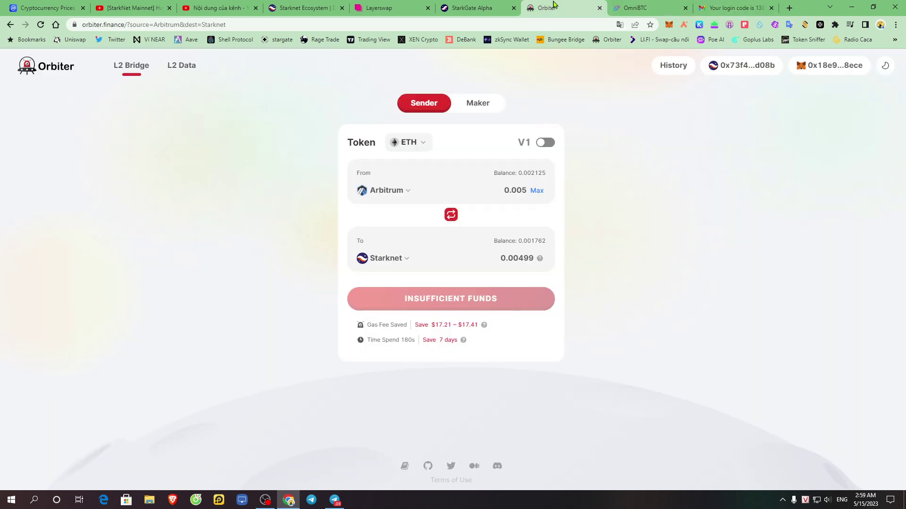
{"action": "left_click", "coordinate": [377, 6]}
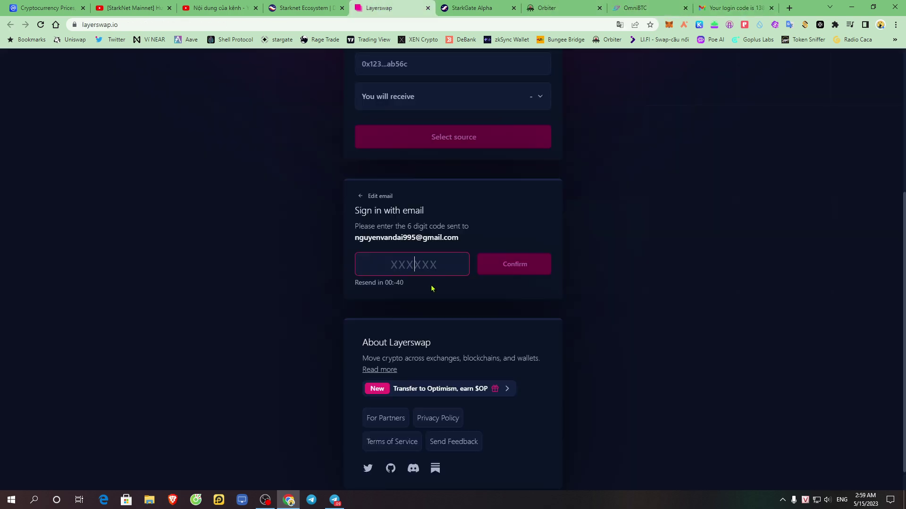
- Sign in with the pasted code and review the connected Exchange Accounts
{"action": "key", "text": "ctrl+v"}
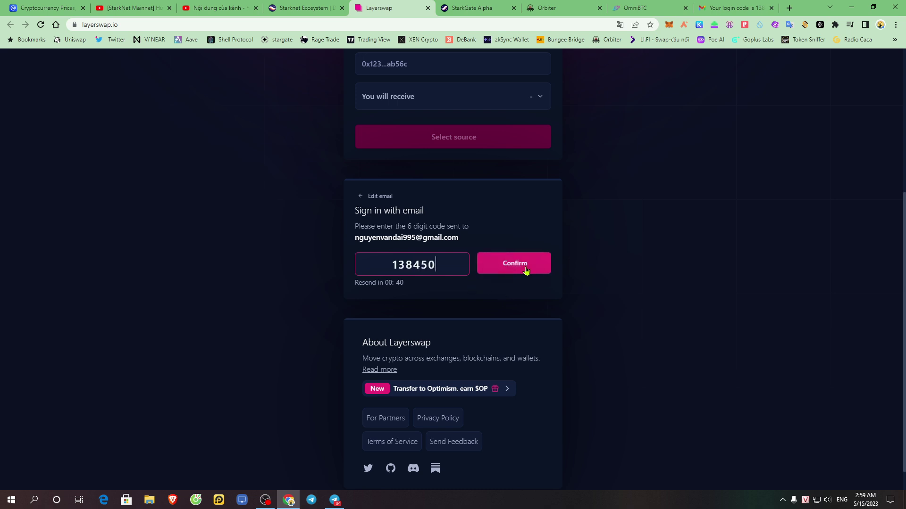
{"action": "left_click", "coordinate": [525, 269]}
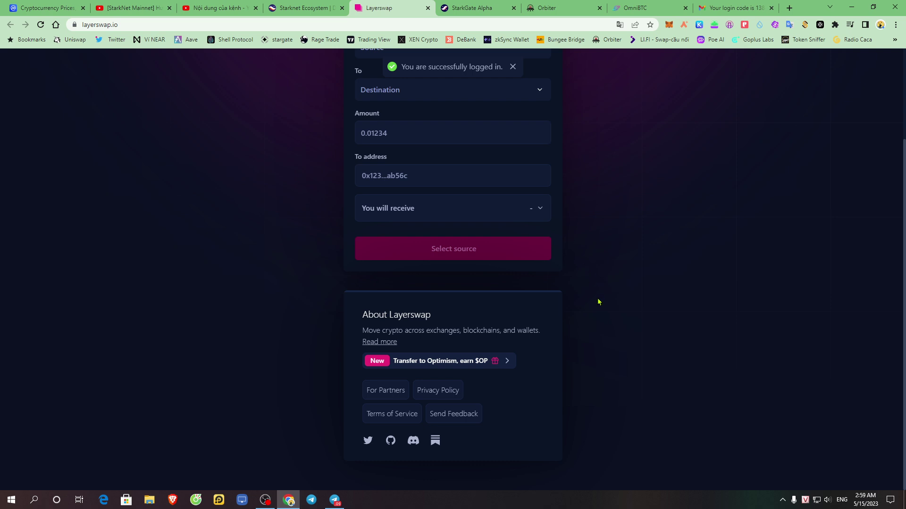
{"action": "scroll", "coordinate": [560, 297], "scroll_direction": "up", "scroll_amount": 2}
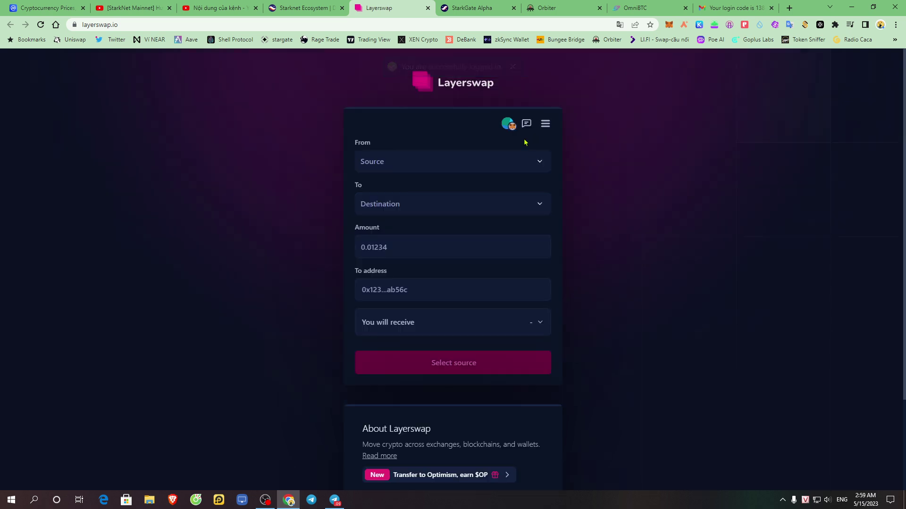
{"action": "left_click", "coordinate": [545, 124]}
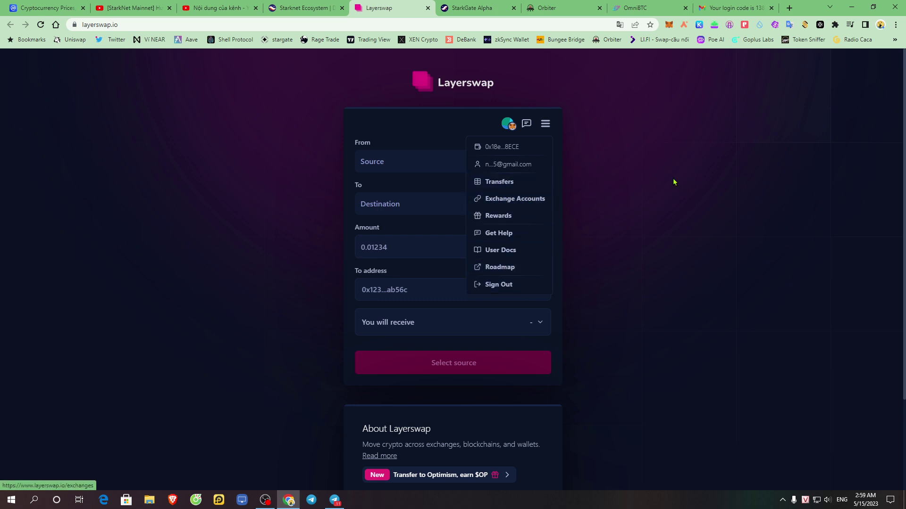
{"action": "left_click", "coordinate": [566, 124]}
{"action": "left_click", "coordinate": [516, 198]}
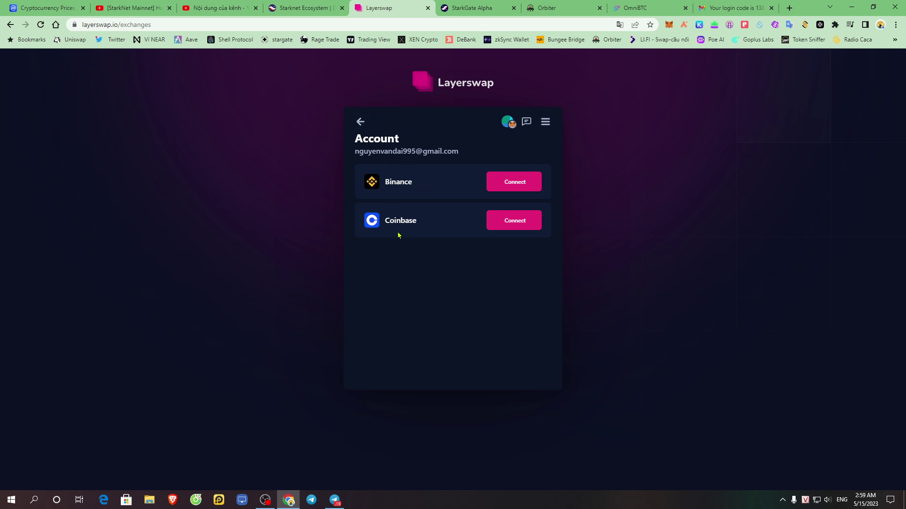
{"action": "left_click", "coordinate": [360, 122]}
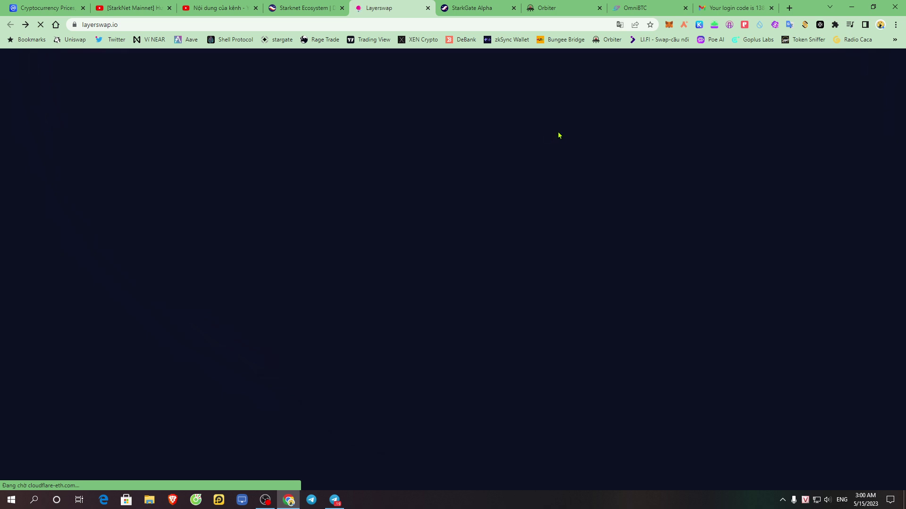
- Check the empty Transfers history and go back to the swap form
{"action": "left_click", "coordinate": [545, 124]}
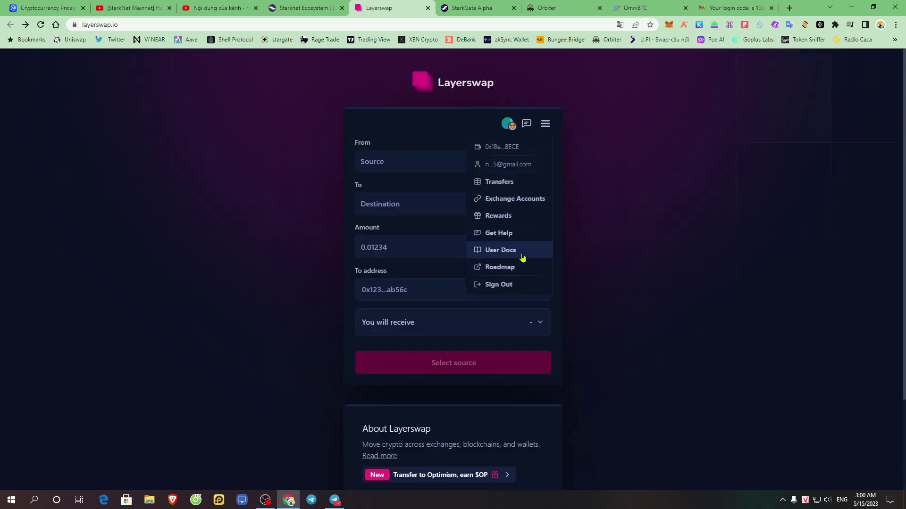
{"action": "left_click", "coordinate": [515, 217]}
{"action": "left_click", "coordinate": [516, 186]}
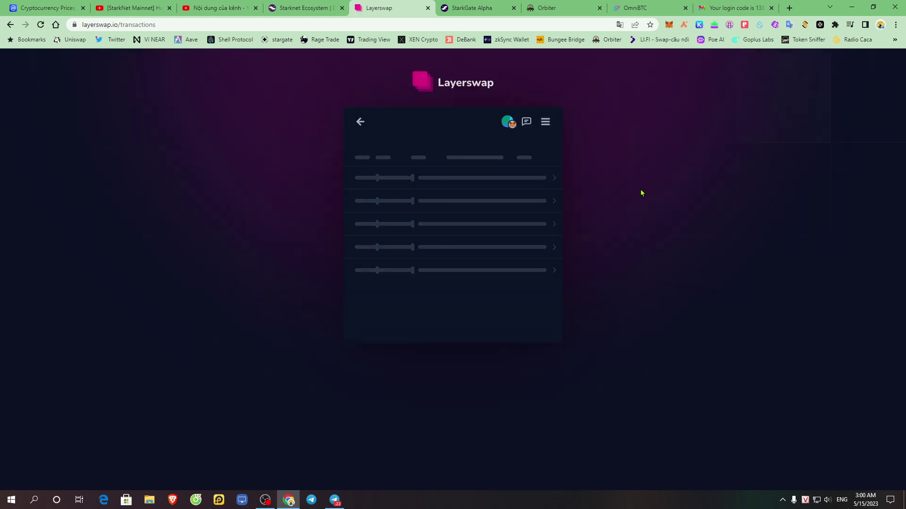
{"action": "left_click", "coordinate": [360, 121]}
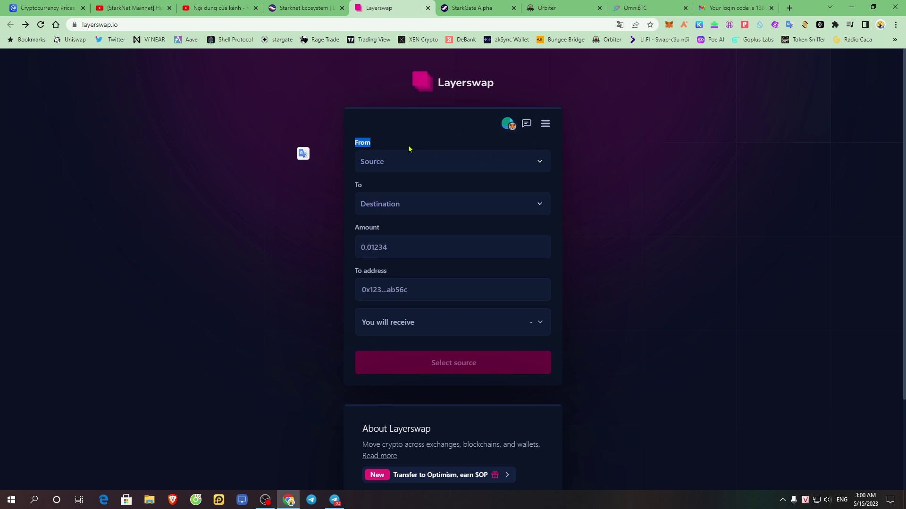
- Choose BNB Chain as the swap source network
{"action": "left_click", "coordinate": [442, 162]}
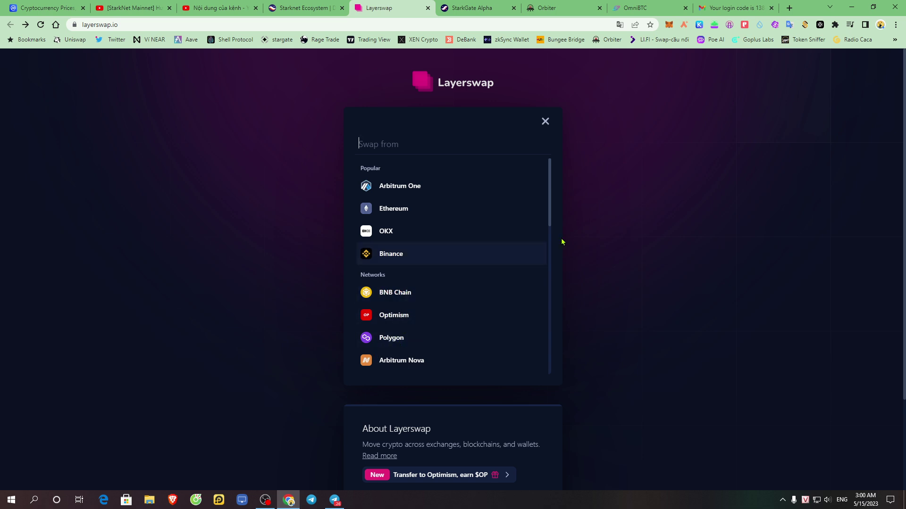
{"action": "left_click_drag", "start_coordinate": [550, 192], "coordinate": [550, 235]}
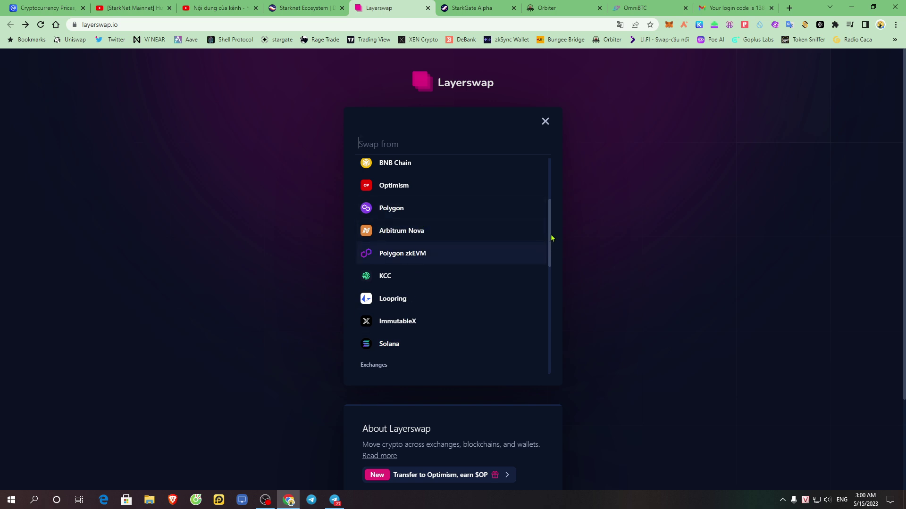
{"action": "left_click_drag", "start_coordinate": [553, 238], "coordinate": [552, 202]}
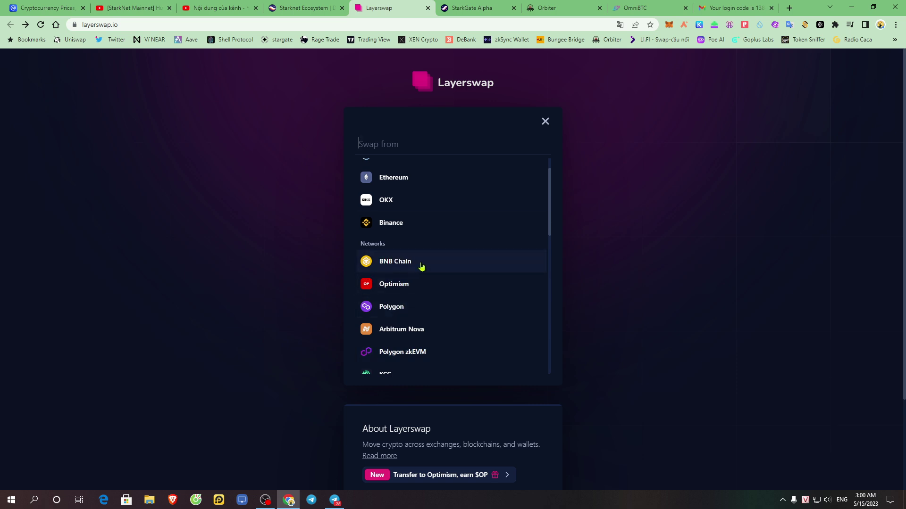
{"action": "left_click_drag", "start_coordinate": [553, 218], "coordinate": [542, 175]}
{"action": "left_click", "coordinate": [406, 274]}
- Choose StarkNet as the swap destination network
{"action": "left_click", "coordinate": [409, 205]}
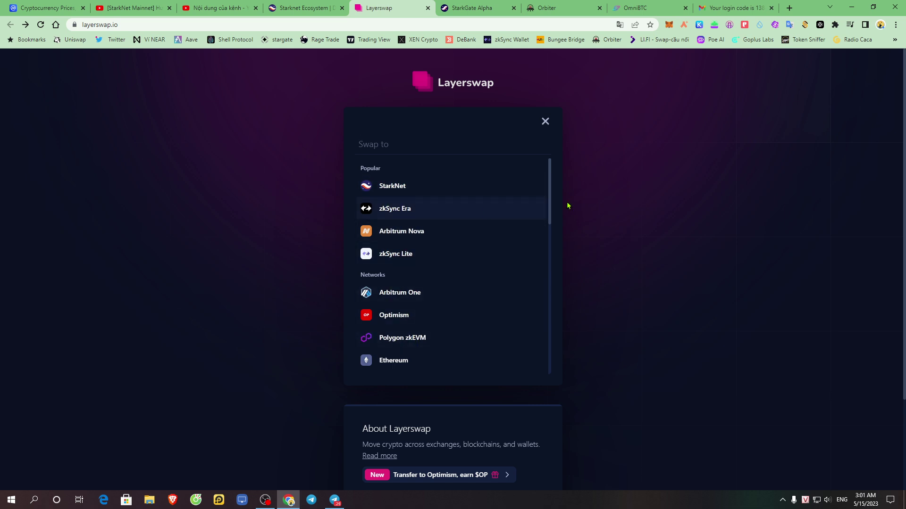
{"action": "left_click_drag", "start_coordinate": [552, 185], "coordinate": [544, 152]}
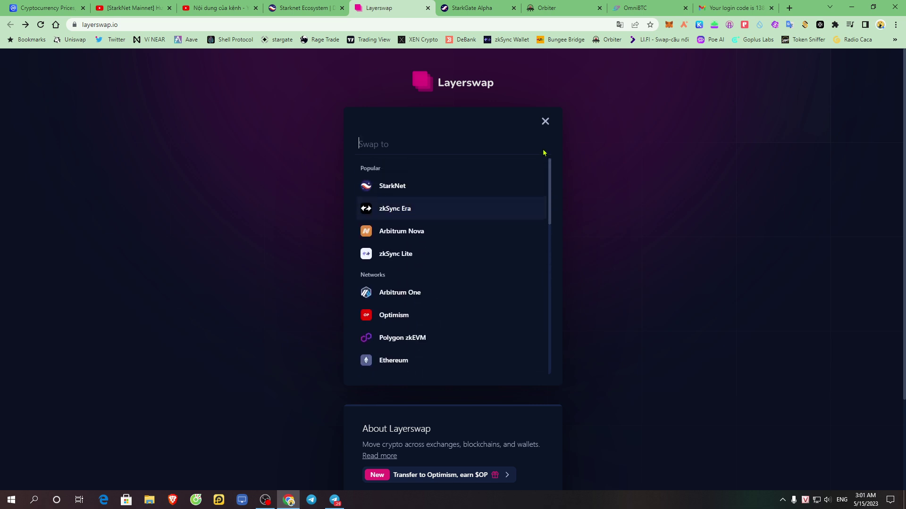
{"action": "left_click", "coordinate": [389, 193]}
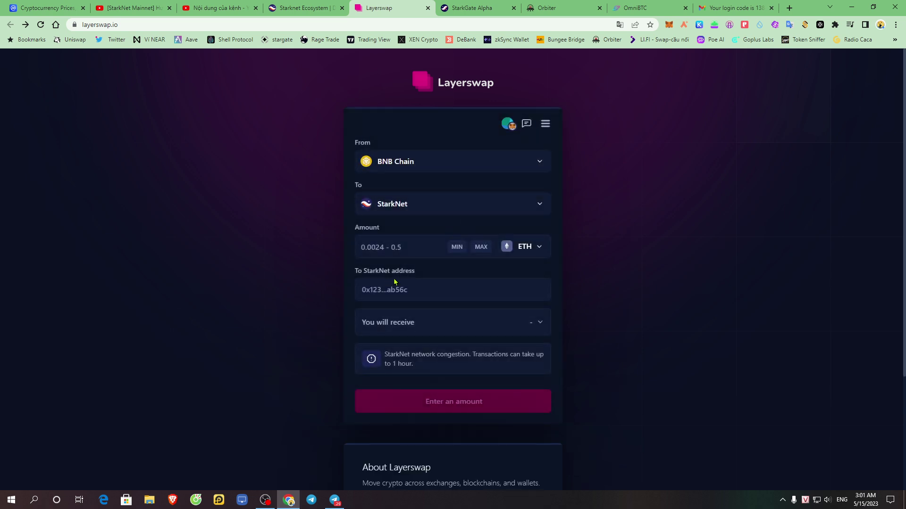
- Enter 0.0024 ETH as the swap amount
{"action": "double_click", "coordinate": [373, 229]}
{"action": "left_click", "coordinate": [387, 245]}
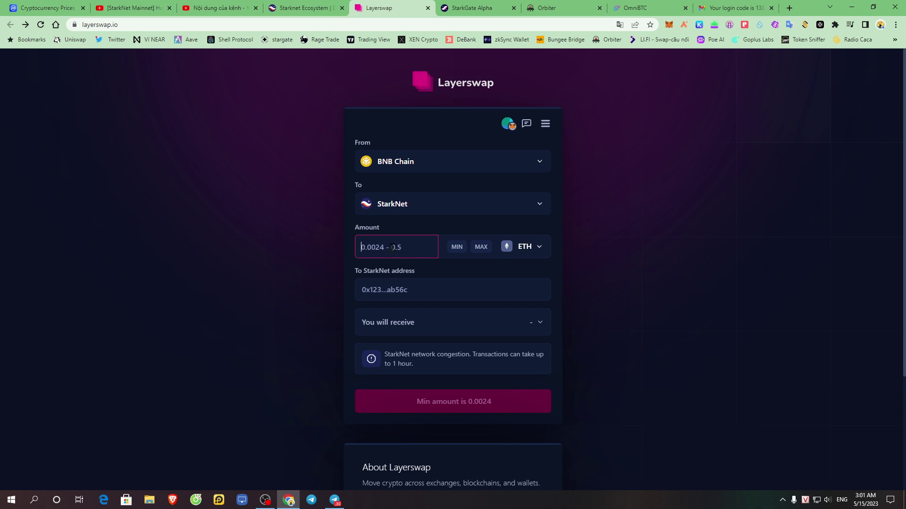
{"action": "left_click", "coordinate": [596, 270]}
{"action": "left_click", "coordinate": [381, 247]}
{"action": "left_click", "coordinate": [431, 246]}
{"action": "left_click", "coordinate": [391, 248]}
{"action": "type", "text": "0.0024"}
{"action": "left_click", "coordinate": [666, 318]}
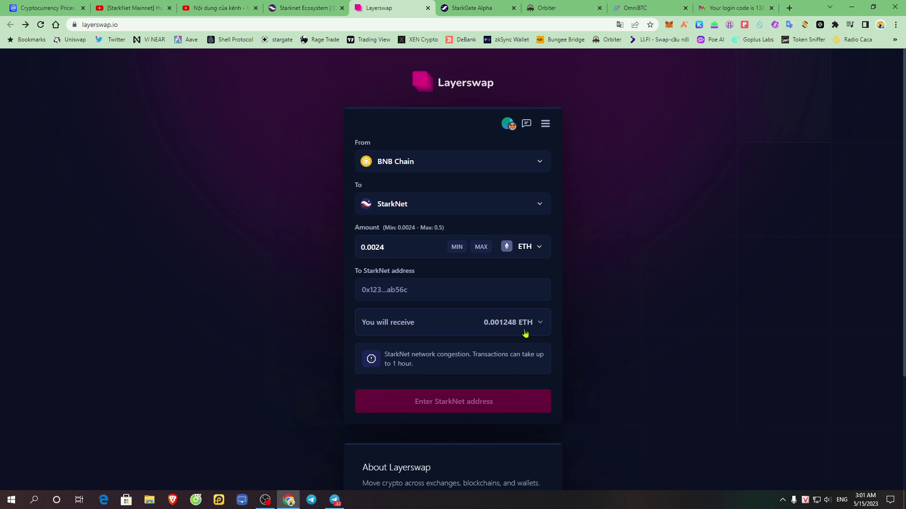
- Expand 'You will receive' to show the 0.001152 ETH fee and ~1-2 minute arrival
{"action": "scroll", "coordinate": [453, 351], "scroll_direction": "down", "scroll_amount": 3}
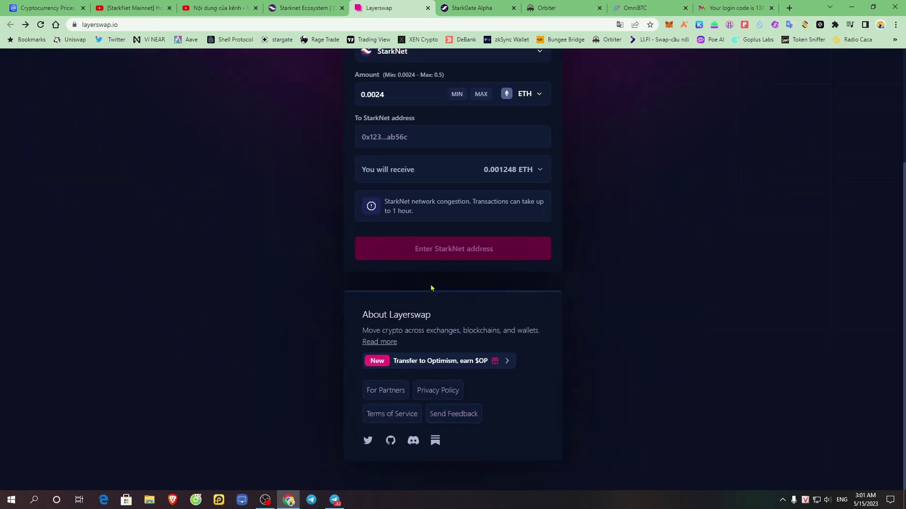
{"action": "scroll", "coordinate": [423, 287], "scroll_direction": "up", "scroll_amount": 3}
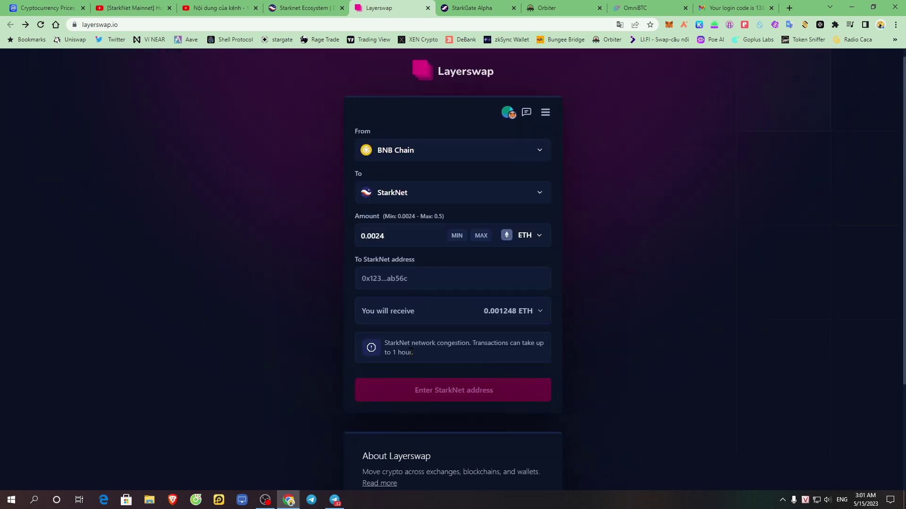
{"action": "left_click", "coordinate": [537, 311]}
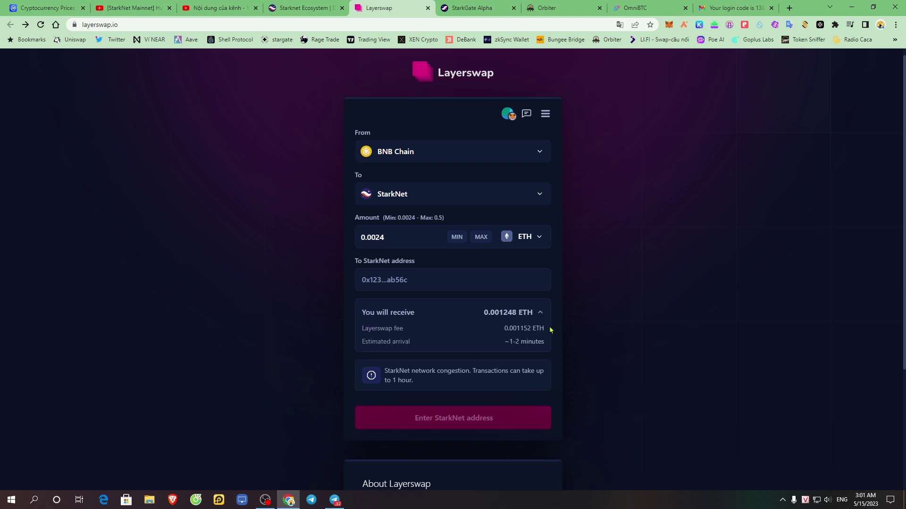
- Translate the page to Vietnamese and highlight the congestion notice and arrival time
{"action": "right_click", "coordinate": [608, 299]}
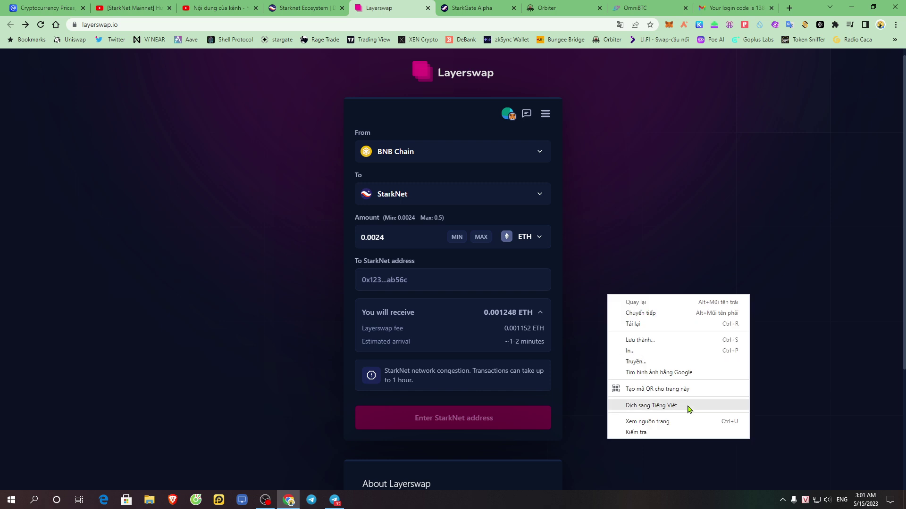
{"action": "left_click", "coordinate": [689, 407]}
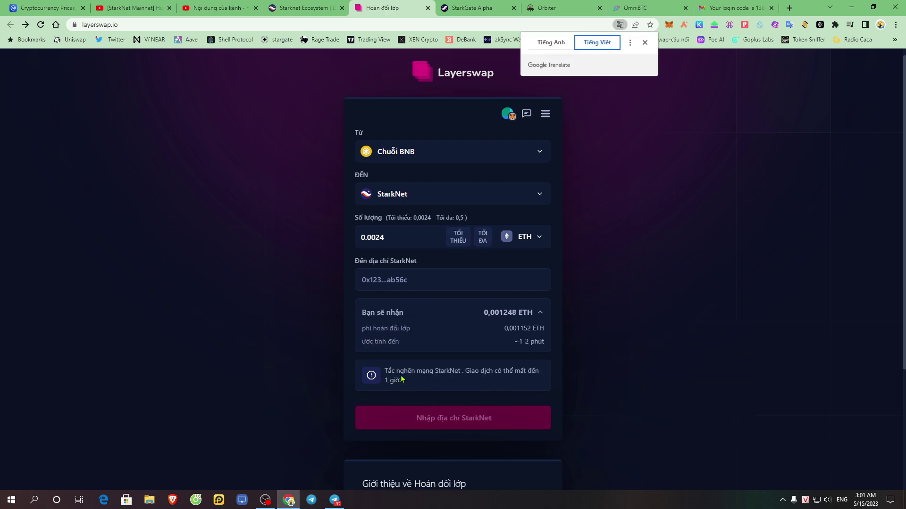
{"action": "left_click_drag", "start_coordinate": [385, 374], "coordinate": [457, 372]}
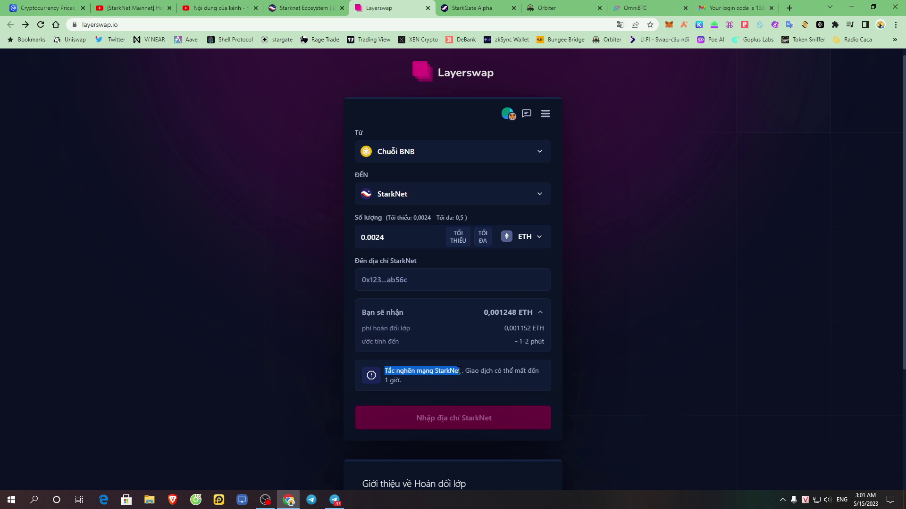
{"action": "left_click_drag", "start_coordinate": [464, 372], "coordinate": [529, 378]}
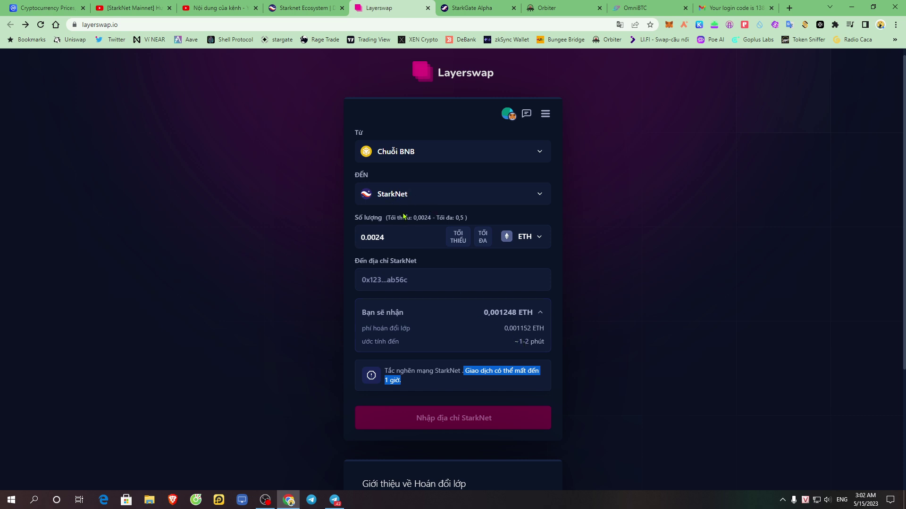
{"action": "left_click_drag", "start_coordinate": [514, 342], "coordinate": [542, 342]}
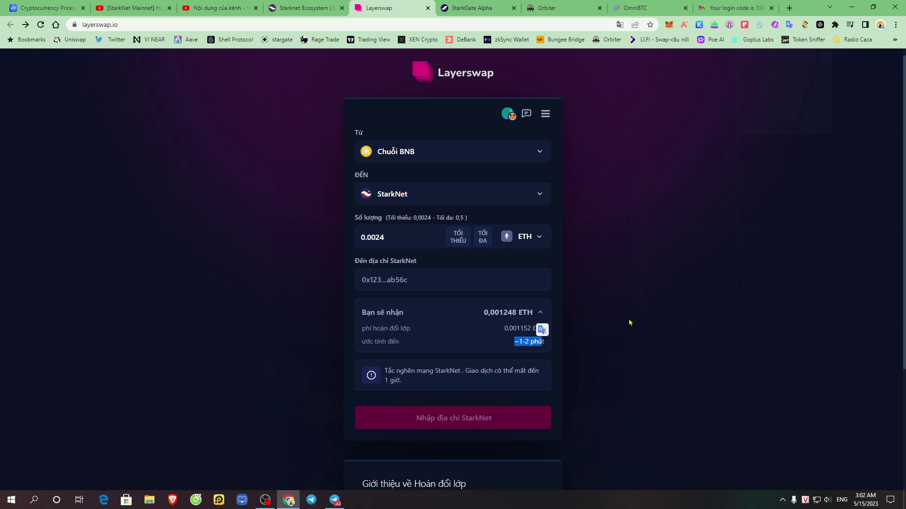
- Translate the swap page back into English
{"action": "left_click", "coordinate": [600, 298]}
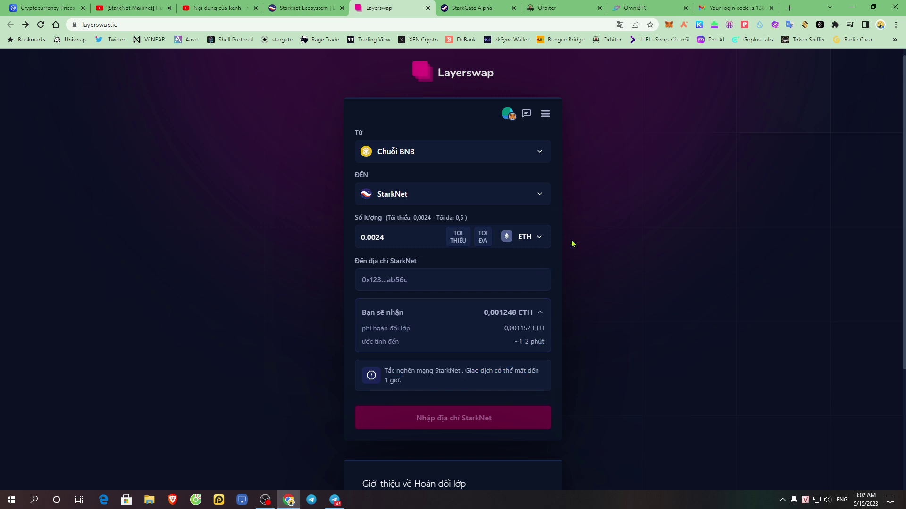
{"action": "right_click", "coordinate": [608, 215]}
{"action": "left_click", "coordinate": [684, 324]}
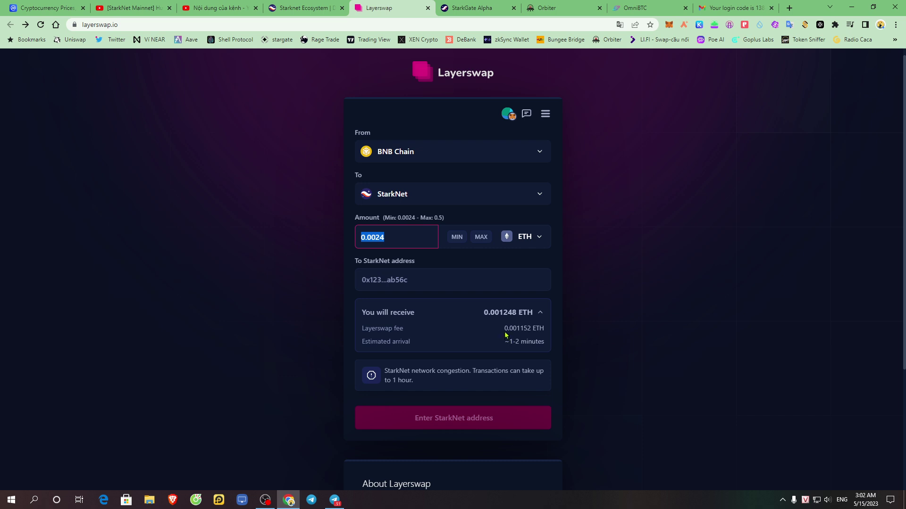
{"action": "left_click_drag", "start_coordinate": [363, 333], "coordinate": [405, 335]}
{"action": "left_click_drag", "start_coordinate": [504, 333], "coordinate": [542, 329]}
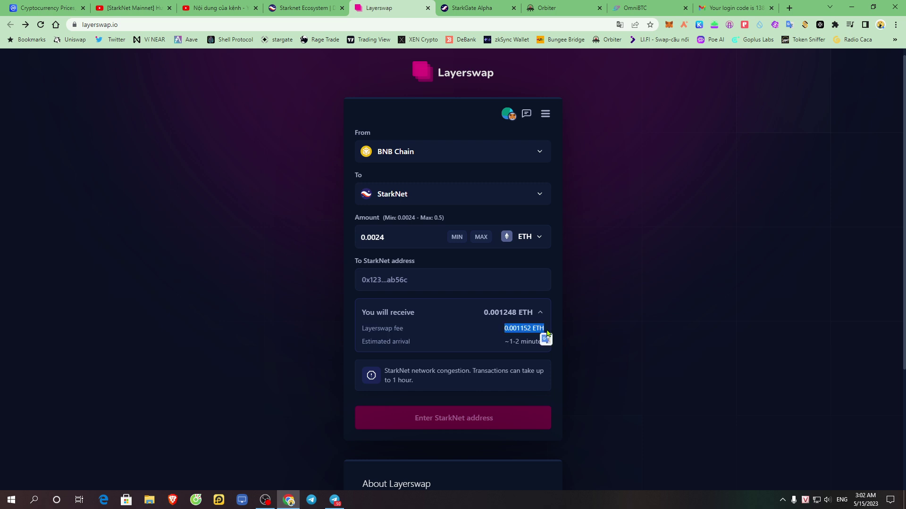
{"action": "left_click", "coordinate": [396, 240]}
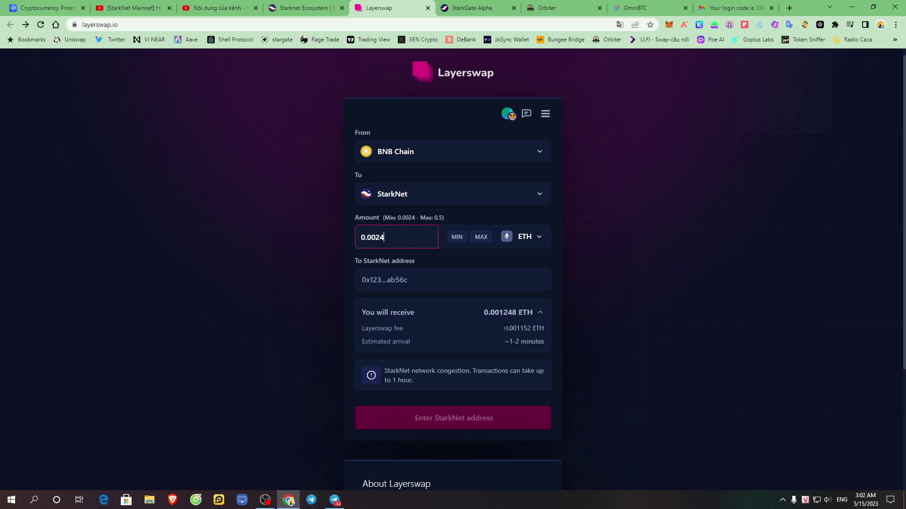
{"action": "left_click_drag", "start_coordinate": [504, 334], "coordinate": [586, 334]}
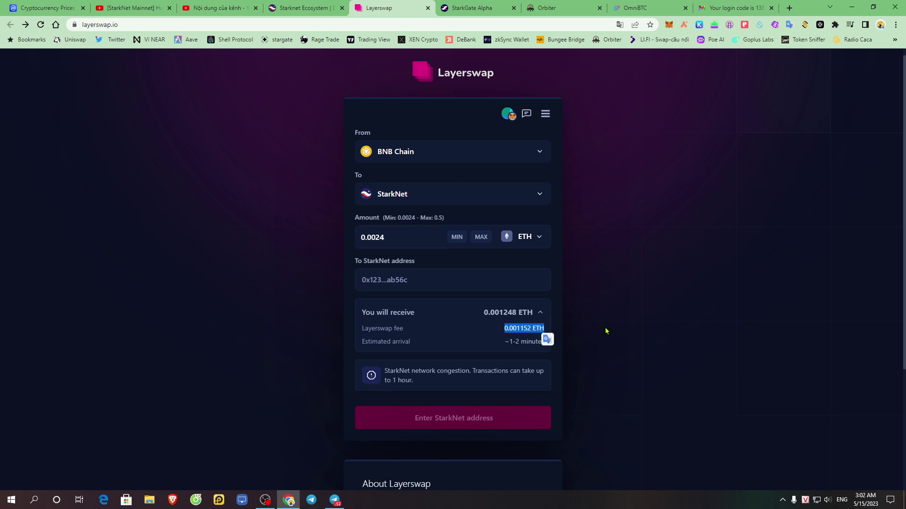
{"action": "left_click", "coordinate": [606, 332]}
{"action": "left_click_drag", "start_coordinate": [359, 316], "coordinate": [520, 323]}
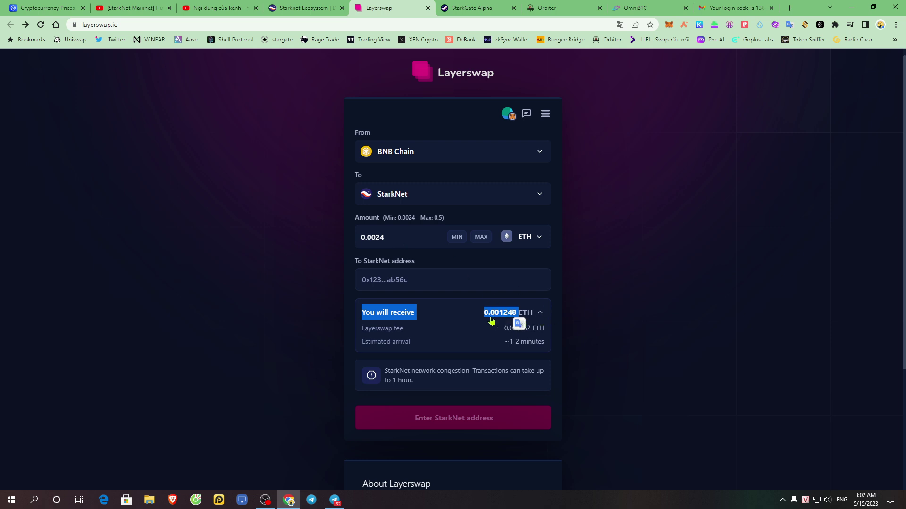
{"action": "left_click", "coordinate": [622, 331]}
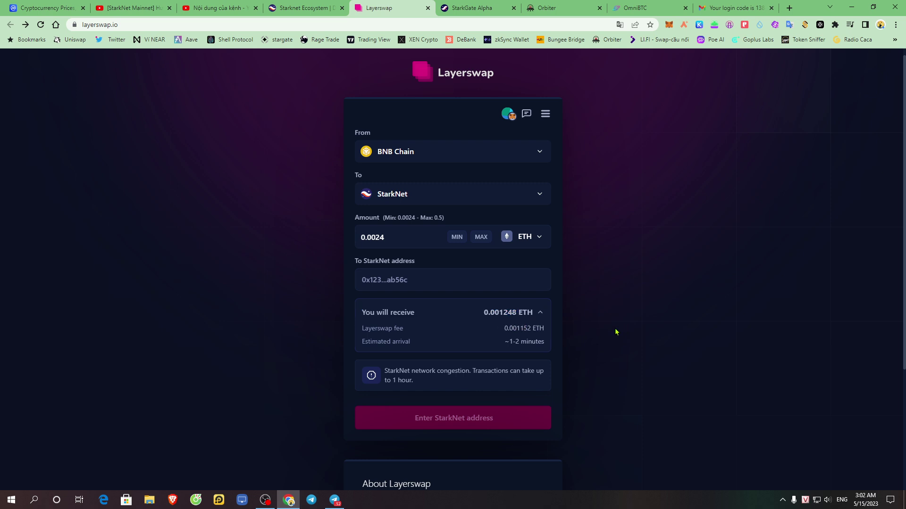
{"action": "left_click_drag", "start_coordinate": [378, 332], "coordinate": [554, 335]}
{"action": "left_click", "coordinate": [560, 287]}
{"action": "left_click_drag", "start_coordinate": [408, 236], "coordinate": [367, 237]}
{"action": "type", "text": "5"}
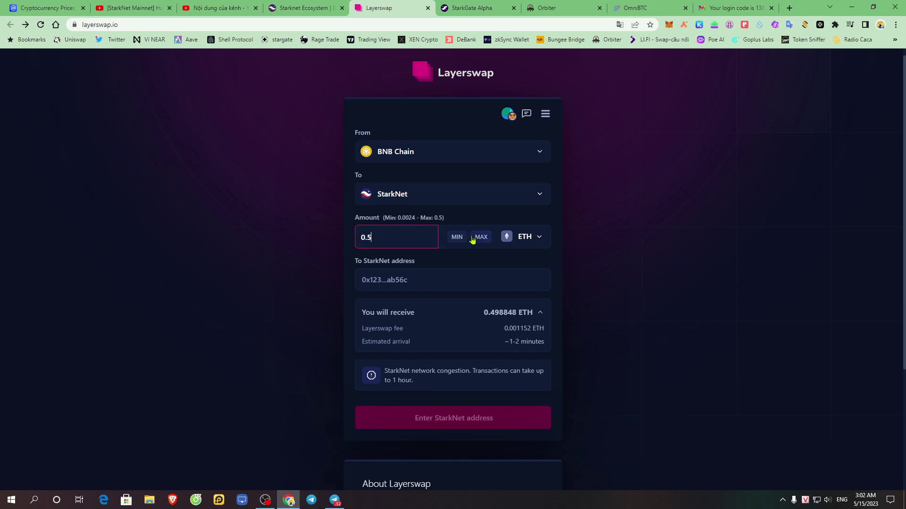
{"action": "left_click", "coordinate": [582, 316]}
{"action": "triple_click", "coordinate": [504, 334]}
{"action": "left_click", "coordinate": [624, 314]}
{"action": "double_click", "coordinate": [392, 234]}
{"action": "key", "text": "BackSpace"}
{"action": "type", "text": "0.002"}
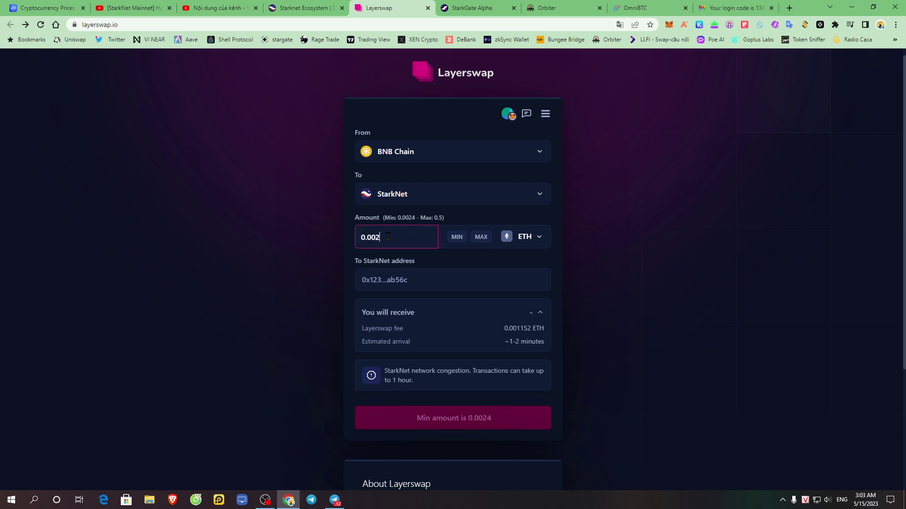
{"action": "type", "text": "4"}
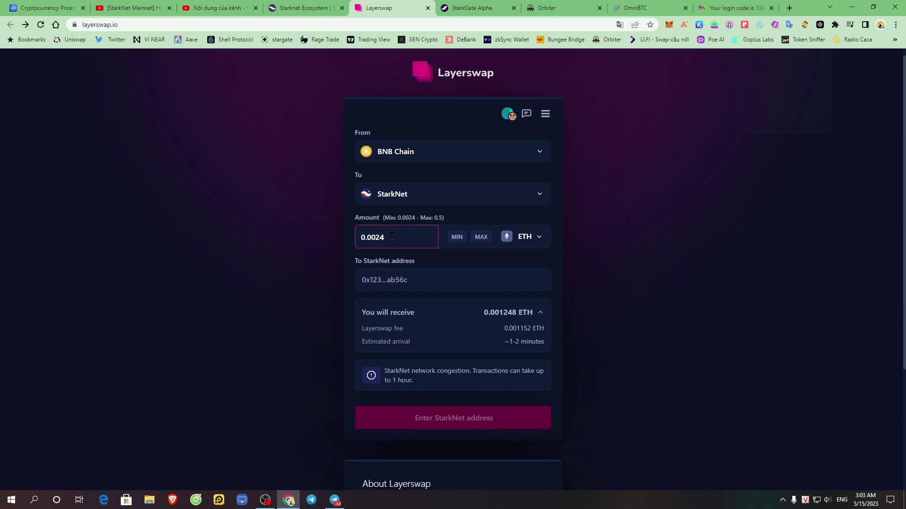
{"action": "left_click_drag", "start_coordinate": [459, 264], "coordinate": [349, 265]}
{"action": "left_click", "coordinate": [612, 267]}
- Copy the Argent X wallet's StarkNet address and paste it as the destination address
{"action": "left_click", "coordinate": [684, 25]}
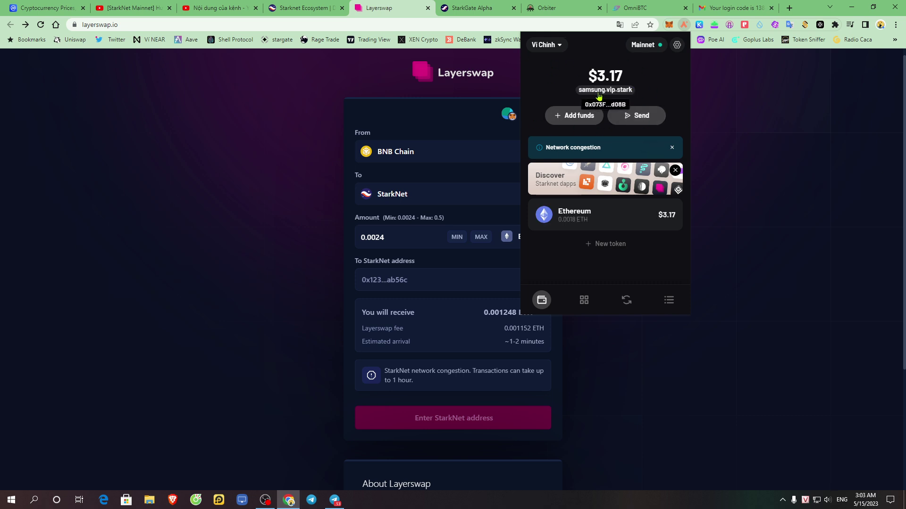
{"action": "left_click", "coordinate": [619, 94]}
{"action": "left_click", "coordinate": [398, 281]}
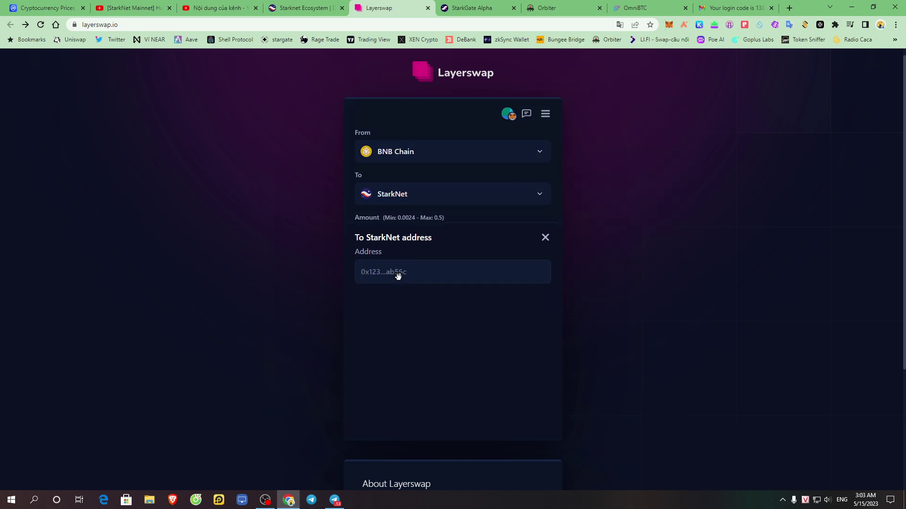
{"action": "left_click", "coordinate": [393, 255]}
{"action": "right_click", "coordinate": [391, 252]}
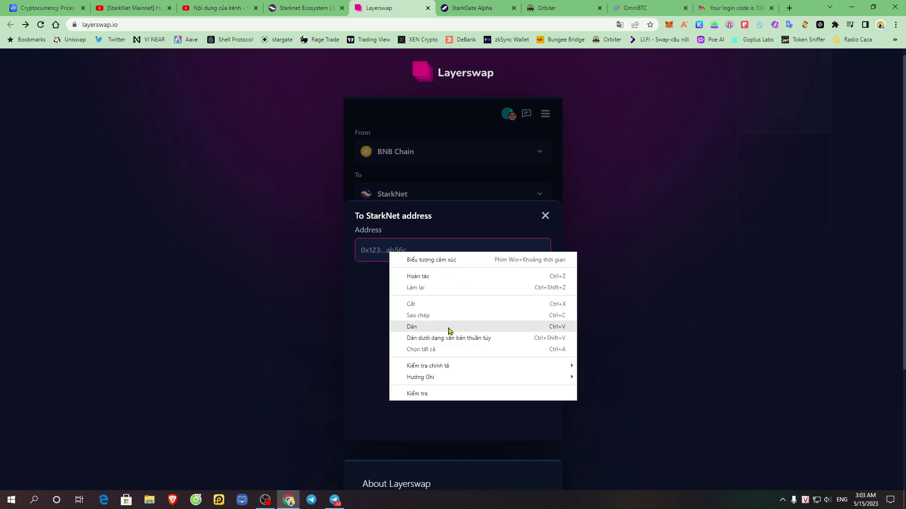
{"action": "left_click", "coordinate": [453, 329]}
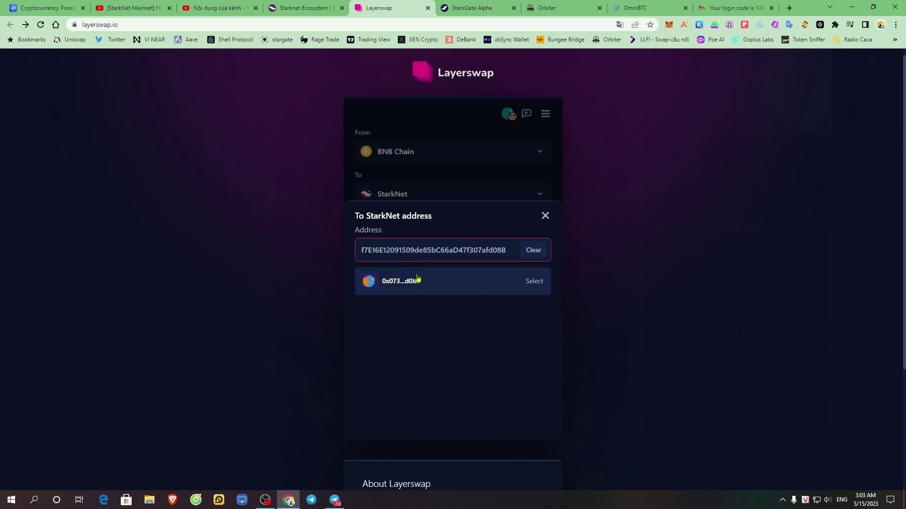
{"action": "left_click", "coordinate": [432, 286]}
{"action": "left_click", "coordinate": [432, 287]}
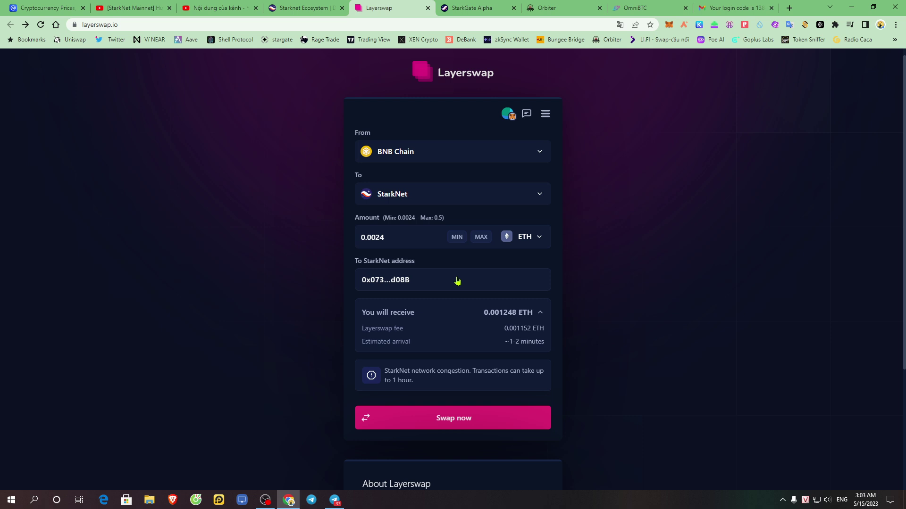
- Select the wallet address suggestion as the To StarkNet address
{"action": "left_click", "coordinate": [367, 283]}
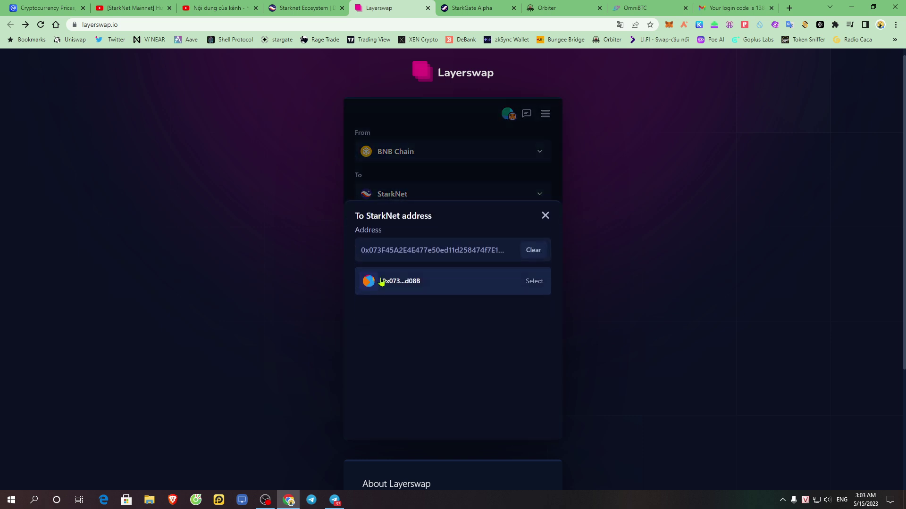
{"action": "left_click", "coordinate": [438, 287]}
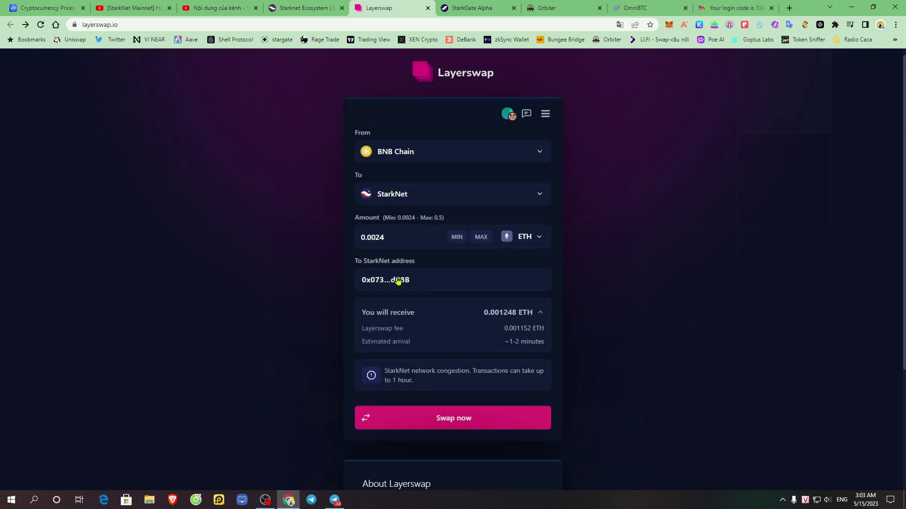
{"action": "scroll", "coordinate": [365, 441], "scroll_direction": "down", "scroll_amount": 3}
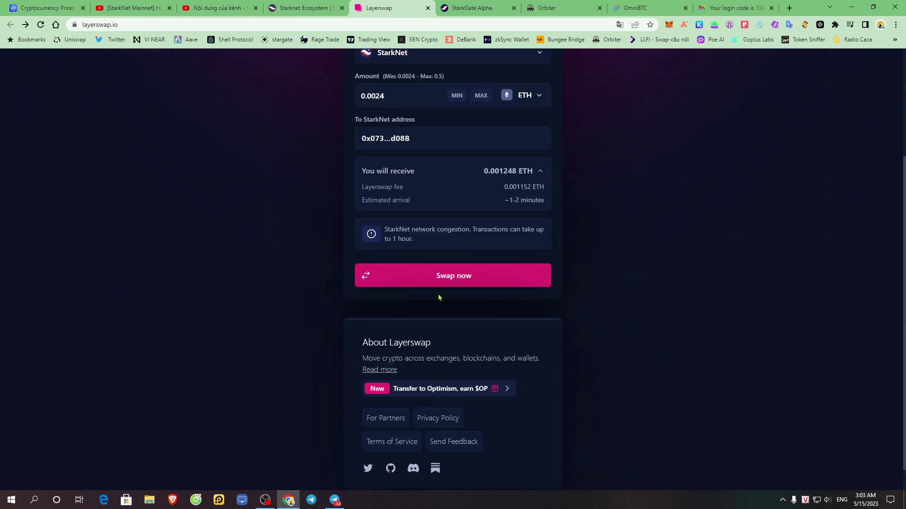
{"action": "scroll", "coordinate": [441, 308], "scroll_direction": "up", "scroll_amount": 3}
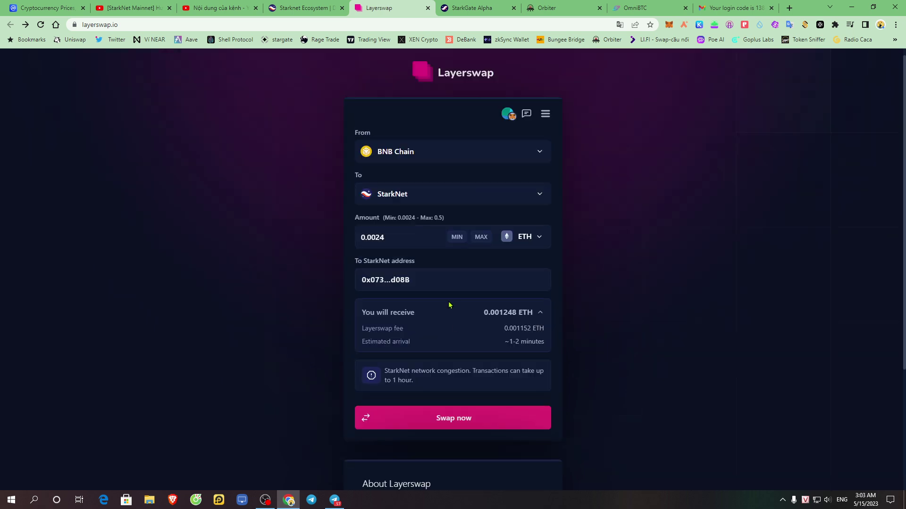
- Review and confirm the 0.0024 ETH BNB Chain to StarkNet swap
{"action": "left_click", "coordinate": [454, 422]}
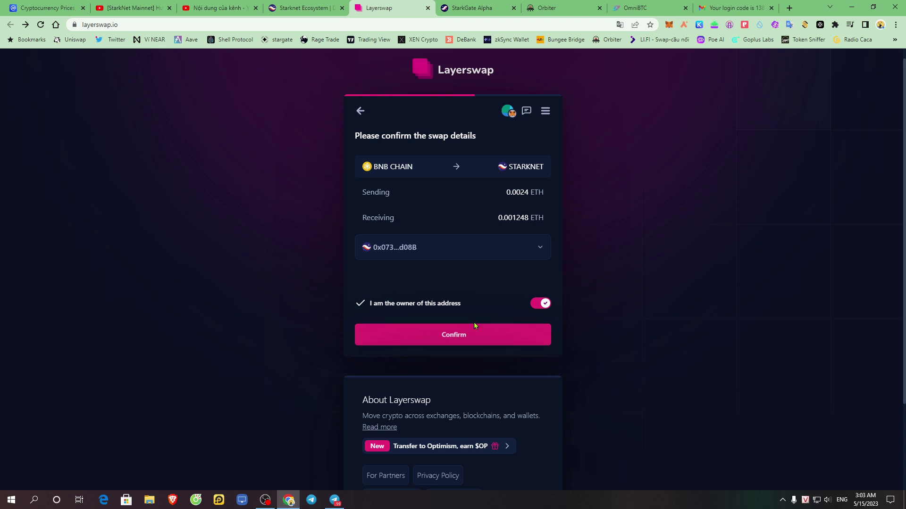
{"action": "scroll", "coordinate": [502, 325], "scroll_direction": "down", "scroll_amount": 3}
{"action": "scroll", "coordinate": [491, 232], "scroll_direction": "up", "scroll_amount": 3}
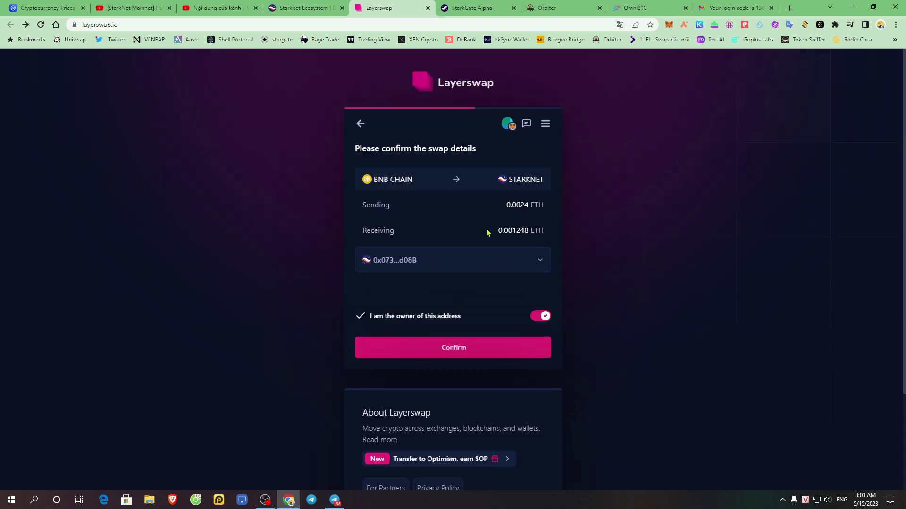
{"action": "left_click", "coordinate": [452, 348]}
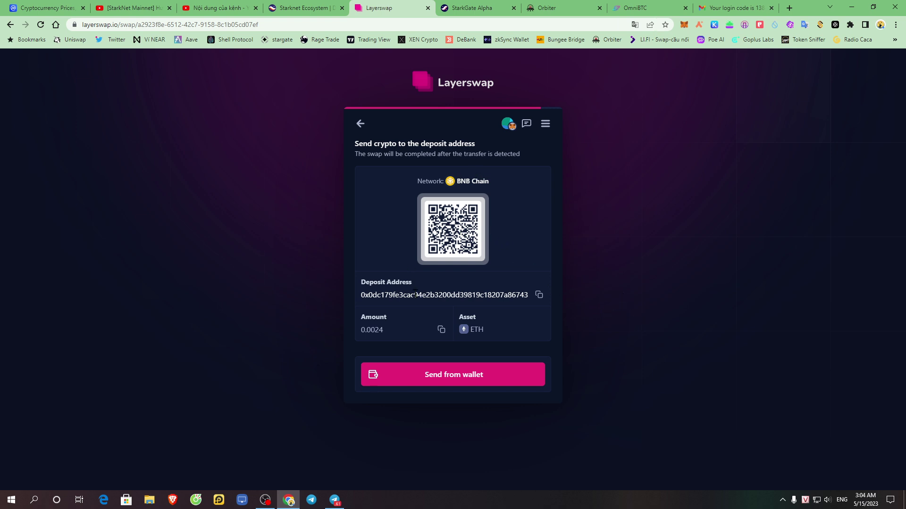
- Highlight the generated deposit address, then leave the deposit page for a new swap form
{"action": "left_click_drag", "start_coordinate": [362, 283], "coordinate": [528, 292]}
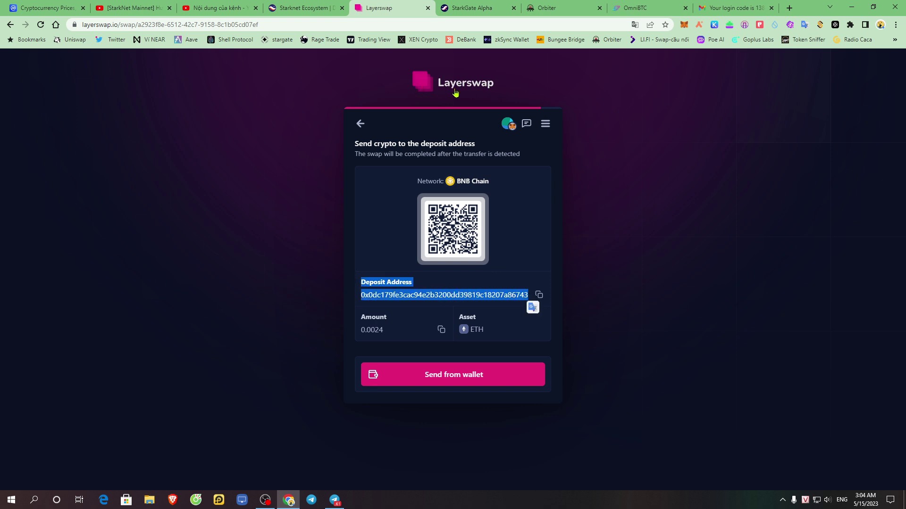
{"action": "left_click", "coordinate": [519, 220]}
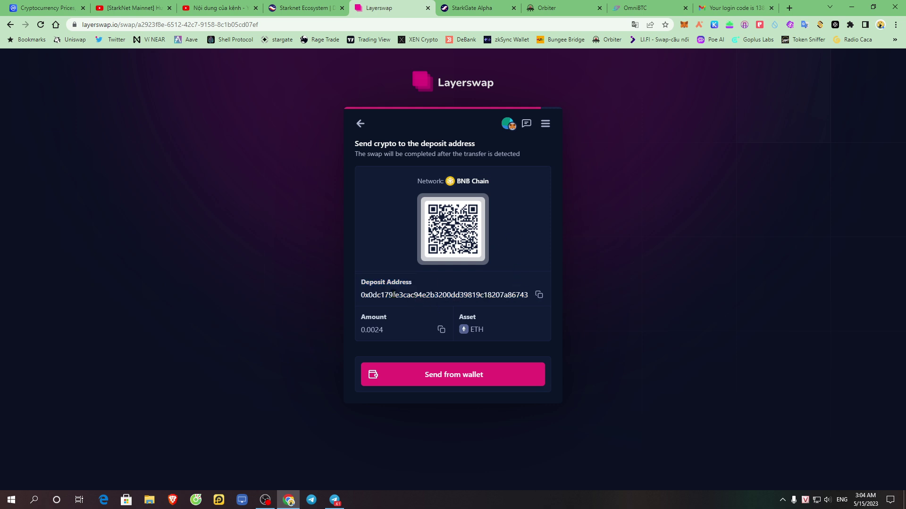
{"action": "left_click_drag", "start_coordinate": [362, 297], "coordinate": [516, 297]}
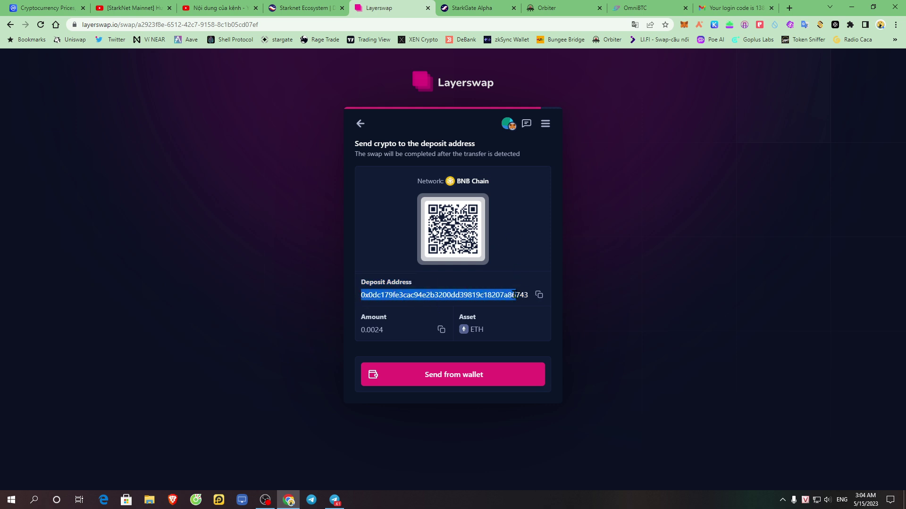
{"action": "left_click", "coordinate": [361, 123]}
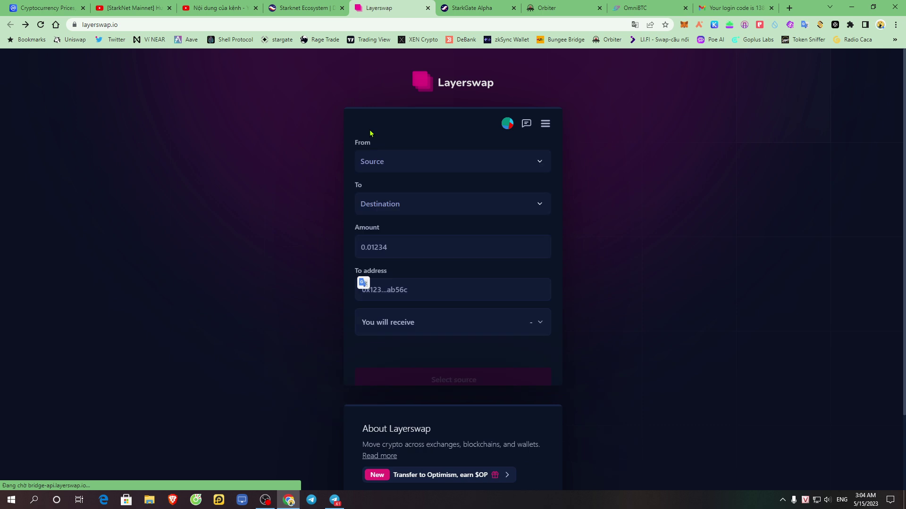
- Set the new swap to go from BNB Chain to StarkNet with ETH as the token
{"action": "left_click", "coordinate": [443, 165]}
{"action": "left_click", "coordinate": [419, 295]}
{"action": "left_click", "coordinate": [466, 202]}
{"action": "left_click", "coordinate": [426, 191]}
{"action": "left_click", "coordinate": [528, 251]}
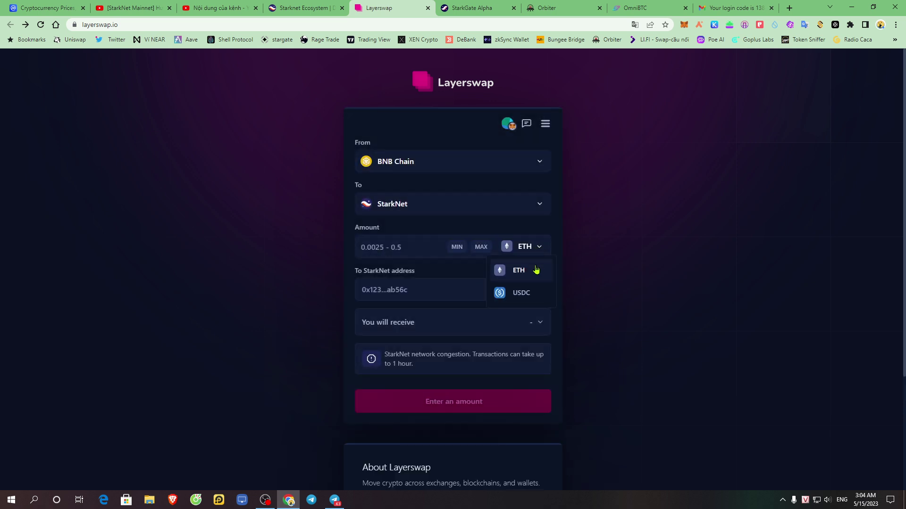
{"action": "left_click", "coordinate": [534, 247]}
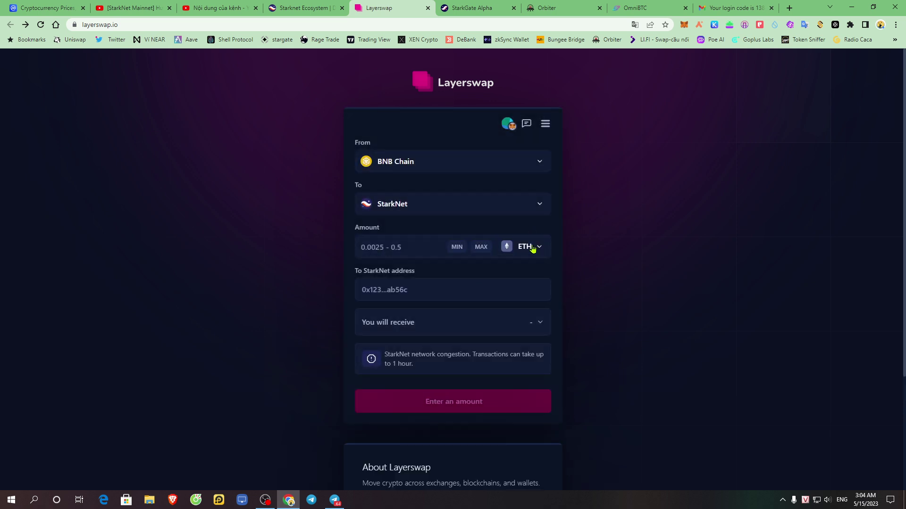
- Expand the fee details, keep ETH to bridge, and start the amount with 0
{"action": "left_click", "coordinate": [536, 325]}
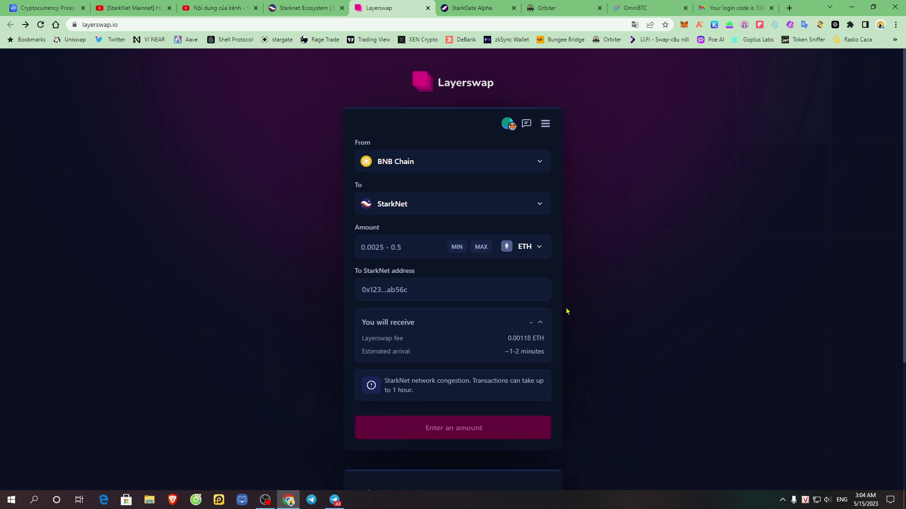
{"action": "left_click", "coordinate": [533, 247]}
{"action": "left_click", "coordinate": [520, 272]}
{"action": "left_click", "coordinate": [387, 249]}
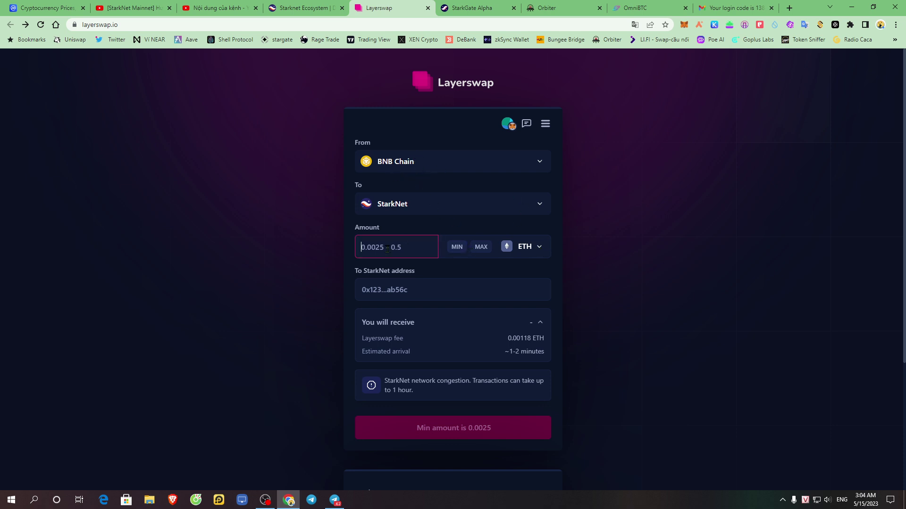
{"action": "type", "text": "0"}
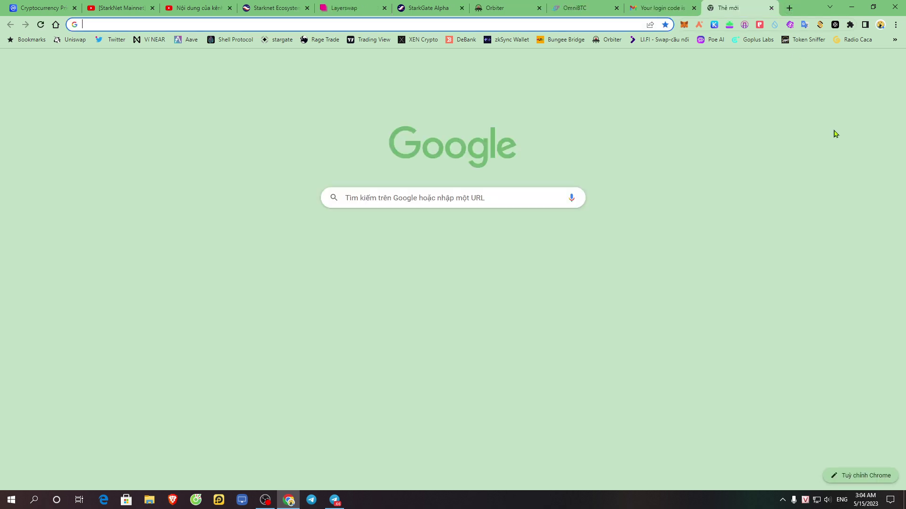
- Open the PancakeSwap swap page from the bookmarks in a new tab
{"action": "left_click", "coordinate": [789, 8]}
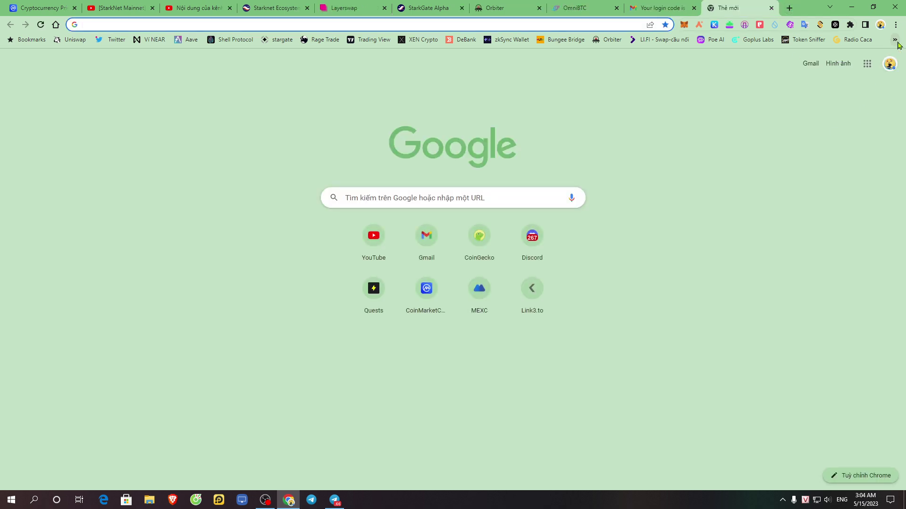
{"action": "left_click", "coordinate": [896, 42]}
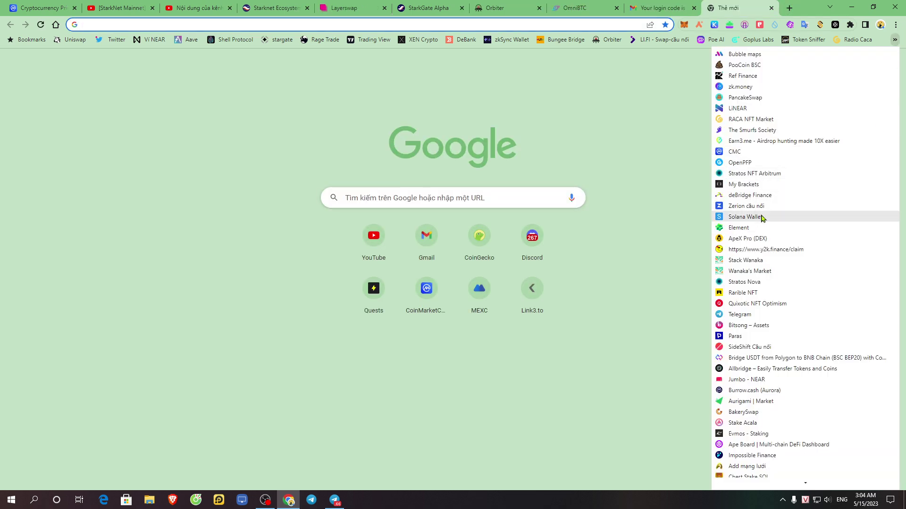
{"action": "left_click", "coordinate": [755, 97]}
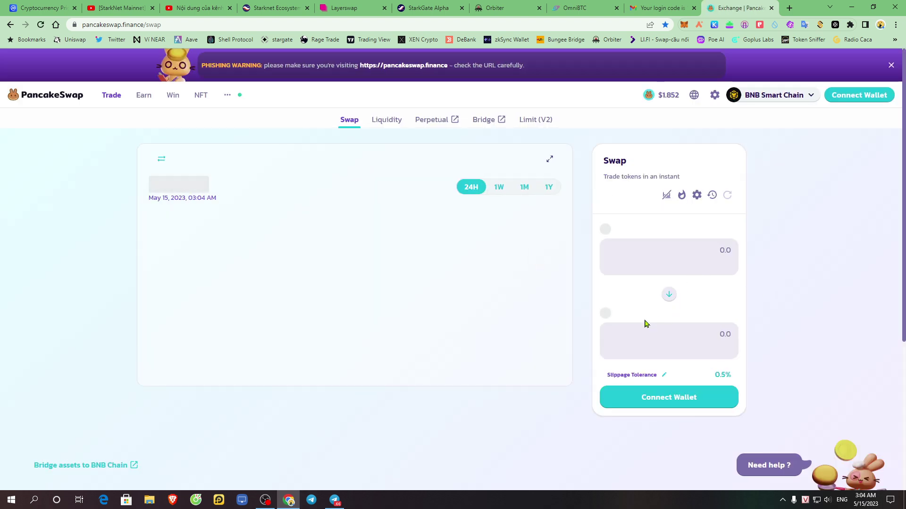
- Choose ETH as the token to receive for BNB
{"action": "left_click", "coordinate": [635, 314]}
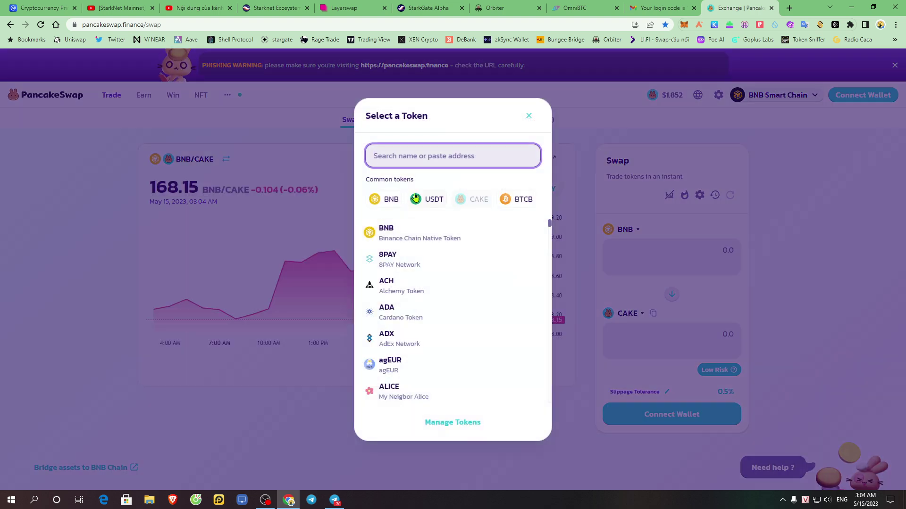
{"action": "type", "text": "eth"}
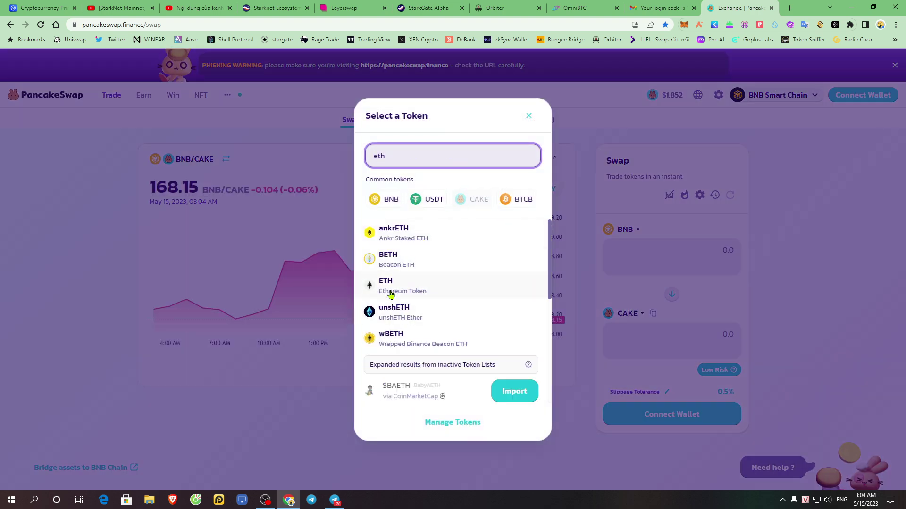
{"action": "left_click", "coordinate": [424, 292]}
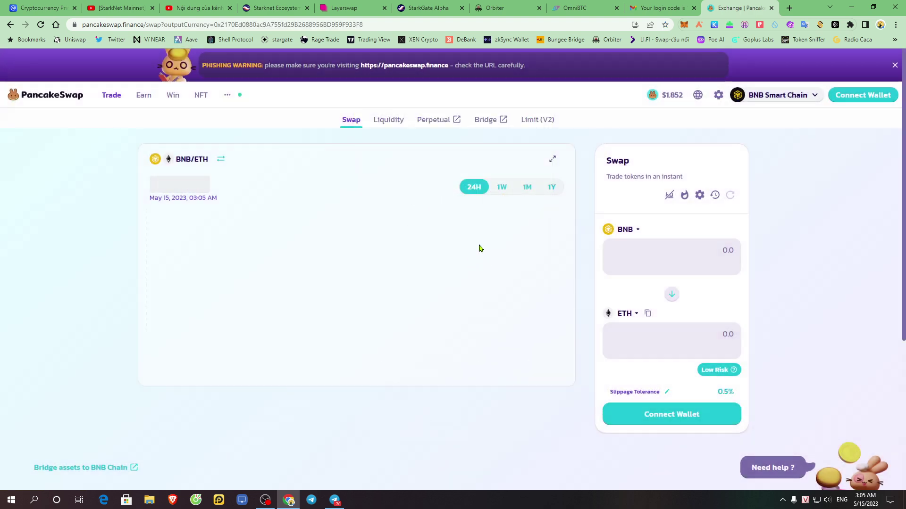
{"action": "left_click", "coordinate": [709, 246]}
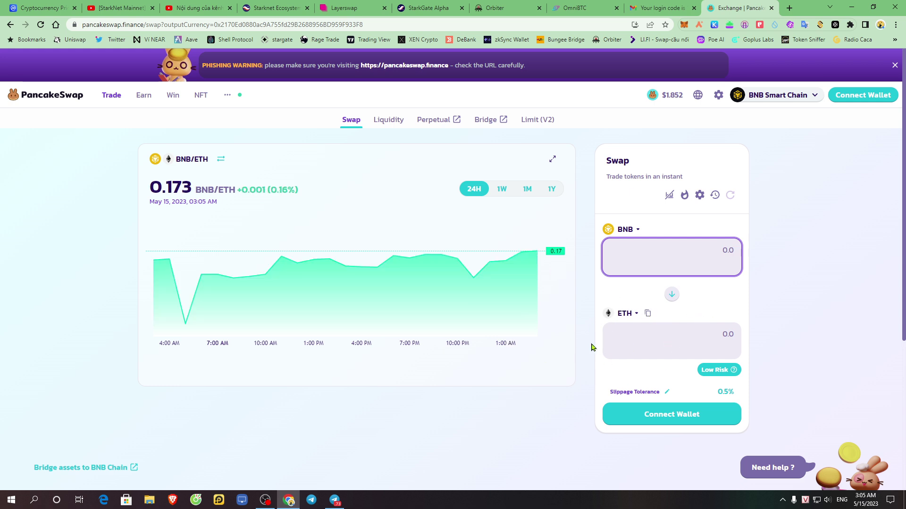
- Return from the StarkGate page to the Layerswap form and enter 0.025 ETH as the amount
{"action": "left_click", "coordinate": [427, 8]}
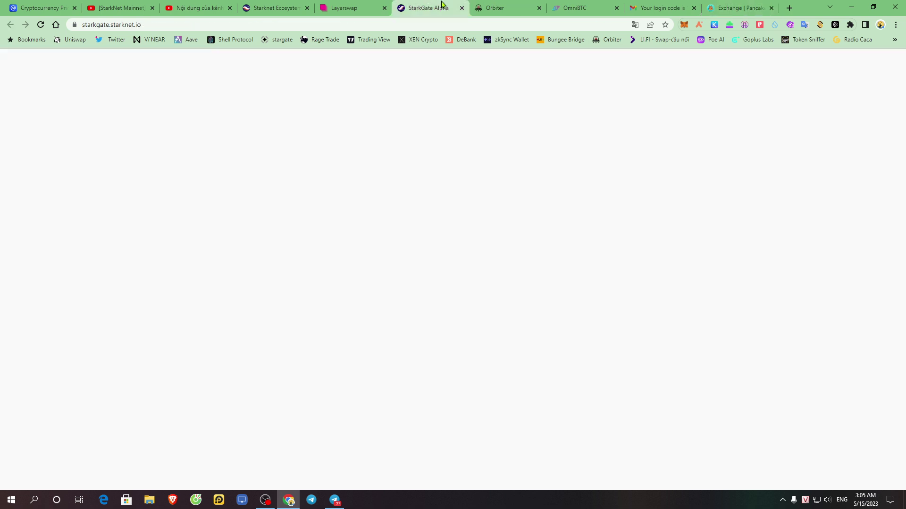
{"action": "left_click", "coordinate": [344, 7]}
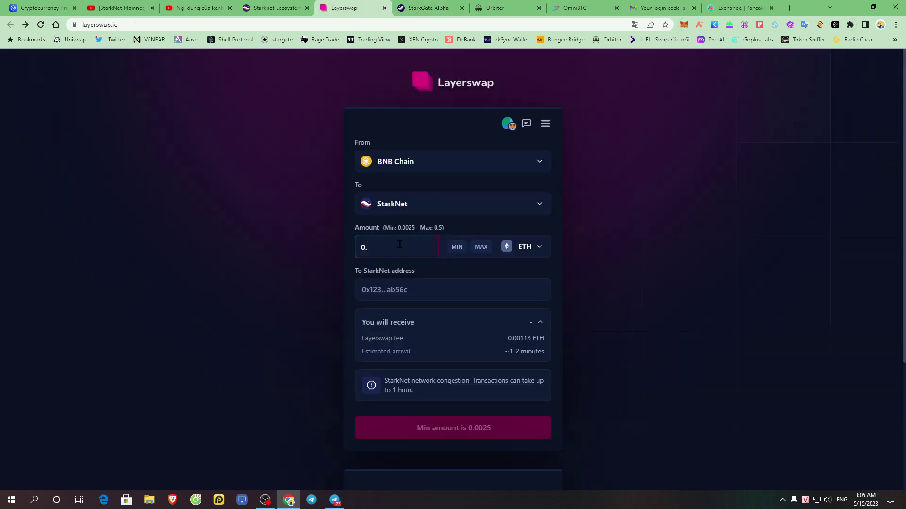
{"action": "type", "text": "025"}
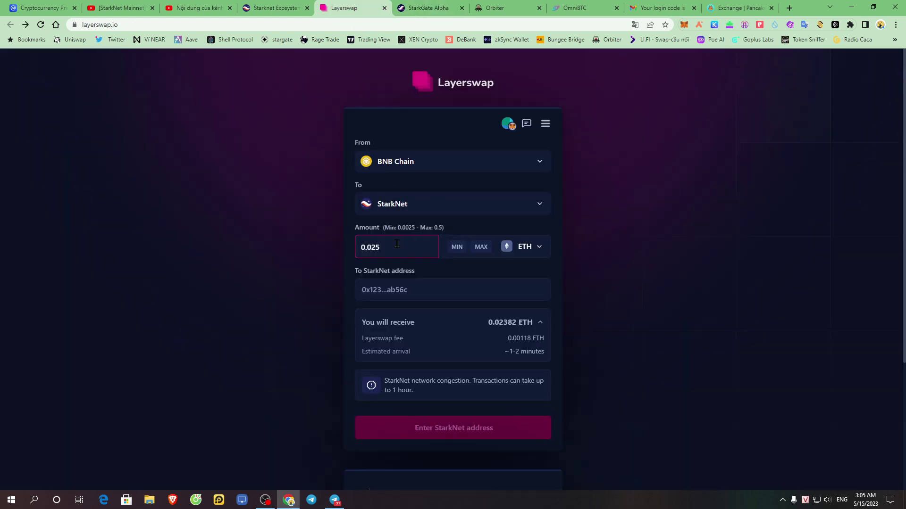
- Paste the Argent X StarkNet address as the destination and submit the swap
{"action": "left_click", "coordinate": [388, 292]}
{"action": "right_click", "coordinate": [418, 270]}
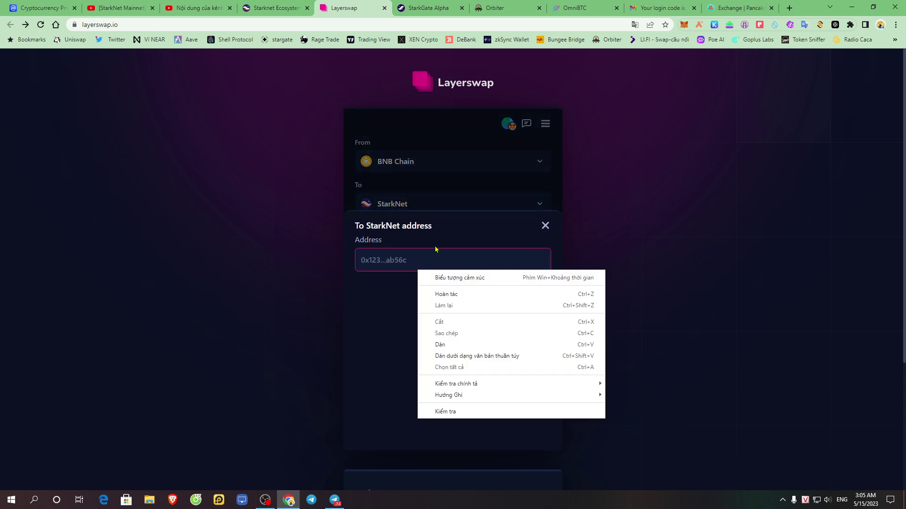
{"action": "left_click", "coordinate": [545, 225]}
{"action": "left_click", "coordinate": [382, 286]}
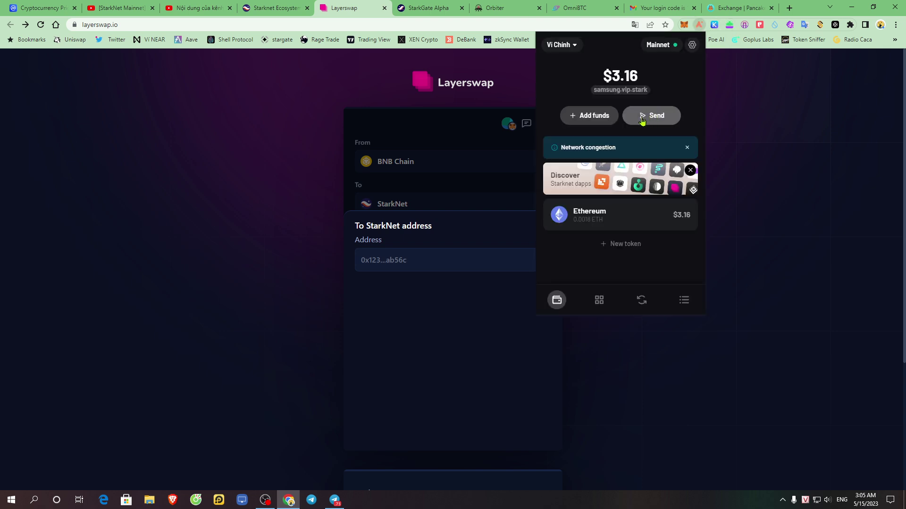
{"action": "left_click", "coordinate": [627, 90]}
{"action": "left_click", "coordinate": [408, 260]}
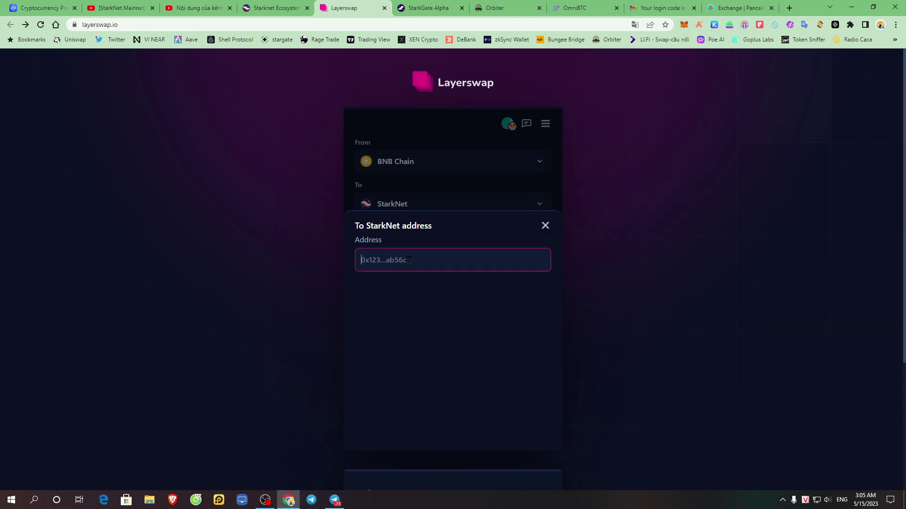
{"action": "right_click", "coordinate": [408, 260]}
{"action": "left_click", "coordinate": [455, 336]}
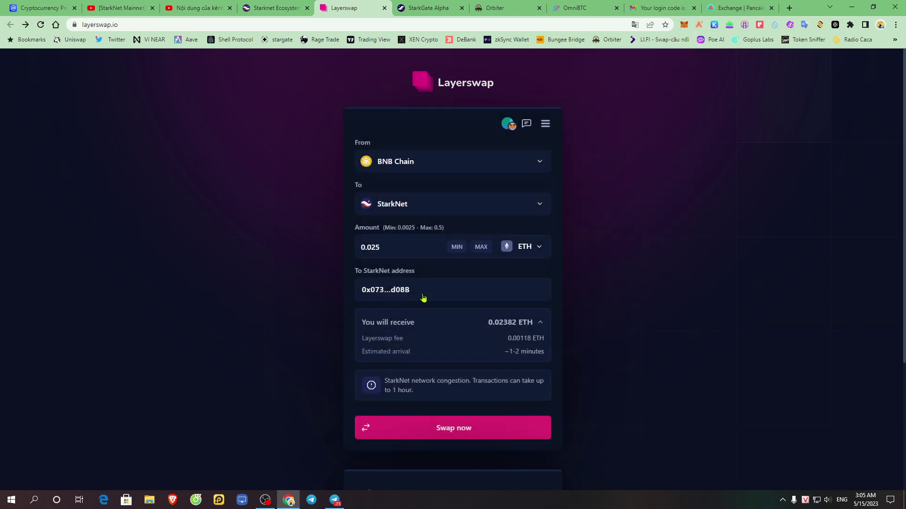
{"action": "left_click", "coordinate": [523, 428]}
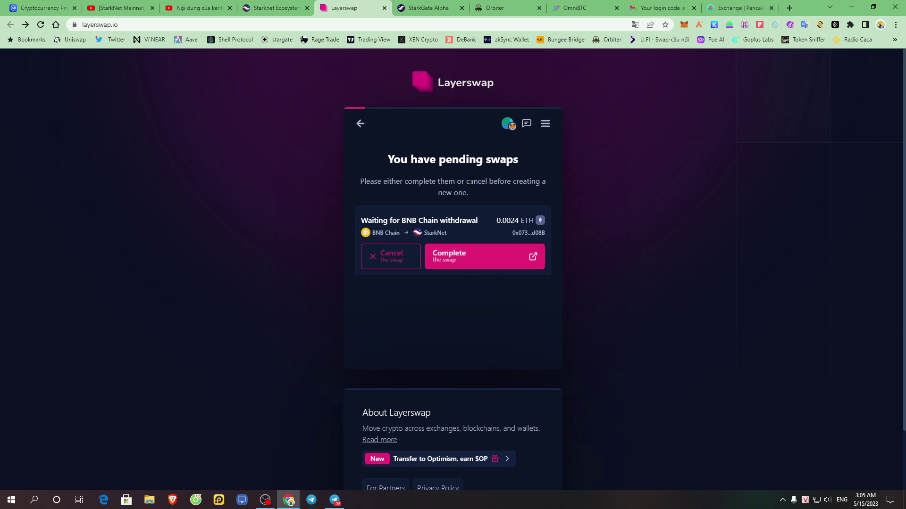
- Continue the pending swap to its deposit page and highlight the BNB Chain deposit address
{"action": "left_click", "coordinate": [480, 263]}
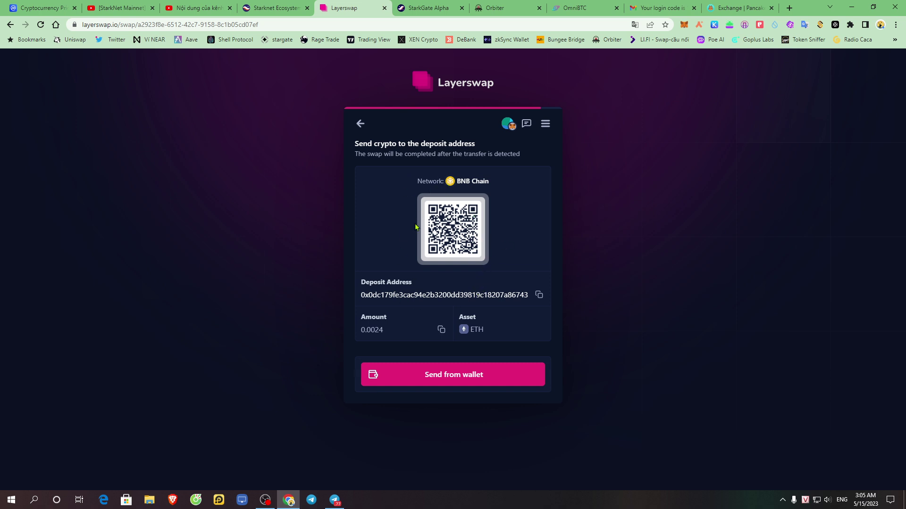
{"action": "left_click_drag", "start_coordinate": [360, 283], "coordinate": [422, 286]}
{"action": "left_click", "coordinate": [380, 282]}
{"action": "left_click_drag", "start_coordinate": [483, 297], "coordinate": [380, 296]}
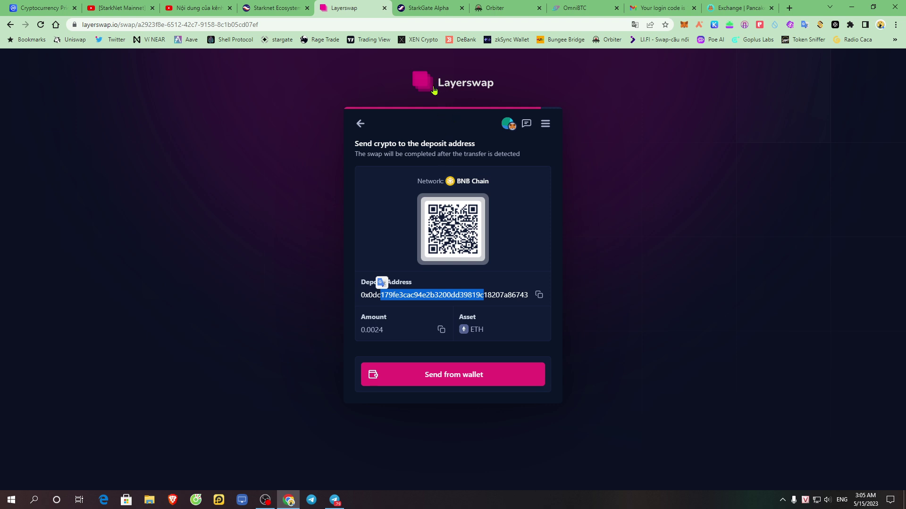
{"action": "left_click", "coordinate": [495, 296]}
- Select and deselect the 0.0024 ETH amount on the deposit page
{"action": "double_click", "coordinate": [361, 328]}
{"action": "left_click", "coordinate": [402, 317]}
{"action": "double_click", "coordinate": [401, 316]}
{"action": "left_click", "coordinate": [414, 320]}
{"action": "left_click_drag", "start_coordinate": [364, 316], "coordinate": [398, 329]}
{"action": "left_click", "coordinate": [420, 307]}
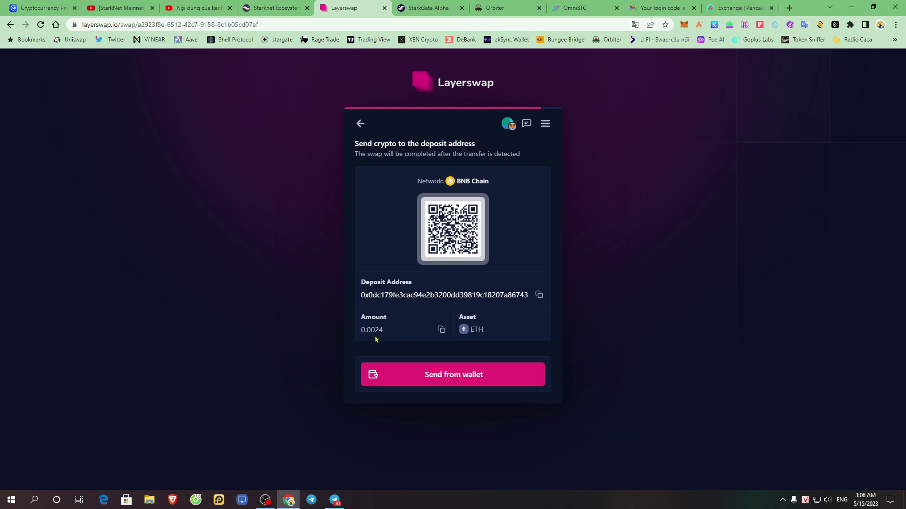
- Switch the MetaMask wallet network to BNB Chain
{"action": "left_click", "coordinate": [684, 25]}
{"action": "left_click", "coordinate": [631, 50]}
{"action": "scroll", "coordinate": [618, 198], "scroll_direction": "down", "scroll_amount": 10}
{"action": "scroll", "coordinate": [613, 213], "scroll_direction": "up", "scroll_amount": 3}
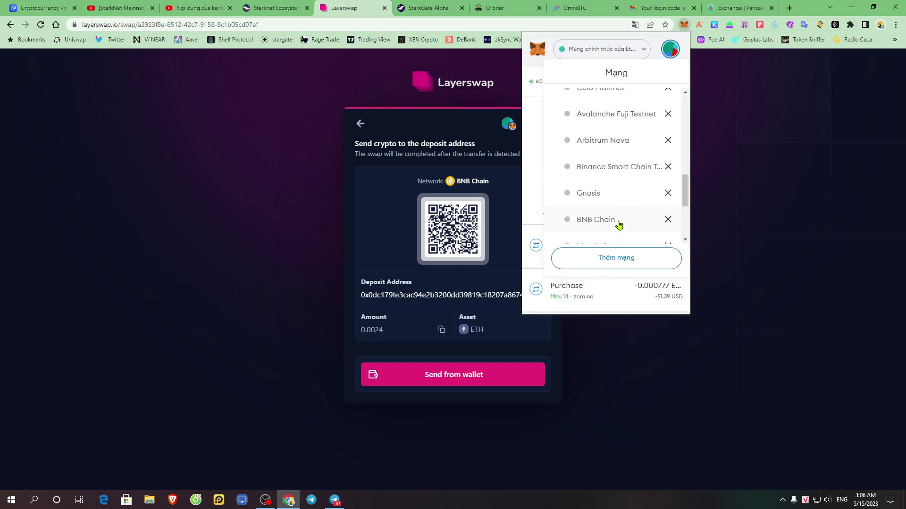
{"action": "left_click", "coordinate": [595, 219]}
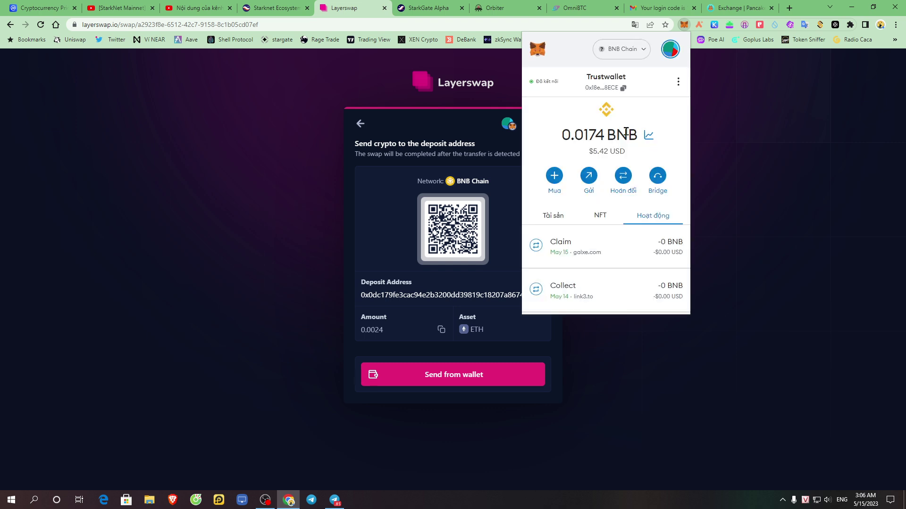
{"action": "left_click", "coordinate": [378, 260]}
- Copy the Layerswap deposit address and start a MetaMask BNB send with it as recipient
{"action": "left_click_drag", "start_coordinate": [362, 296], "coordinate": [500, 283]}
{"action": "left_click", "coordinate": [540, 296]}
{"action": "left_click", "coordinate": [591, 182]}
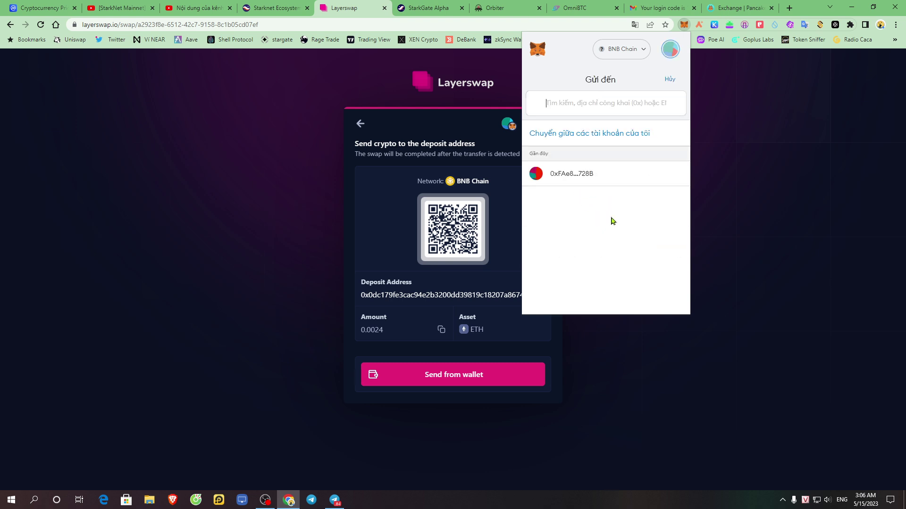
{"action": "right_click", "coordinate": [584, 99]}
{"action": "left_click", "coordinate": [627, 175]}
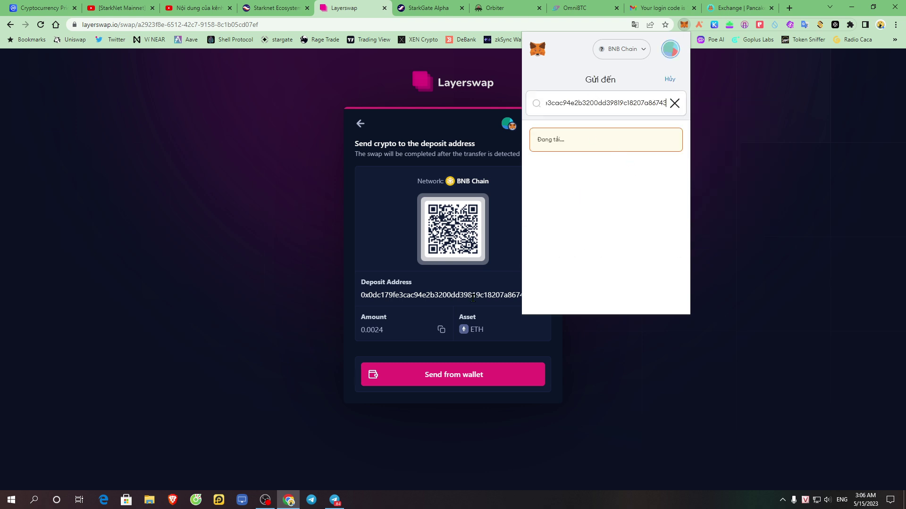
{"action": "left_click", "coordinate": [656, 149]}
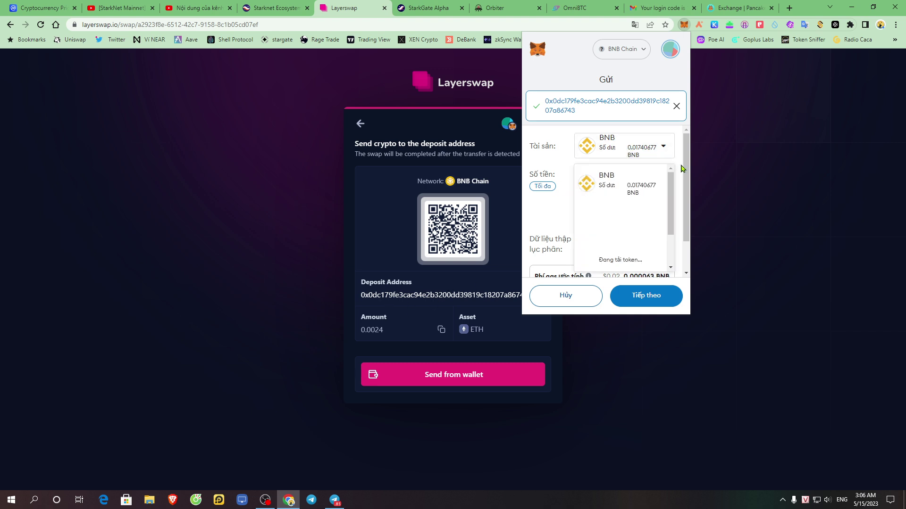
{"action": "scroll", "coordinate": [641, 244], "scroll_direction": "down", "scroll_amount": 5}
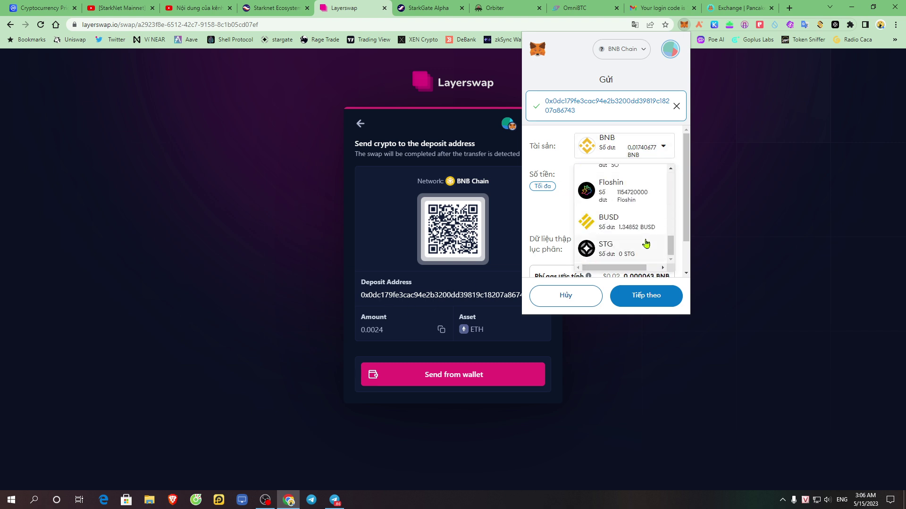
{"action": "scroll", "coordinate": [646, 243], "scroll_direction": "down", "scroll_amount": 1}
{"action": "scroll", "coordinate": [643, 243], "scroll_direction": "up", "scroll_amount": 10}
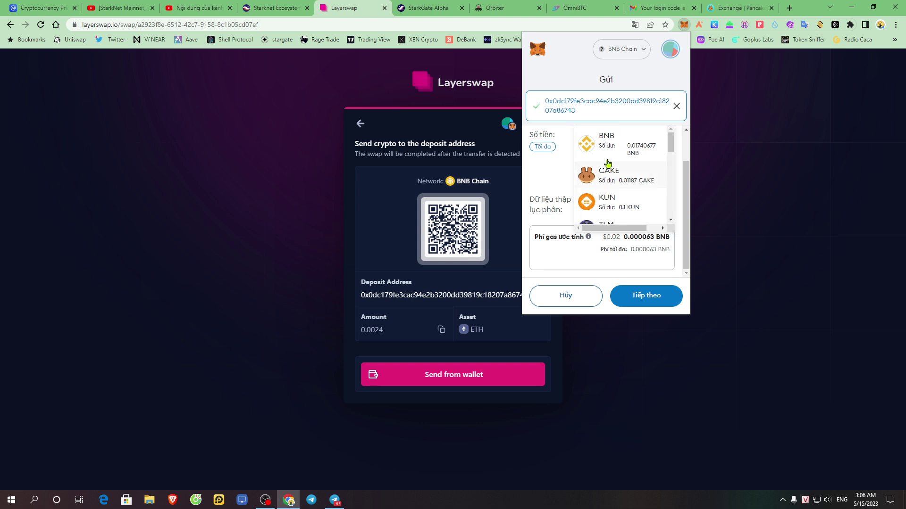
{"action": "left_click", "coordinate": [558, 154]}
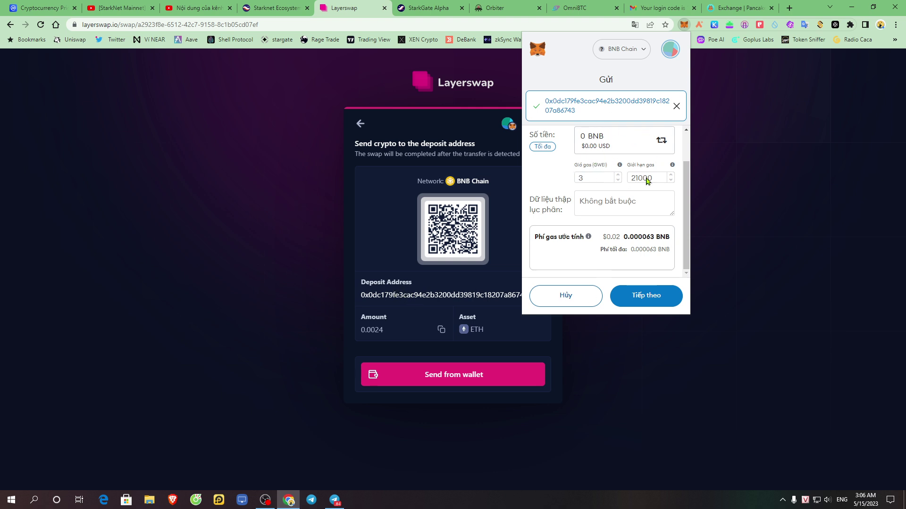
- Cancel the MetaMask send and return Layerswap to an empty swap form
{"action": "left_click", "coordinate": [576, 300]}
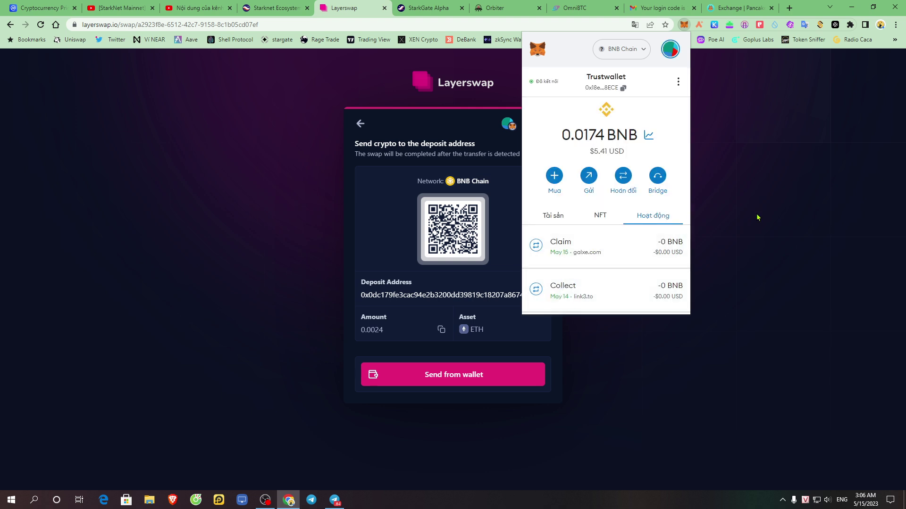
{"action": "left_click", "coordinate": [754, 287]}
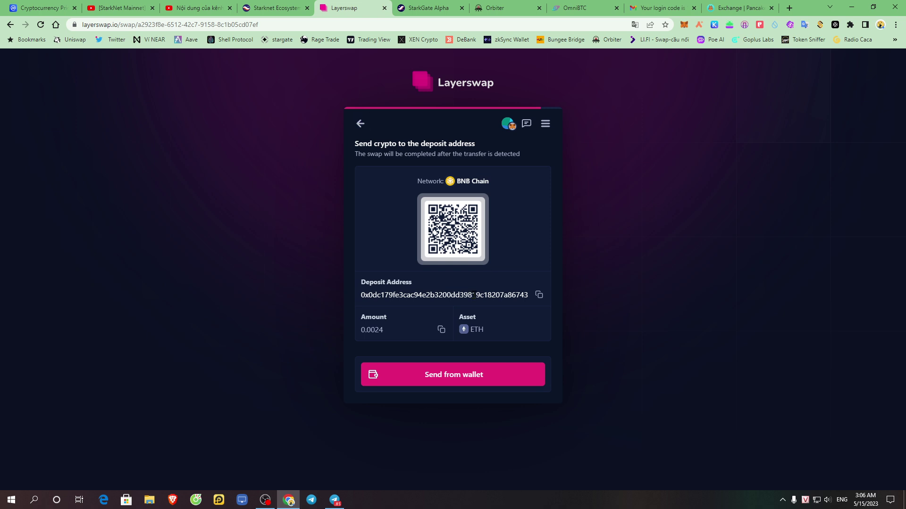
{"action": "left_click", "coordinate": [360, 124]}
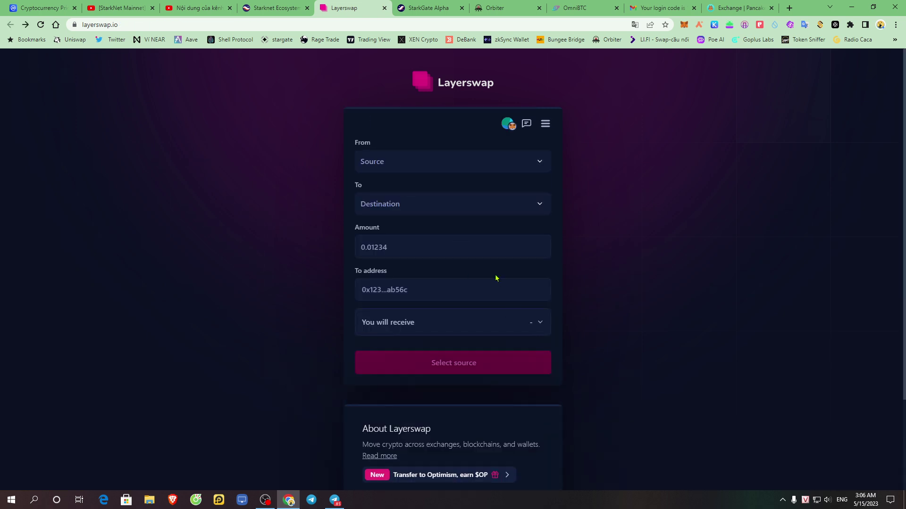
- Set the swap from Arbitrum One to StarkNet with an amount of 0.0025 ETH
{"action": "left_click", "coordinate": [524, 169]}
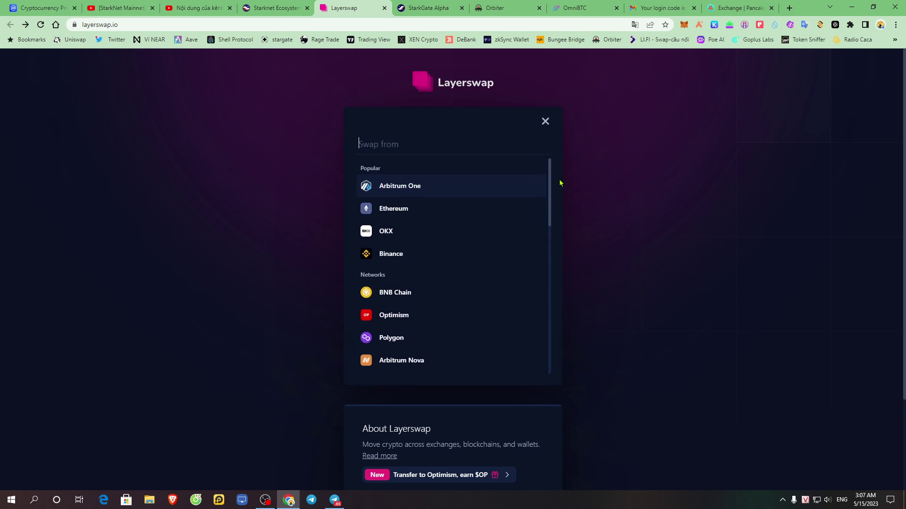
{"action": "left_click", "coordinate": [422, 187]}
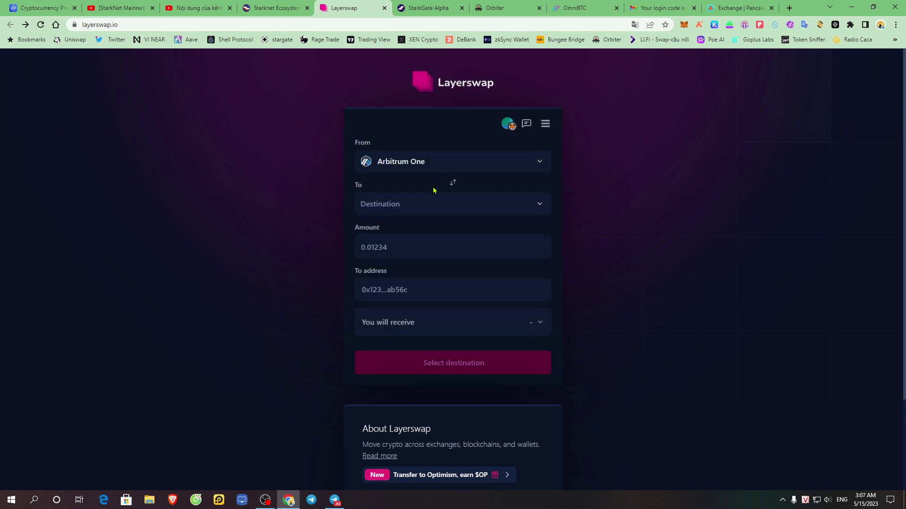
{"action": "left_click", "coordinate": [449, 215]}
{"action": "left_click", "coordinate": [422, 186]}
{"action": "left_click", "coordinate": [397, 252]}
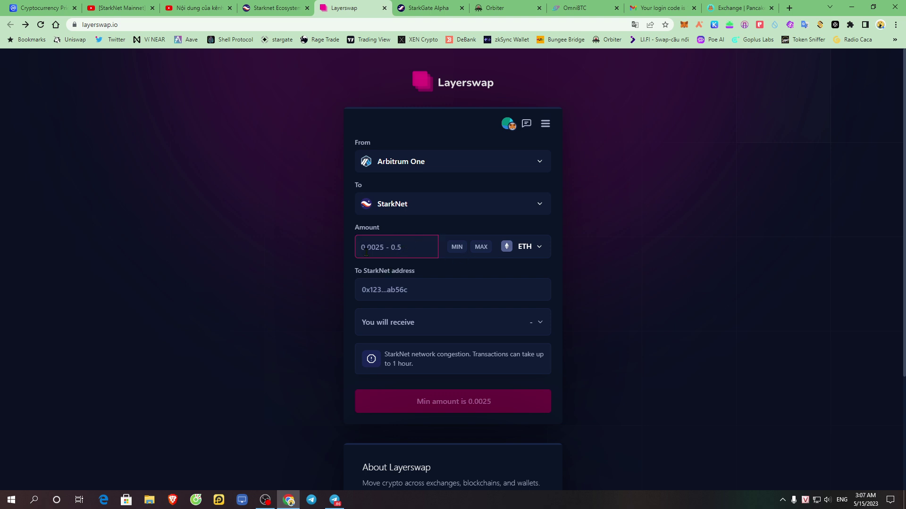
{"action": "left_click", "coordinate": [538, 247]}
{"action": "left_click", "coordinate": [392, 248]}
{"action": "type", "text": "0.0025"}
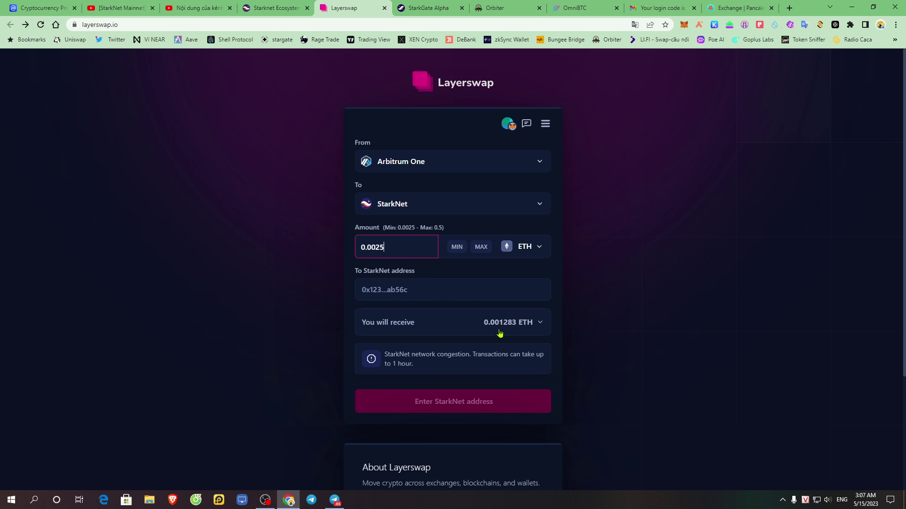
- Paste the Argent X StarkNet address as destination and submit the swap
{"action": "left_click", "coordinate": [470, 292]}
{"action": "right_click", "coordinate": [404, 259]}
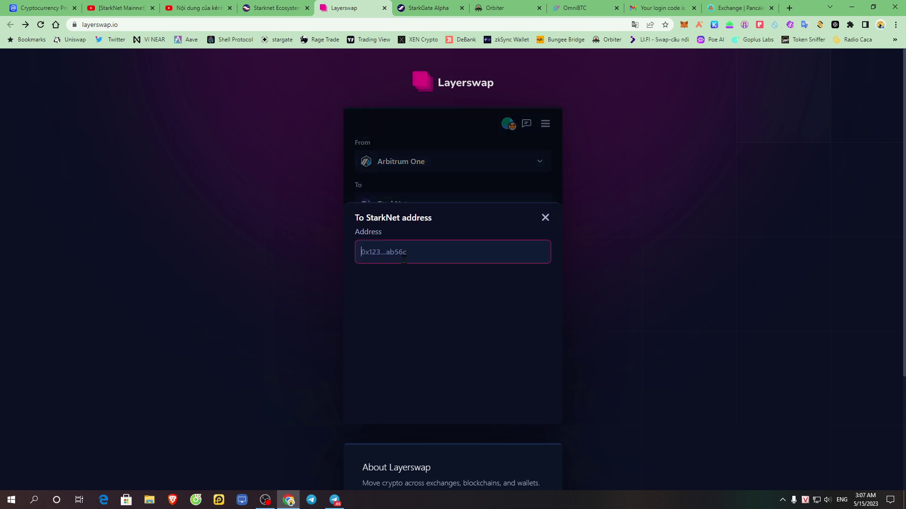
{"action": "left_click", "coordinate": [687, 29]}
{"action": "left_click", "coordinate": [699, 30]}
{"action": "left_click", "coordinate": [628, 90]}
{"action": "left_click", "coordinate": [423, 252]}
{"action": "right_click", "coordinate": [423, 252]}
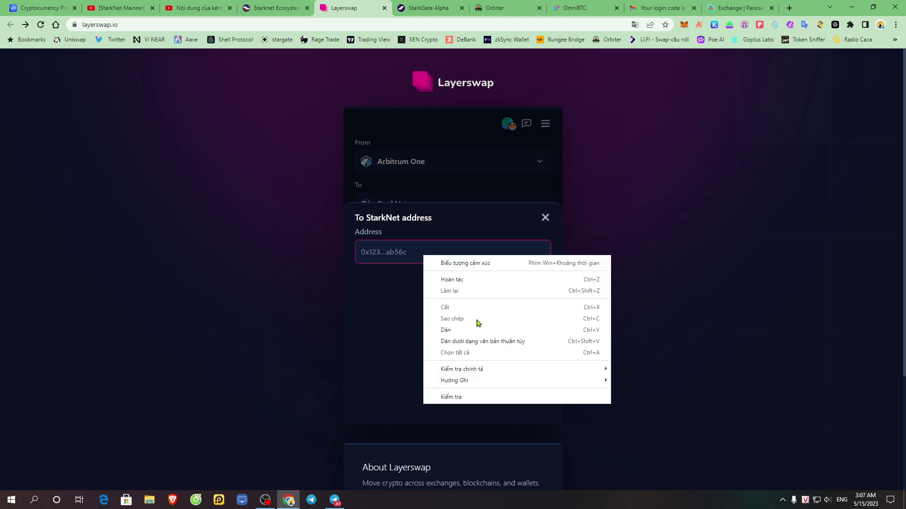
{"action": "left_click", "coordinate": [471, 322]}
{"action": "left_click", "coordinate": [436, 288]}
{"action": "left_click", "coordinate": [446, 402]}
- Cancel the pending BNB Chain swap and confirm the Arbitrum One to StarkNet swap
{"action": "left_click", "coordinate": [391, 255]}
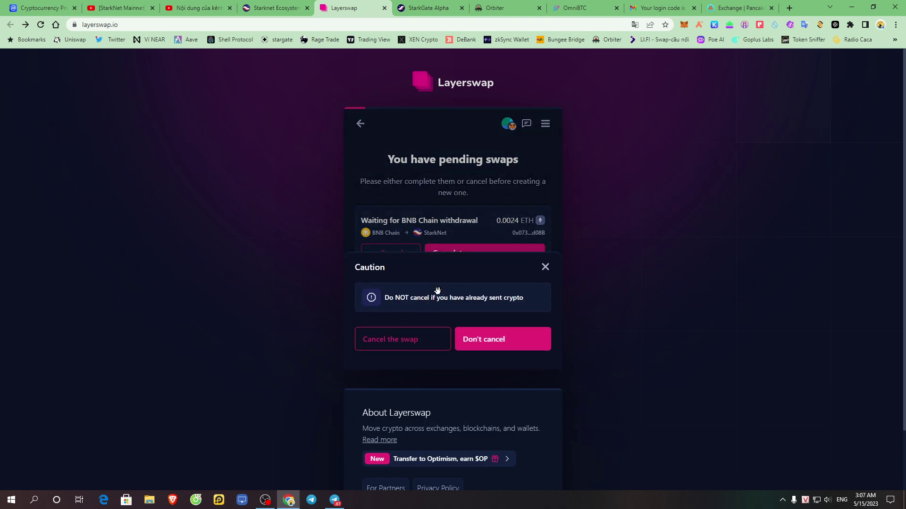
{"action": "left_click", "coordinate": [415, 343]}
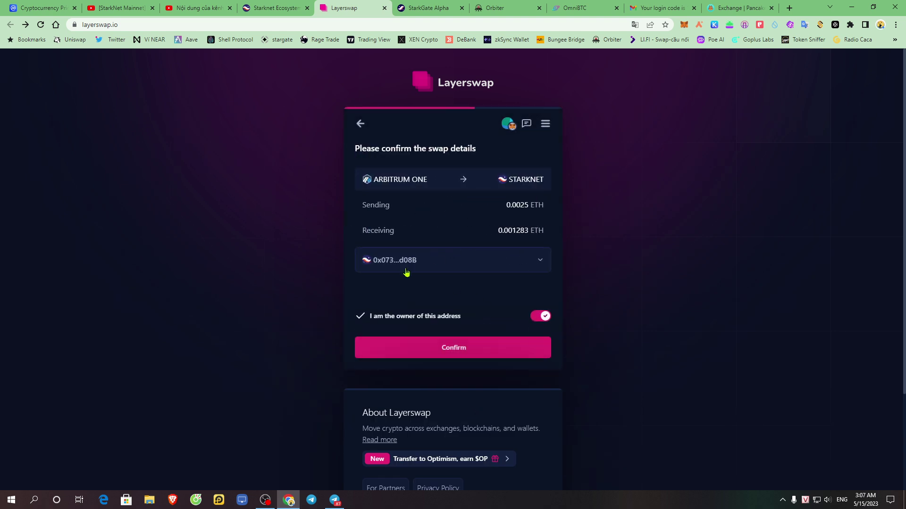
{"action": "left_click", "coordinate": [450, 351]}
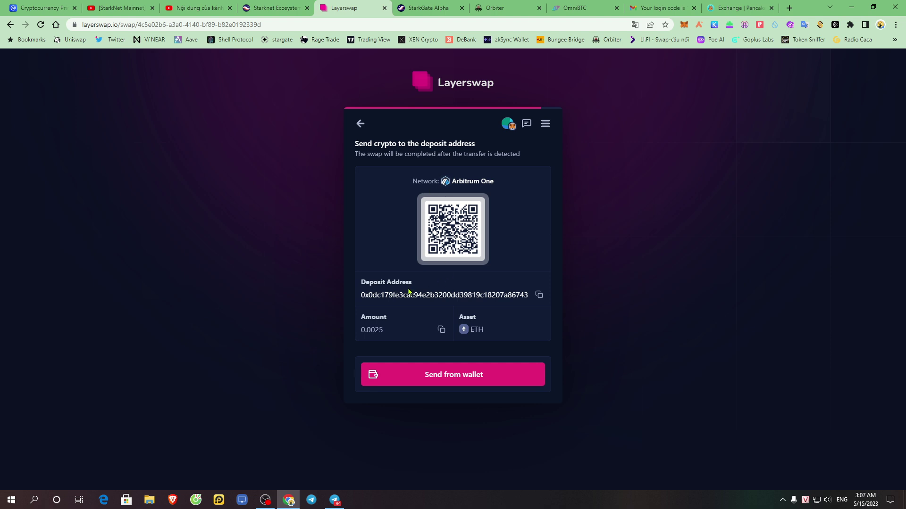
- Copy the new swap's Arbitrum One deposit address
{"action": "left_click_drag", "start_coordinate": [371, 295], "coordinate": [529, 296]}
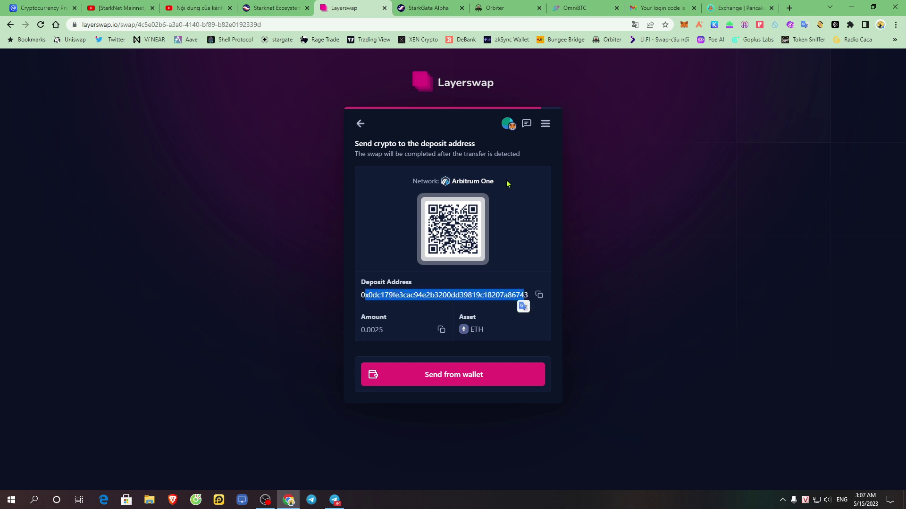
{"action": "left_click_drag", "start_coordinate": [494, 182], "coordinate": [454, 185]}
{"action": "left_click", "coordinate": [506, 216]}
{"action": "left_click_drag", "start_coordinate": [377, 295], "coordinate": [532, 300]}
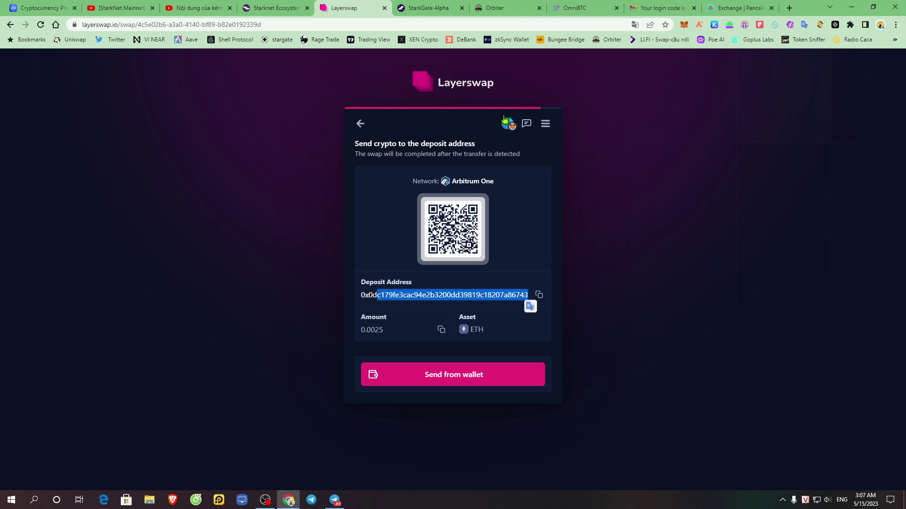
{"action": "left_click", "coordinate": [539, 296]}
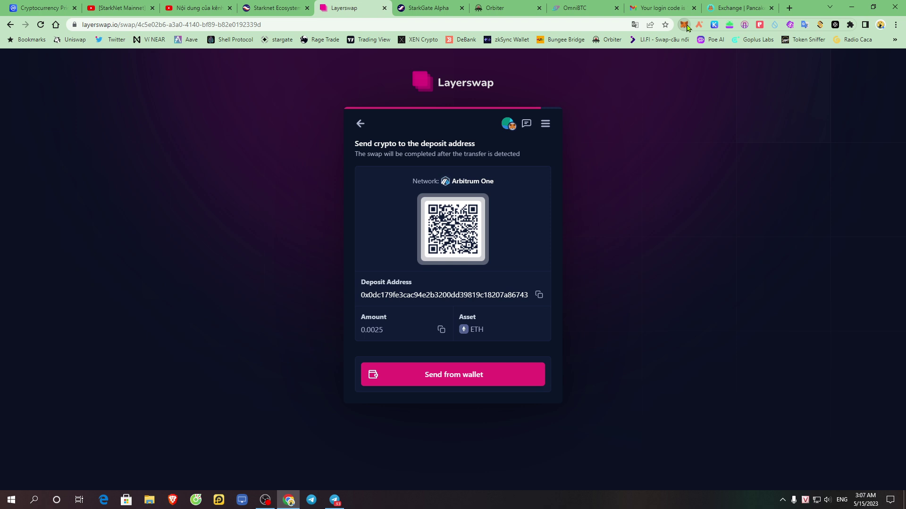
- Switch the MetaMask wallet network to Arbitrum One
{"action": "left_click", "coordinate": [684, 25]}
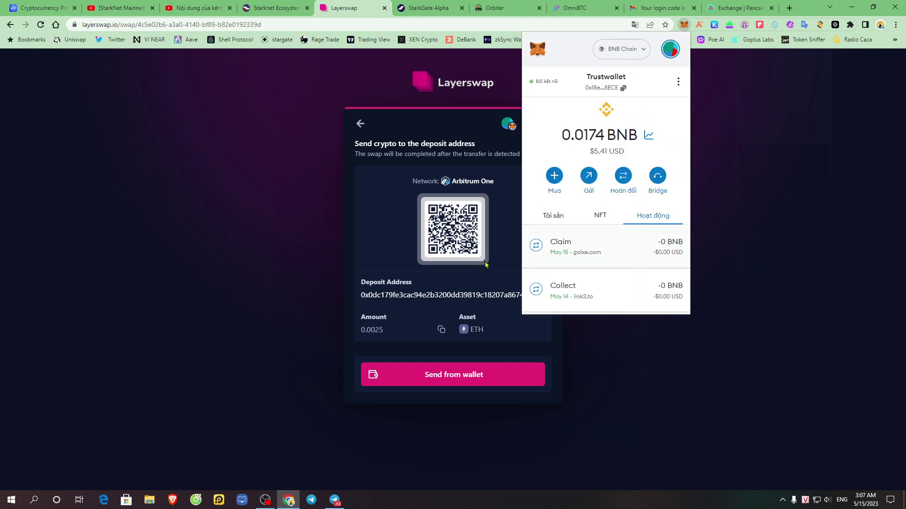
{"action": "left_click", "coordinate": [626, 56]}
{"action": "scroll", "coordinate": [627, 189], "scroll_direction": "down", "scroll_amount": 3}
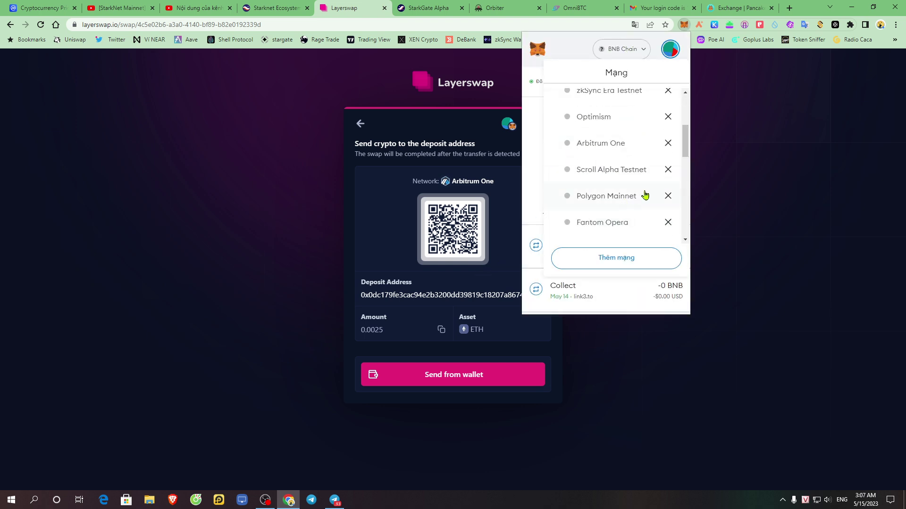
{"action": "left_click", "coordinate": [610, 152]}
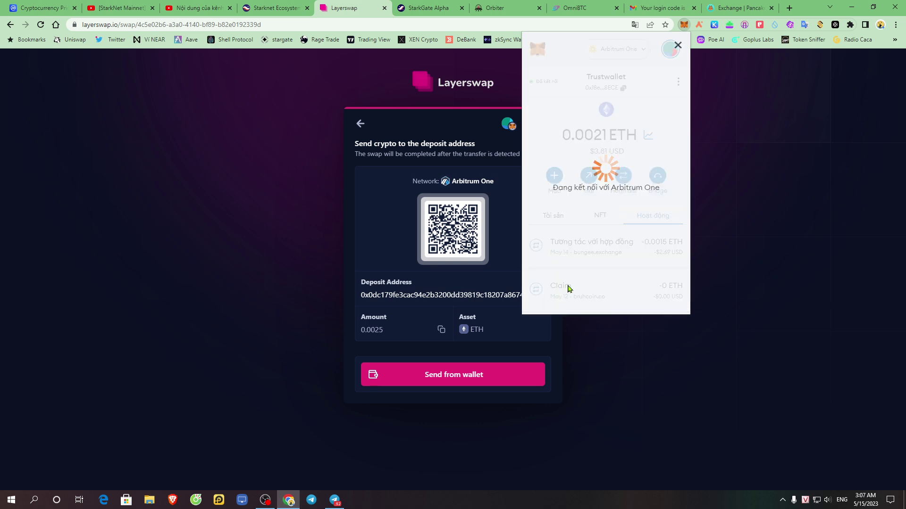
- Start a MetaMask send of 0.0025 ETH to the deposit address, then cancel it
{"action": "left_click", "coordinate": [589, 176]}
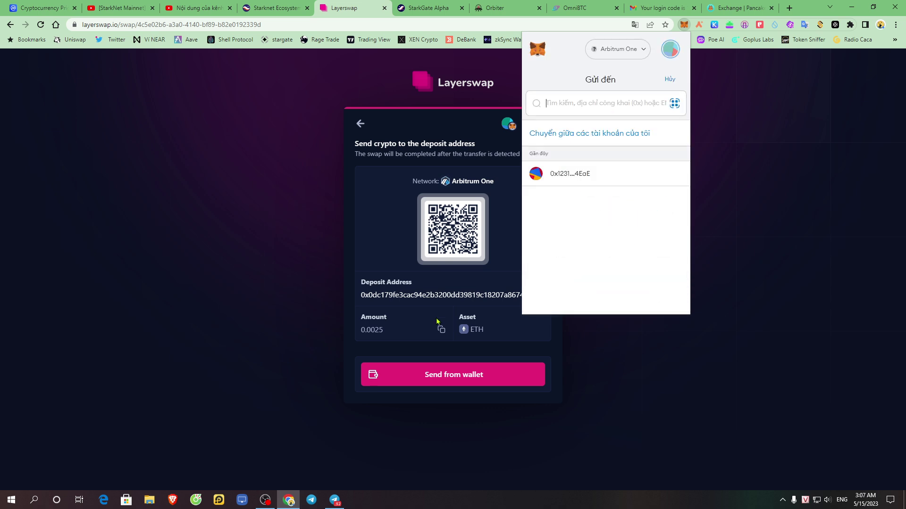
{"action": "right_click", "coordinate": [566, 103]}
{"action": "left_click", "coordinate": [615, 174]}
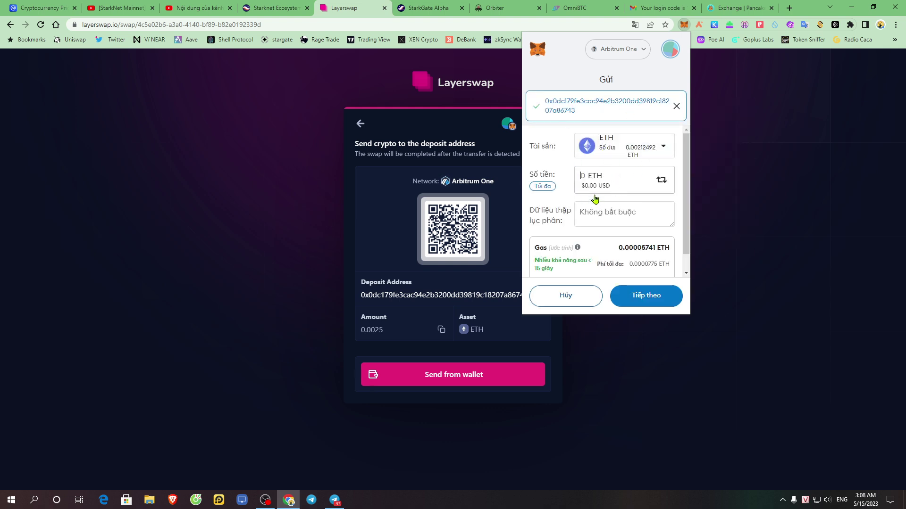
{"action": "type", "text": "0.0025"}
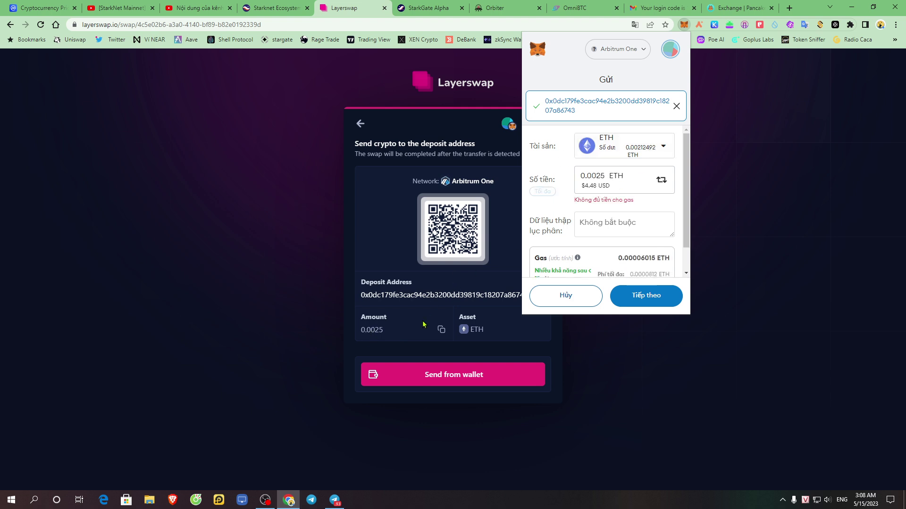
{"action": "left_click", "coordinate": [565, 298]}
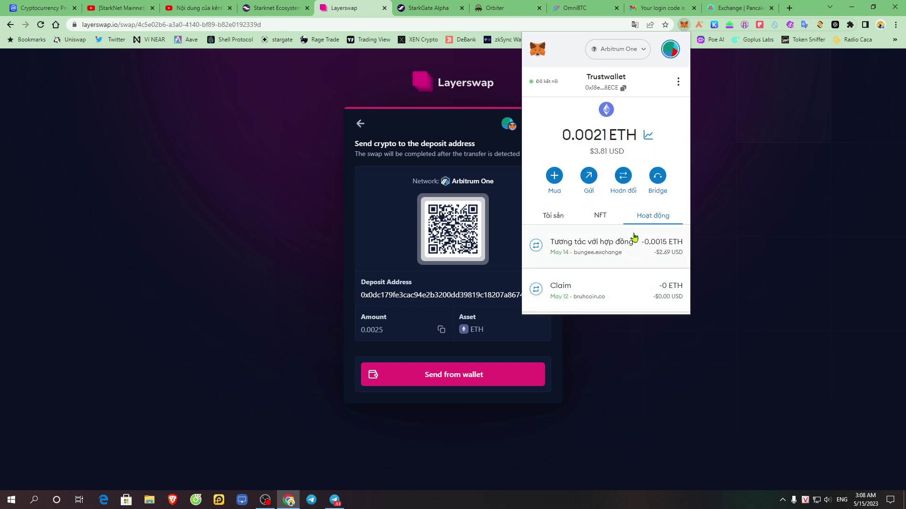
{"action": "left_click", "coordinate": [778, 173]}
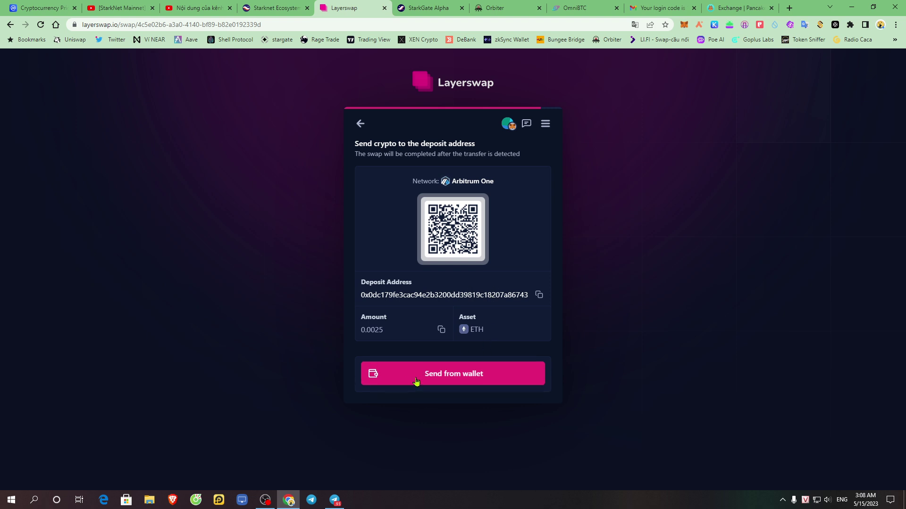
- Try paying the deposit from the connected wallet in Layerswap, which fails for insufficient funds
{"action": "left_click", "coordinate": [457, 380]}
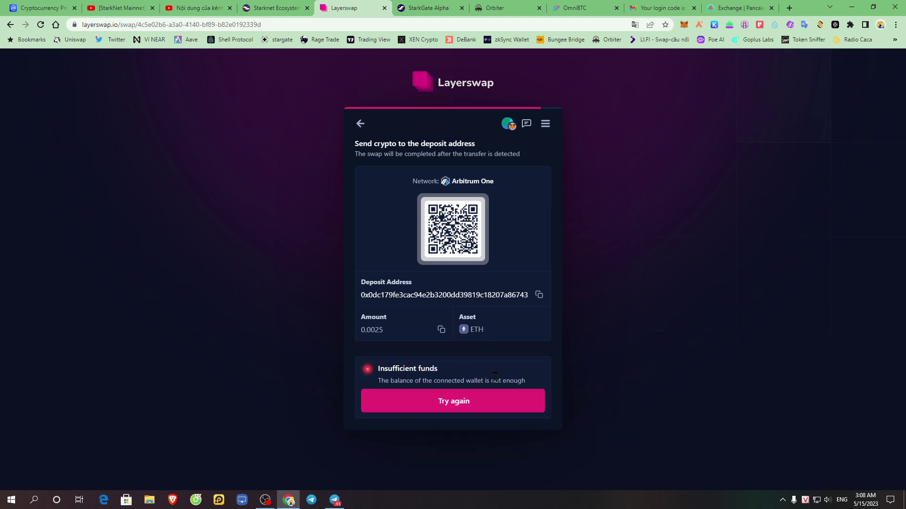
{"action": "left_click", "coordinate": [455, 402]}
{"action": "right_click", "coordinate": [640, 259]}
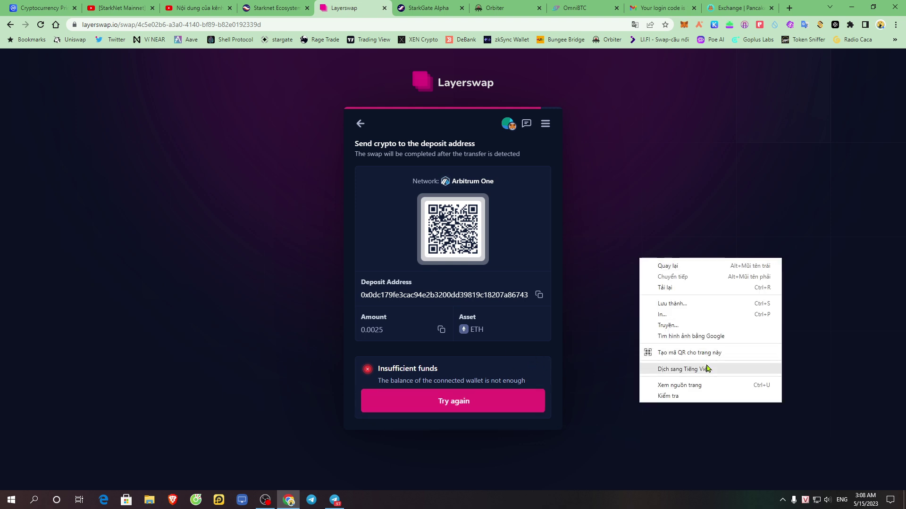
{"action": "left_click", "coordinate": [691, 354]}
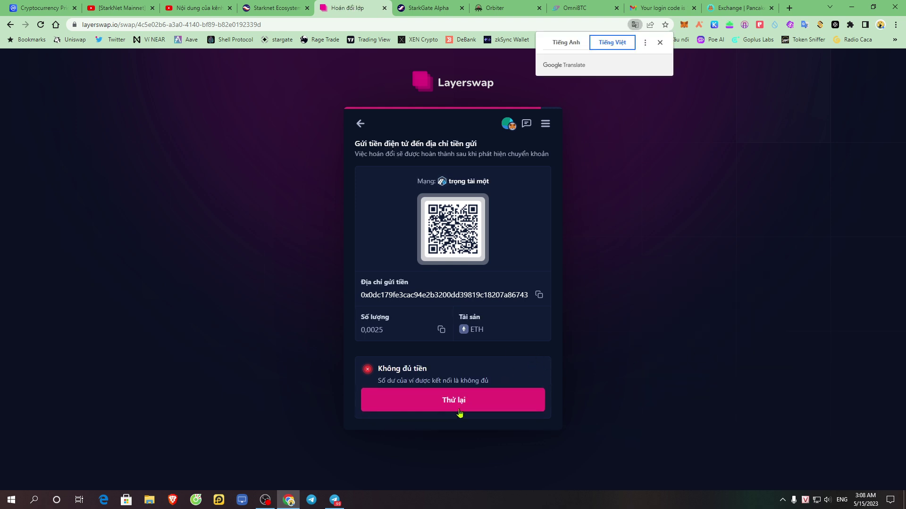
{"action": "left_click", "coordinate": [564, 43]}
{"action": "left_click", "coordinate": [629, 266]}
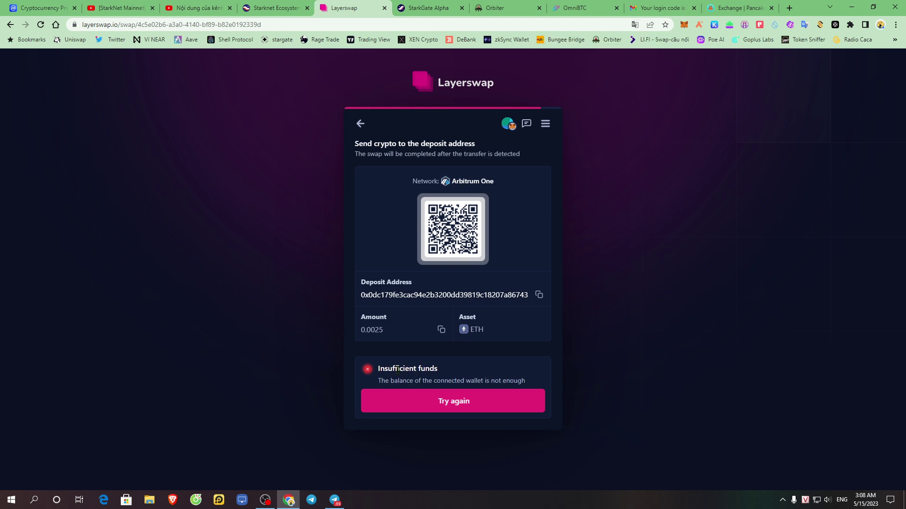
{"action": "left_click", "coordinate": [495, 396]}
- Start a fresh swap form with Binance as source and StarkNet as destination
{"action": "left_click", "coordinate": [360, 124]}
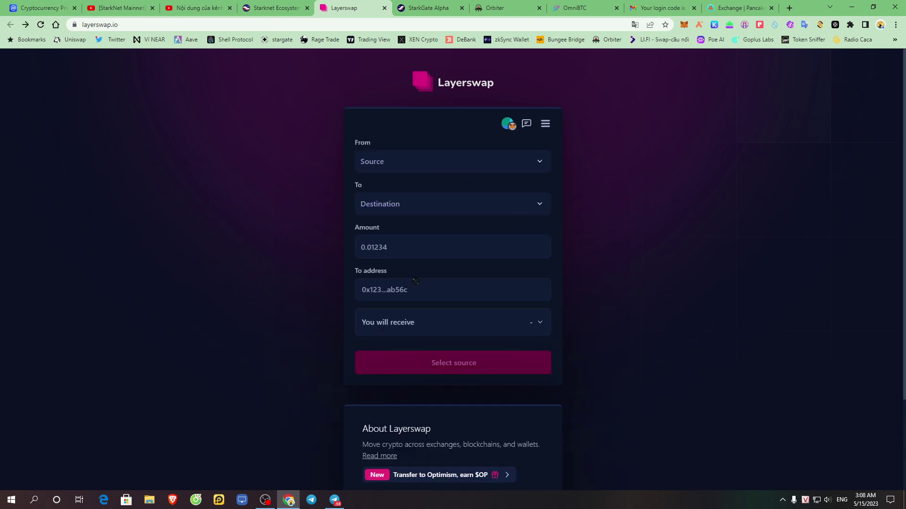
{"action": "left_click", "coordinate": [485, 163]}
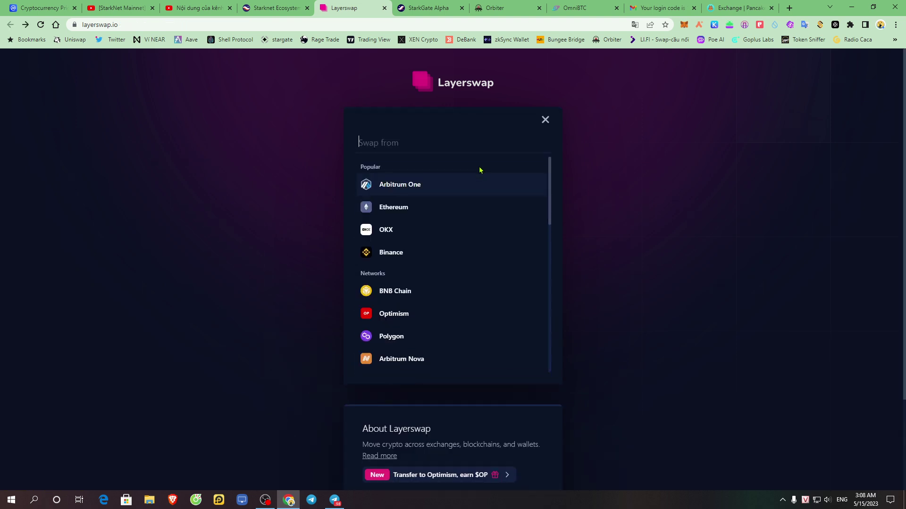
{"action": "left_click", "coordinate": [543, 122]}
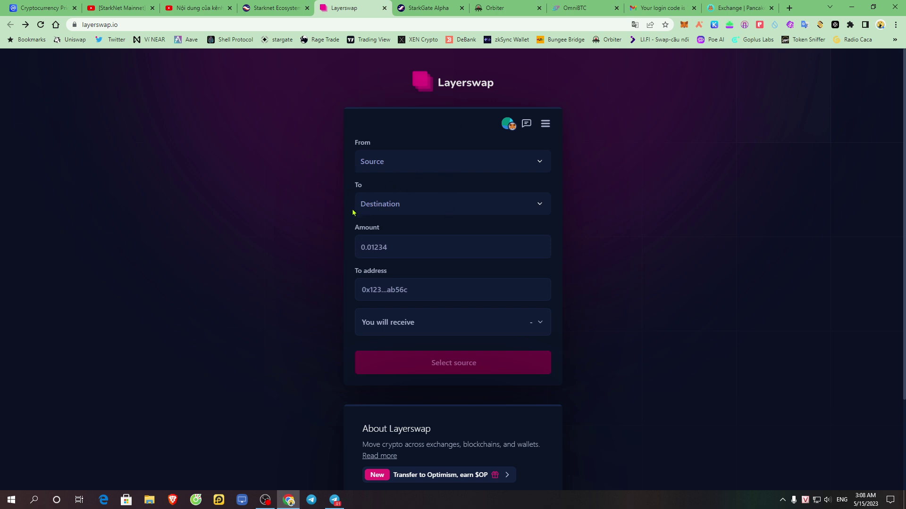
{"action": "left_click", "coordinate": [520, 165]}
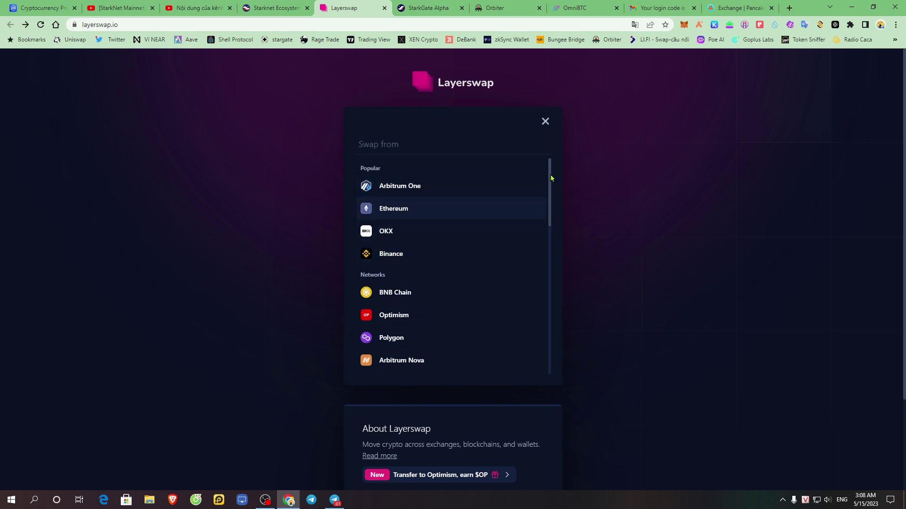
{"action": "left_click", "coordinate": [406, 260]}
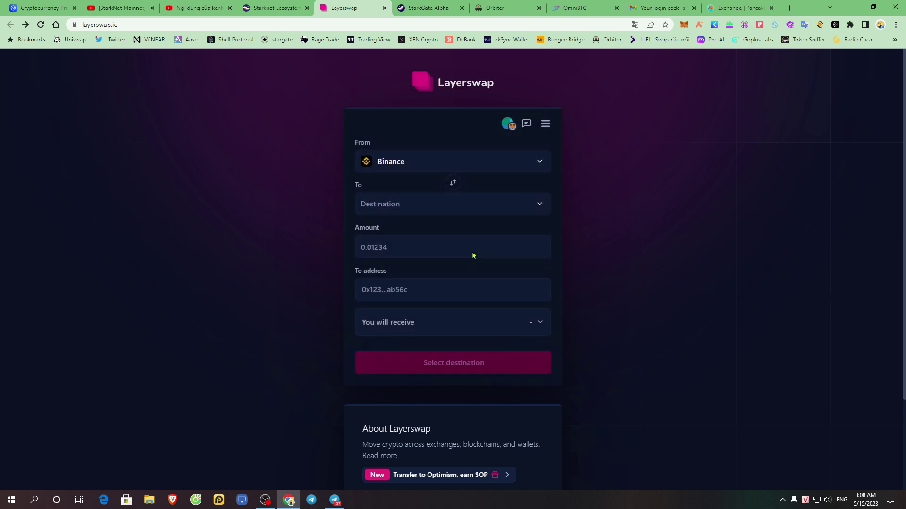
{"action": "left_click", "coordinate": [407, 212]}
{"action": "left_click", "coordinate": [396, 193]}
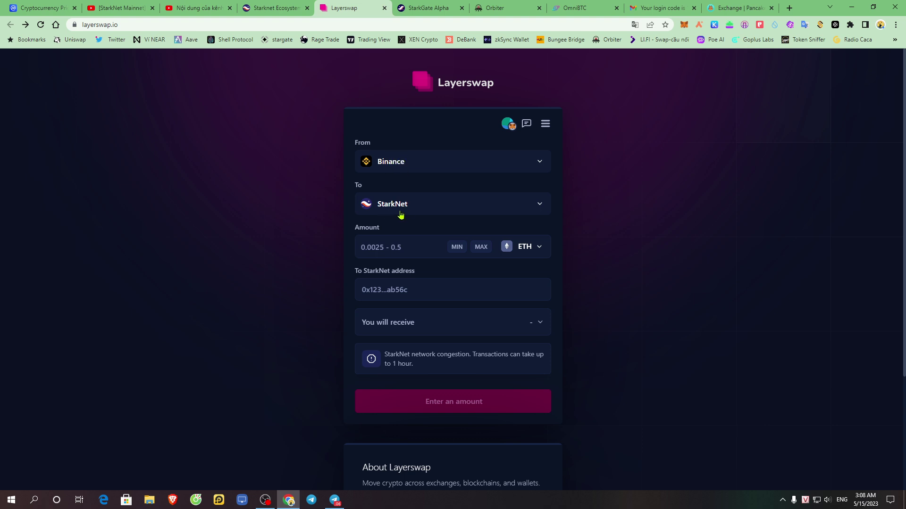
- Enter 0.0025 ETH as the swap amount, leaving the source unchanged
{"action": "left_click", "coordinate": [533, 161]}
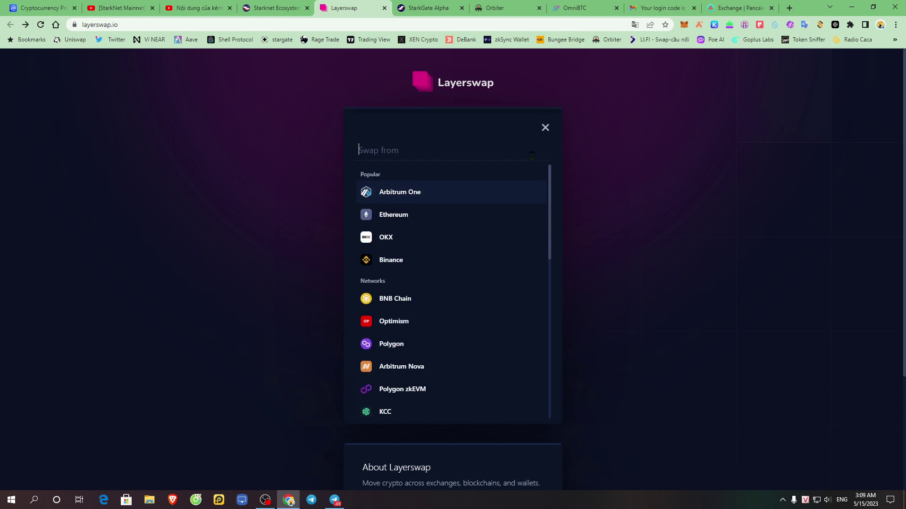
{"action": "left_click_drag", "start_coordinate": [552, 170], "coordinate": [552, 283]}
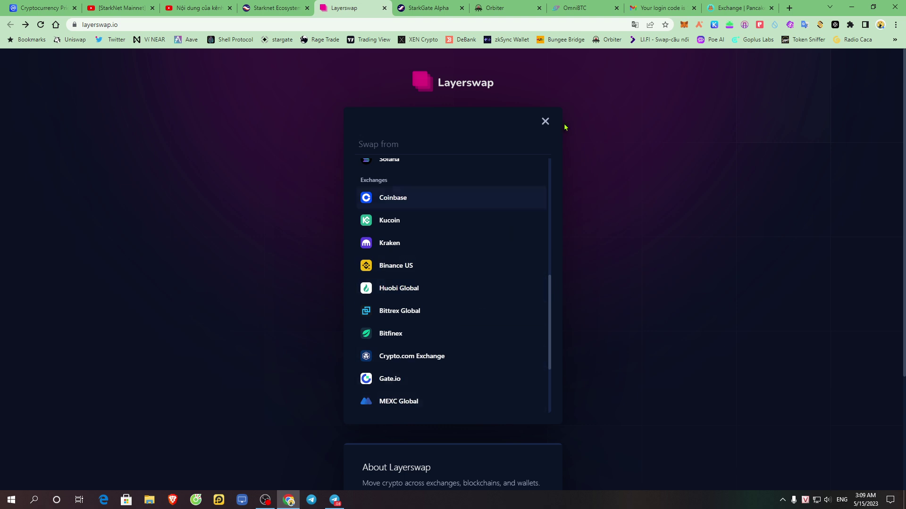
{"action": "left_click", "coordinate": [545, 122]}
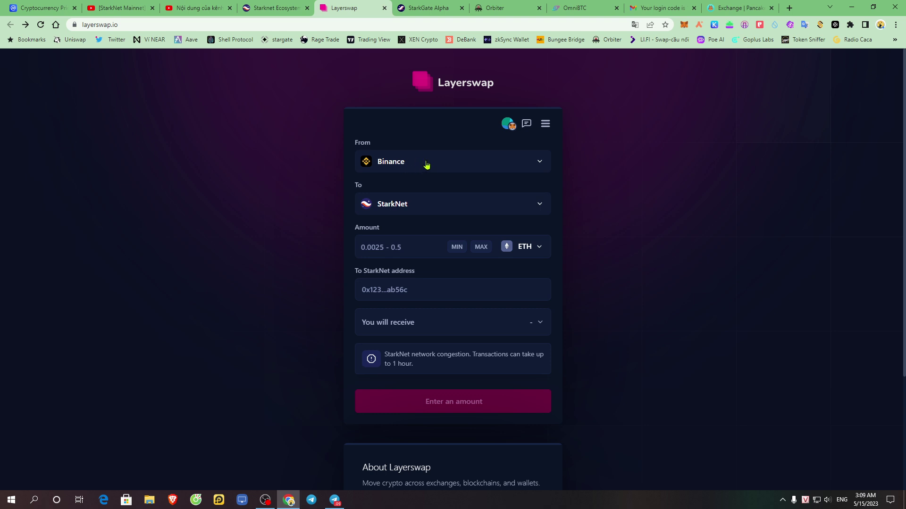
{"action": "double_click", "coordinate": [361, 186]}
{"action": "left_click", "coordinate": [416, 241]}
{"action": "type", "text": "0.0025"}
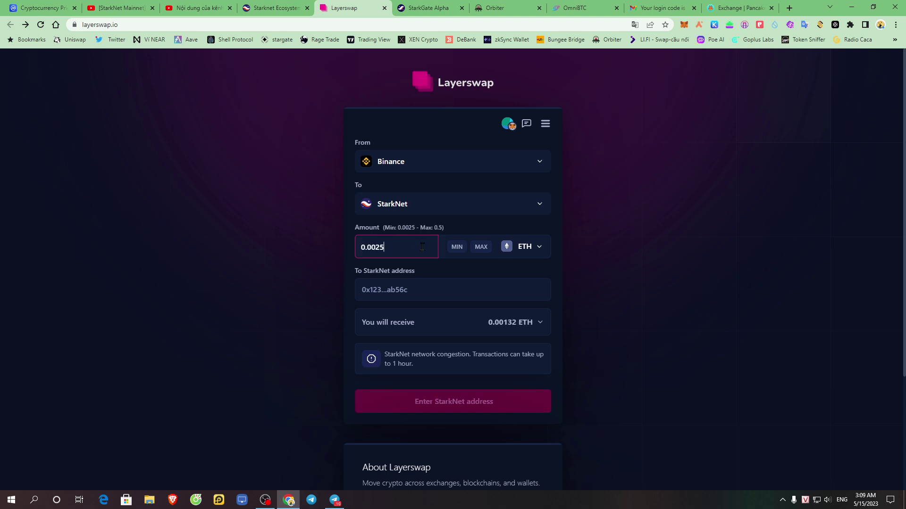
- Paste the Argent X StarkNet address and use the suggested address as destination
{"action": "left_click", "coordinate": [700, 24]}
{"action": "left_click", "coordinate": [620, 91]}
{"action": "left_click", "coordinate": [412, 291]}
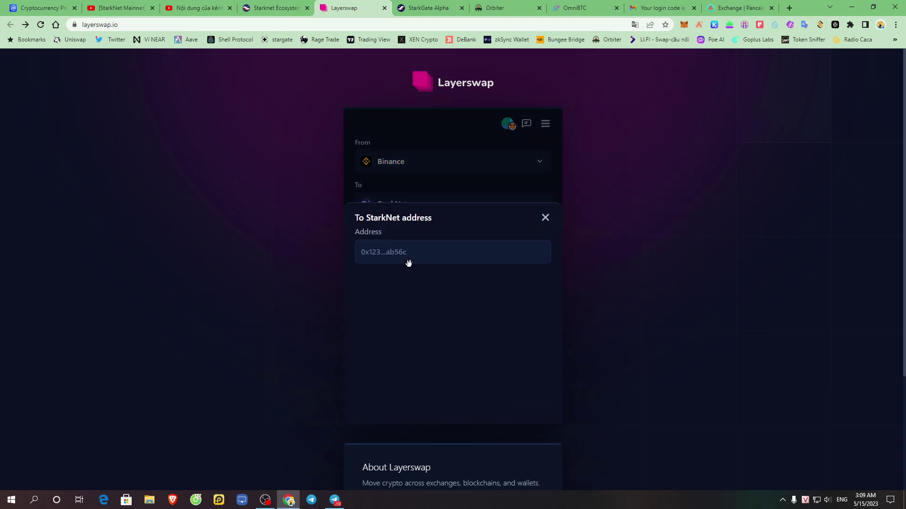
{"action": "right_click", "coordinate": [404, 258]}
{"action": "left_click", "coordinate": [453, 333]}
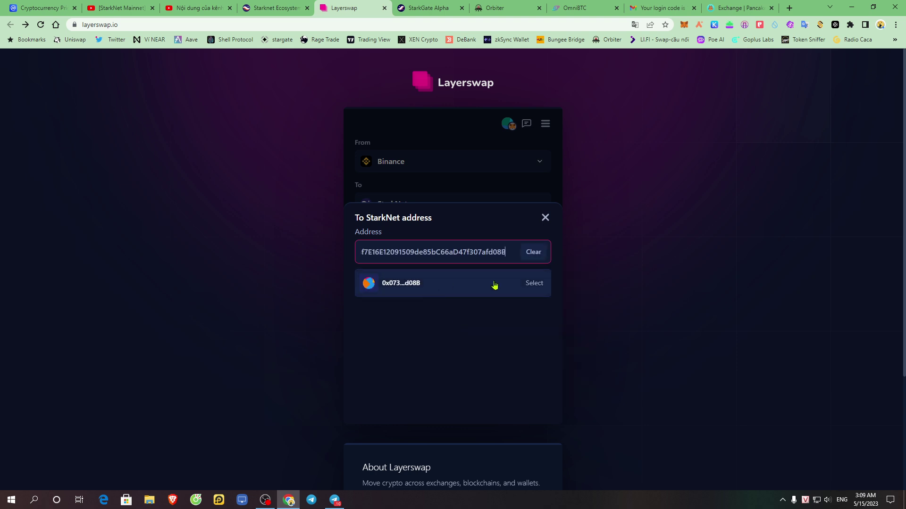
{"action": "left_click", "coordinate": [441, 286]}
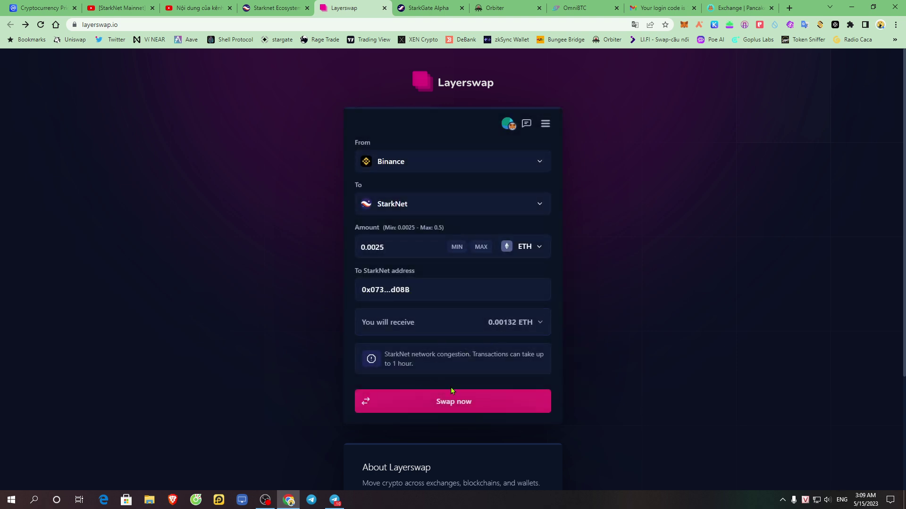
- Submit the Binance swap, cancel the pending Arbitrum One swap, and confirm the swap details
{"action": "left_click", "coordinate": [463, 407]}
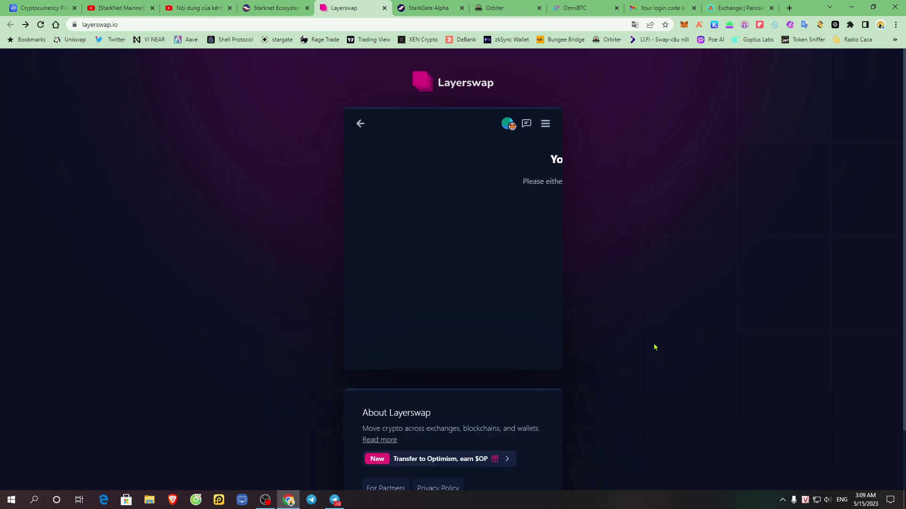
{"action": "left_click", "coordinate": [376, 261]}
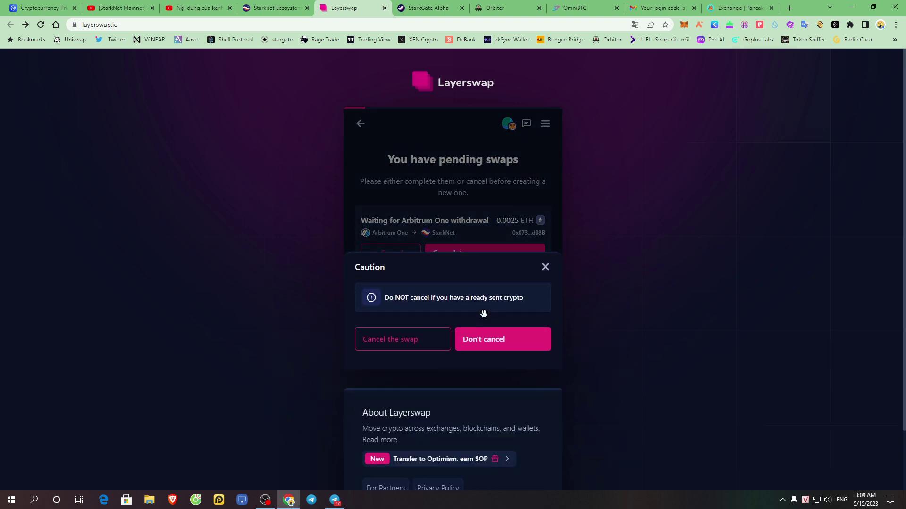
{"action": "left_click", "coordinate": [397, 343]}
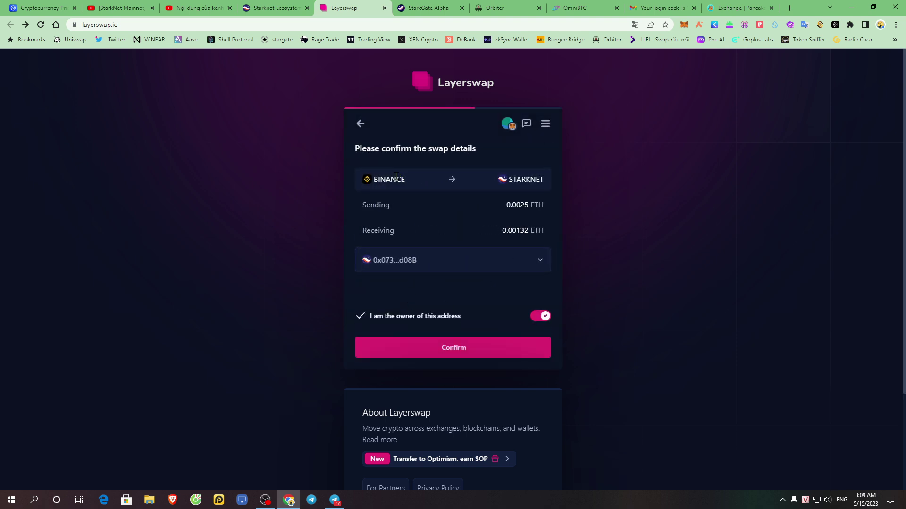
{"action": "left_click_drag", "start_coordinate": [490, 182], "coordinate": [553, 180]}
{"action": "left_click", "coordinate": [455, 351]}
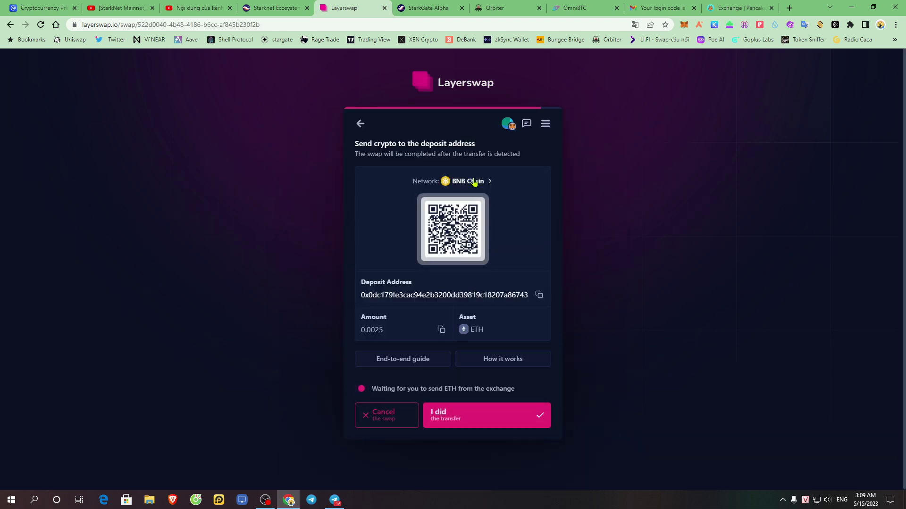
- Browse the deposit network list without changing it, briefly translating the page and back
{"action": "left_click", "coordinate": [486, 182]}
{"action": "left_click", "coordinate": [520, 204]}
{"action": "left_click", "coordinate": [508, 189]}
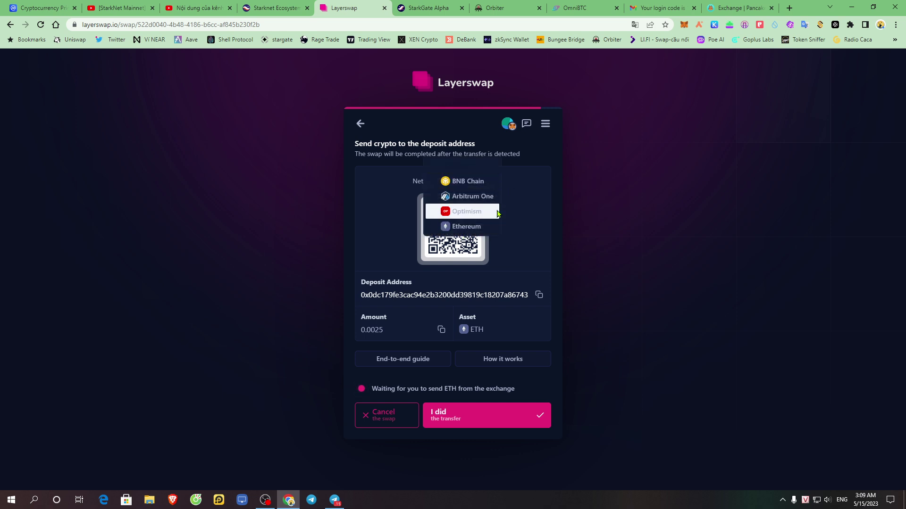
{"action": "left_click", "coordinate": [519, 212]}
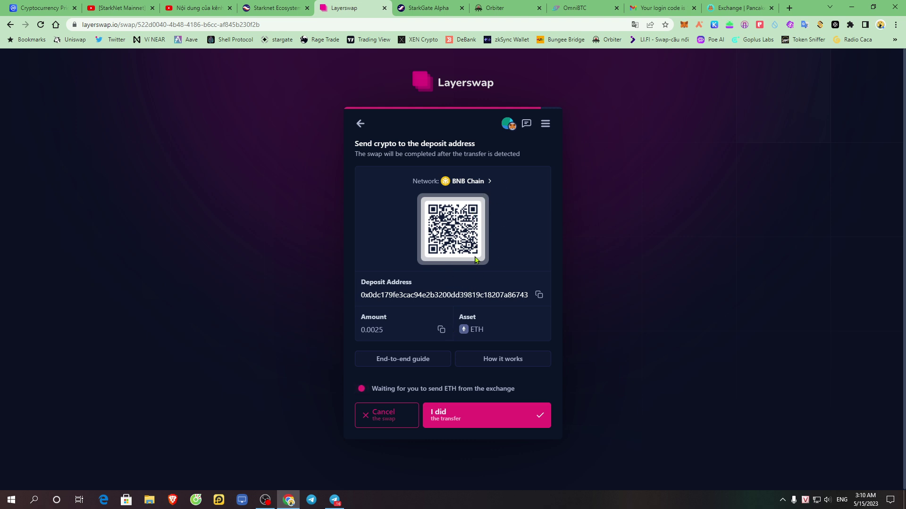
{"action": "right_click", "coordinate": [630, 252]}
{"action": "left_click", "coordinate": [660, 360]}
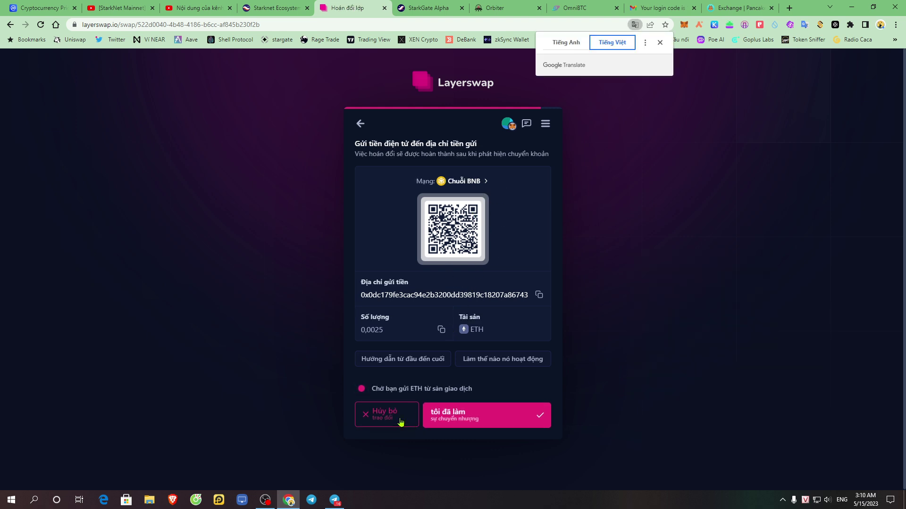
{"action": "left_click", "coordinate": [574, 44]}
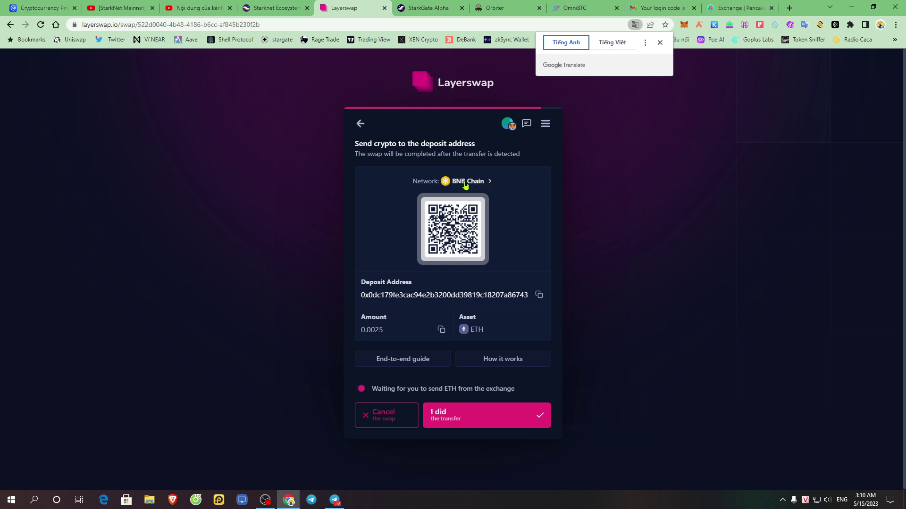
{"action": "left_click", "coordinate": [464, 183]}
{"action": "left_click", "coordinate": [524, 194]}
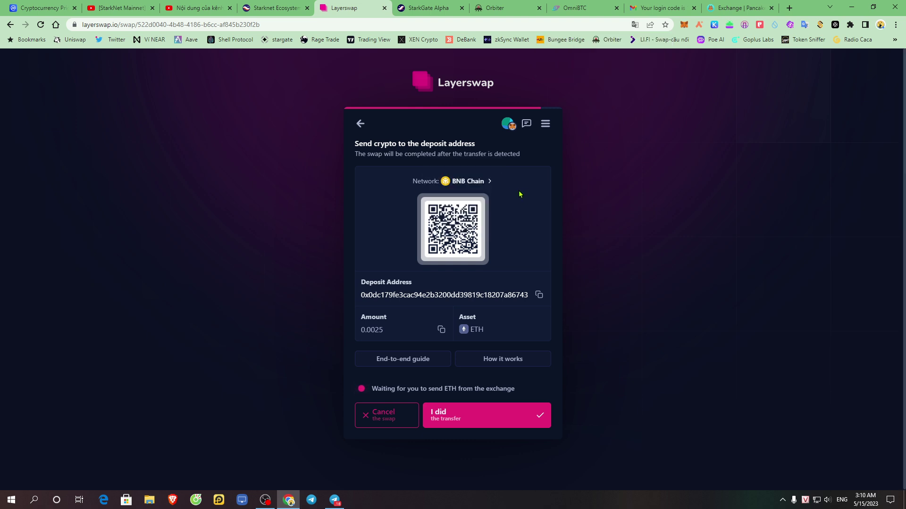
{"action": "triple_click", "coordinate": [467, 186]}
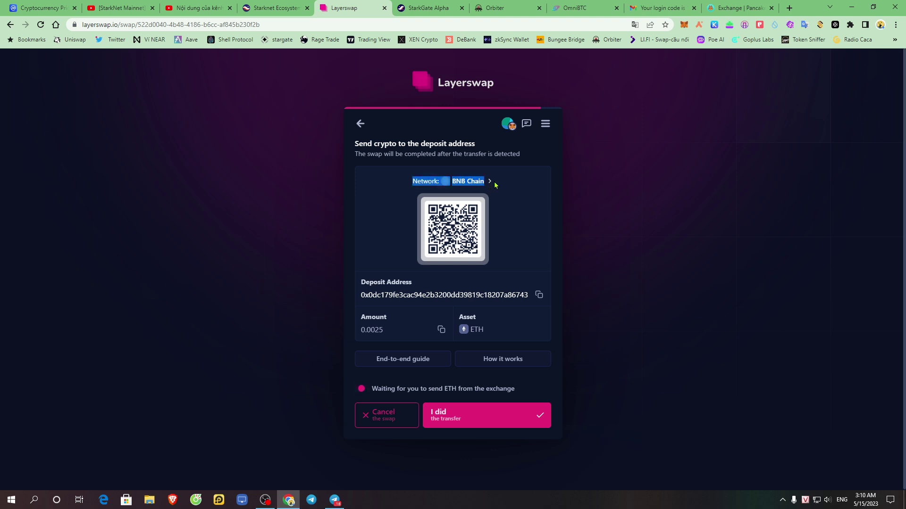
{"action": "left_click", "coordinate": [534, 186]}
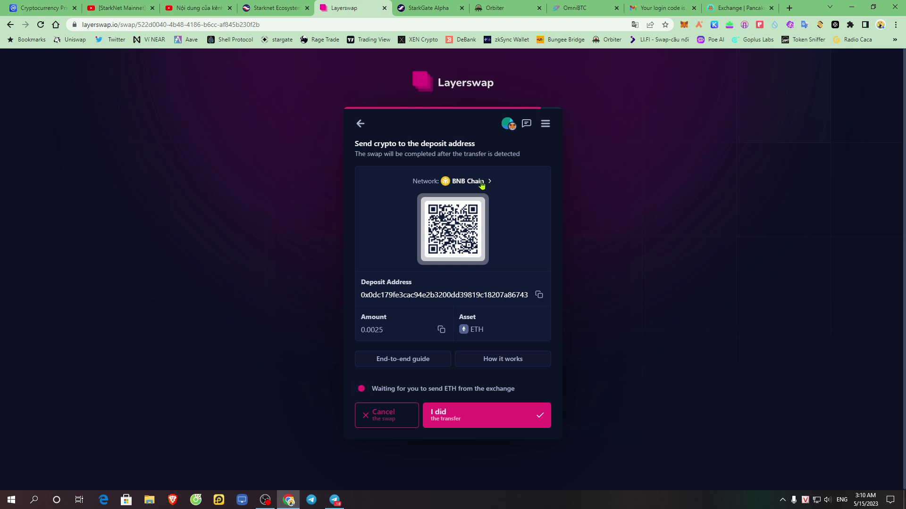
- Switch the deposit network to Arbitrum One and select its deposit address
{"action": "left_click", "coordinate": [476, 181]}
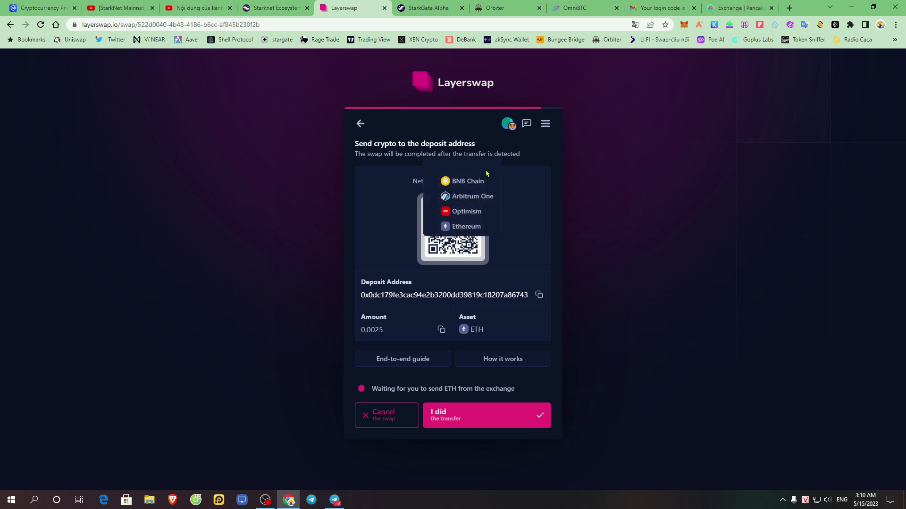
{"action": "left_click", "coordinate": [466, 200]}
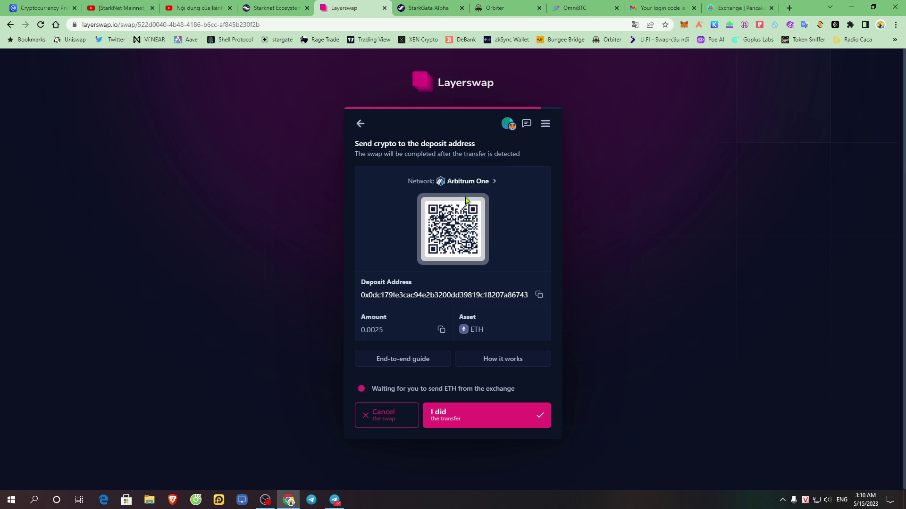
{"action": "double_click", "coordinate": [517, 295]}
{"action": "left_click", "coordinate": [539, 227]}
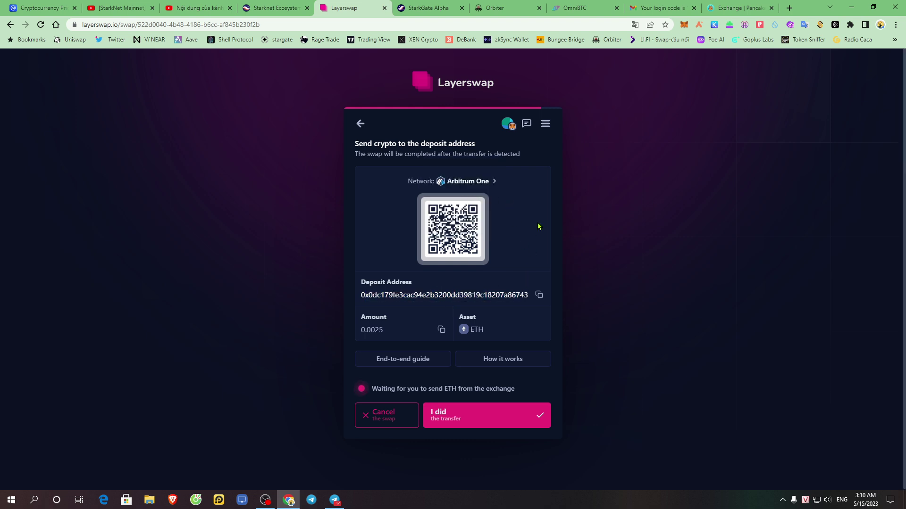
{"action": "double_click", "coordinate": [540, 296]}
{"action": "left_click", "coordinate": [540, 300]}
{"action": "left_click", "coordinate": [540, 299]}
{"action": "left_click_drag", "start_coordinate": [357, 293], "coordinate": [536, 297]}
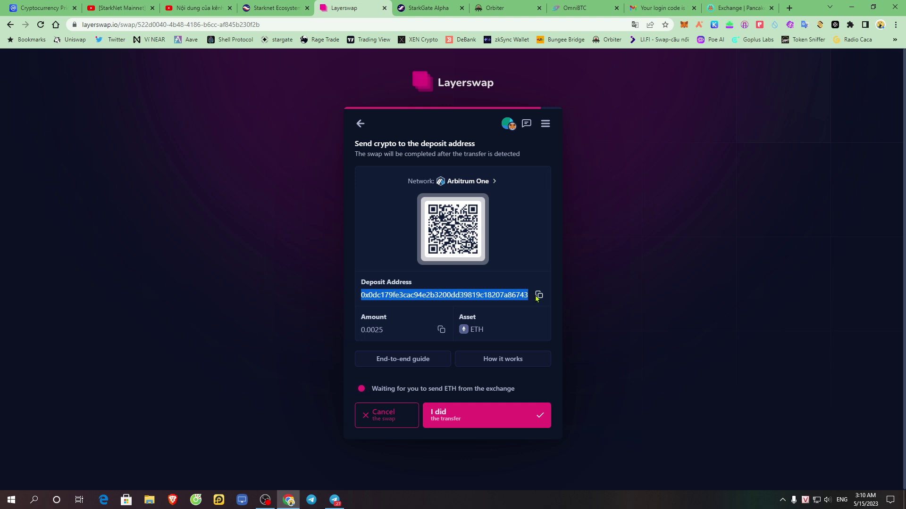
- Set the deposit network back to BNB Chain and copy its deposit address
{"action": "left_click", "coordinate": [488, 183]}
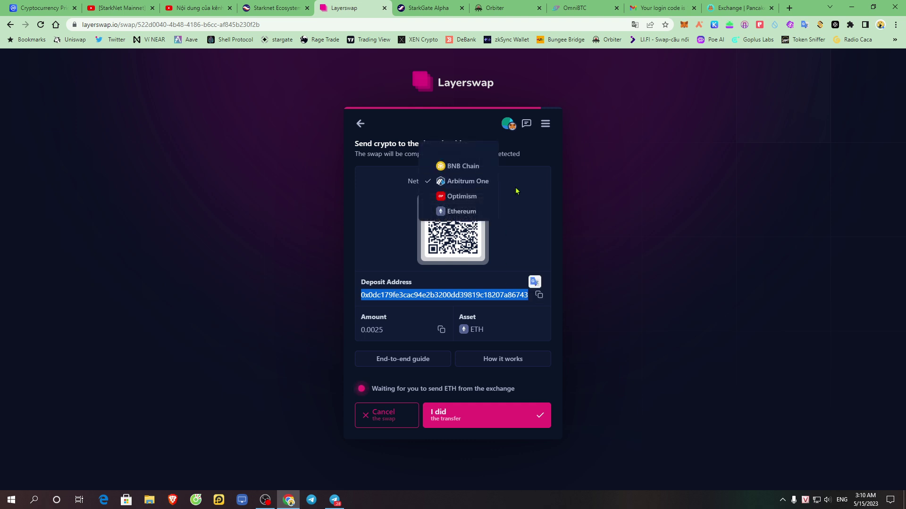
{"action": "left_click", "coordinate": [472, 170]}
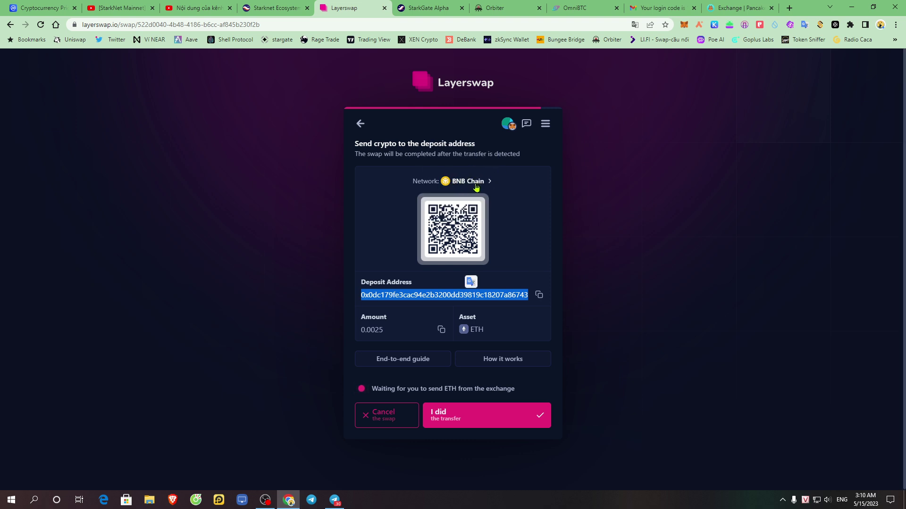
{"action": "left_click", "coordinate": [526, 239]}
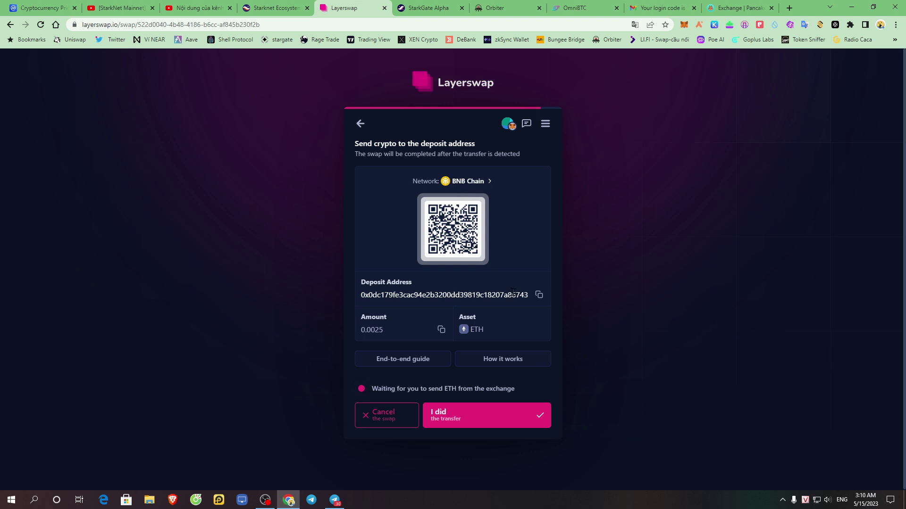
{"action": "left_click", "coordinate": [539, 296]}
{"action": "left_click_drag", "start_coordinate": [414, 182], "coordinate": [493, 183]}
{"action": "left_click", "coordinate": [504, 188]}
{"action": "left_click_drag", "start_coordinate": [414, 295], "coordinate": [530, 296]}
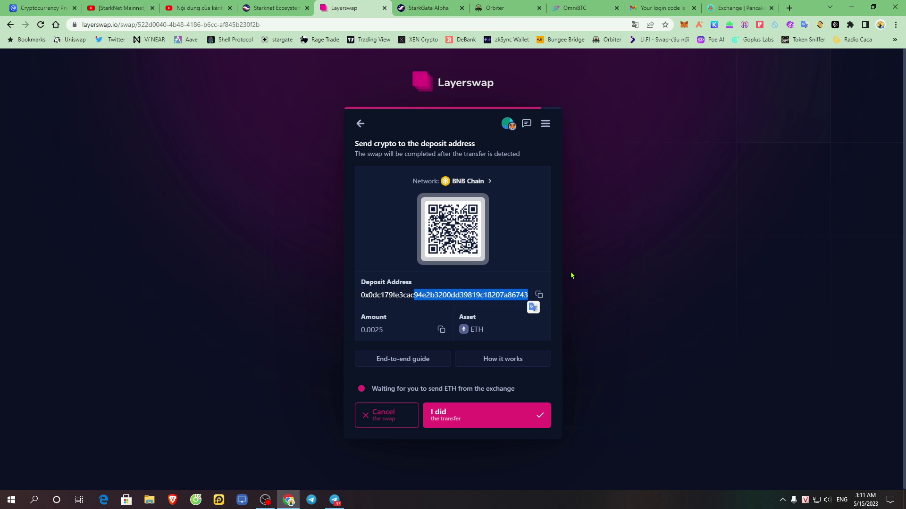
- Check the StarkNet wallet balance in its popup, then dismiss the popup
{"action": "left_click", "coordinate": [607, 248]}
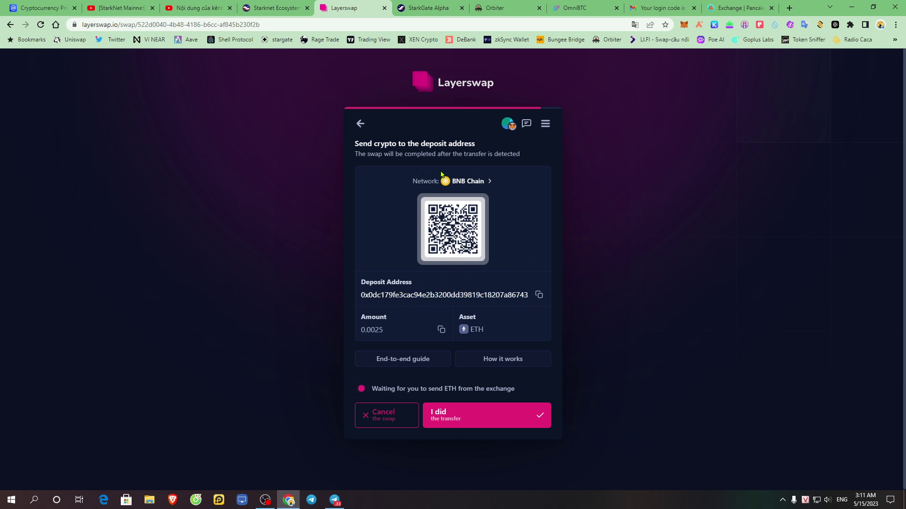
{"action": "left_click", "coordinate": [699, 24]}
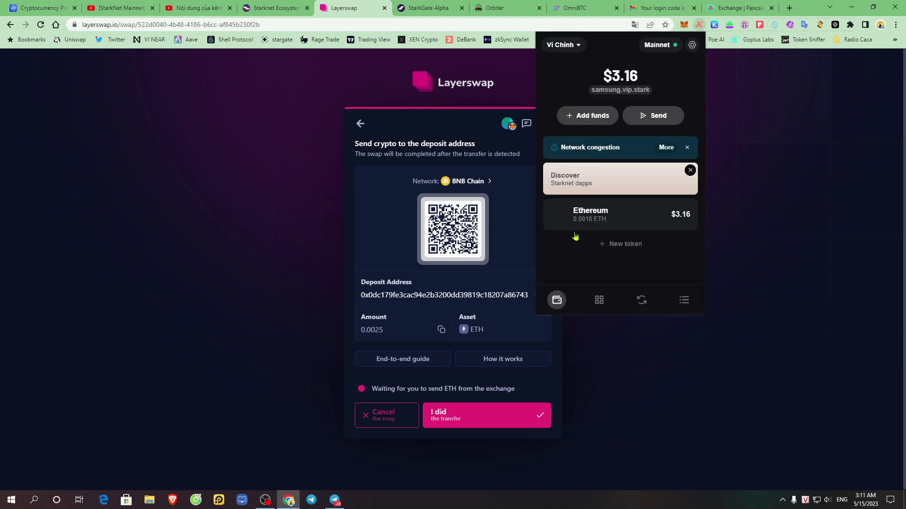
{"action": "left_click", "coordinate": [391, 146]}
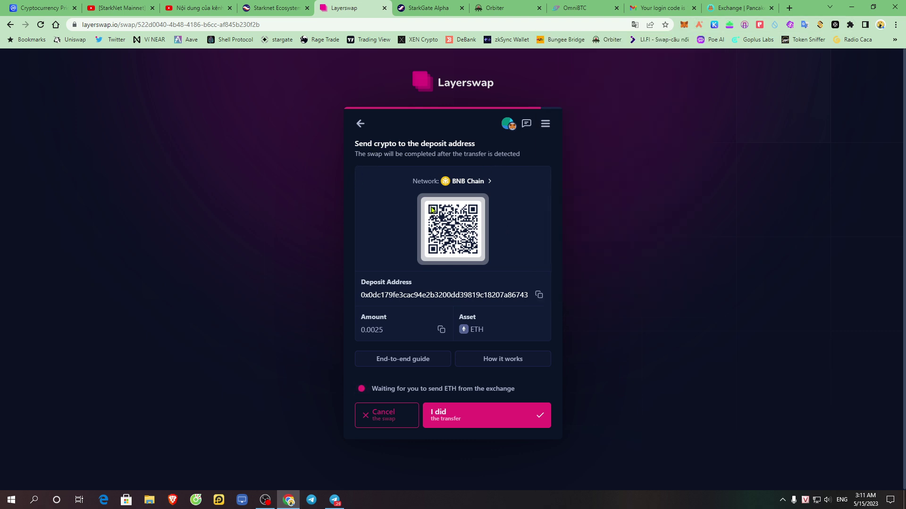
- Cancel the Binance-to-StarkNet swap, confirm the cancellation, and return to a fresh swap form
{"action": "left_click", "coordinate": [409, 406]}
{"action": "left_click", "coordinate": [415, 408]}
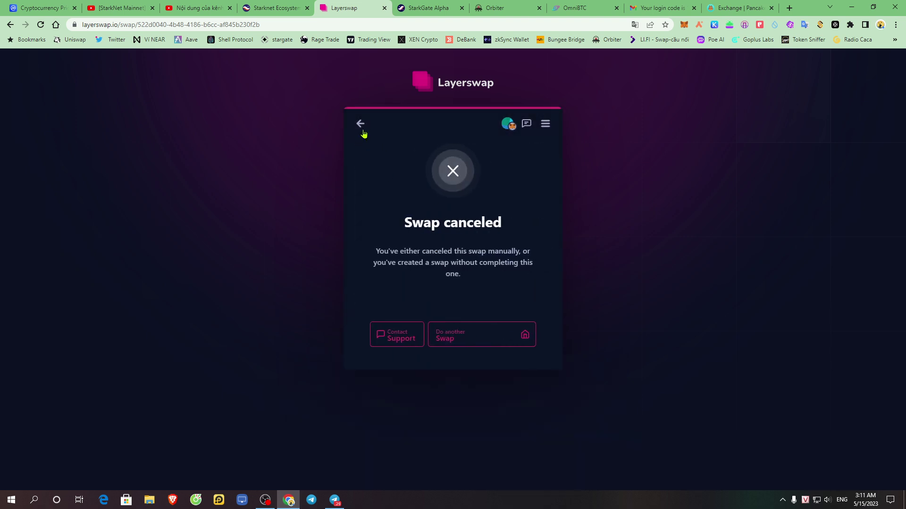
{"action": "left_click", "coordinate": [360, 123]}
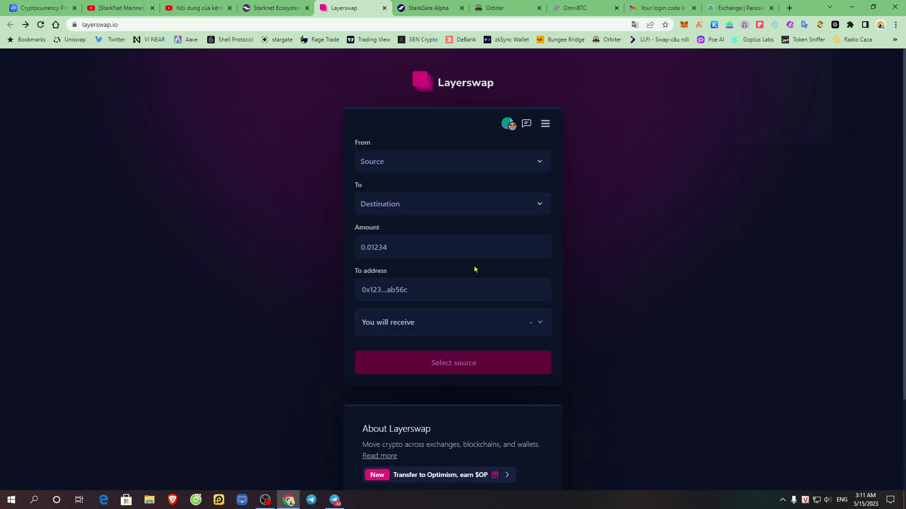
{"action": "scroll", "coordinate": [496, 328], "scroll_direction": "down", "scroll_amount": 2}
{"action": "scroll", "coordinate": [479, 302], "scroll_direction": "up", "scroll_amount": 2}
- Open the Ethereum price page from CoinMarketCap's cryptocurrency list
{"action": "left_click", "coordinate": [50, 6]}
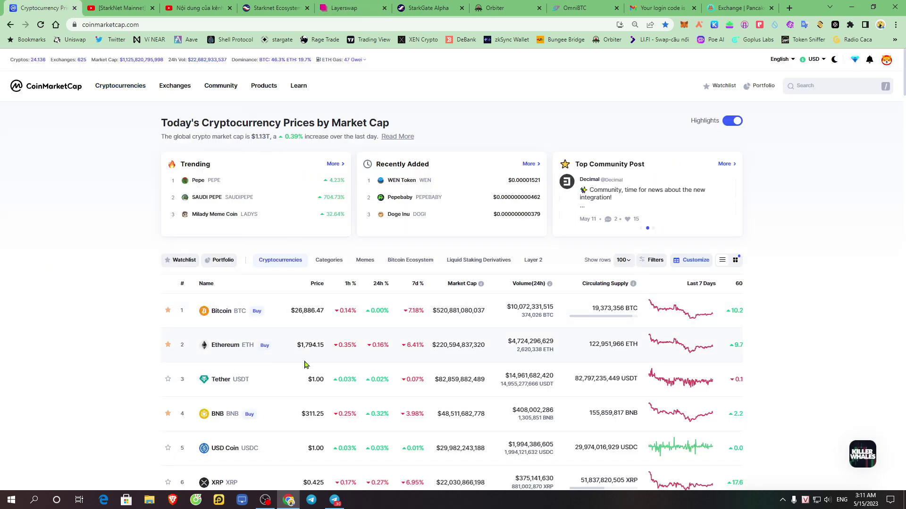
{"action": "scroll", "coordinate": [297, 366], "scroll_direction": "down", "scroll_amount": 3}
{"action": "scroll", "coordinate": [293, 368], "scroll_direction": "up", "scroll_amount": 3}
{"action": "left_click", "coordinate": [235, 352]}
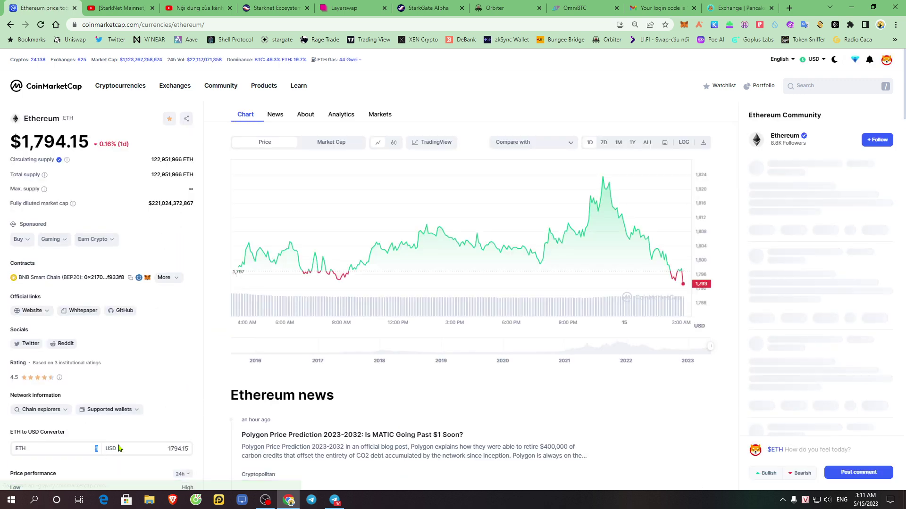
- Set the ETH-to-USD converter to 0.0011 ETH, showing about 1.97 USD
{"action": "type", "text": "0.001"}
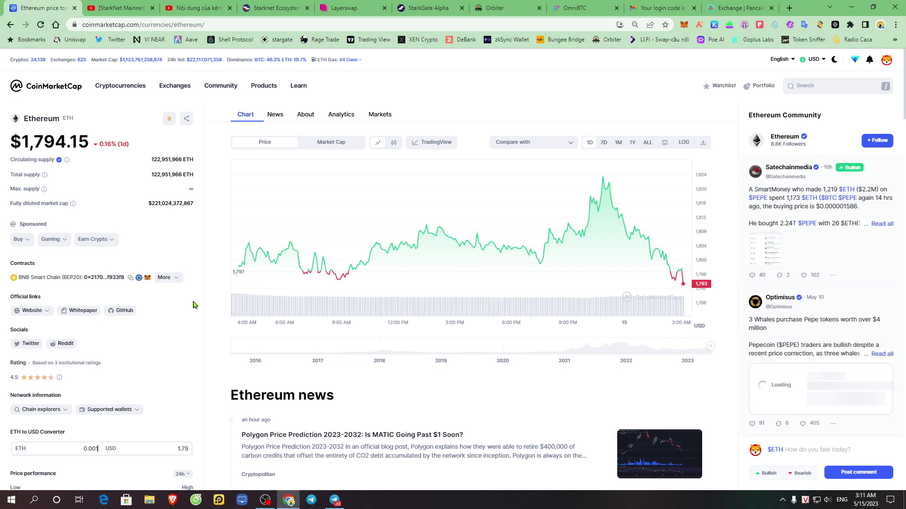
{"action": "left_click_drag", "start_coordinate": [173, 449], "coordinate": [198, 446]}
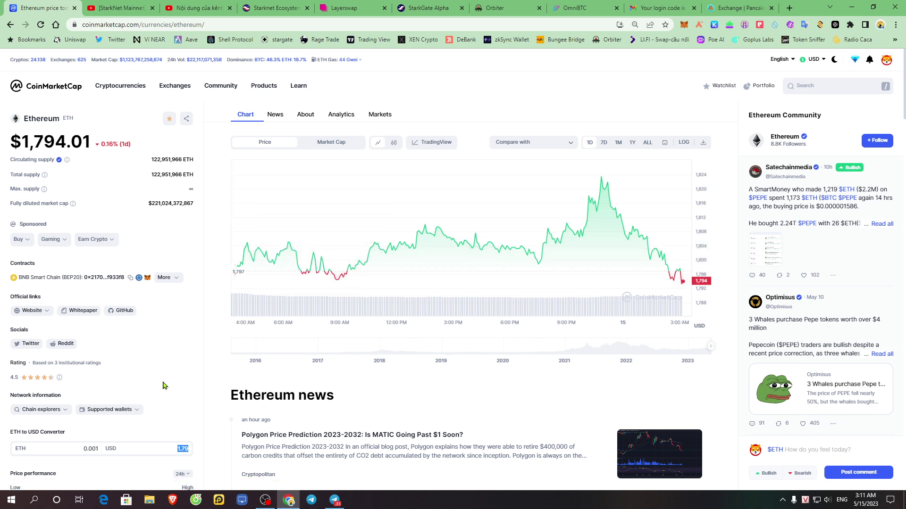
{"action": "left_click", "coordinate": [99, 449]}
{"action": "key", "text": "Right"}
{"action": "type", "text": "1"}
{"action": "mouse_move", "coordinate": [278, 305]}
- Return to the Layerswap tab and glance at the account menu
{"action": "mouse_move", "coordinate": [630, 4]}
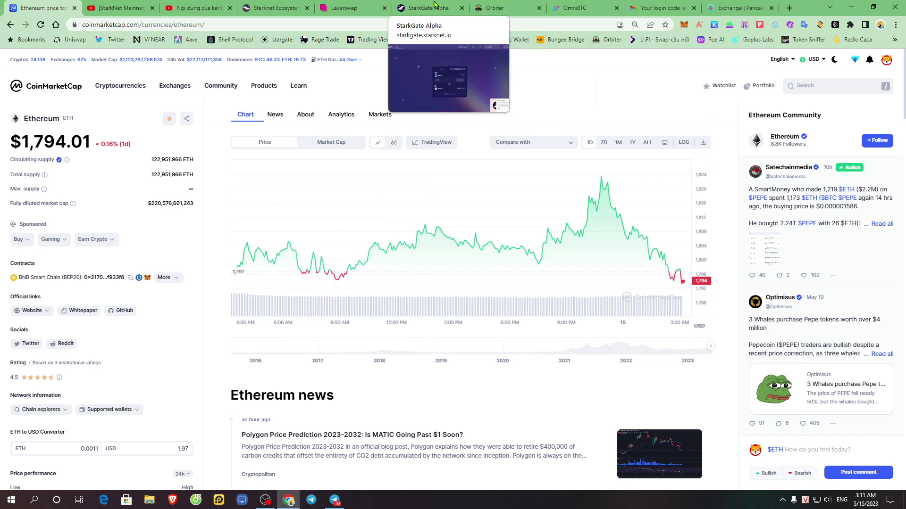
{"action": "left_click", "coordinate": [346, 7]}
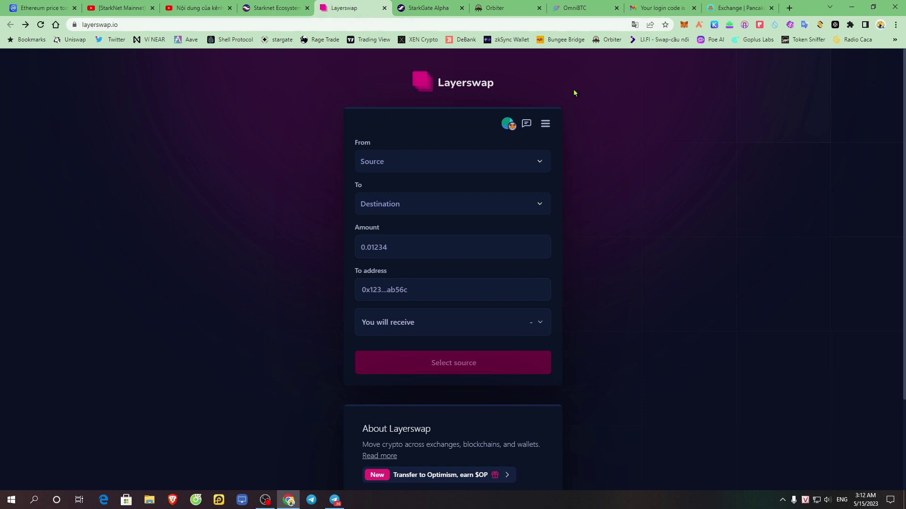
{"action": "scroll", "coordinate": [498, 236], "scroll_direction": "down", "scroll_amount": 3}
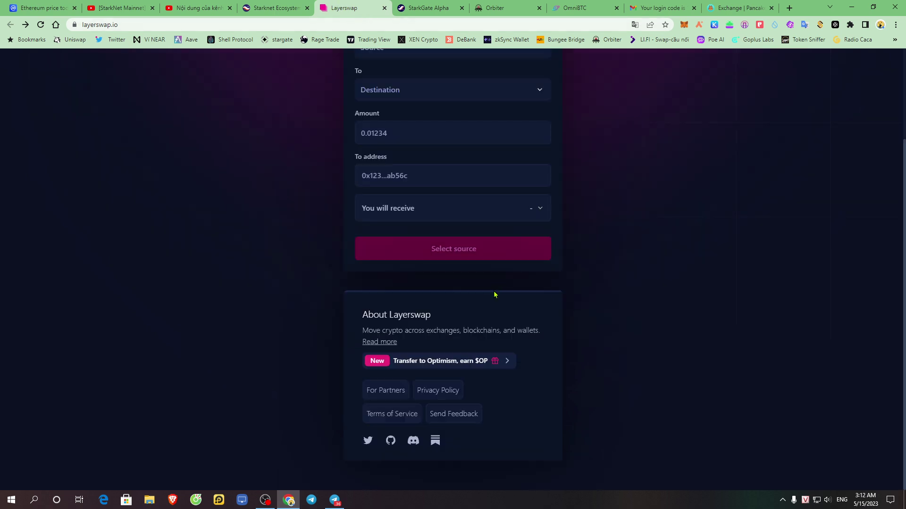
{"action": "scroll", "coordinate": [566, 360], "scroll_direction": "up", "scroll_amount": 3}
{"action": "left_click", "coordinate": [545, 124]}
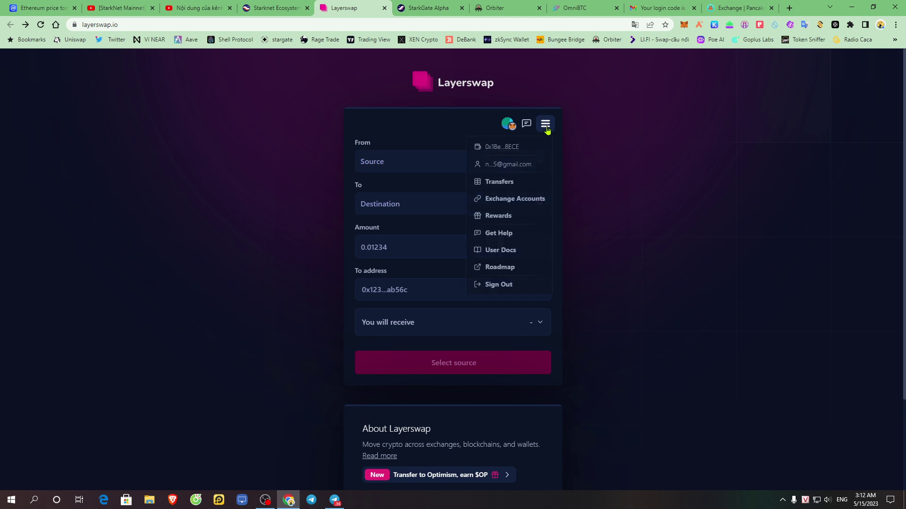
{"action": "left_click", "coordinate": [574, 156]}
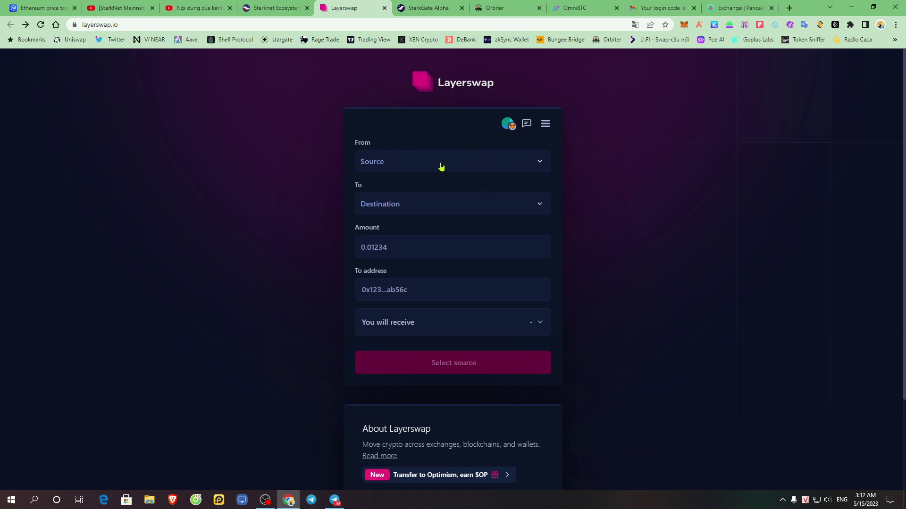
- Choose StarkNet as the destination, leaving the source unset after searching 'st'
{"action": "left_click", "coordinate": [441, 169]}
{"action": "left_click_drag", "start_coordinate": [553, 176], "coordinate": [559, 157]}
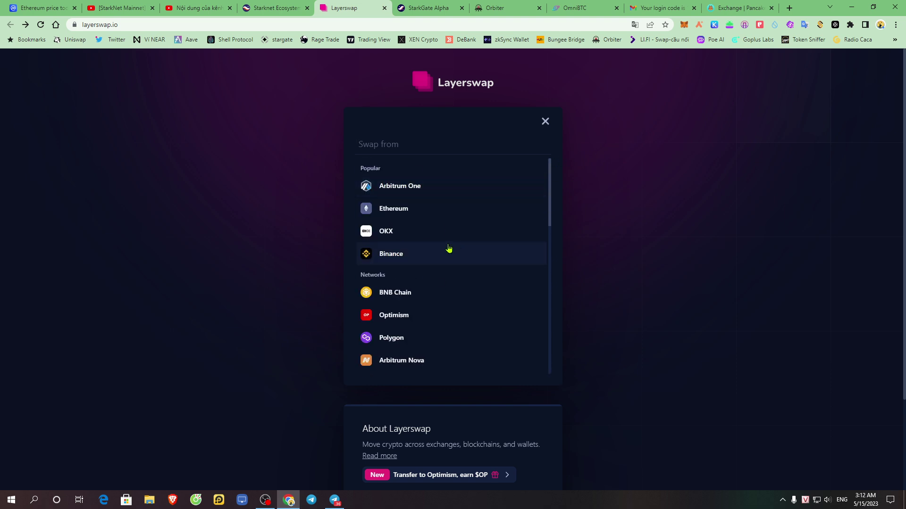
{"action": "left_click", "coordinate": [545, 121]}
{"action": "scroll", "coordinate": [417, 206], "scroll_direction": "down", "scroll_amount": 1}
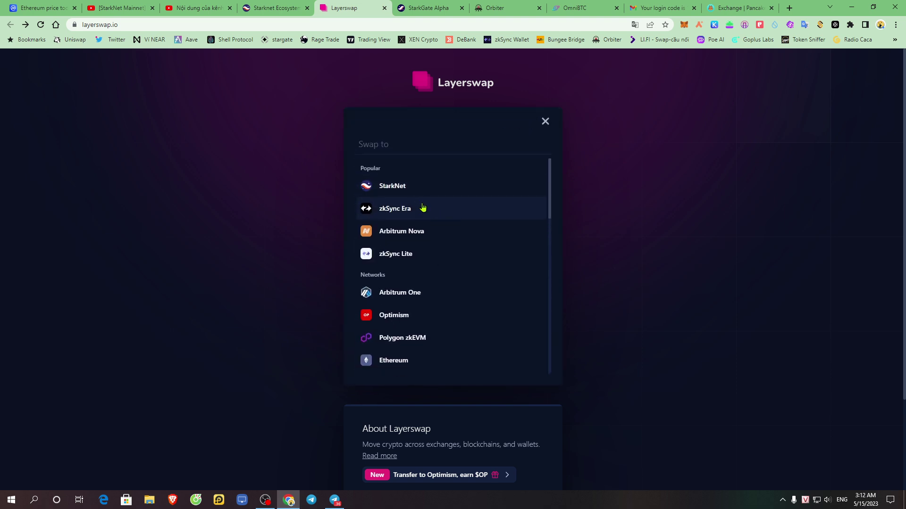
{"action": "left_click", "coordinate": [427, 193]}
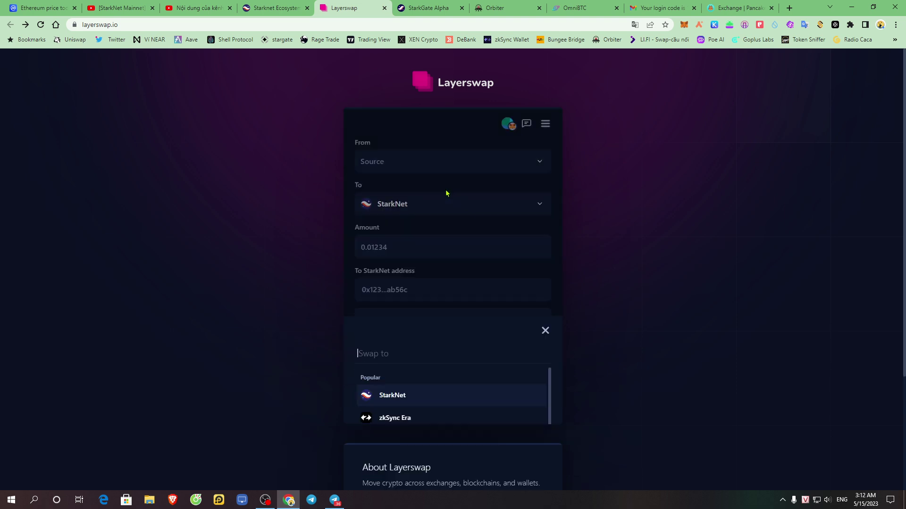
{"action": "left_click", "coordinate": [524, 167]}
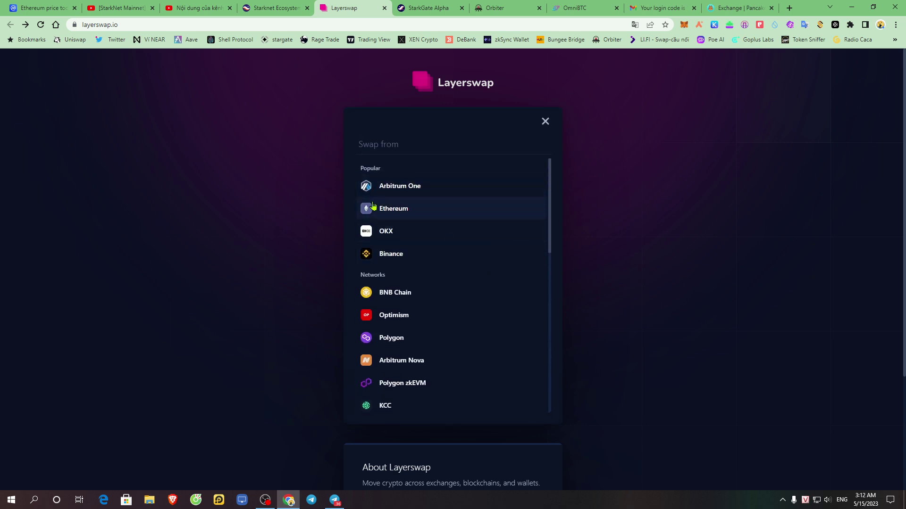
{"action": "type", "text": "st"}
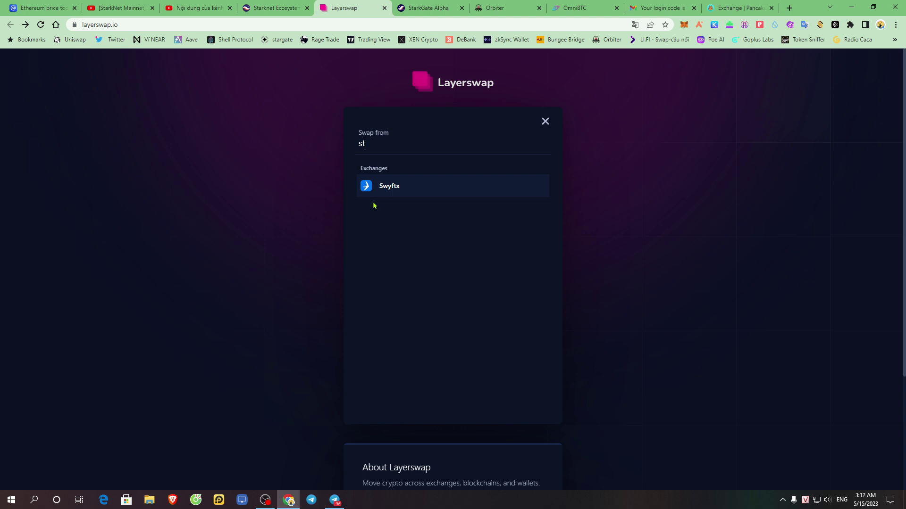
{"action": "left_click", "coordinate": [545, 122]}
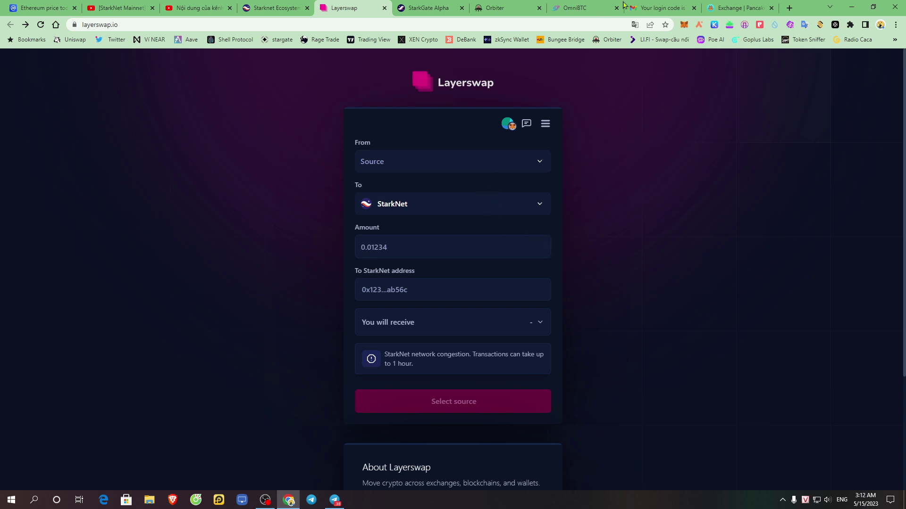
- On Orbiter, flip the Arbitrum-to-Starknet direction and back, comparing with StarkGate
{"action": "left_click", "coordinate": [522, 5]}
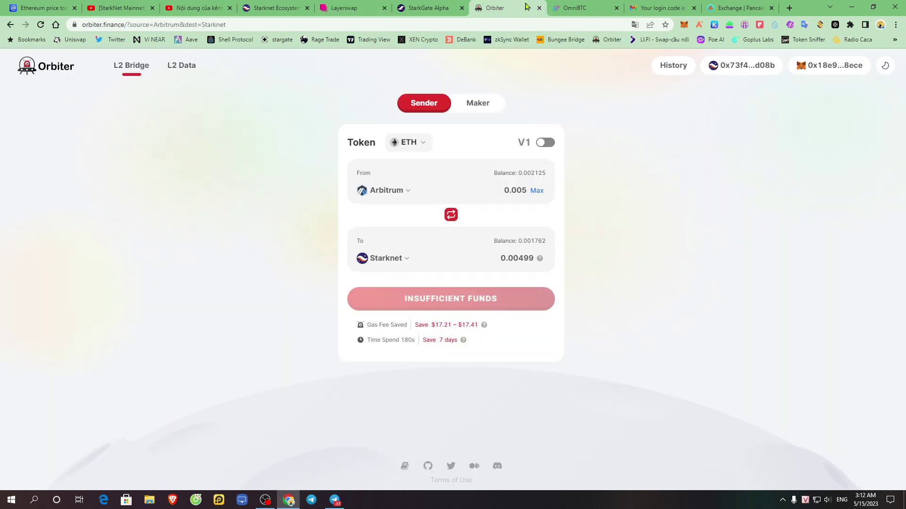
{"action": "left_click", "coordinate": [435, 6]}
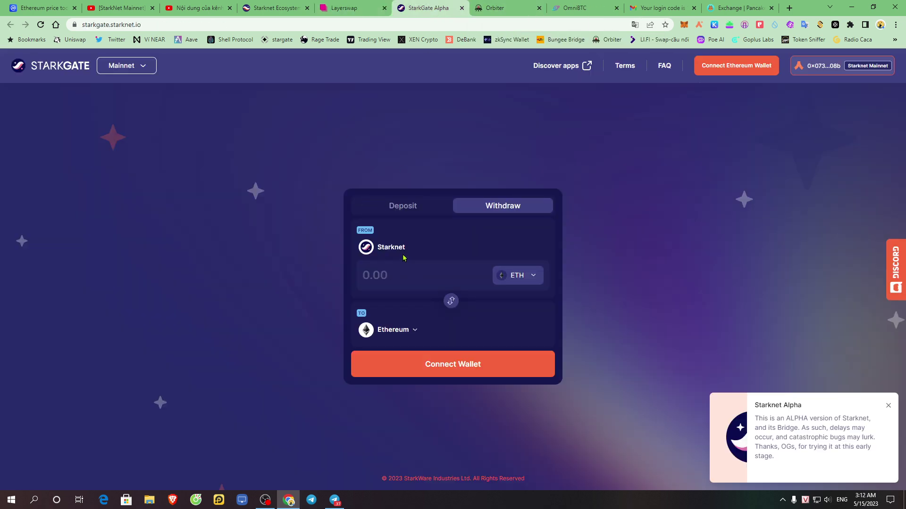
{"action": "left_click", "coordinate": [507, 6]}
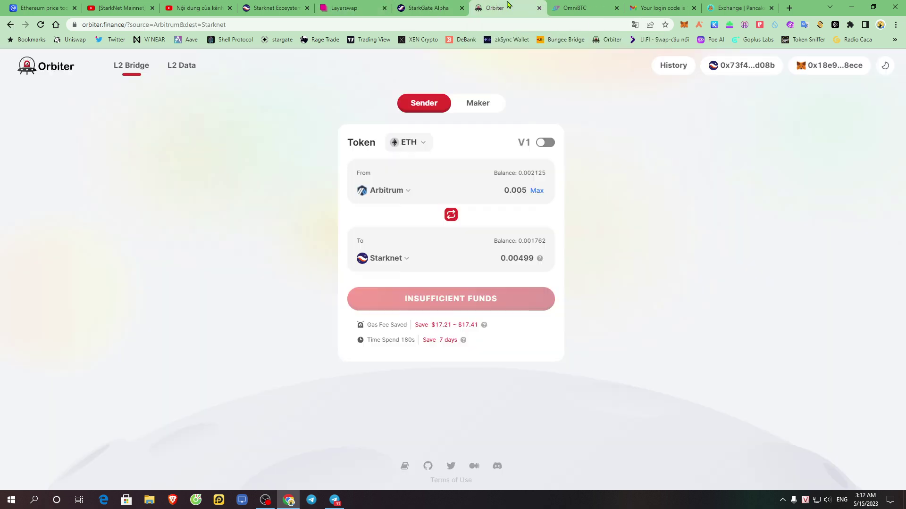
{"action": "left_click", "coordinate": [451, 215]}
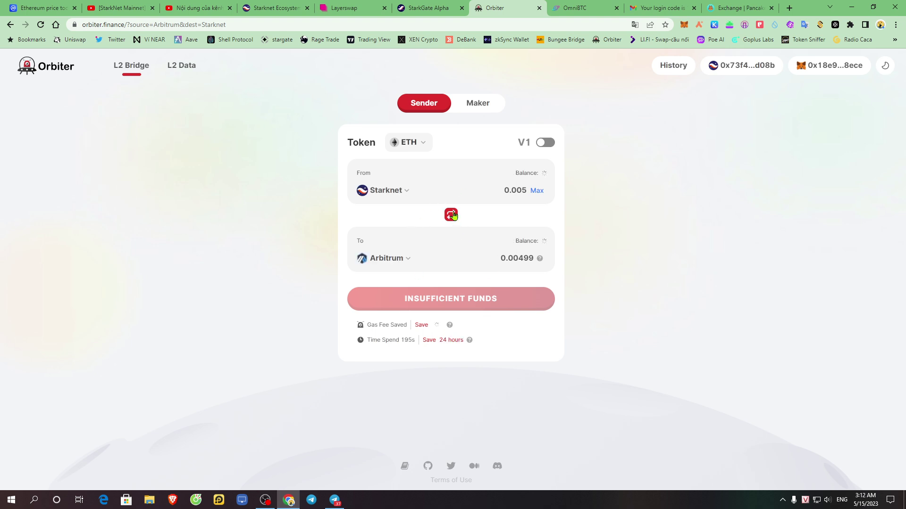
{"action": "left_click", "coordinate": [451, 214]}
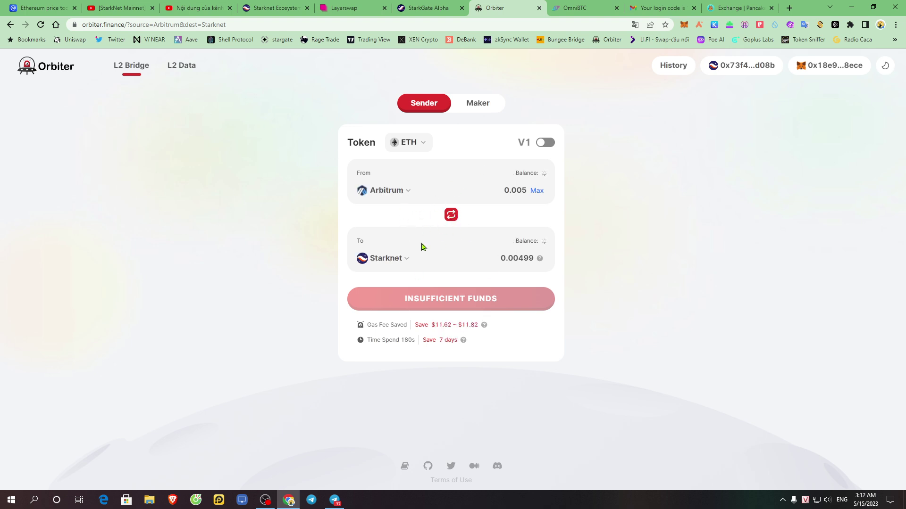
{"action": "left_click", "coordinate": [437, 6]}
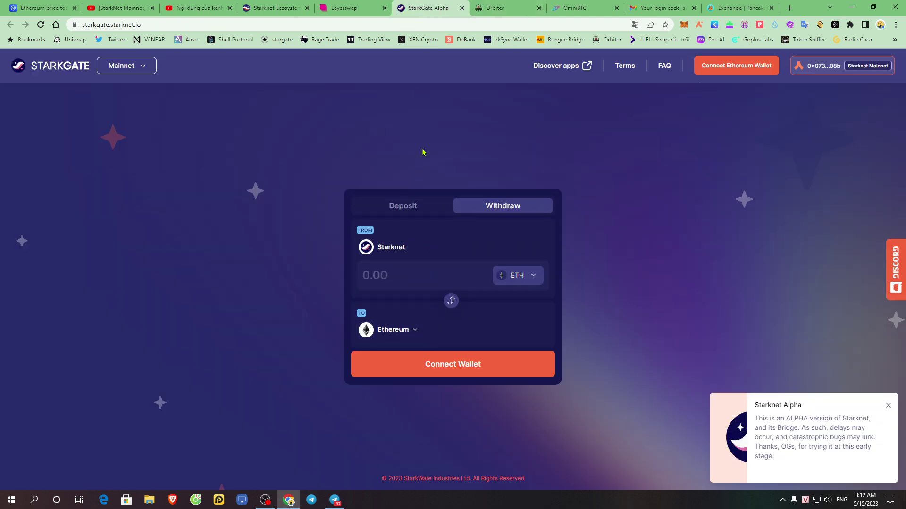
{"action": "left_click", "coordinate": [490, 8]}
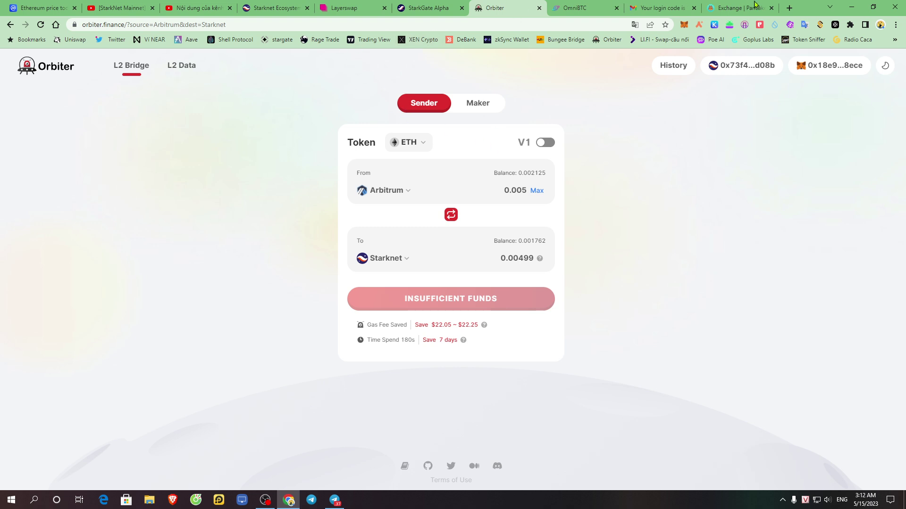
- Move the Layerswap tab after StarkGate Alpha, review Starknet Ecosystem and OmniBTC, ending on StarkGate
{"action": "left_click_drag", "start_coordinate": [391, 5], "coordinate": [428, 8]}
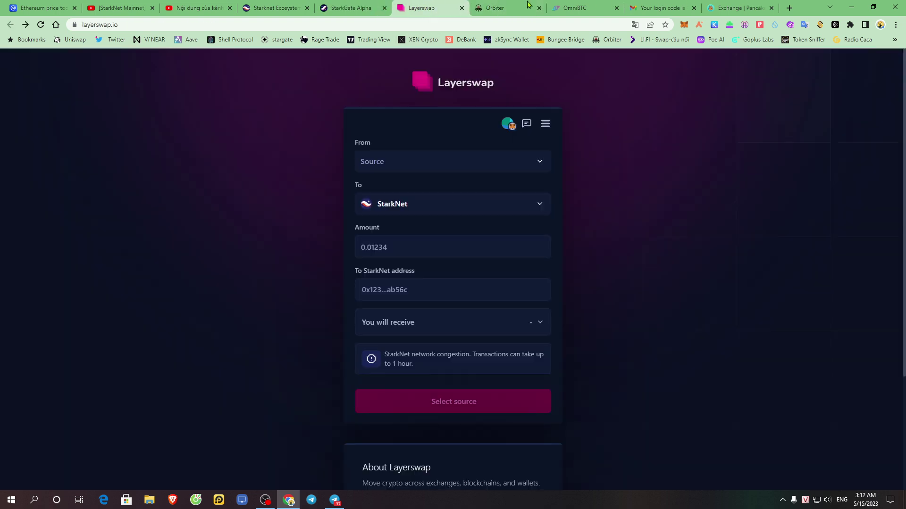
{"action": "left_click", "coordinate": [527, 5]}
{"action": "left_click", "coordinate": [340, 7]}
{"action": "left_click", "coordinate": [274, 6]}
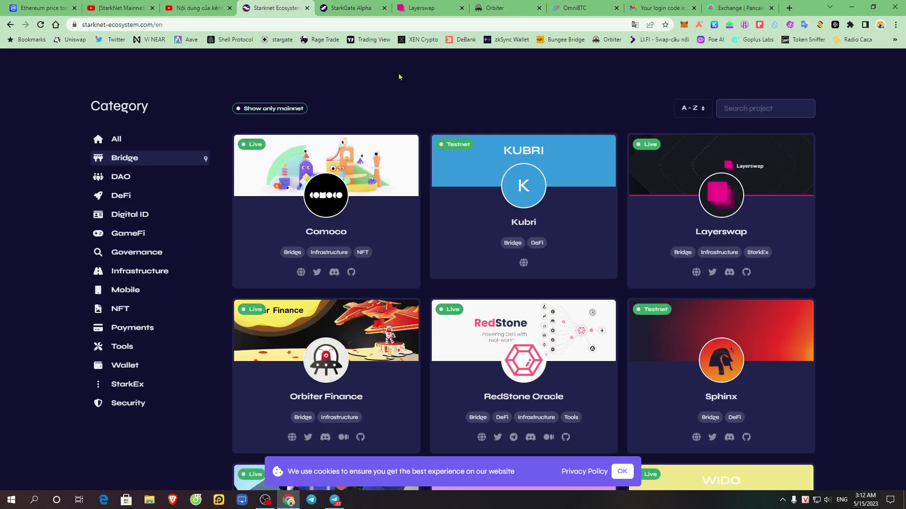
{"action": "scroll", "coordinate": [477, 307], "scroll_direction": "down", "scroll_amount": 3}
{"action": "scroll", "coordinate": [477, 307], "scroll_direction": "up", "scroll_amount": 10}
{"action": "left_click", "coordinate": [495, 7]}
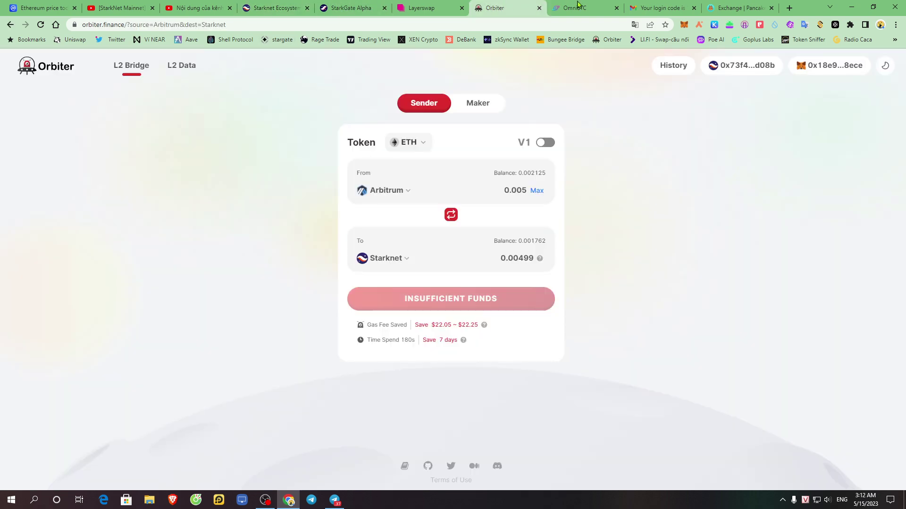
{"action": "left_click", "coordinate": [580, 5]}
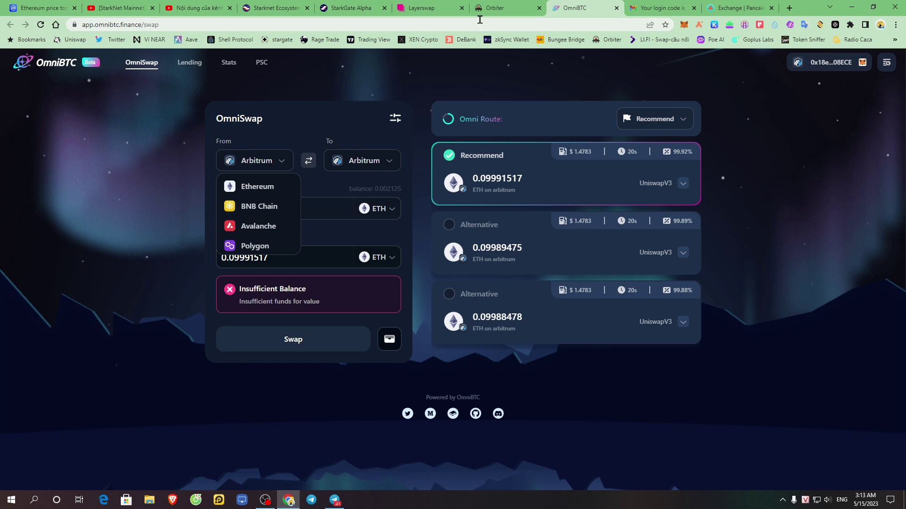
{"action": "left_click", "coordinate": [388, 6]}
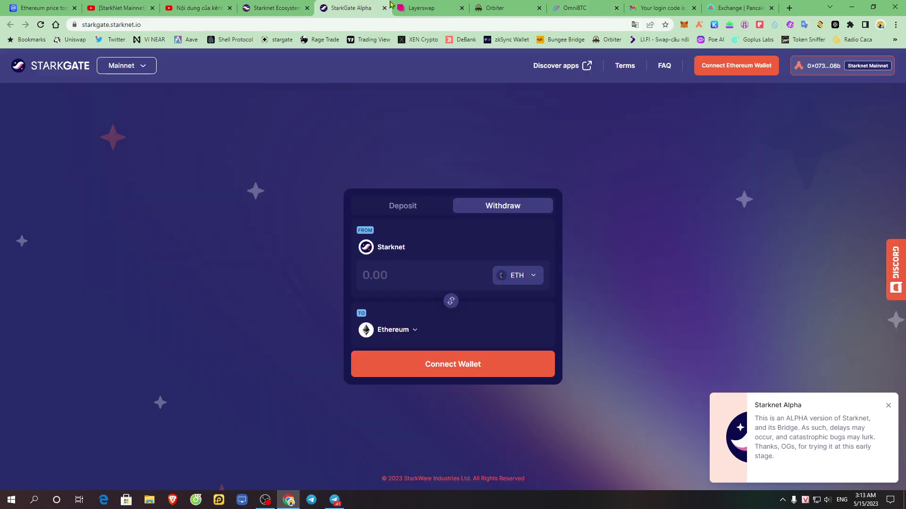